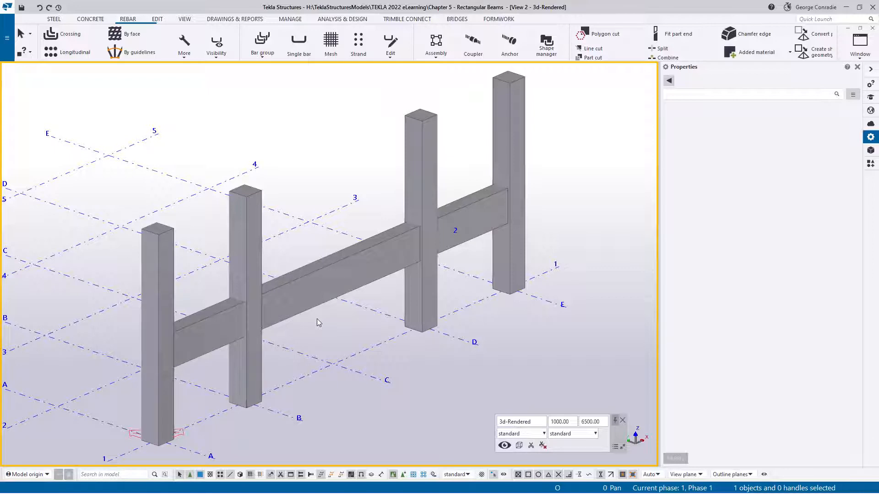
- Browse the reinforcement components in the applications and components catalog, using the search term "rein"
left_click(870, 165)
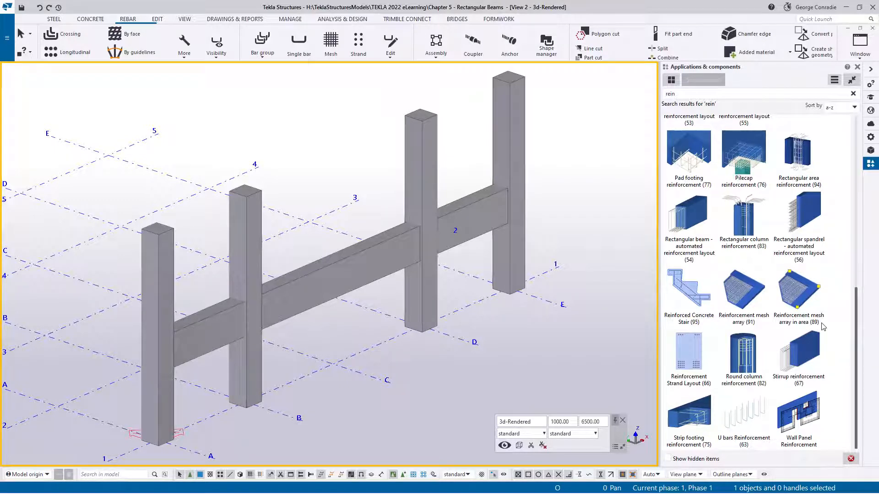
scroll(740, 245, "up", 3)
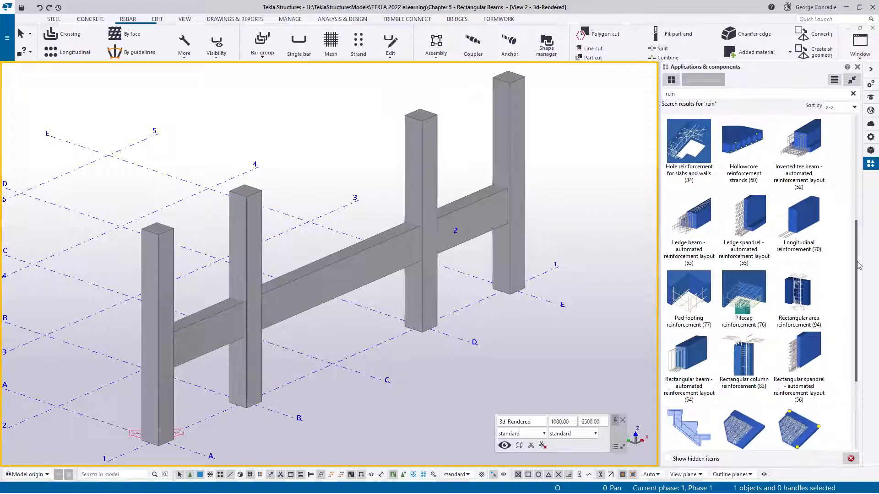
left_click_drag(857, 268, 866, 160)
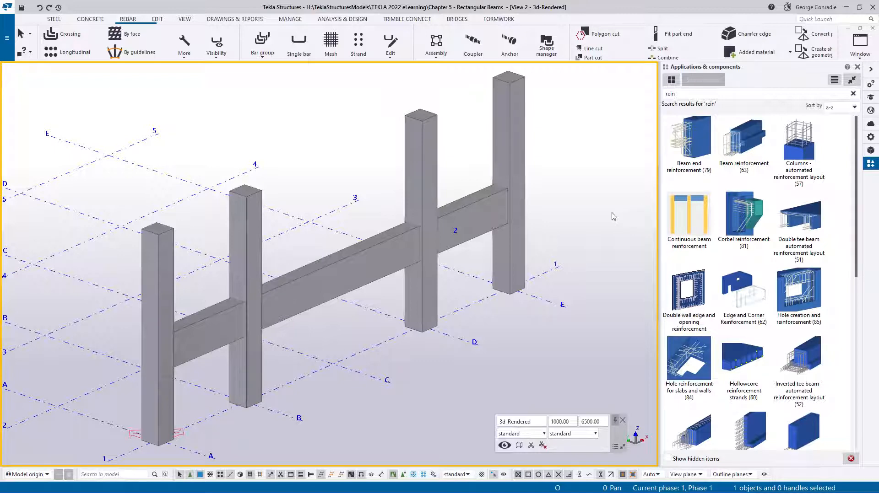
- Examine the reference image Target Beam Rebar.png, move it out of the way, and bring back the model's object properties
left_click_drag(878, 34, 252, 38)
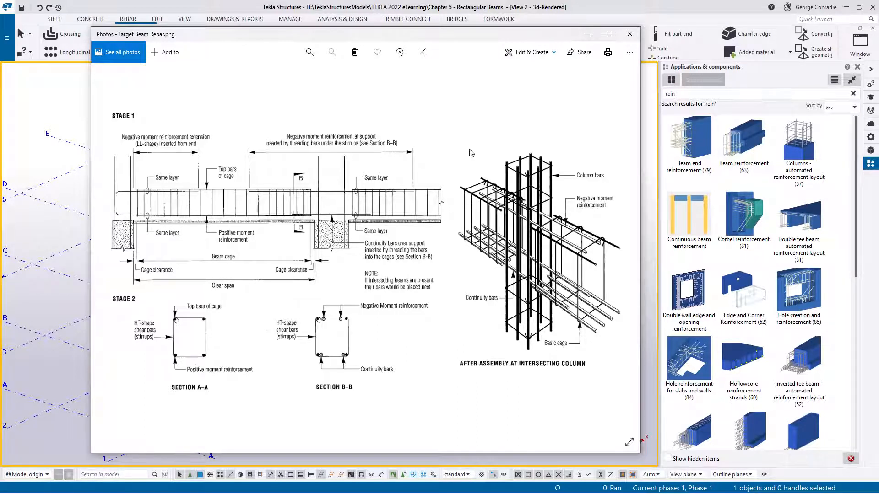
left_click_drag(430, 38, 878, 68)
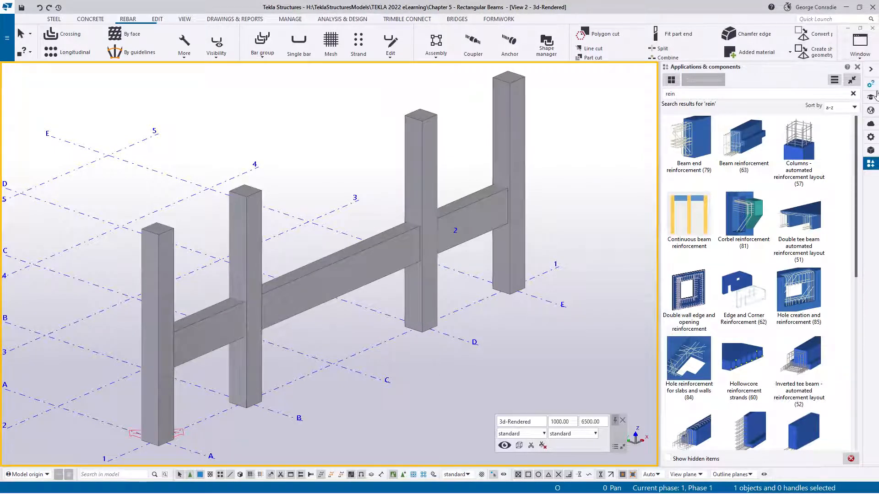
left_click(871, 136)
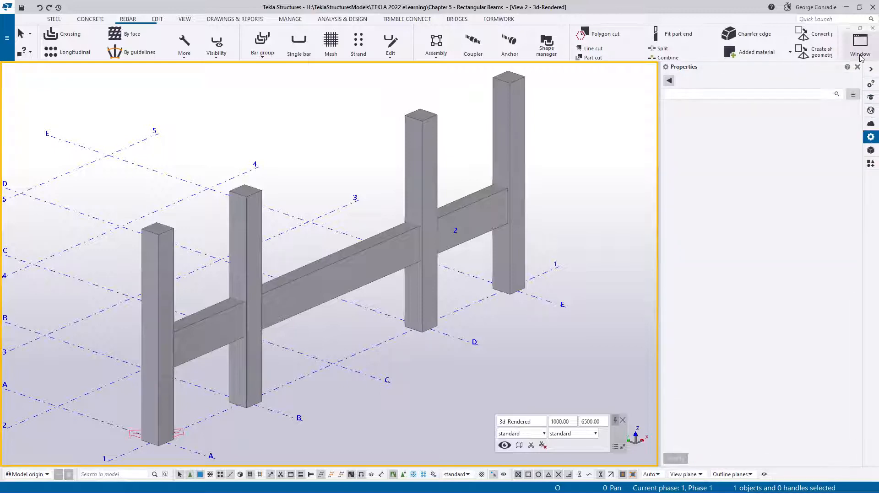
- View the frame in View 1 - Elevation Grid 1, and return to View 2 - 3d-Rendered
left_click(860, 48)
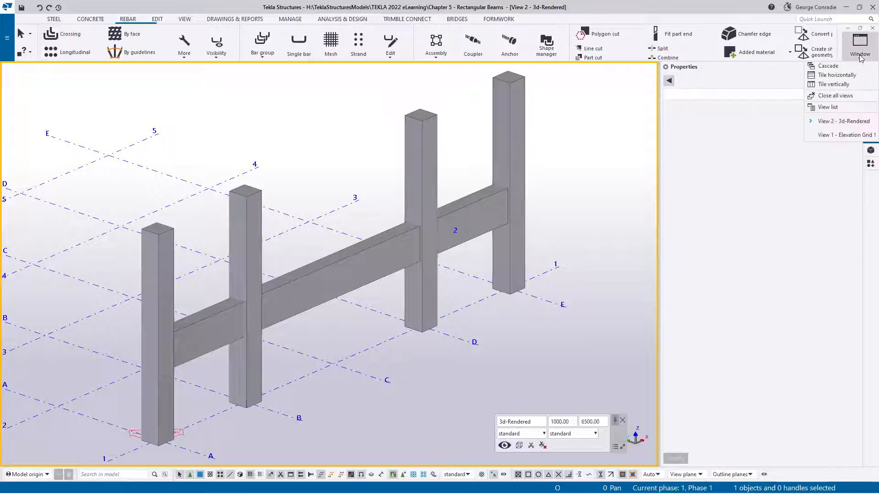
left_click(845, 134)
left_click(395, 203)
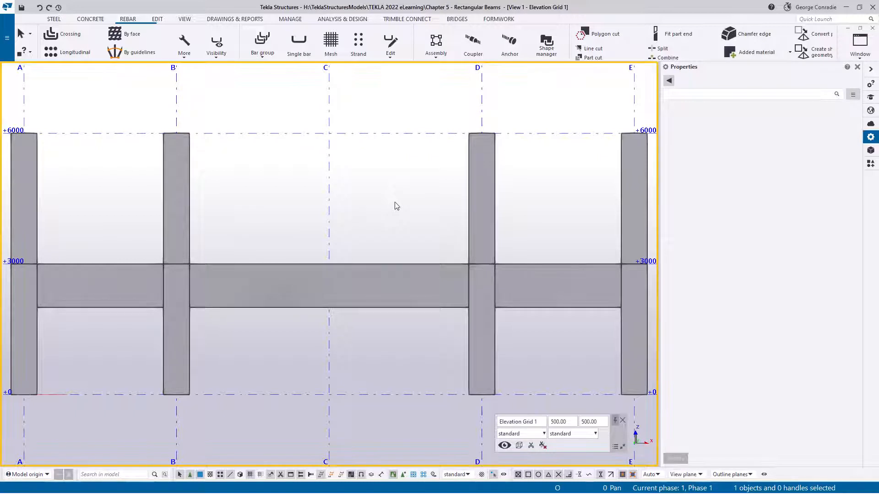
key("ctrl+Tab")
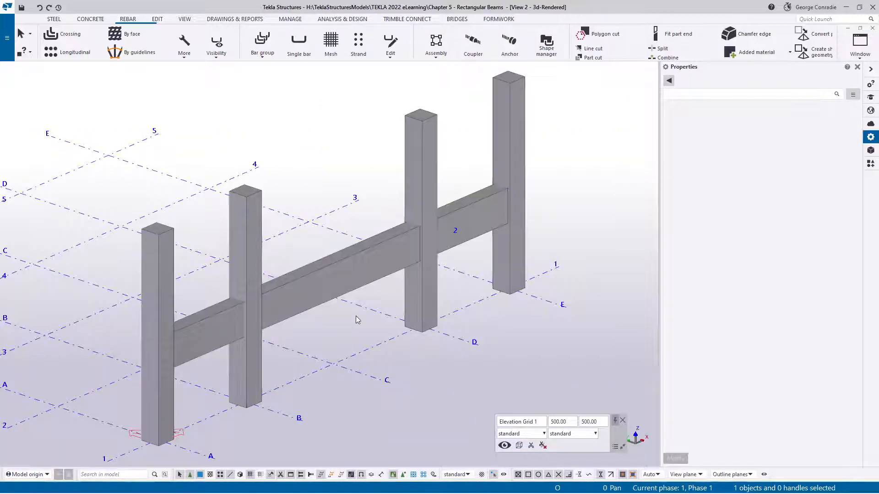
middle_click_drag(357, 316, 359, 306)
left_click(375, 339)
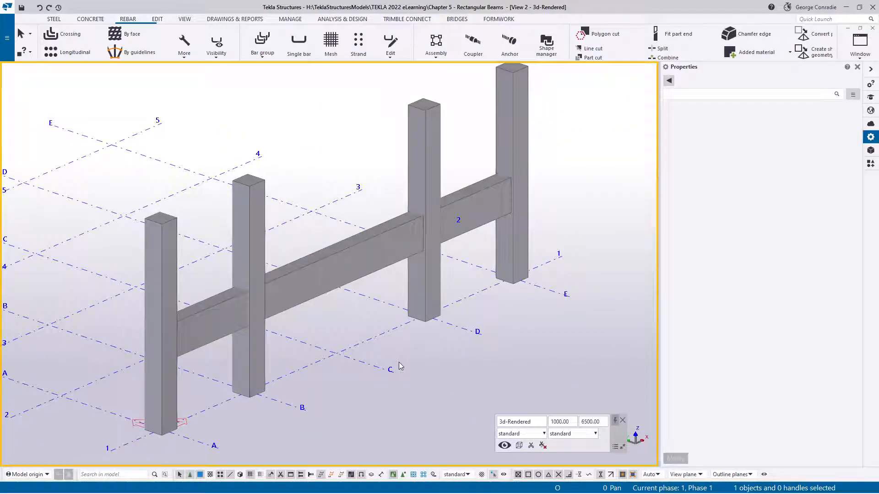
- Display the parts transparently in the 3D view and inspect the reinforcement inside the columns and beams
key("ctrl+2")
middle_click_drag(408, 357, 468, 310)
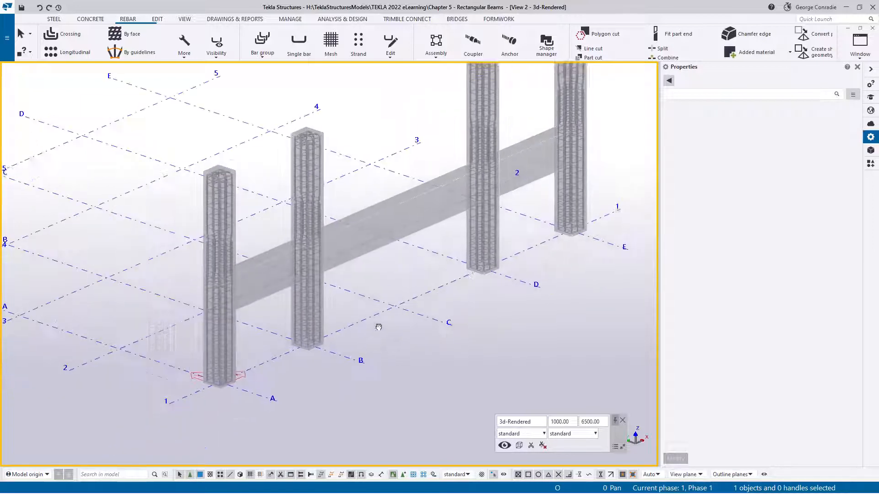
scroll(238, 333, "up", 4)
scroll(240, 332, "down", 3)
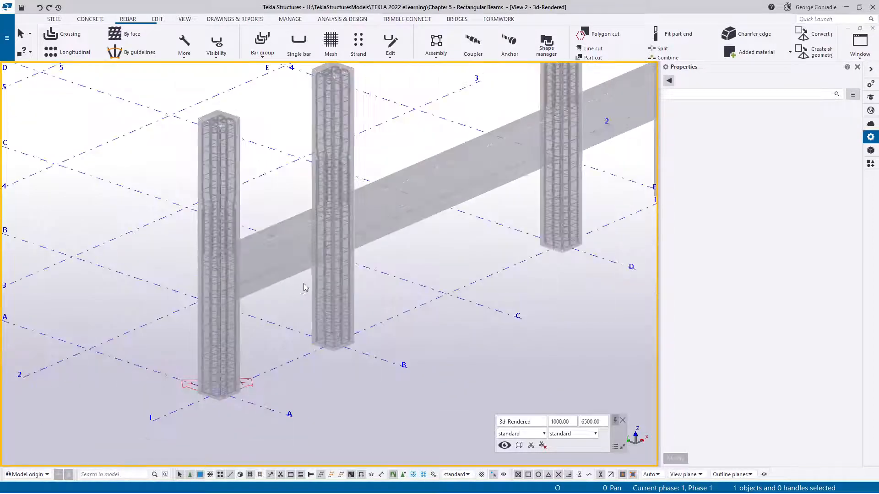
middle_click_drag(361, 258, 298, 300)
middle_click_drag(416, 264, 432, 272)
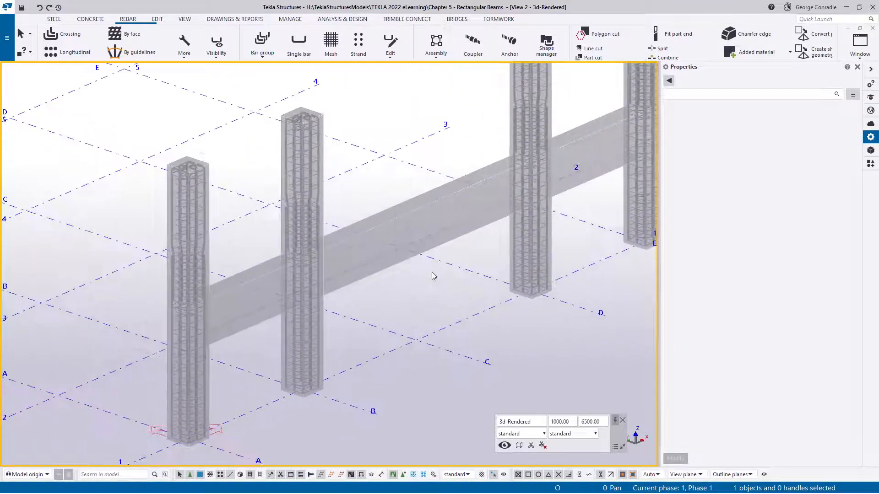
middle_click_drag(373, 350, 373, 338)
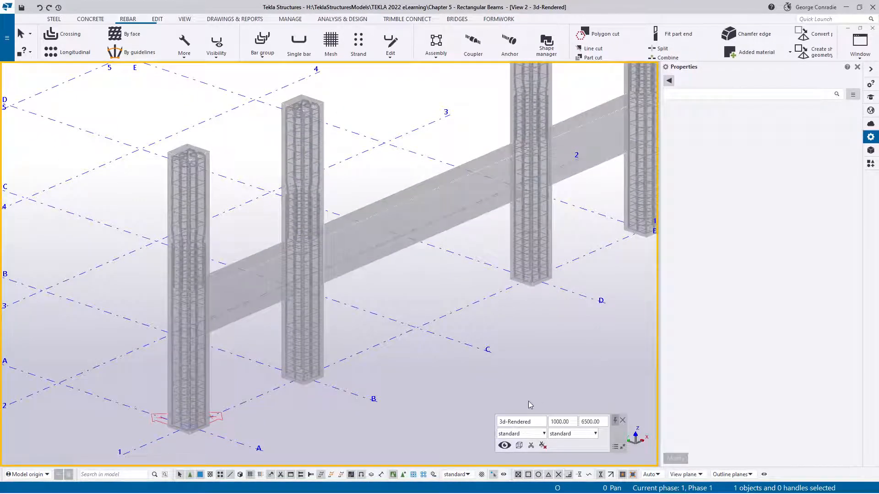
middle_click_drag(477, 339, 404, 359)
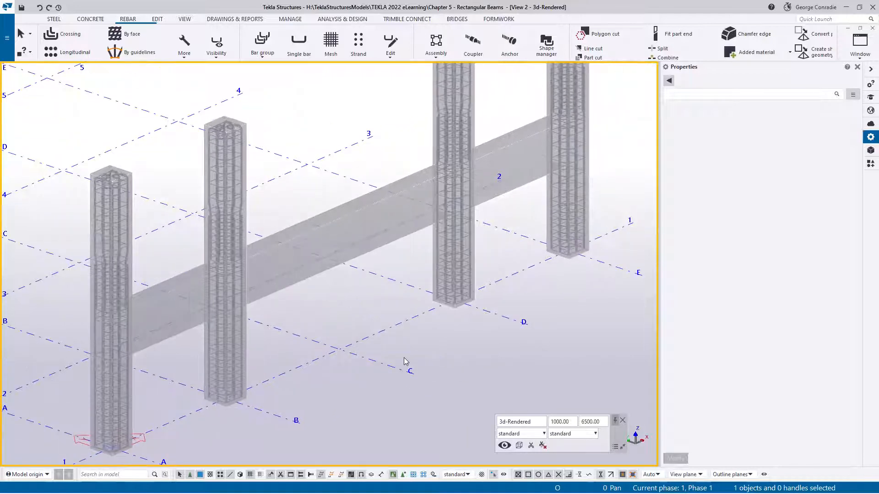
scroll(436, 346, "down", 2)
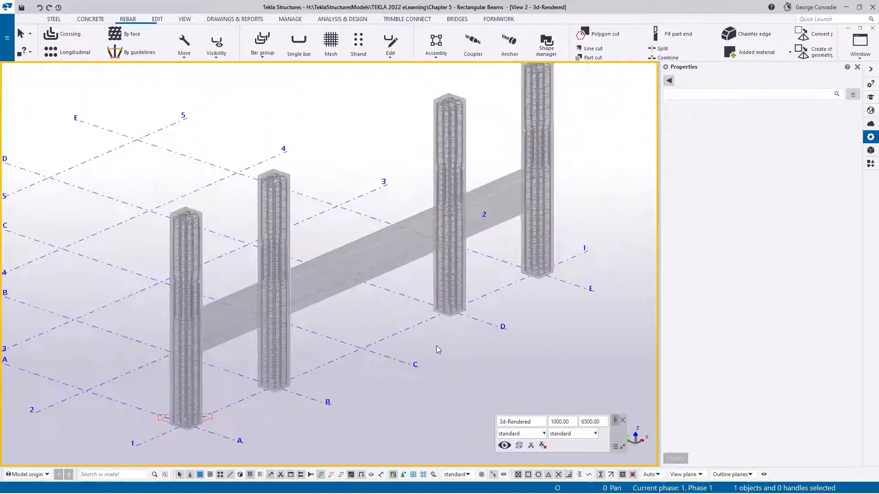
- Filter the 3D view with the CIP - Beam object group
left_click(527, 434)
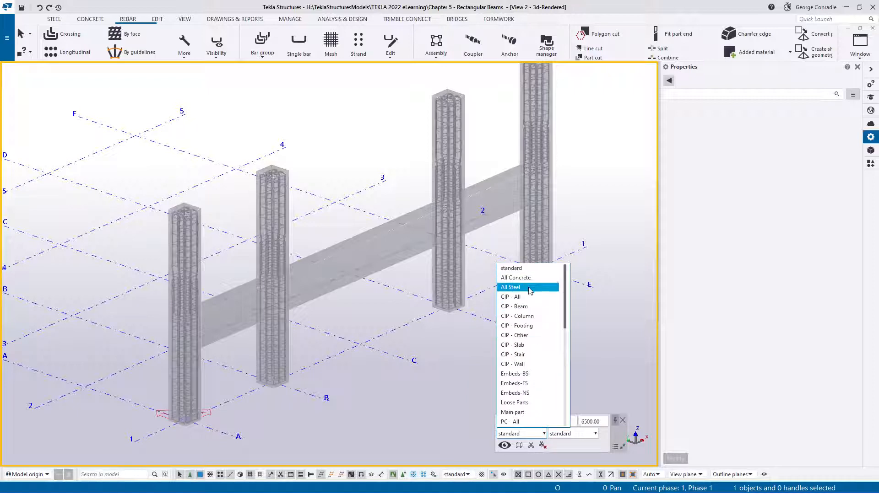
left_click(526, 311)
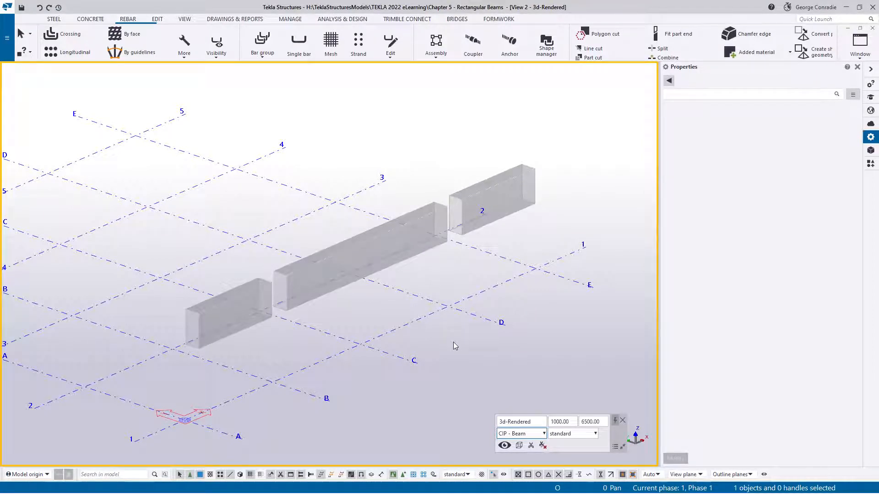
middle_click_drag(460, 293, 436, 313)
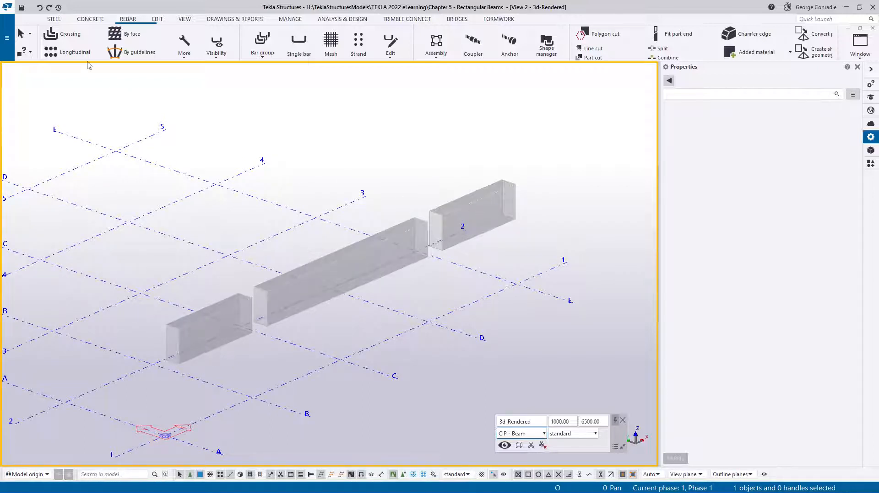
- Start a crossing rebar set and choose the grade N, size 12 tie/stirrup bar from the rebar catalog
left_click(69, 38)
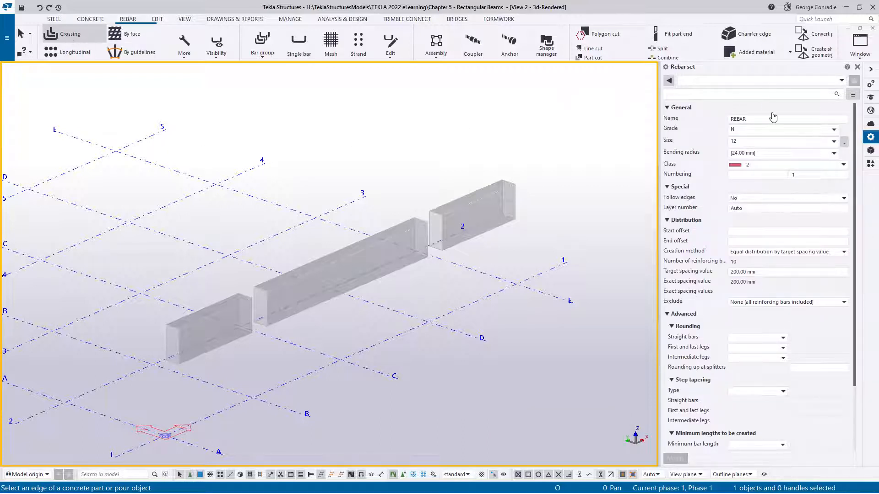
left_click(844, 143)
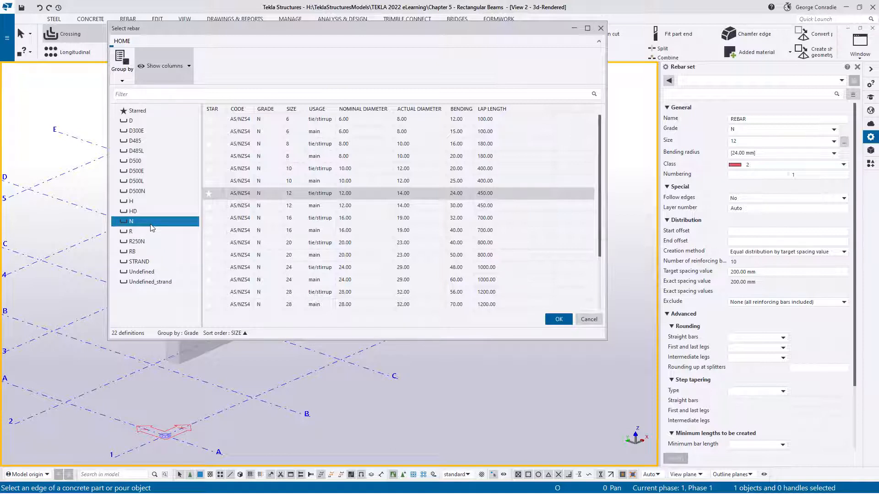
left_click(293, 196)
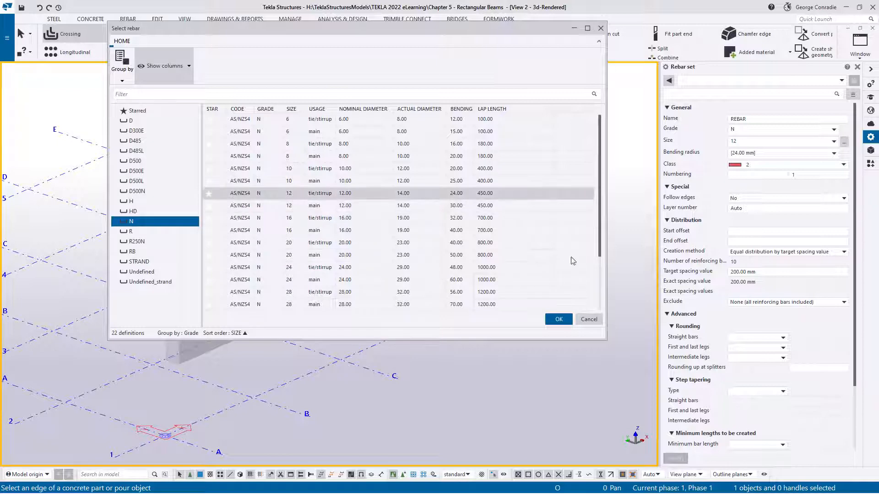
left_click(559, 320)
- Set the crossing rebar set's class to 5 and its target spacing value to 300 mm
left_click(748, 165)
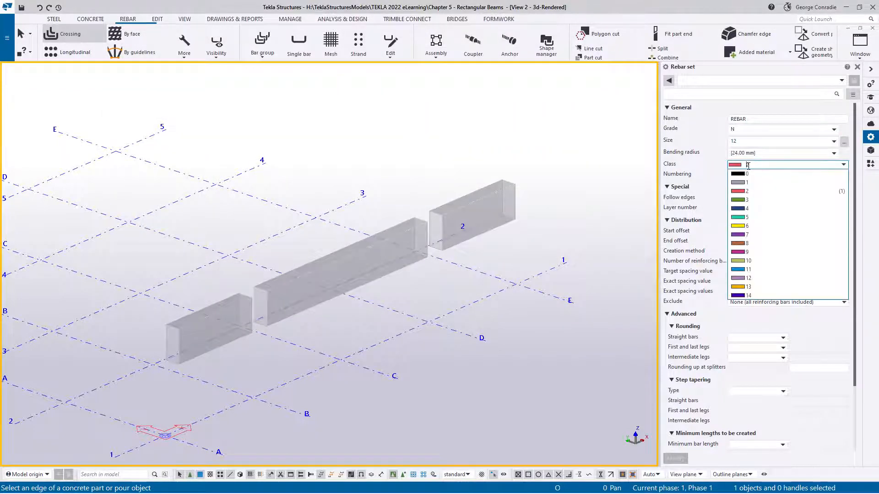
left_click(748, 217)
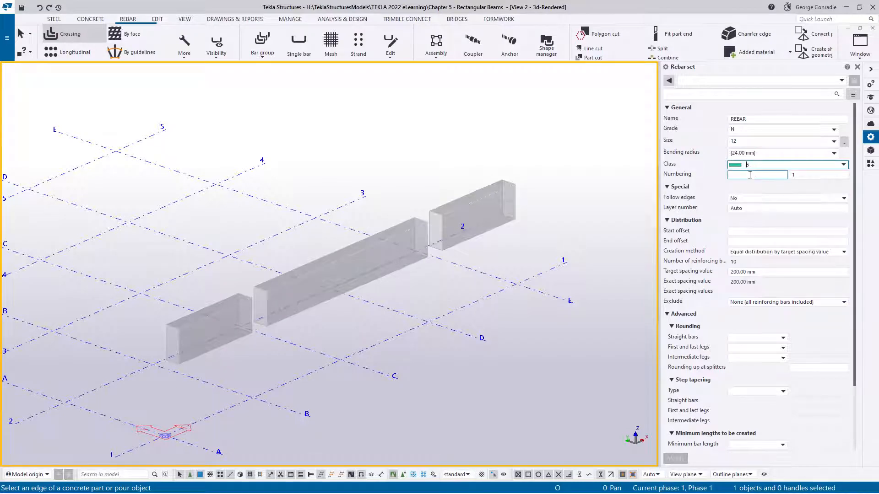
left_click(746, 242)
double_click(742, 272)
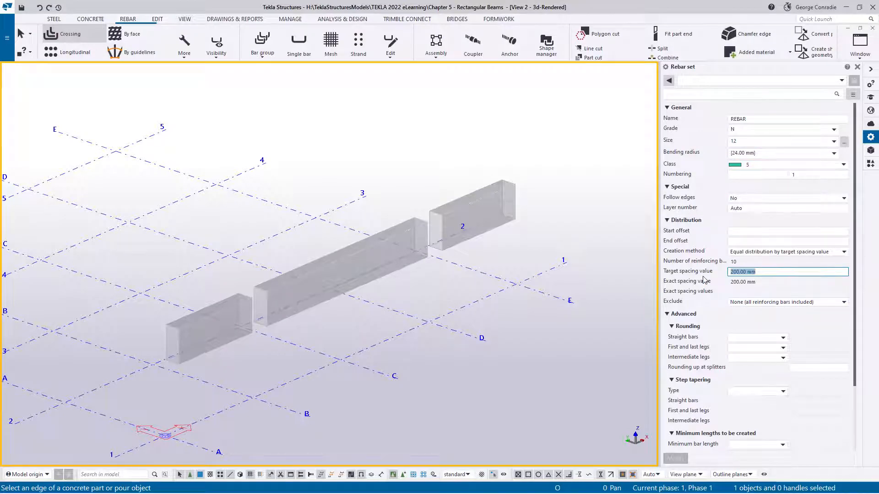
type("300")
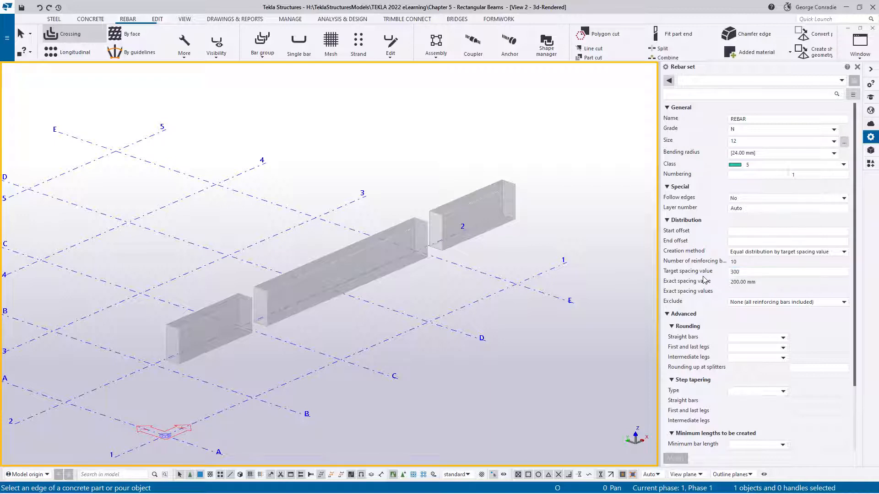
left_click(756, 231)
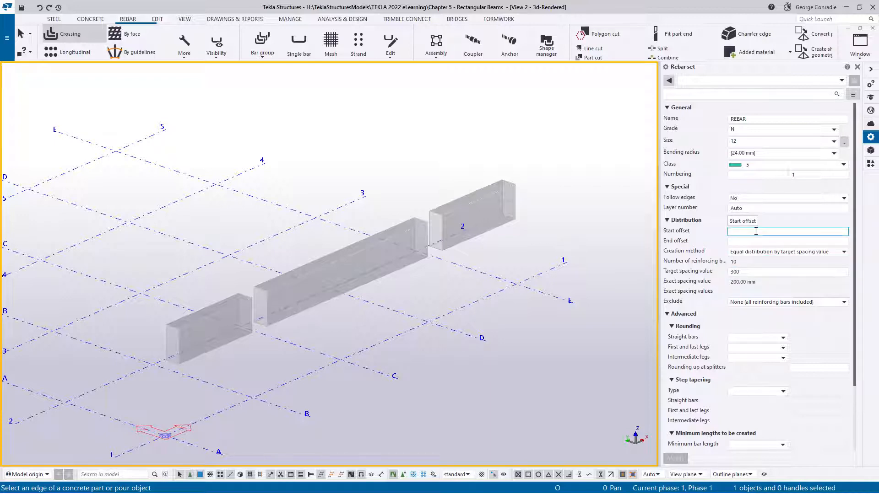
- Create crossing stirrup sets in all three beams along grid line 1 and end the command
left_click(211, 308)
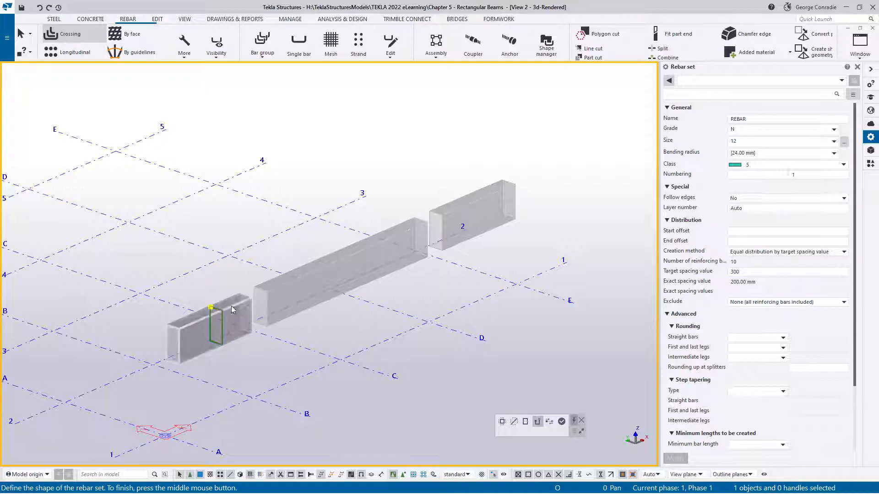
left_click(562, 422)
left_click(345, 249)
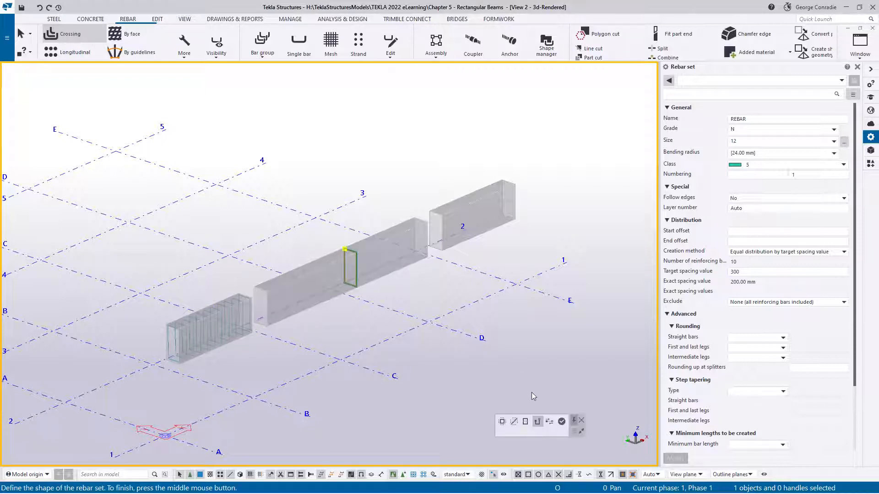
left_click(564, 423)
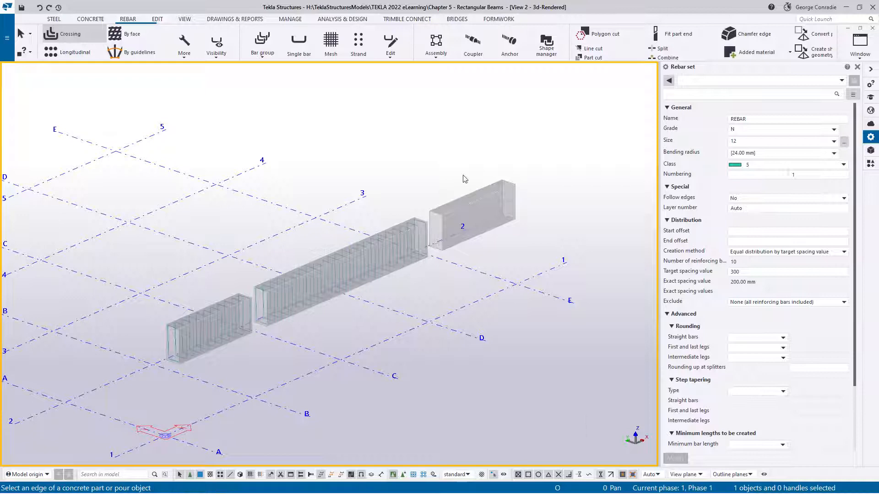
left_click(465, 198)
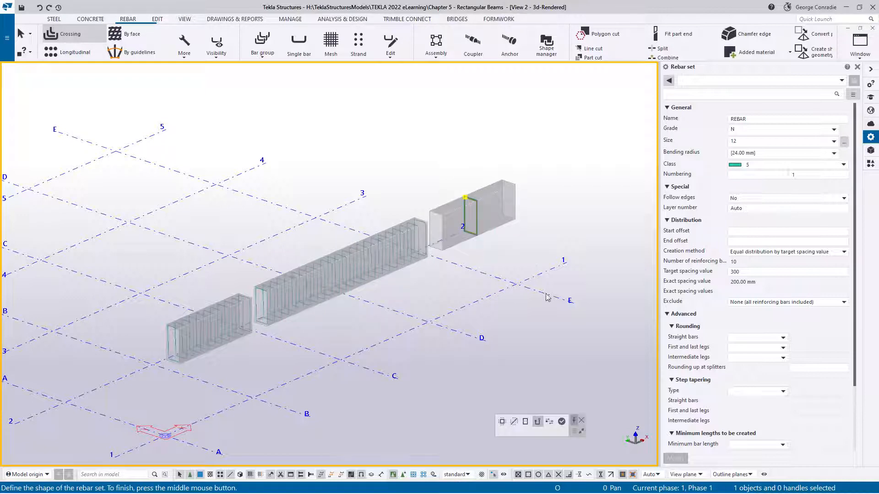
left_click(562, 422)
right_click(544, 189)
left_click(556, 192)
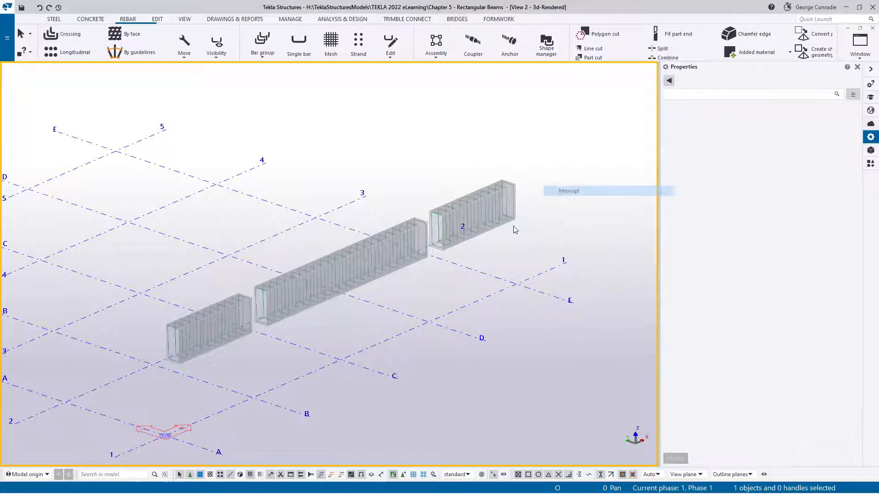
- Add an end detail modifier with a Standard 90-degrees hook along the top edge of the stirrup set between grids A and B
scroll(315, 314, "up", 3)
middle_click_drag(188, 302, 325, 229)
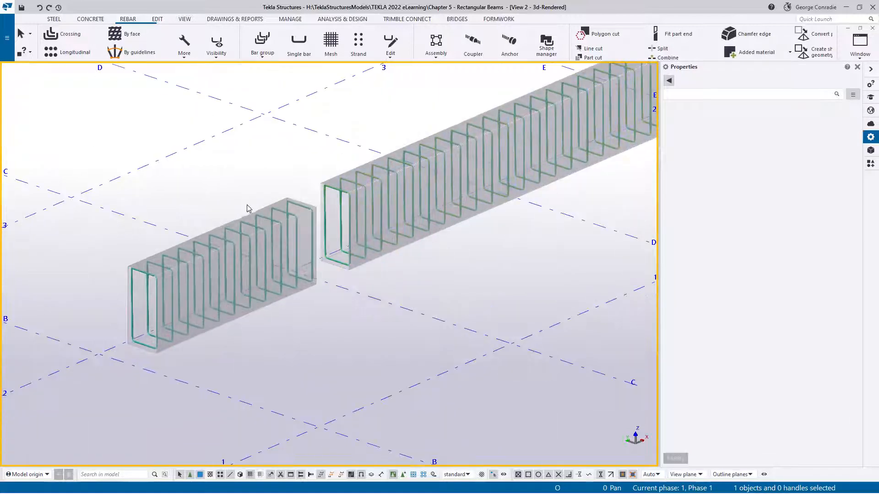
left_click(259, 218)
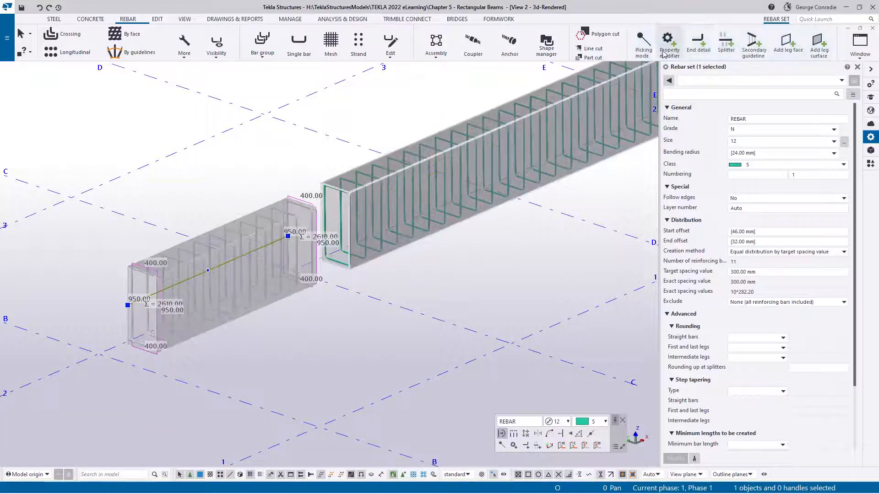
left_click(697, 46)
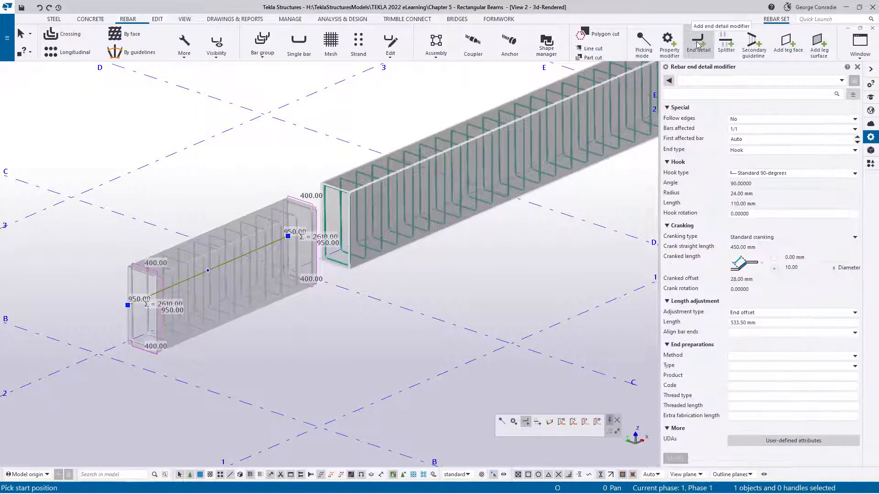
left_click(758, 175)
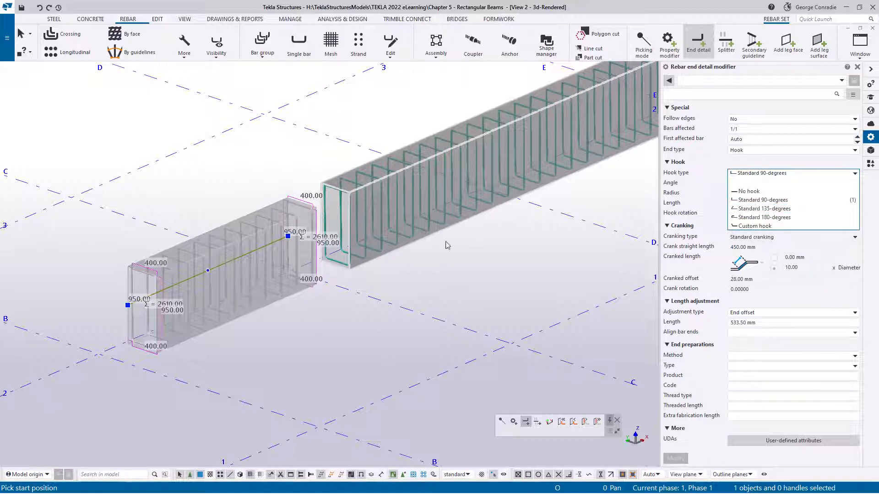
left_click(762, 174)
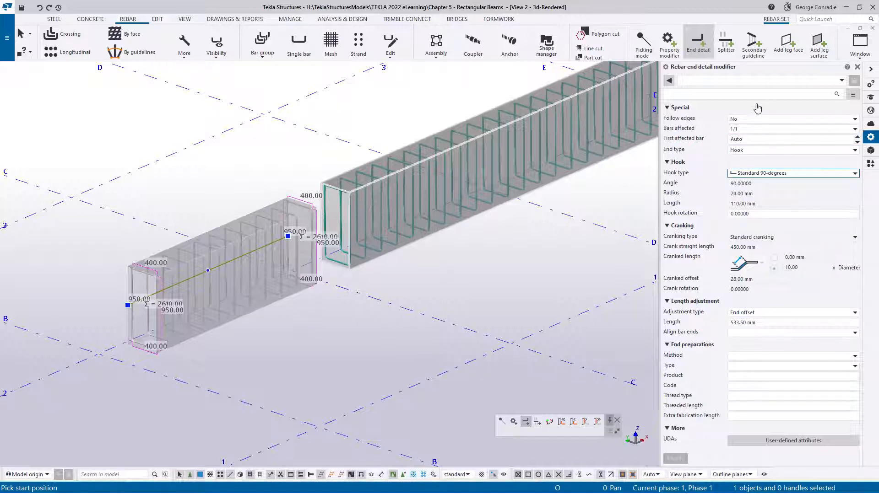
left_click(702, 81)
left_click(703, 94)
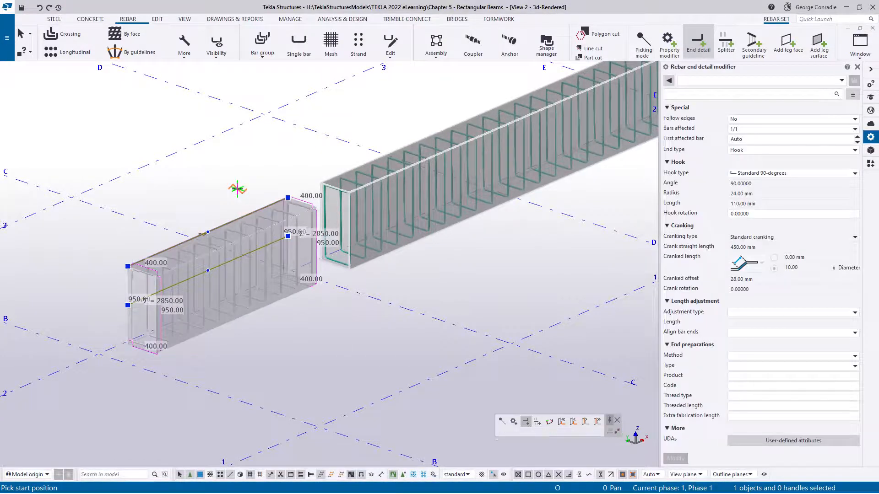
right_click(251, 182)
left_click(276, 188)
- Add the same 90-degree hook end detail along the top edge of the middle beam's stirrup set between grids B and D
scroll(349, 194, "up", 6)
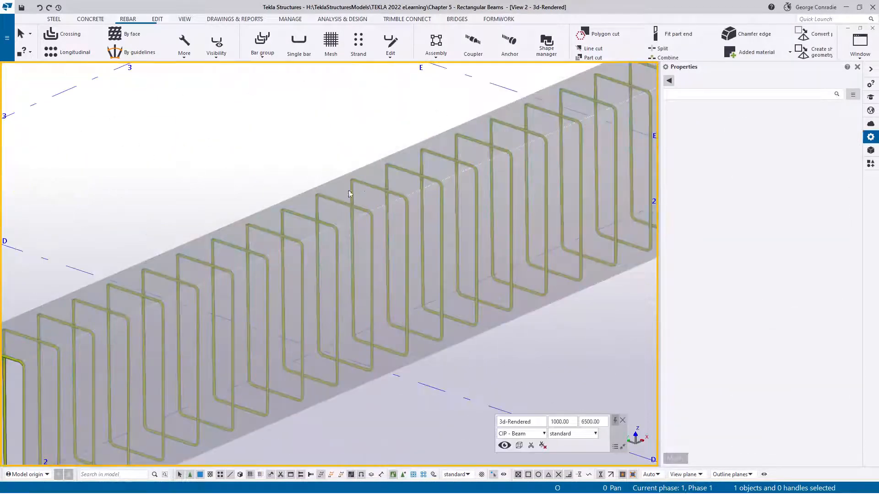
left_click(347, 206)
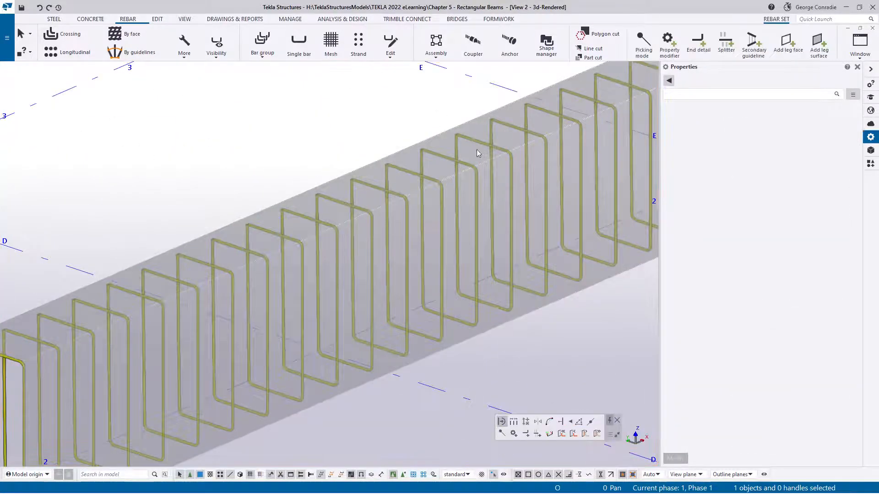
left_click(701, 46)
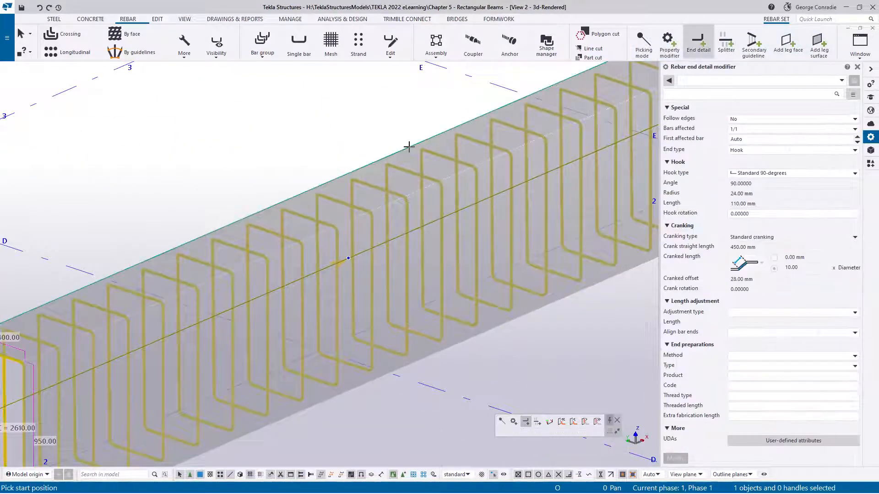
scroll(339, 165, "down", 5)
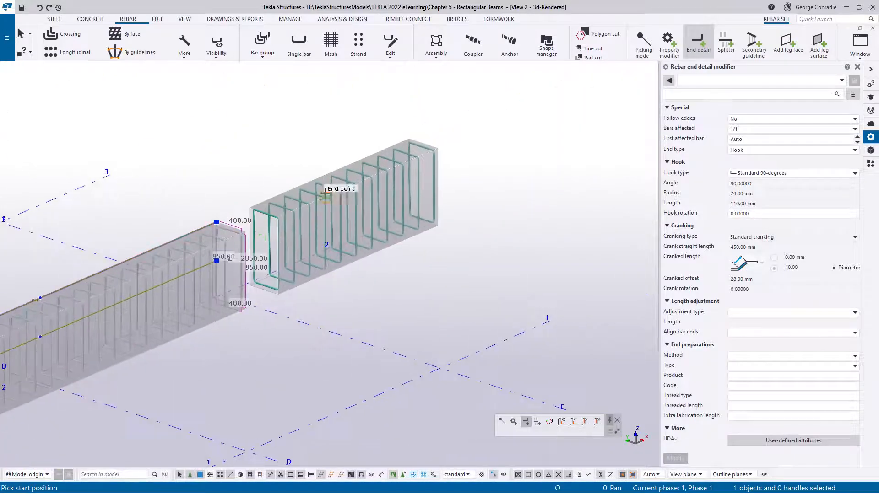
right_click(339, 156)
left_click(339, 158)
- Add the same 90-degree hook end detail along the top edge of the stirrup set between grids D and E
scroll(337, 179, "up", 5)
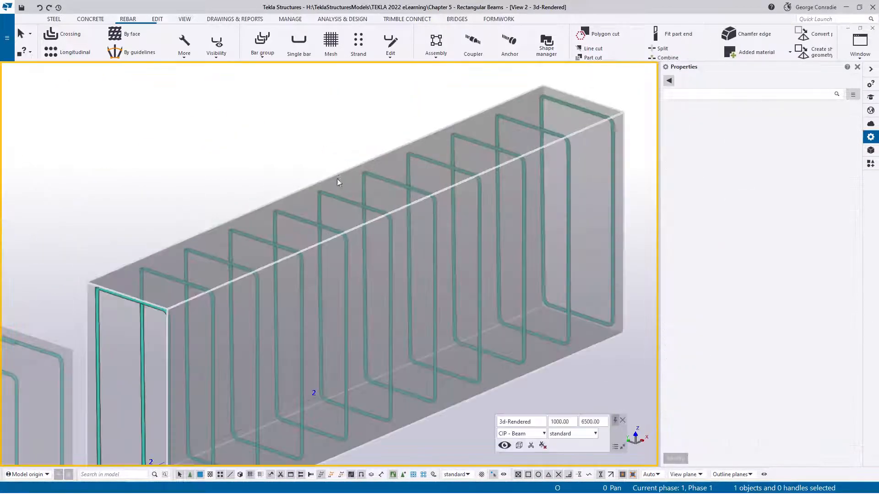
left_click(334, 202)
left_click(698, 44)
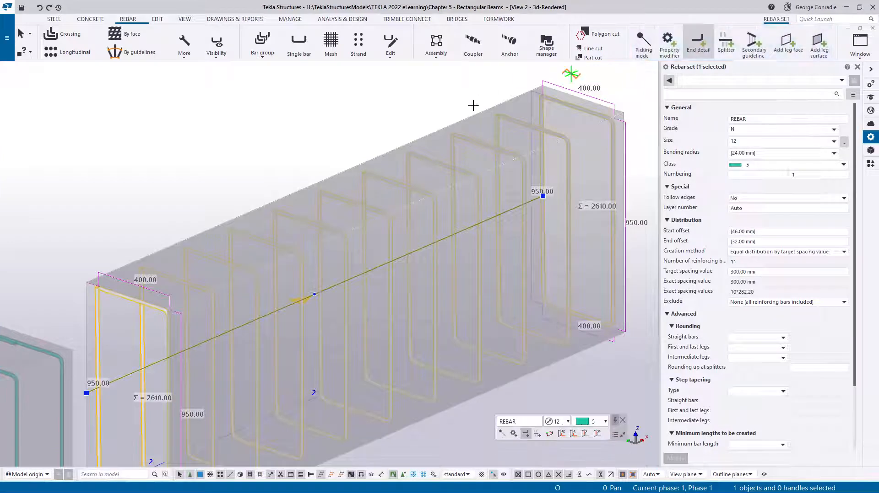
right_click(425, 103)
left_click(453, 120)
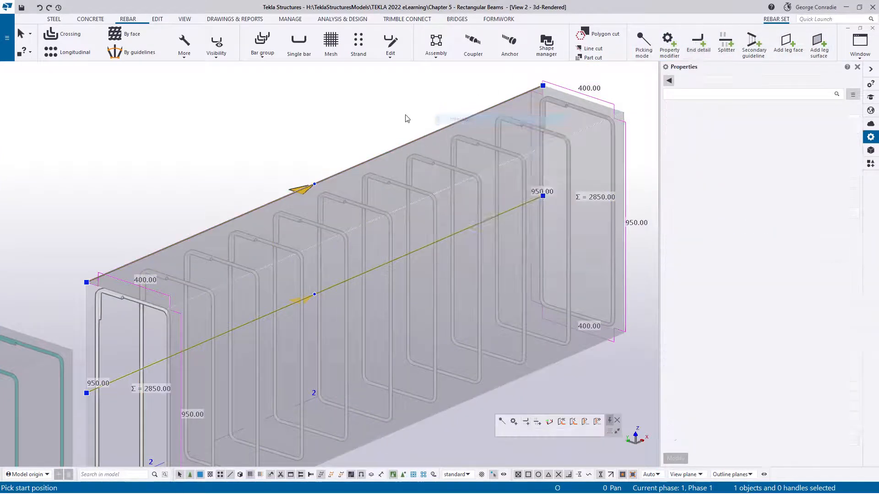
- Switch to the Elevation Grid 1 view and consult the Target Beam Rebar reference image
scroll(405, 118, "down", 5)
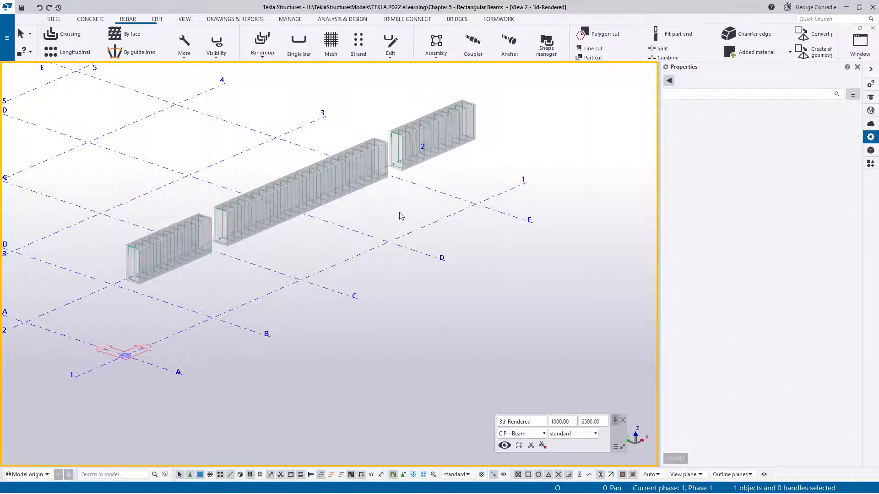
key("ctrl+Tab")
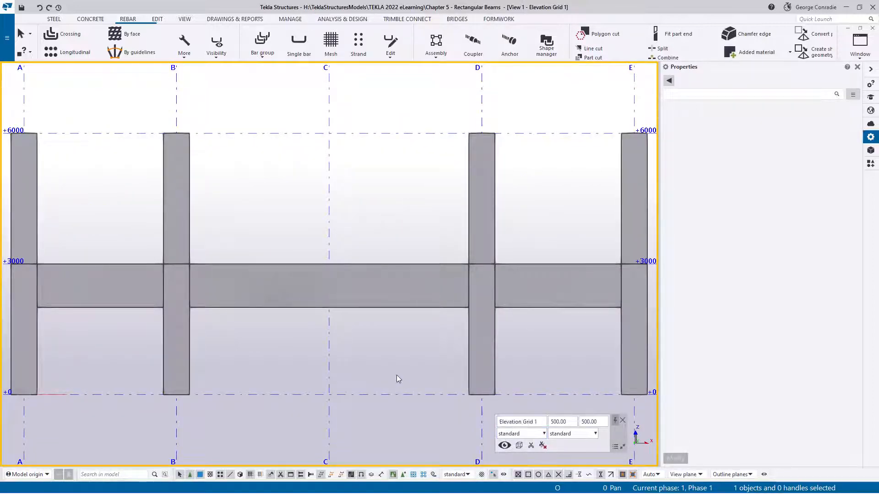
middle_click_drag(343, 338, 529, 255)
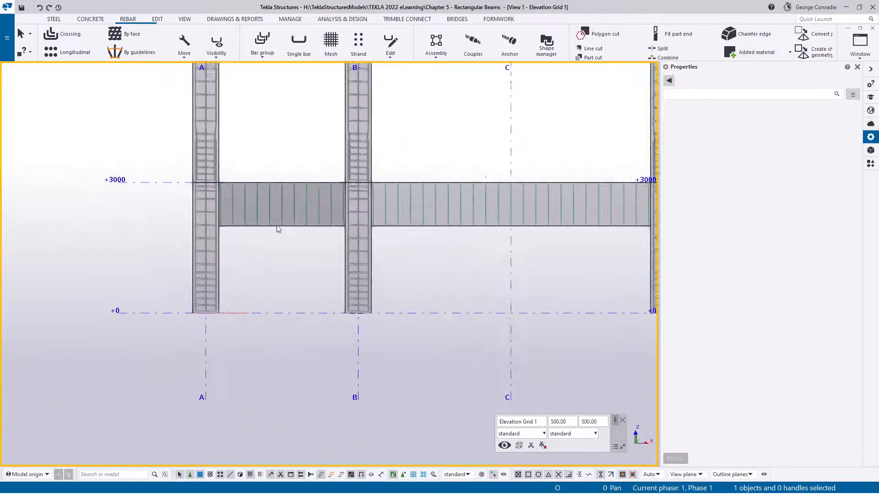
scroll(252, 222, "up", 3)
middle_click_drag(325, 218, 301, 270)
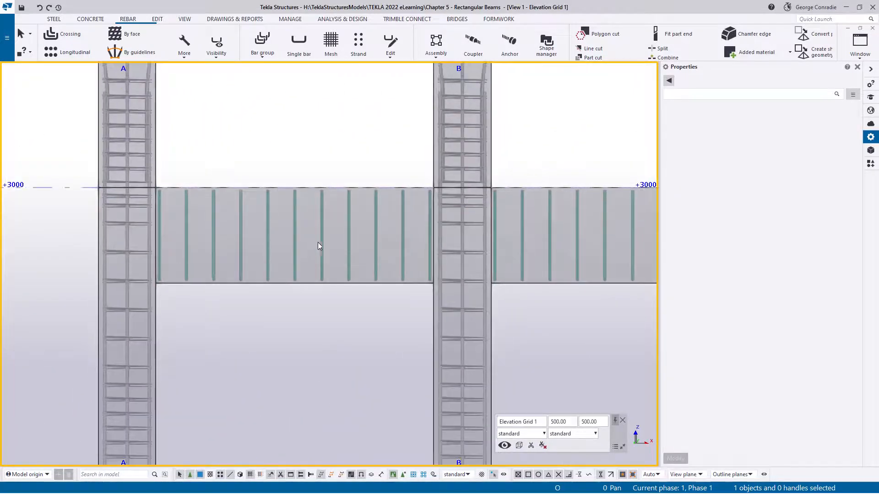
left_click_drag(878, 39, 394, 39)
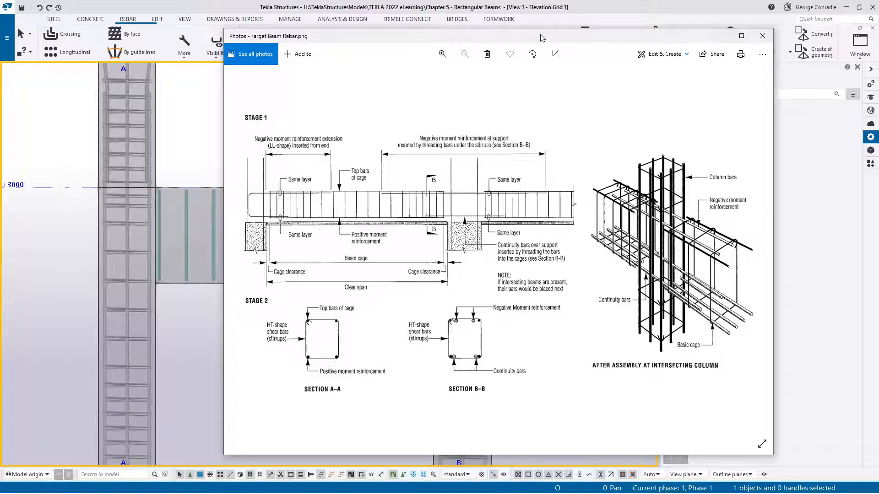
left_click_drag(537, 36, 878, 55)
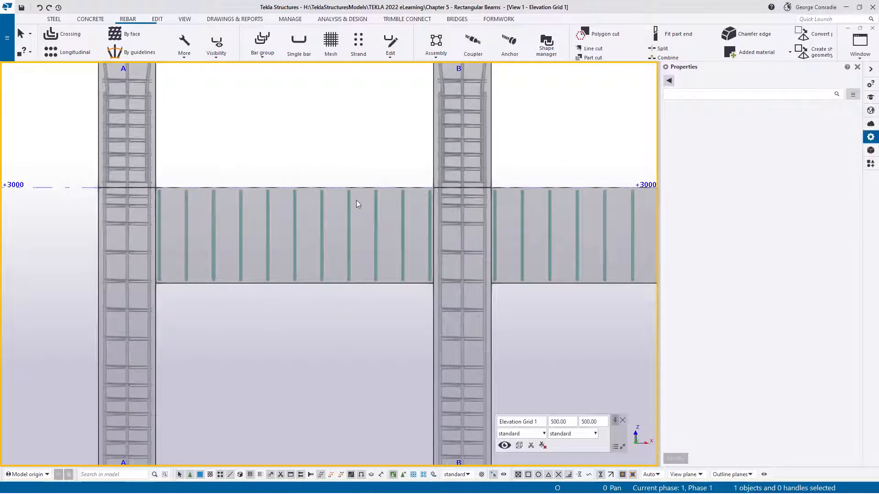
- Set the start and end offsets of the stirrup set between grids A and B to 75 mm and apply the change
left_click(323, 226)
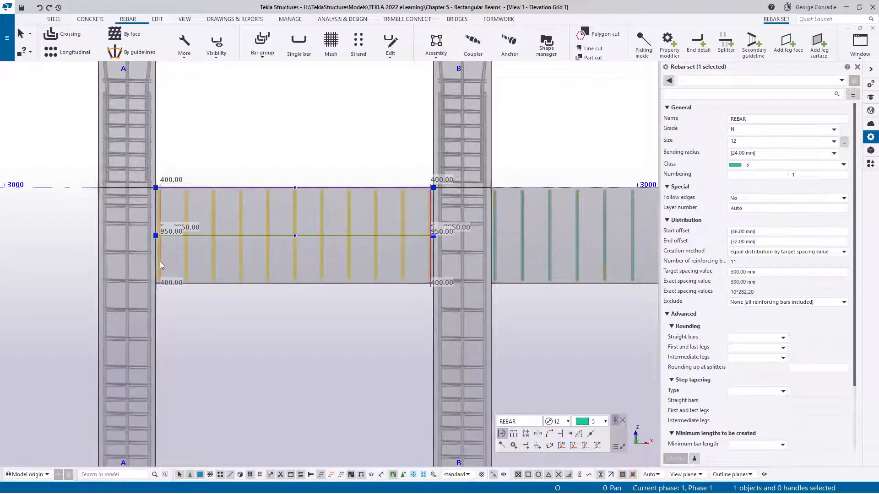
left_click(742, 232)
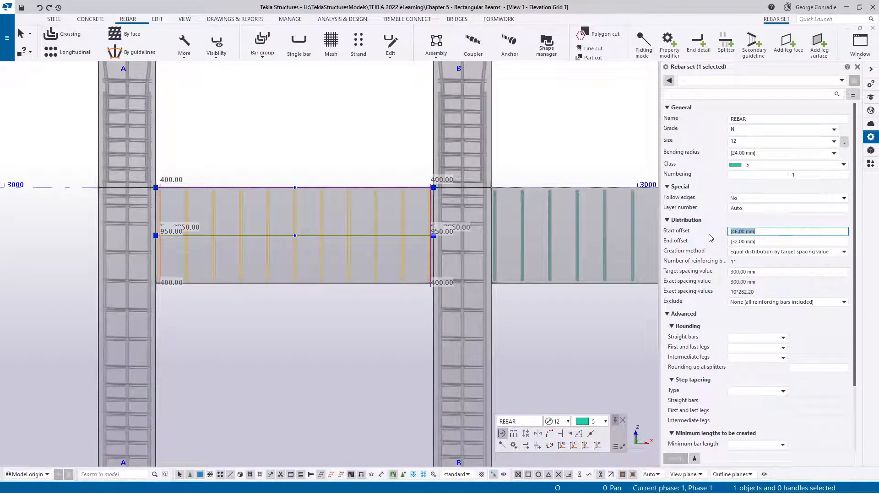
type("75")
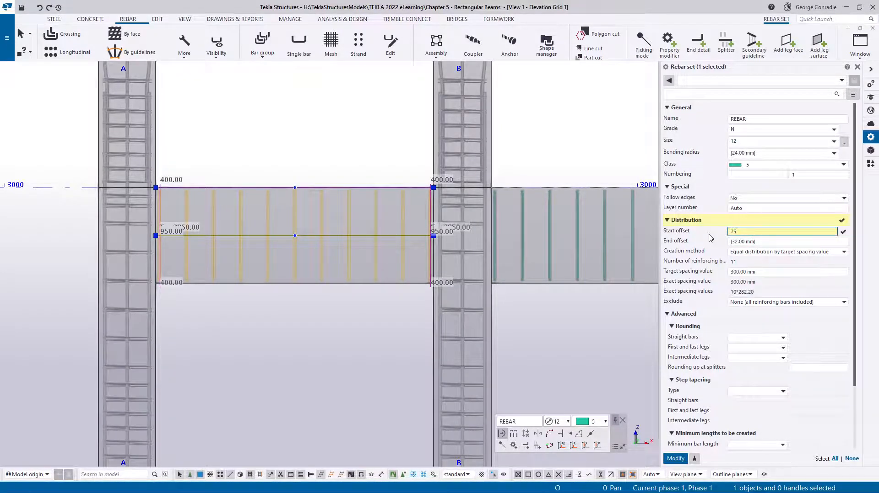
key("Tab")
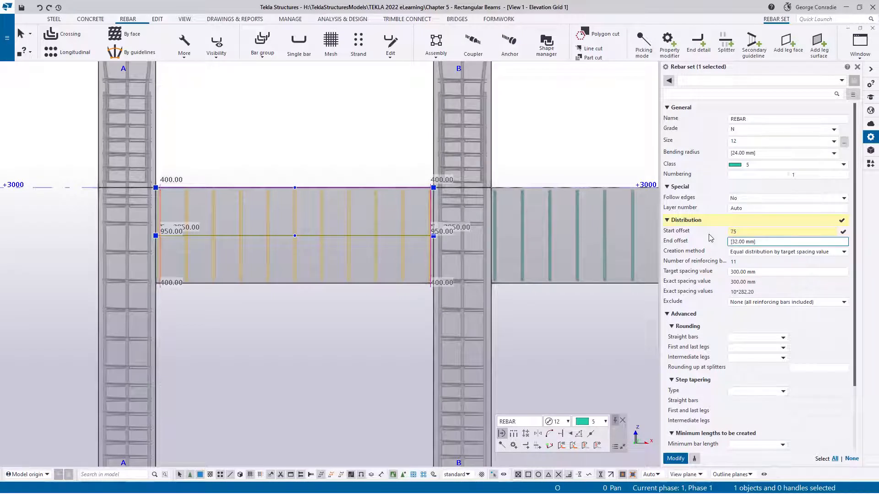
key("ctrl+a")
type("75")
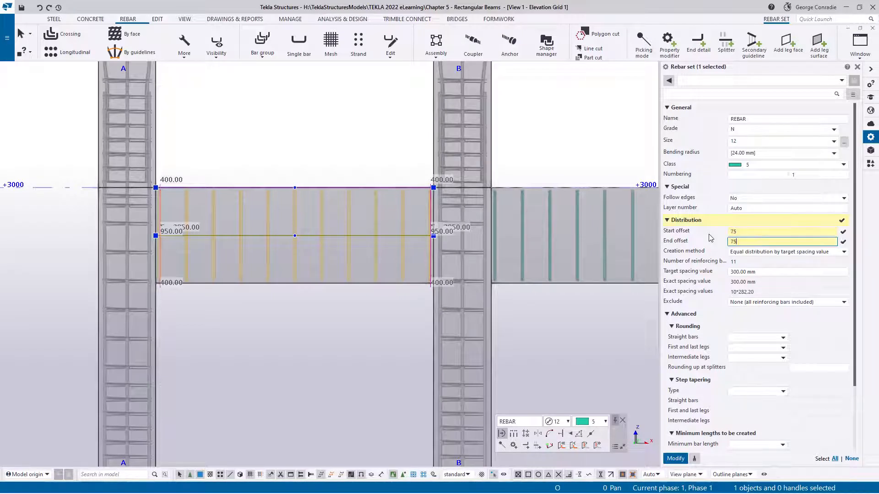
key("Tab")
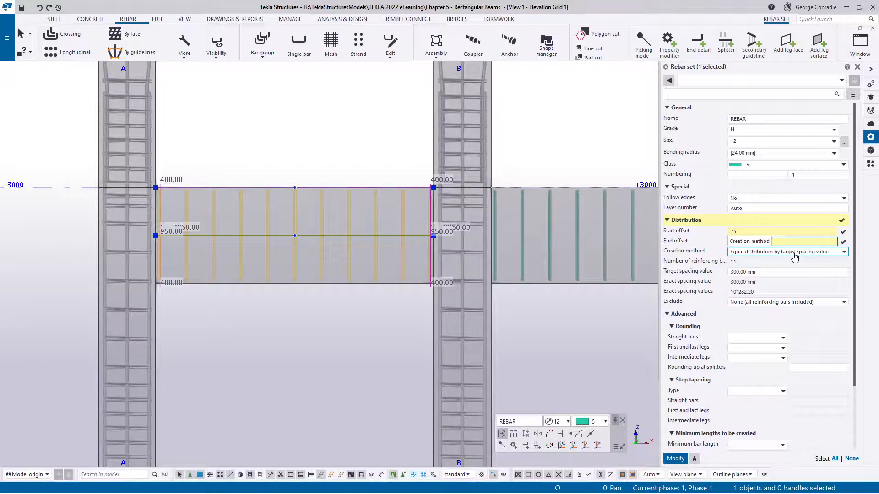
left_click(676, 458)
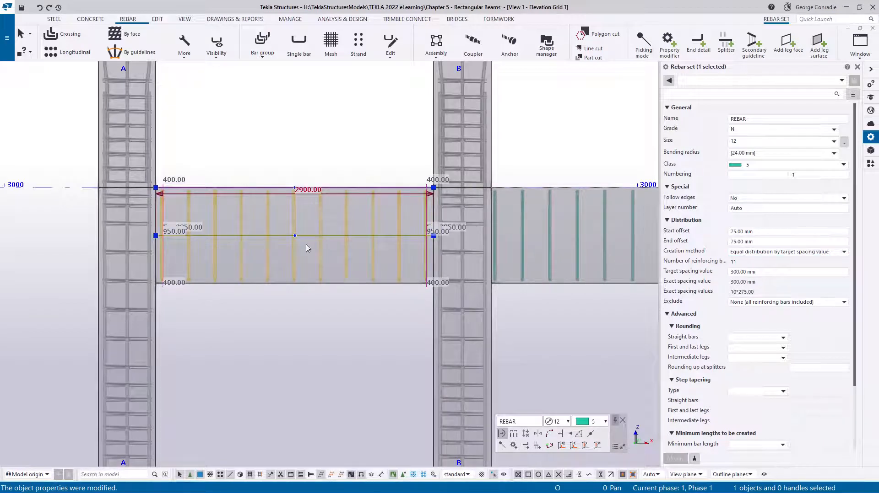
- Change the stirrup set's creation method to By exact spacings with the values 5*150 5*300 5*150 and apply it
left_click(755, 253)
left_click(752, 314)
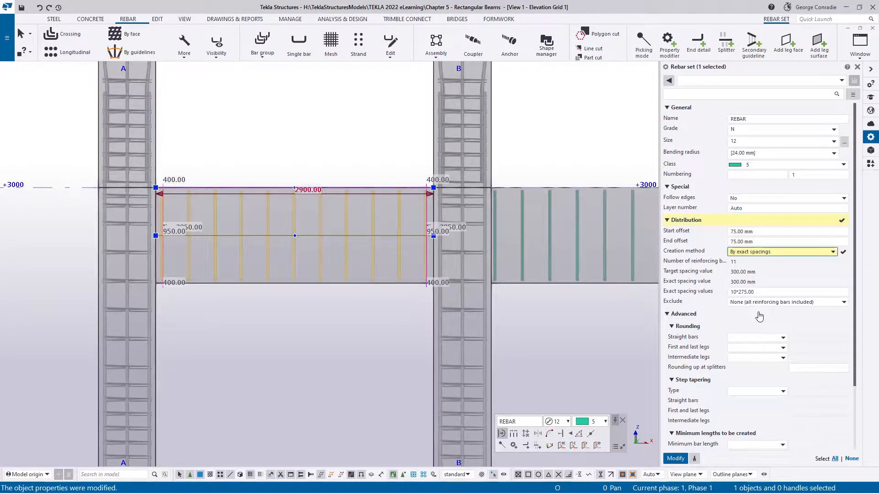
left_click(758, 292)
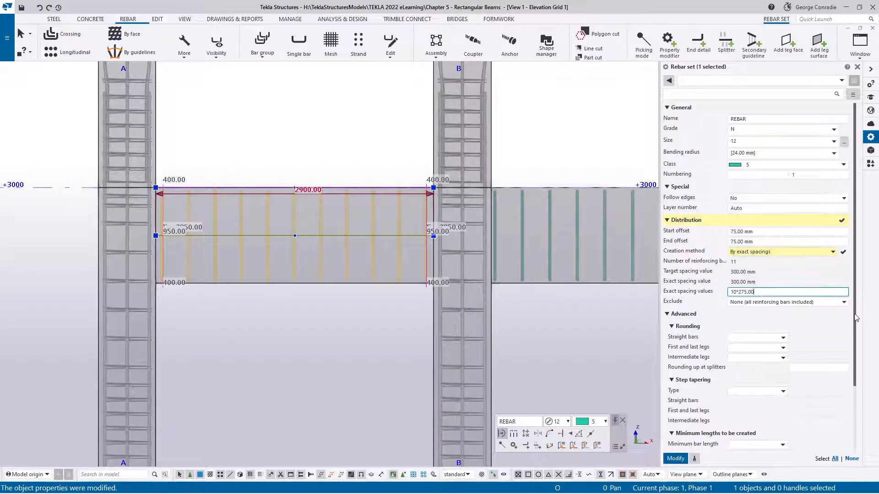
key("ctrl+a")
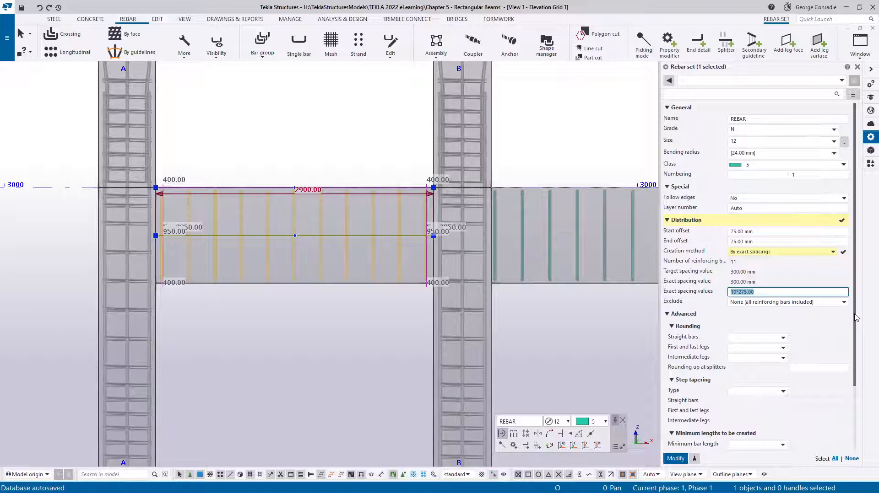
key("BackSpace")
type("5")
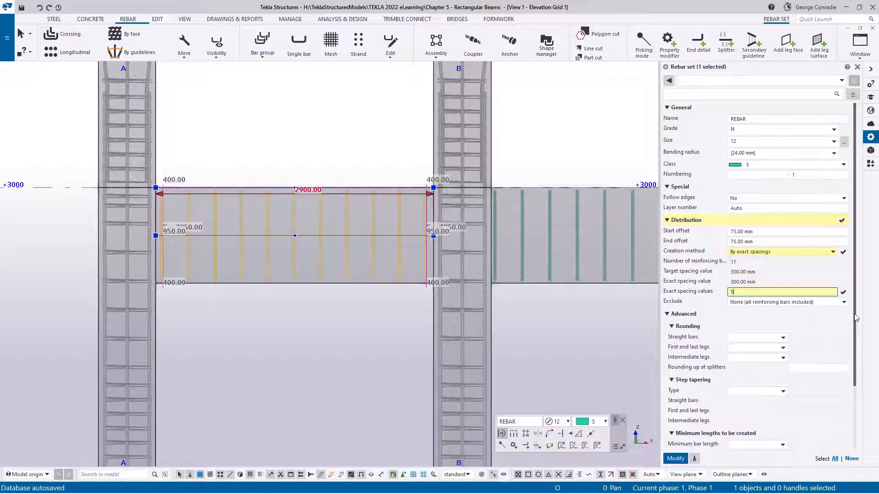
type("*150 5*")
key("Return")
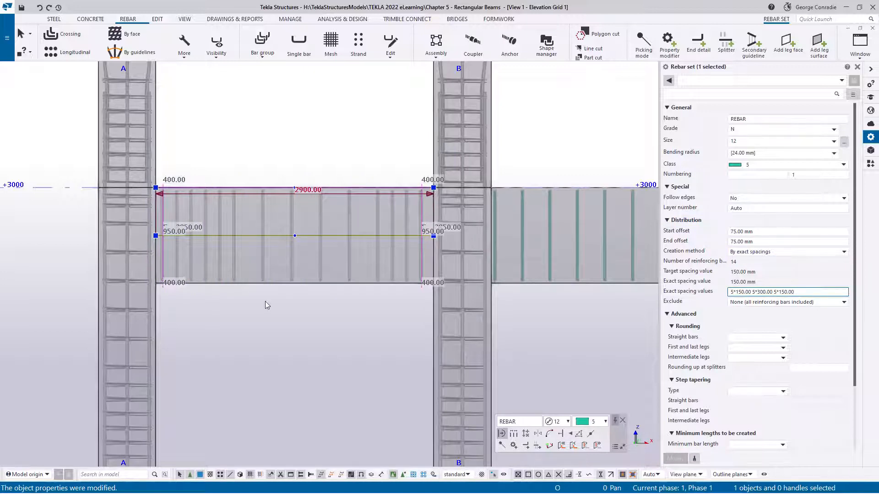
- Show the editable spacing dimensions of the stirrup set between grids A and B and inspect the spacings near column B
scroll(265, 302, "up", 2)
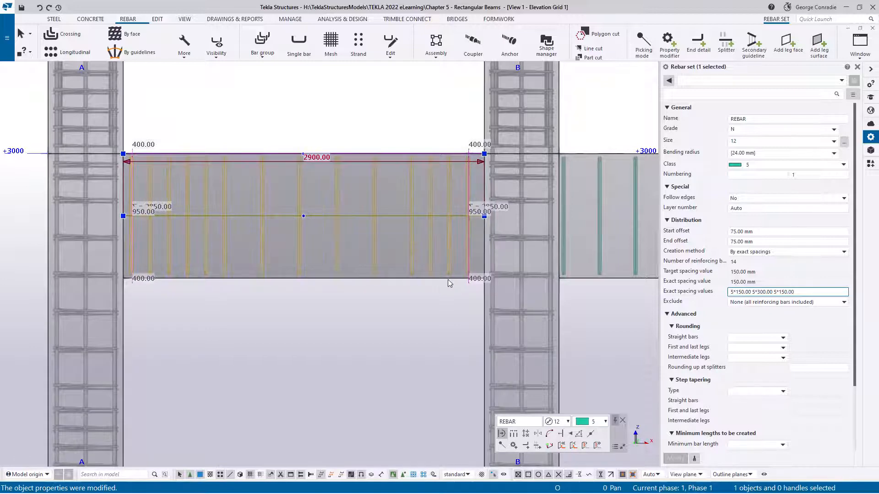
scroll(373, 292, "up", 1)
middle_click_drag(382, 270, 438, 265)
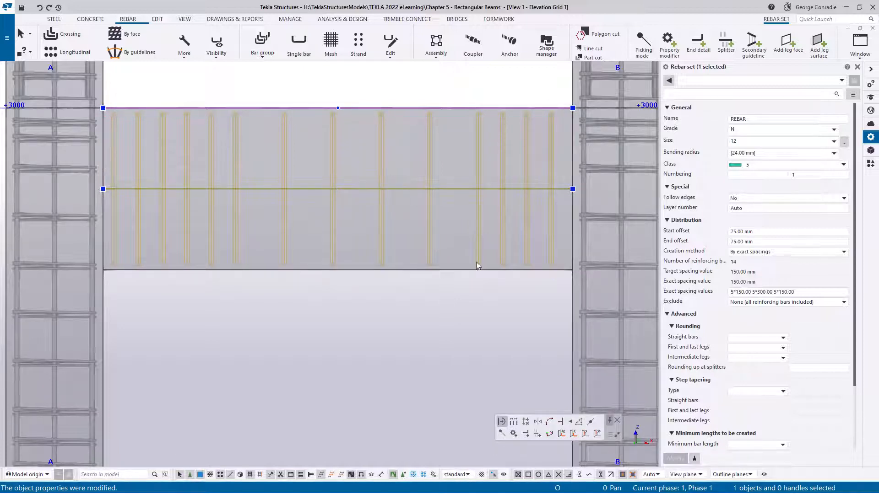
left_click(515, 422)
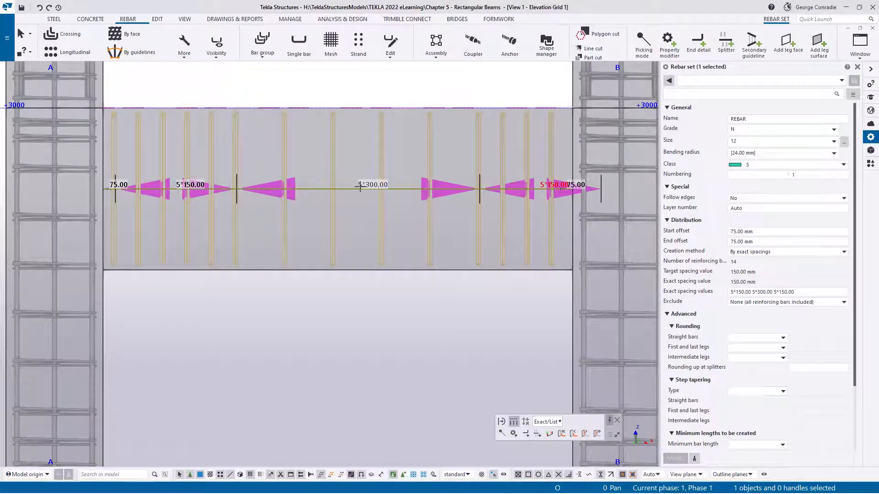
scroll(536, 206, "up", 5)
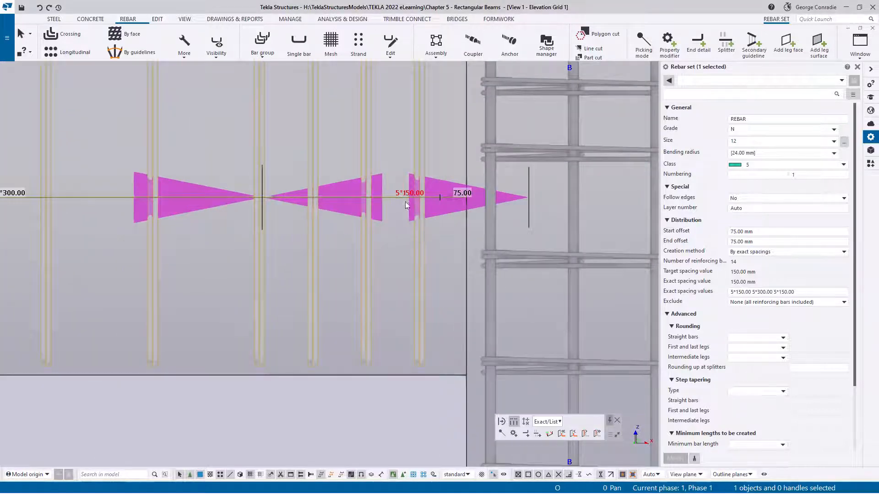
scroll(407, 229, "down", 5)
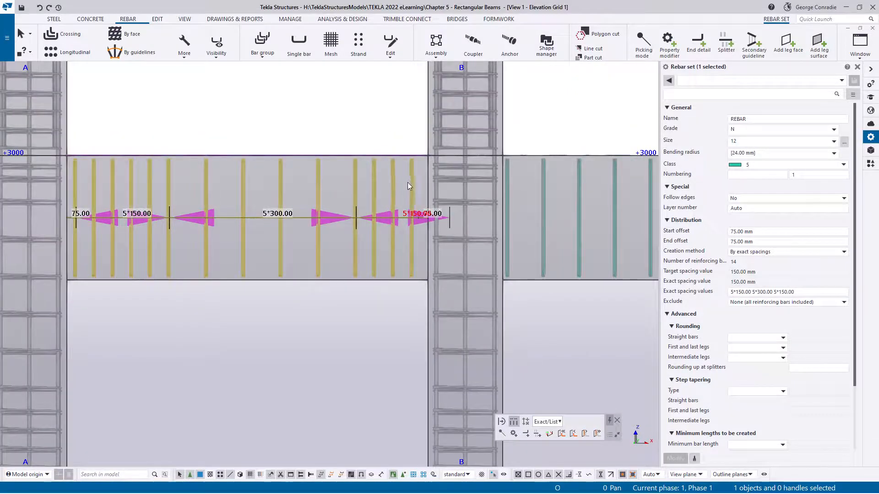
- Change the stirrup set's exact spacing values to 5*150 4*300 5*150 and apply the change
left_click(760, 294)
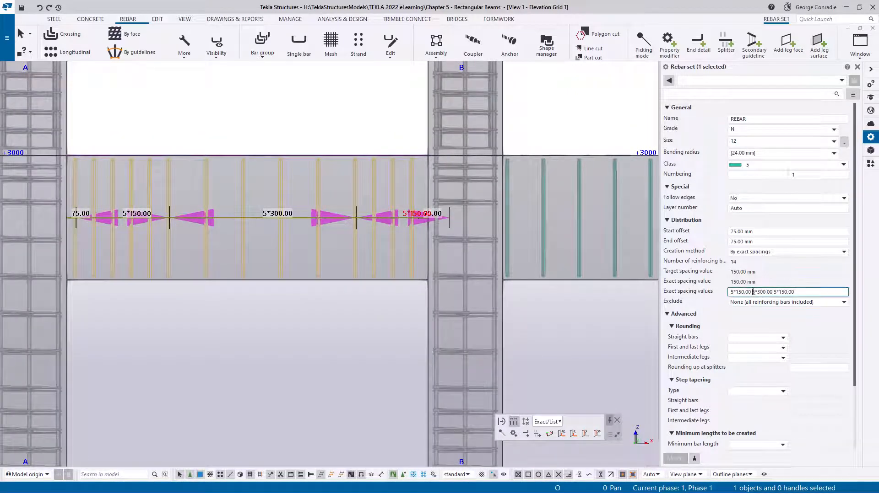
type("4")
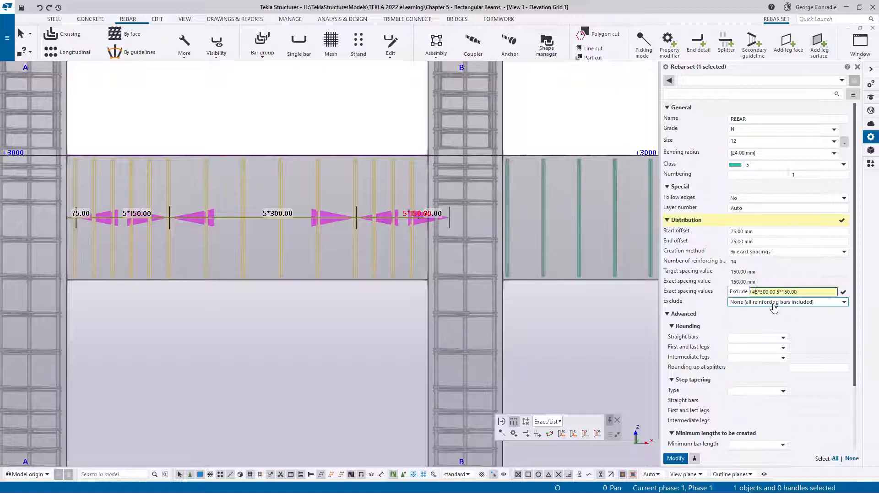
key("Return")
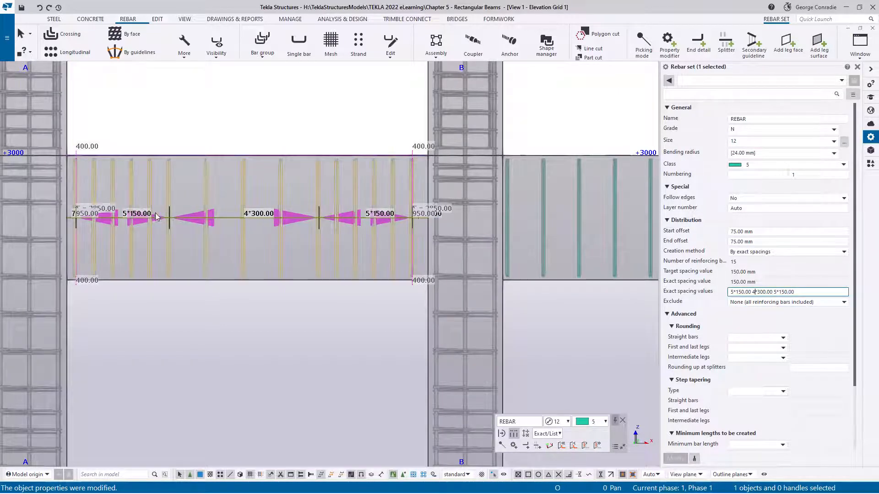
- Set the start and end offsets of the stirrup set between grids A and B to 100 mm and apply them
scroll(409, 228, "up", 6)
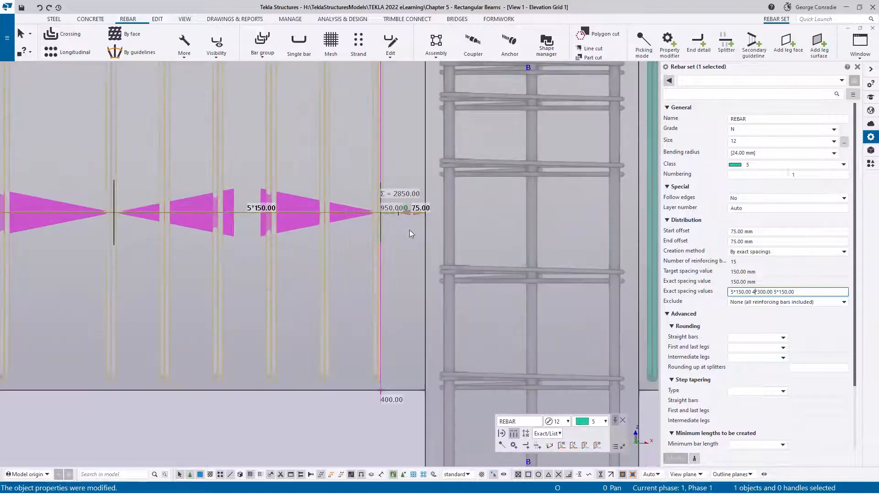
scroll(375, 196, "up", 3)
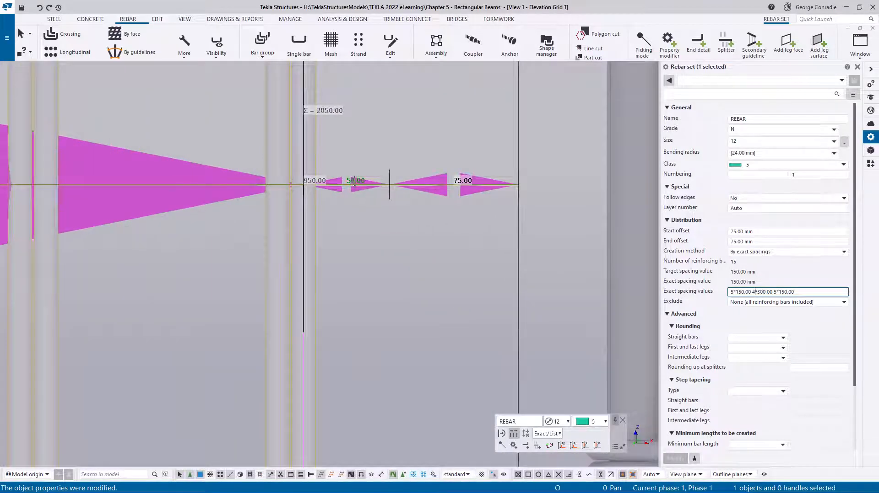
scroll(361, 188, "down", 3)
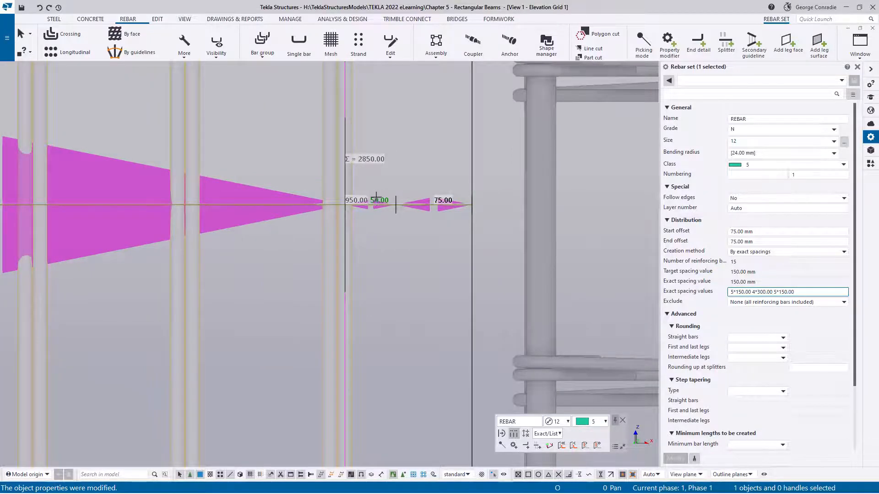
scroll(432, 253, "down", 5)
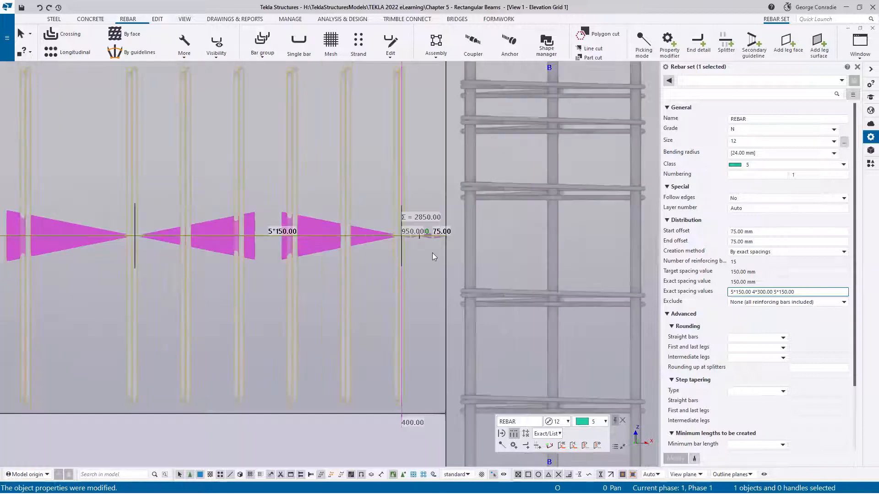
scroll(432, 253, "down", 3)
scroll(364, 254, "up", 4)
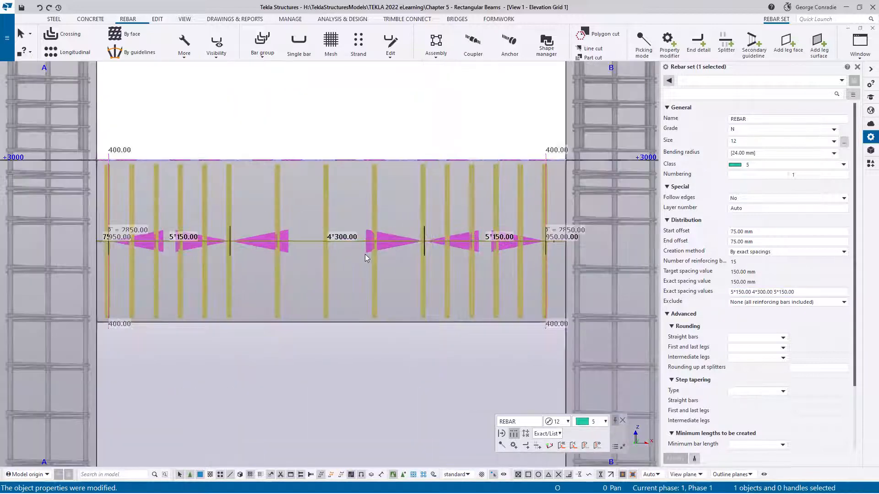
left_click(691, 235)
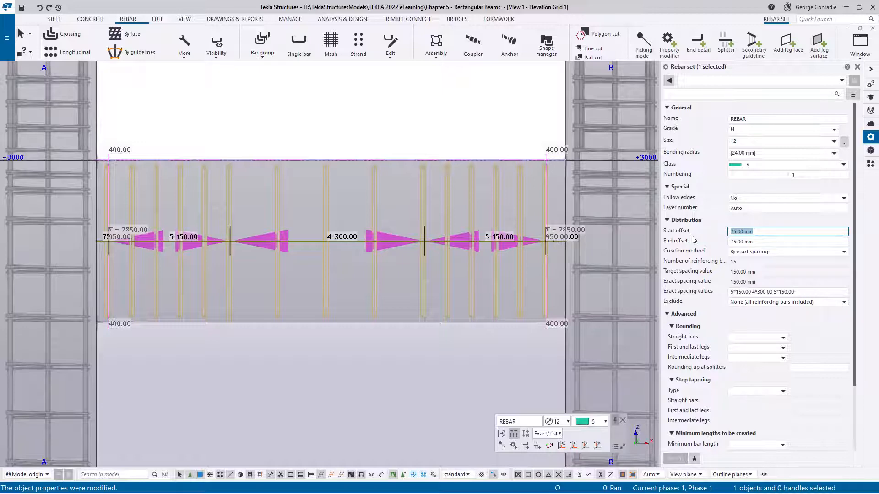
type("100")
left_click(692, 240)
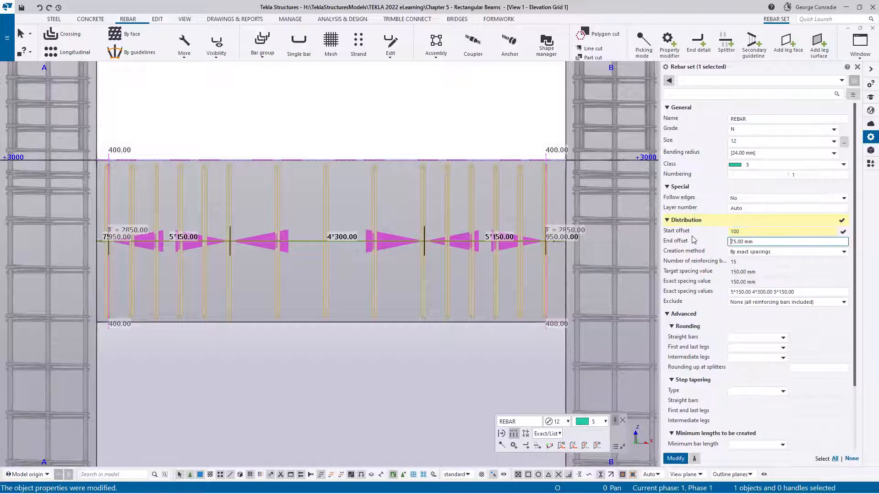
type("1")
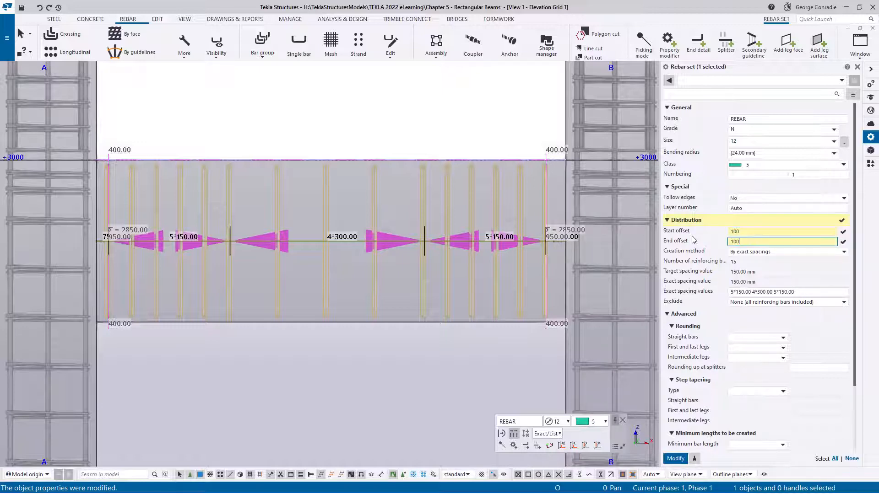
type("00")
key("Return")
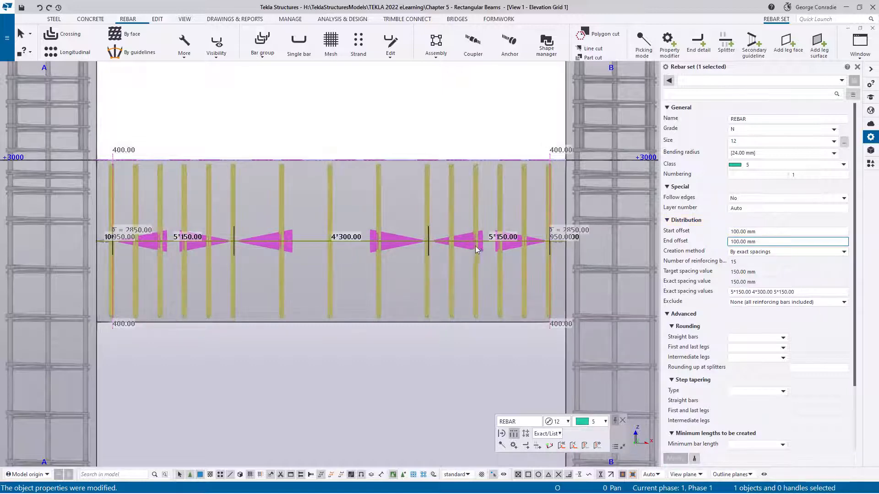
- Inspect the offsets and spacings of the stirrup set along the beam from column A to column B
scroll(123, 254, "up", 5)
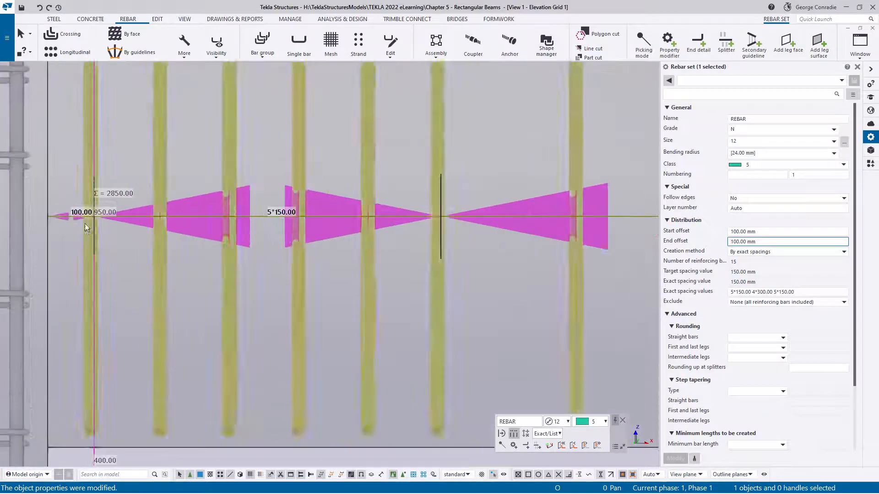
scroll(296, 259, "down", 2)
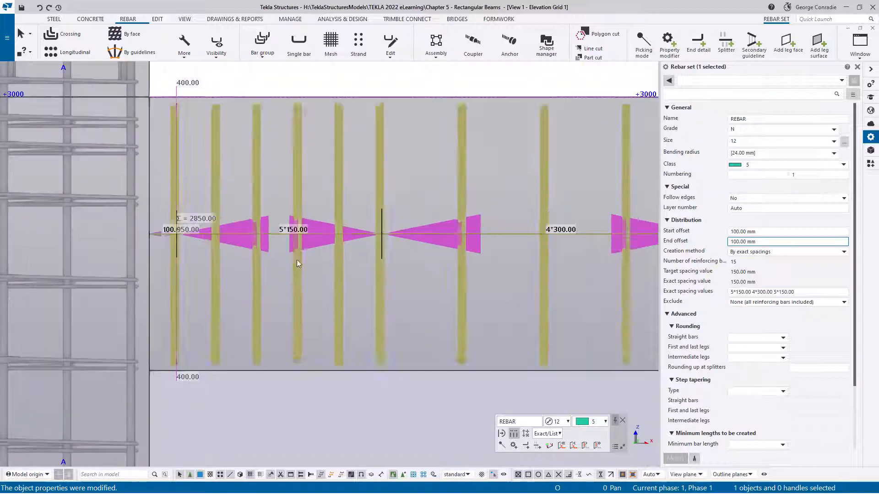
middle_click_drag(274, 265, 59, 268)
middle_click_drag(466, 267, 236, 271)
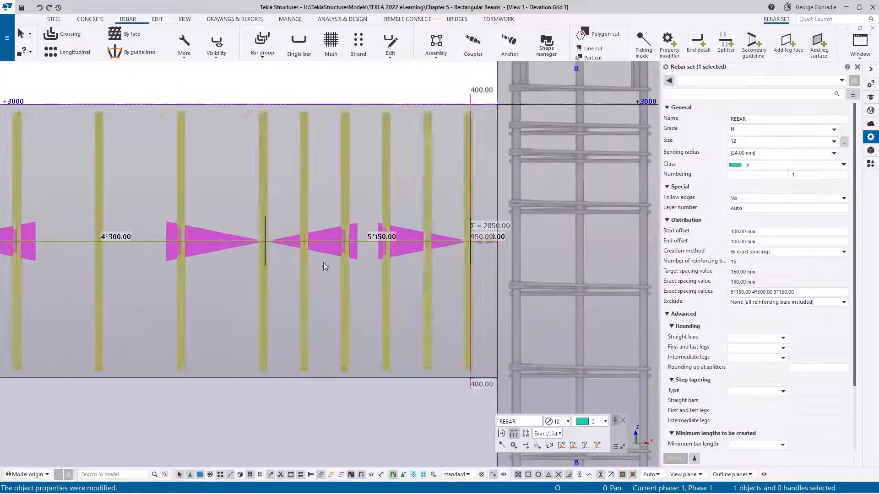
scroll(412, 267, "down", 3)
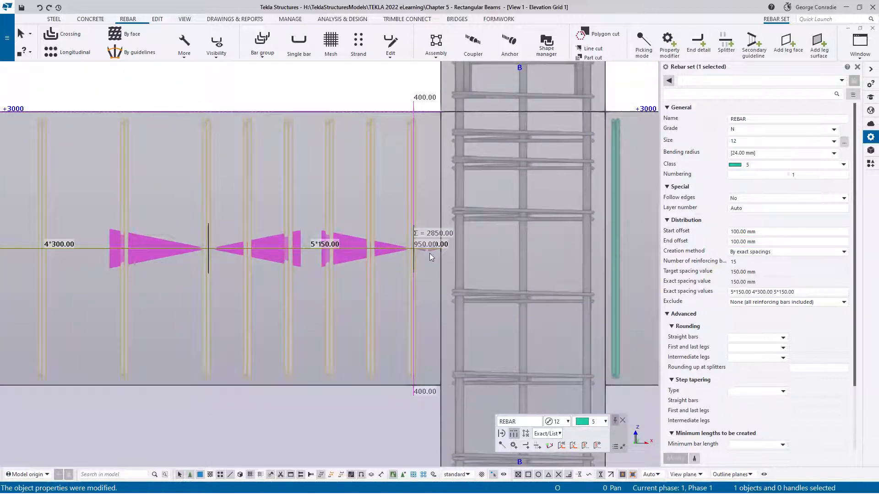
scroll(429, 254, "up", 5)
scroll(476, 295, "down", 5)
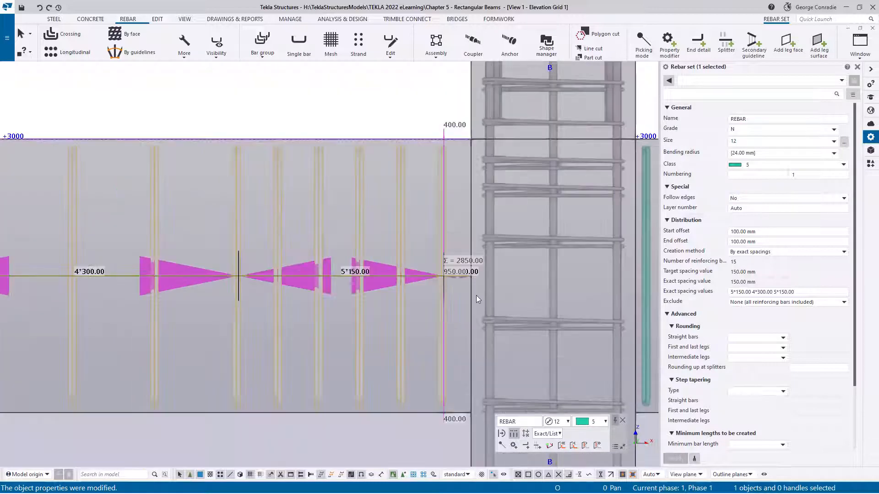
middle_click_drag(393, 306, 320, 251)
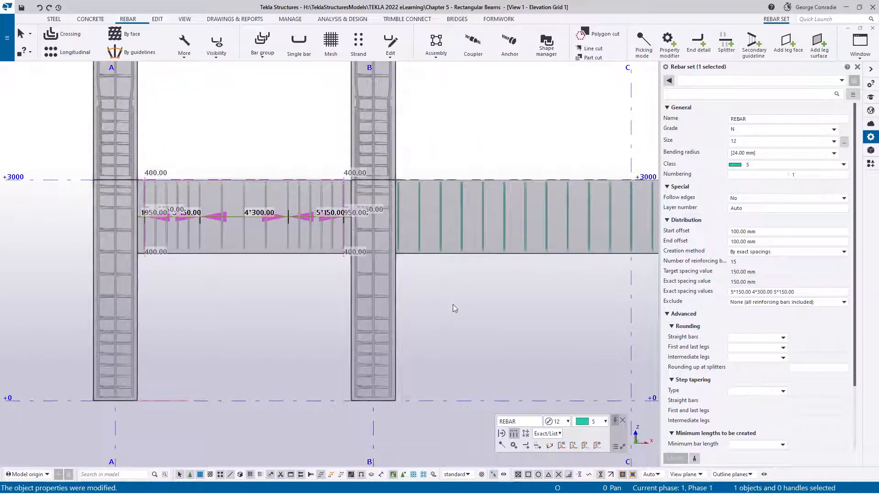
- Copy the properties of the stirrup set between grids A and B to the one between grids D and E, then deselect it
middle_click_drag(452, 304, 398, 289)
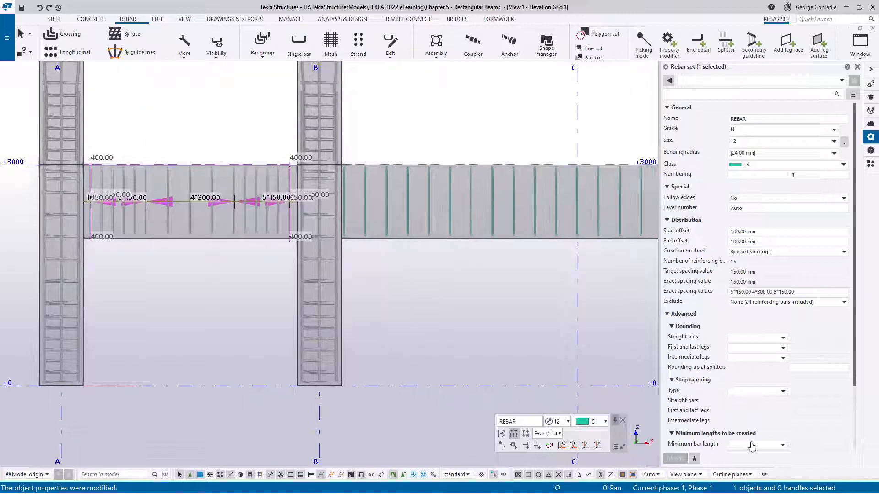
left_click(695, 459)
middle_click_drag(563, 342, 400, 342)
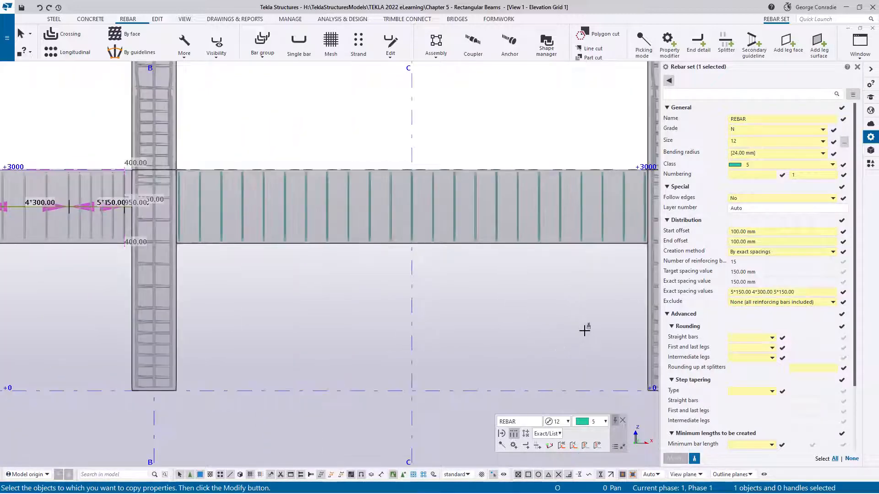
middle_click_drag(584, 330, 373, 334)
middle_click_drag(514, 319, 441, 325)
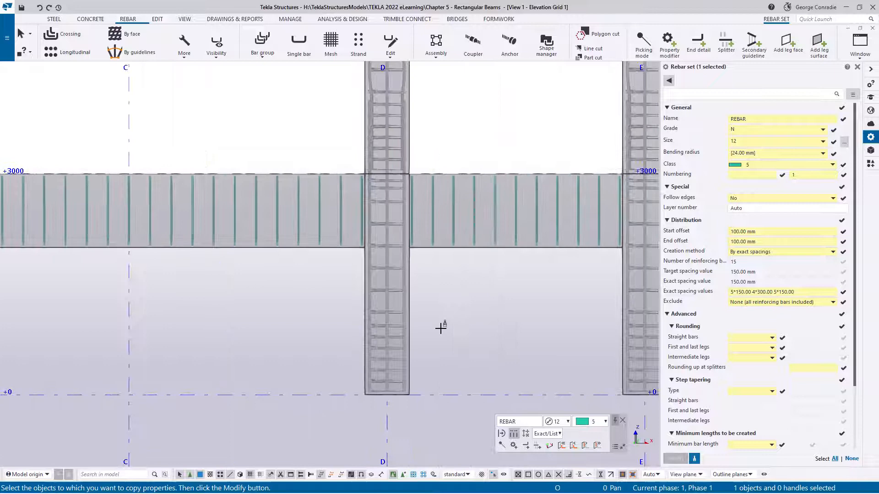
left_click(536, 225)
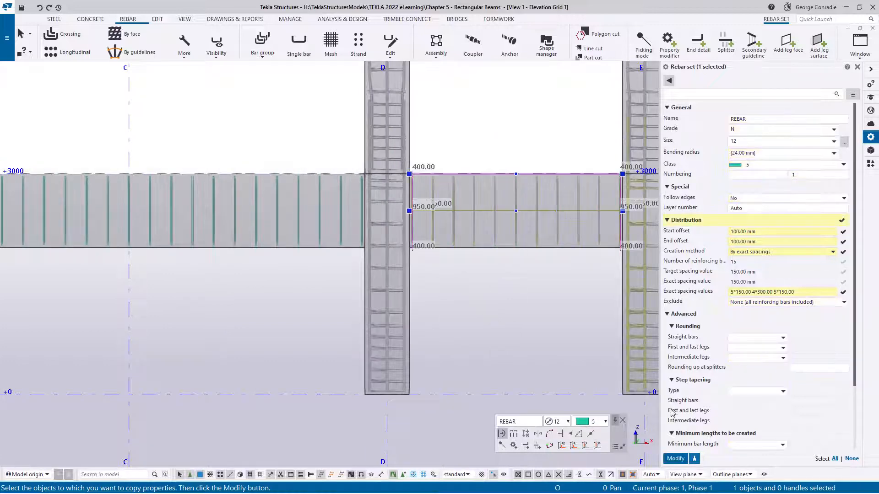
left_click(674, 459)
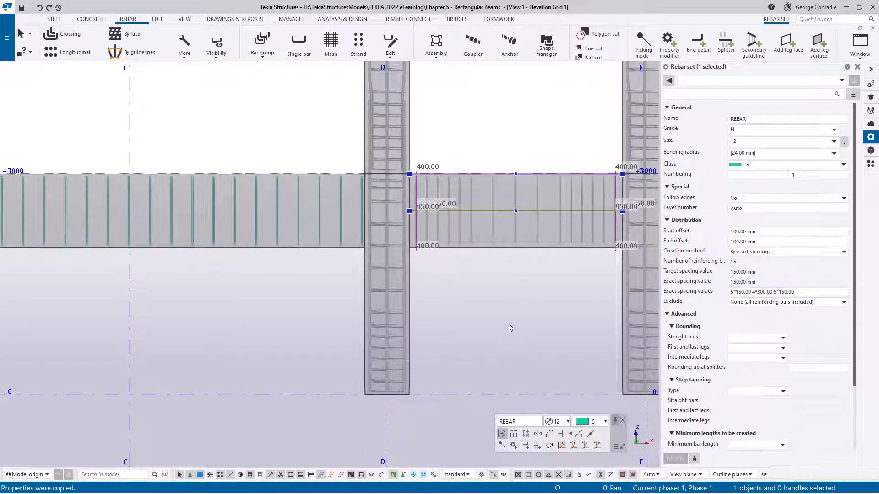
left_click(509, 323)
middle_click_drag(529, 287, 461, 286)
scroll(494, 203, "up", 1)
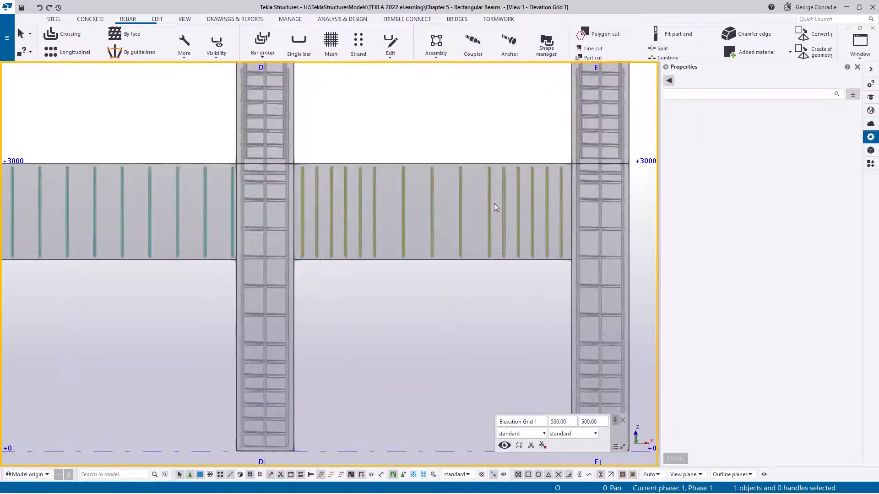
- Set the start and end offsets of the stirrup set between grids B and D to 75 mm and apply them
scroll(494, 203, "down", 2)
scroll(493, 205, "down", 2)
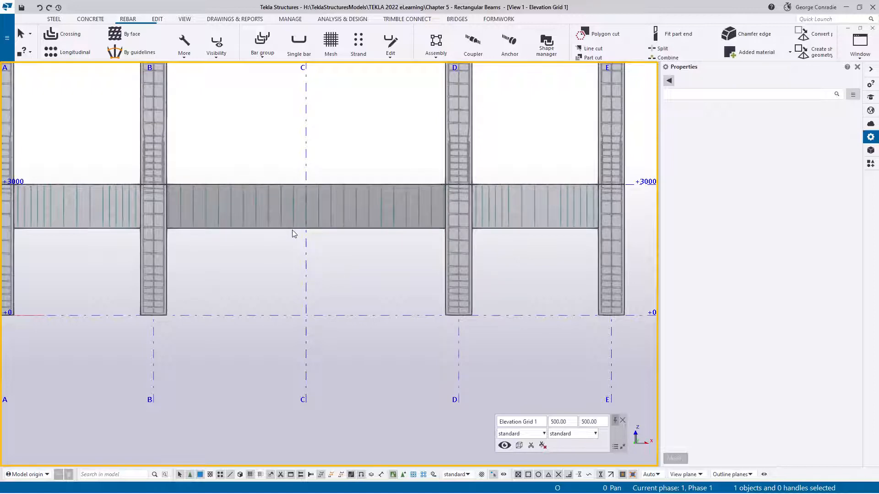
scroll(292, 234, "up", 1)
middle_click_drag(292, 237, 364, 249)
scroll(387, 235, "up", 1)
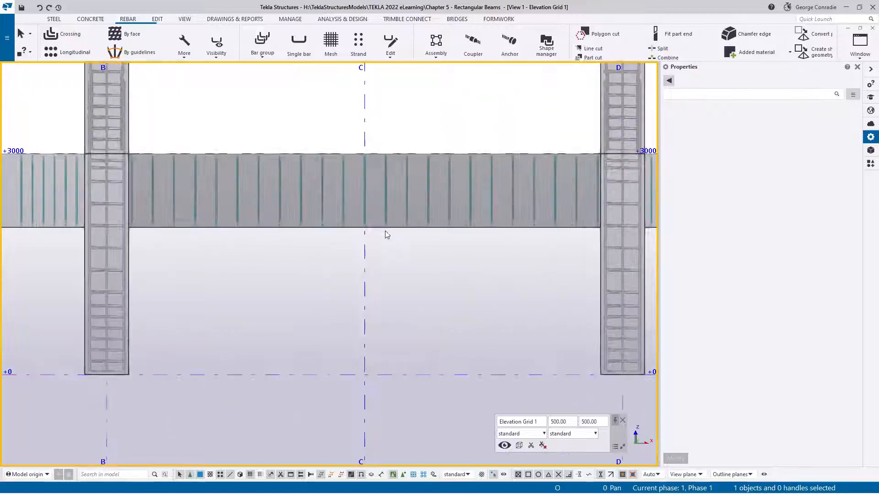
left_click(385, 200)
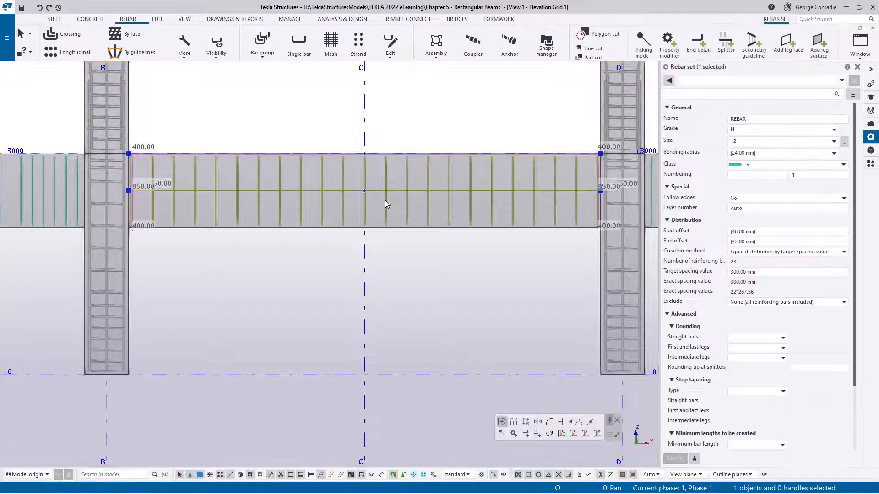
left_click(735, 231)
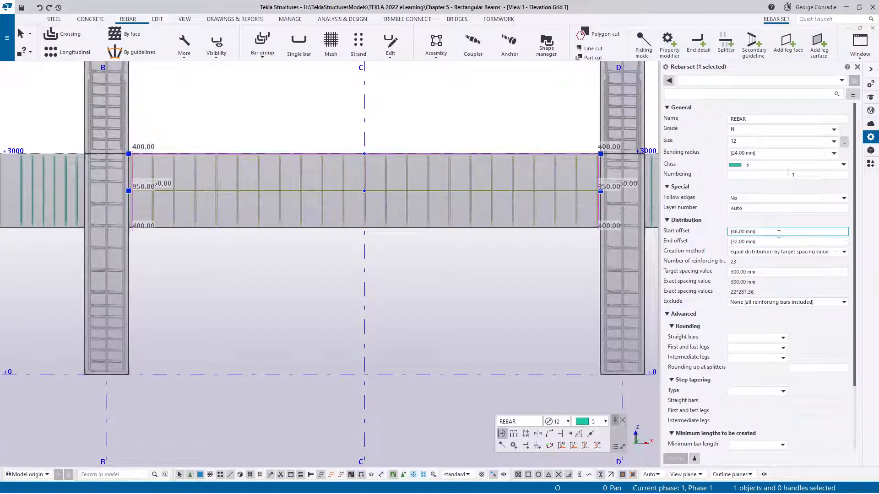
type("75")
key("Tab")
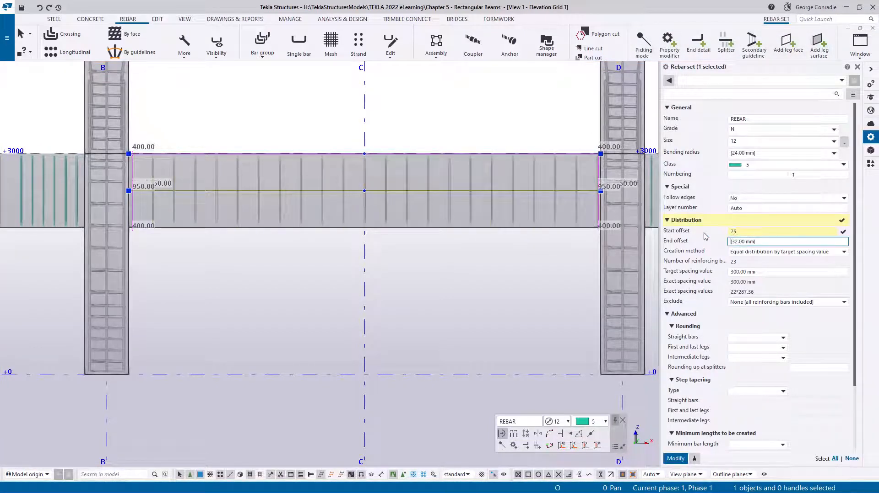
type("75")
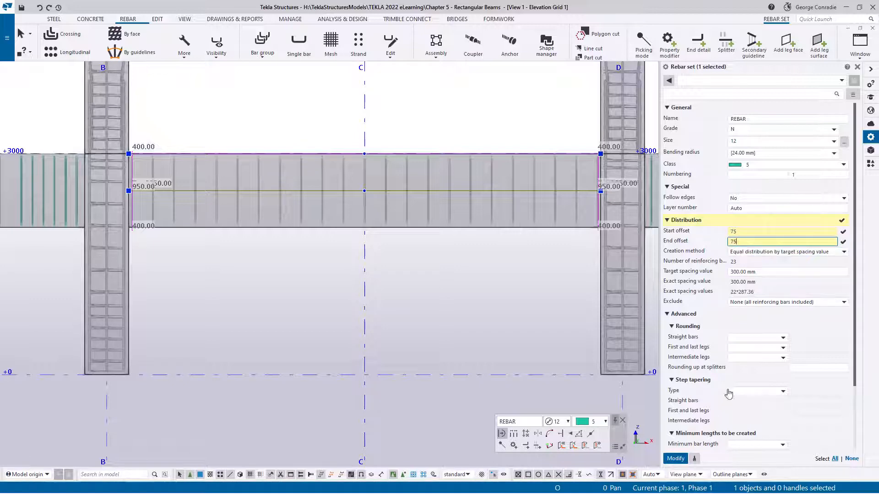
left_click(679, 462)
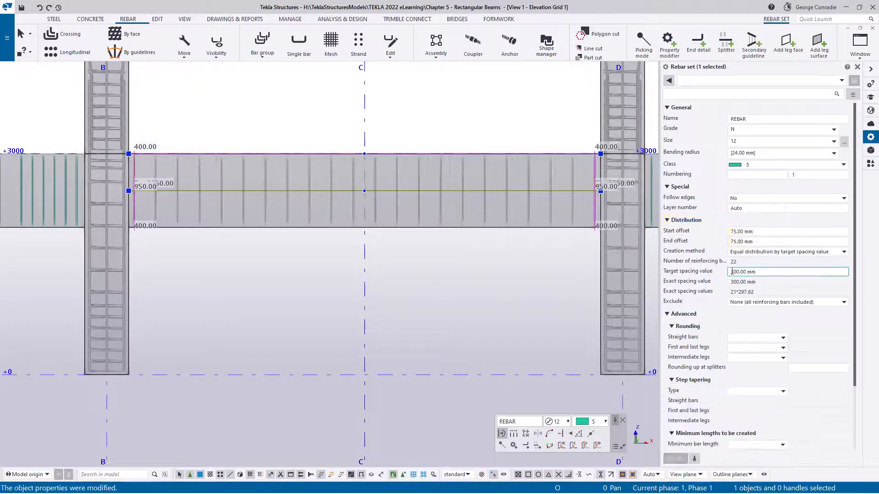
- Distribute the stirrup set between grids B and D by exact spacings of 5*150 10*300 5*150 and apply the change
left_click(777, 253)
left_click(767, 314)
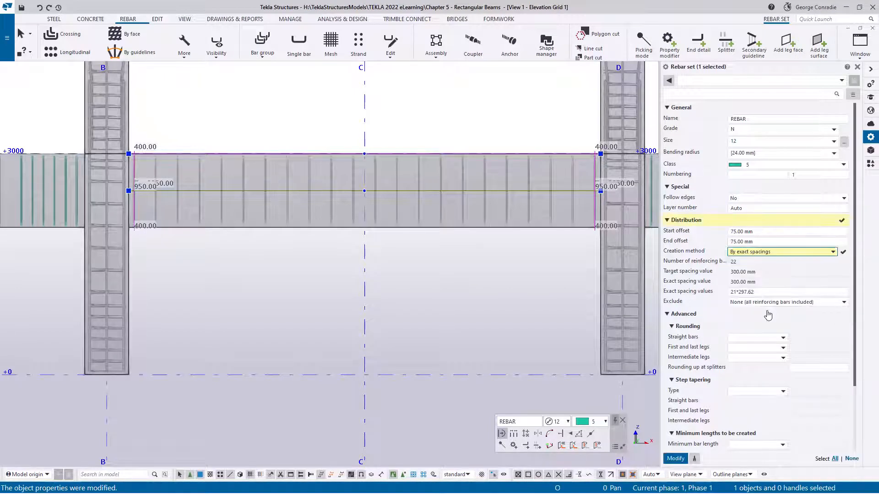
left_click_drag(766, 292, 708, 297)
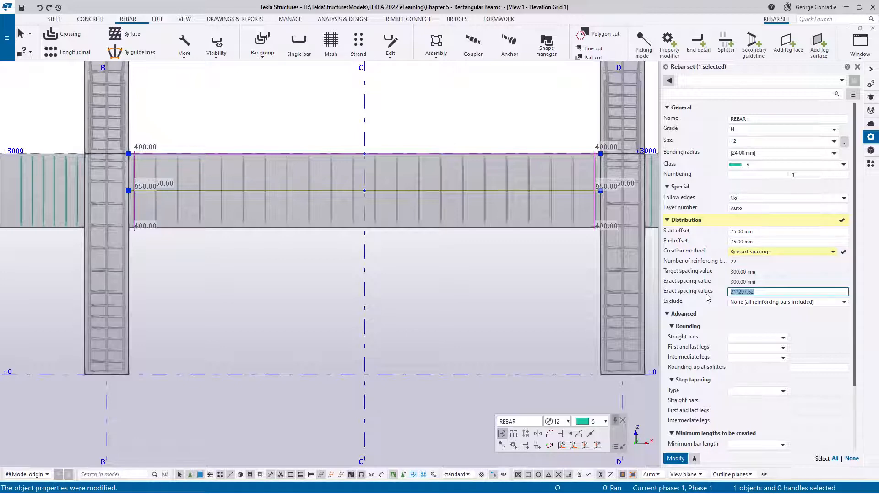
type("5*150 10*300 5*150")
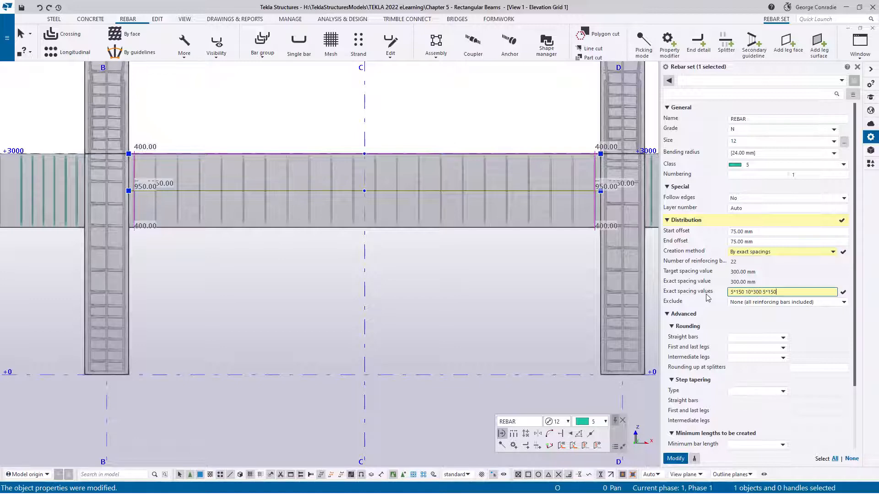
key("Return")
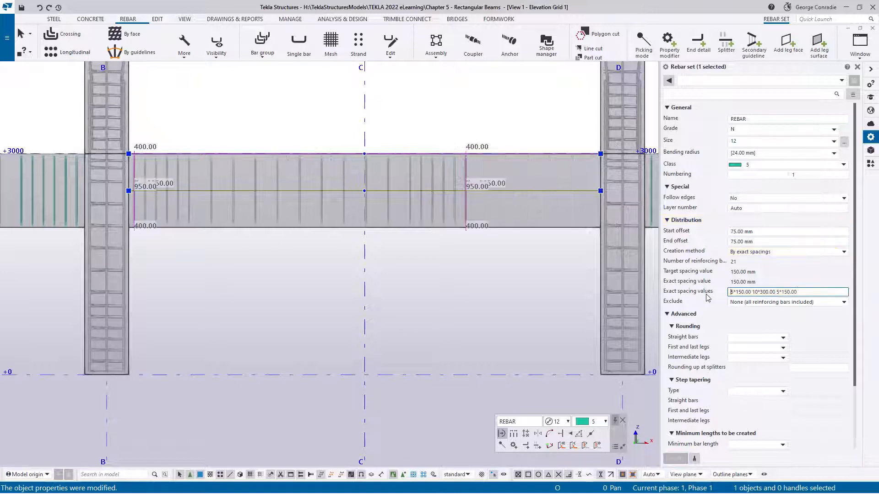
- Display the stirrup set's spacing dimensions along the beam and change the middle spacing group to 15*300
left_click(519, 190)
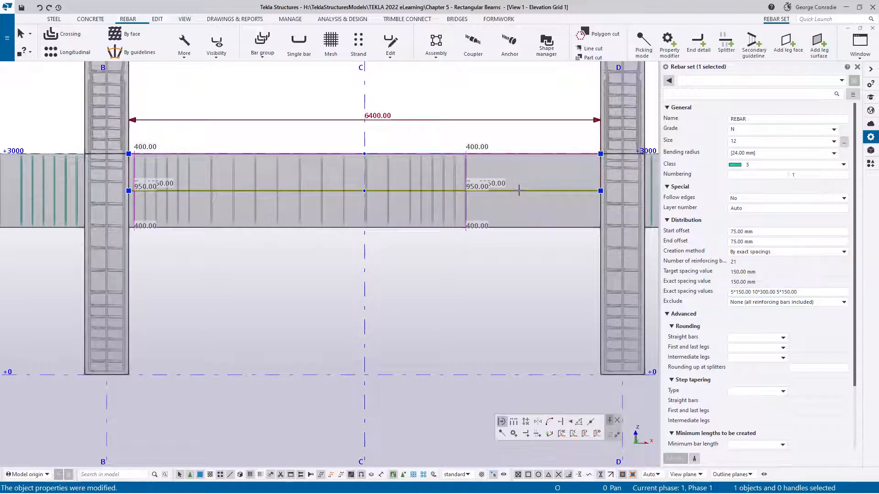
left_click(516, 423)
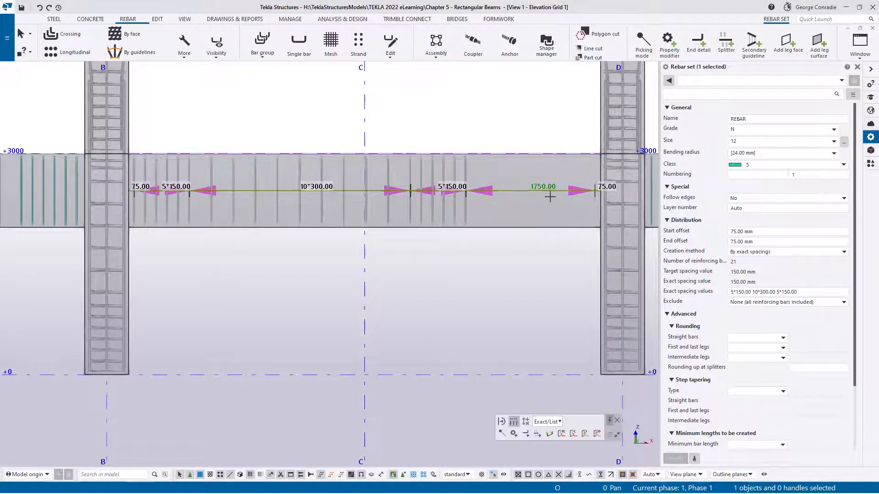
left_click(755, 292)
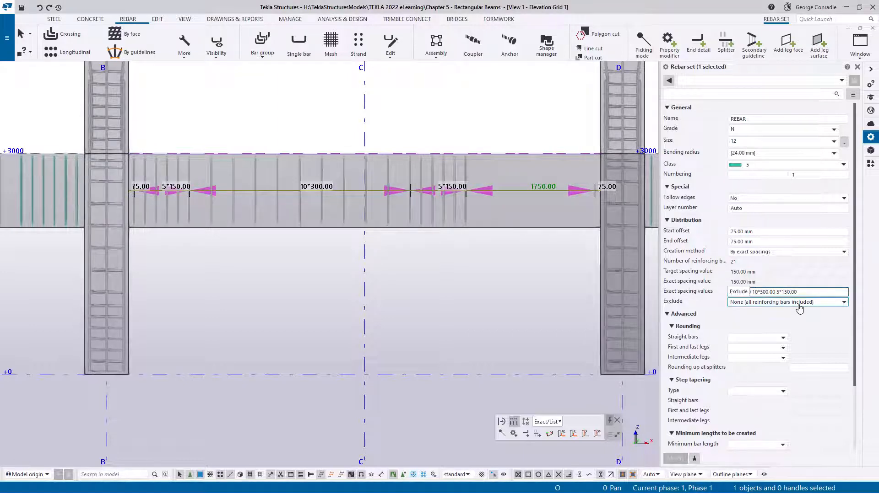
type("5")
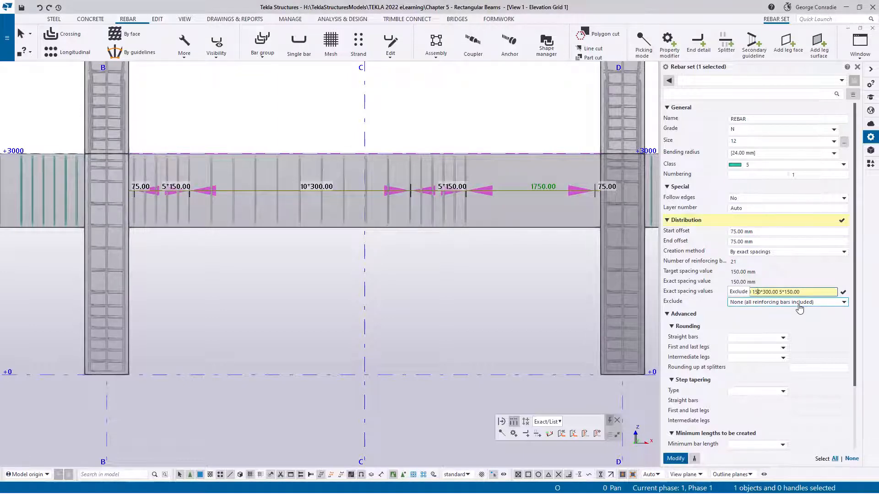
key("Delete")
key("Return")
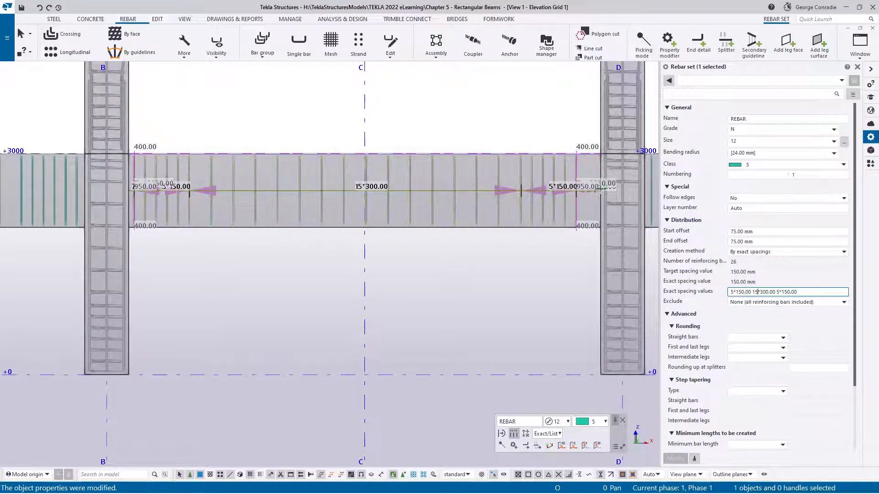
- Add a 125 mm spacing on each side of the 15*300 group in the exact spacing values and apply the change
scroll(549, 167, "up", 5)
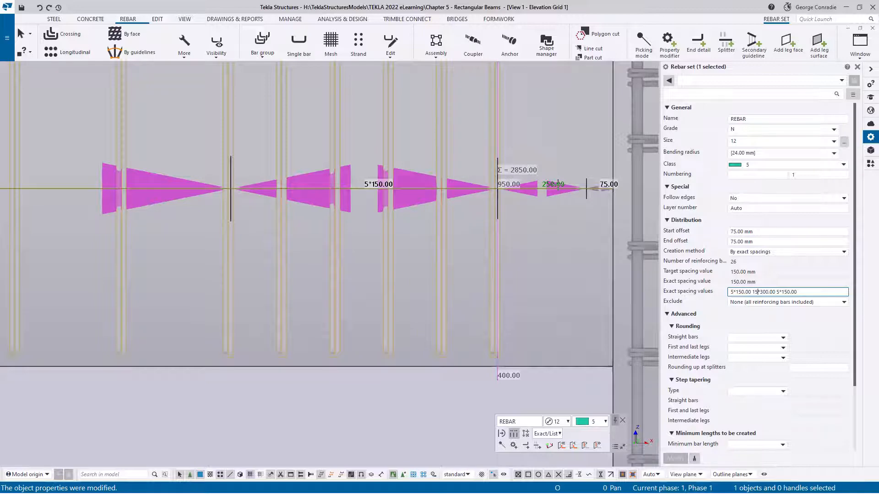
scroll(558, 185, "down", 2)
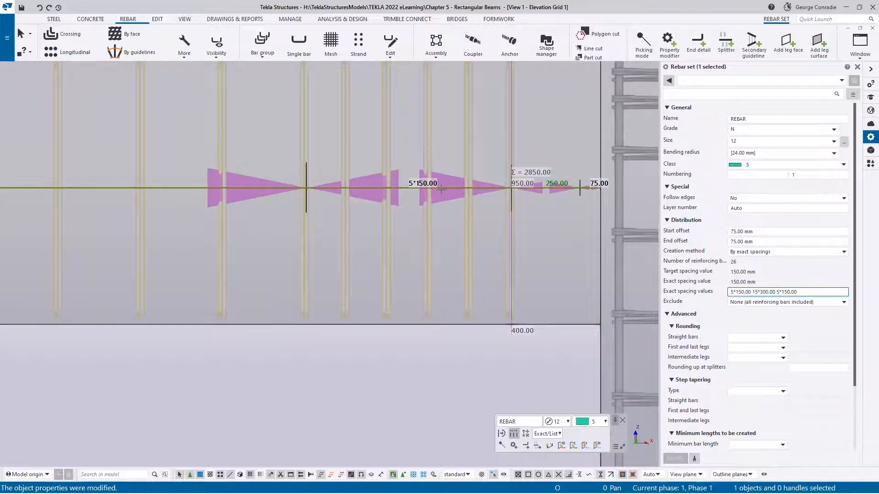
scroll(517, 257, "down", 3)
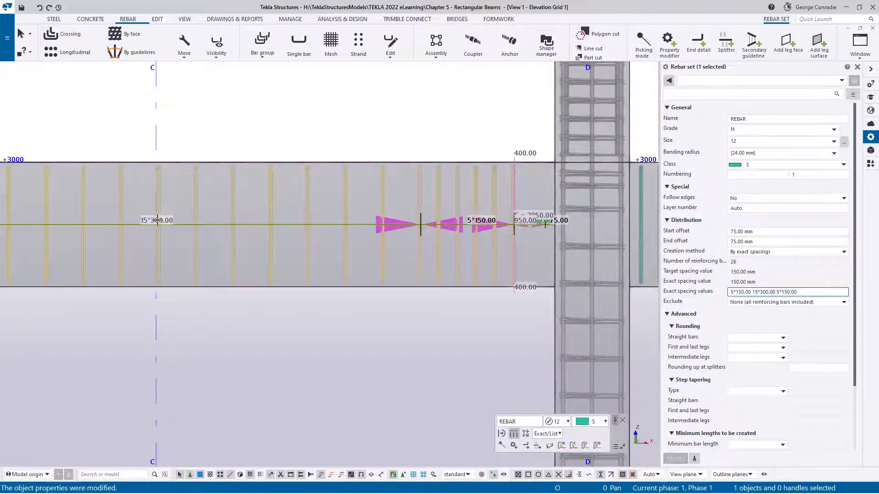
scroll(224, 309, "down", 2)
middle_click_drag(224, 316, 327, 281)
scroll(368, 298, "down", 2)
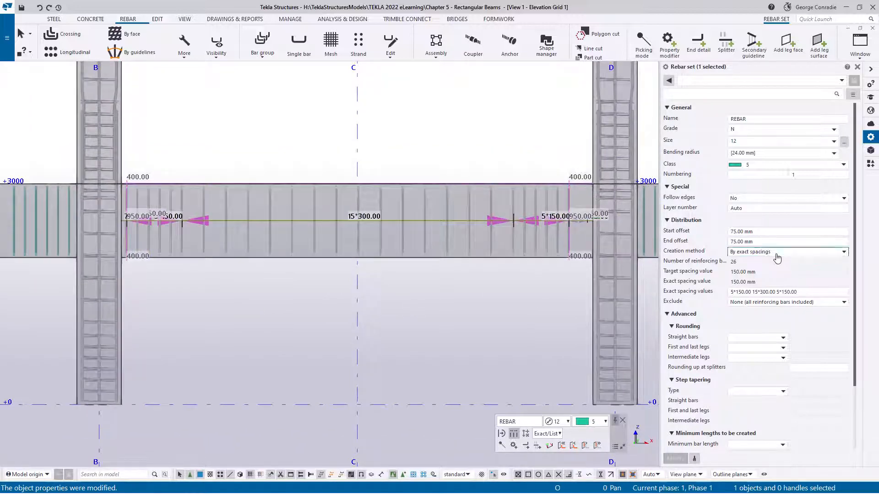
left_click(838, 252)
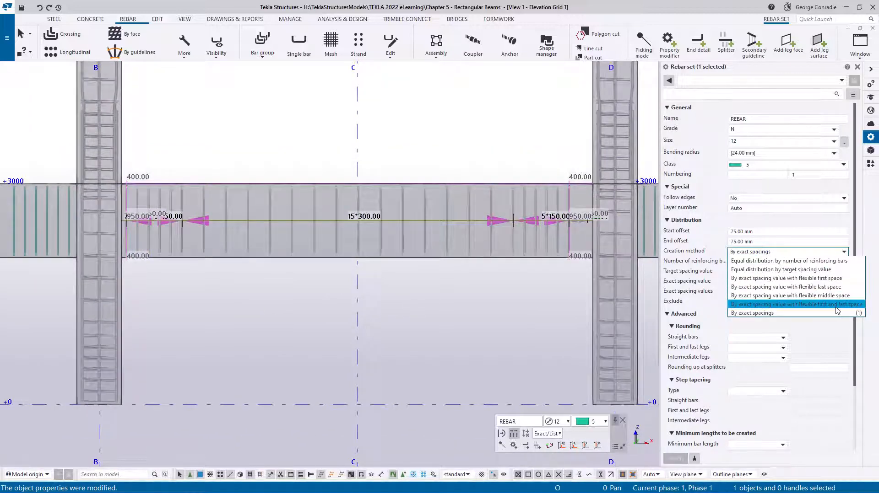
left_click(810, 252)
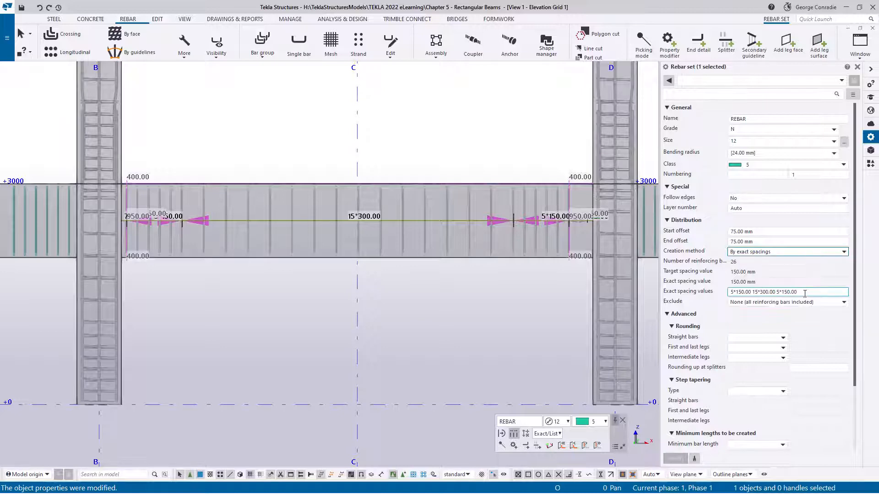
left_click(751, 293)
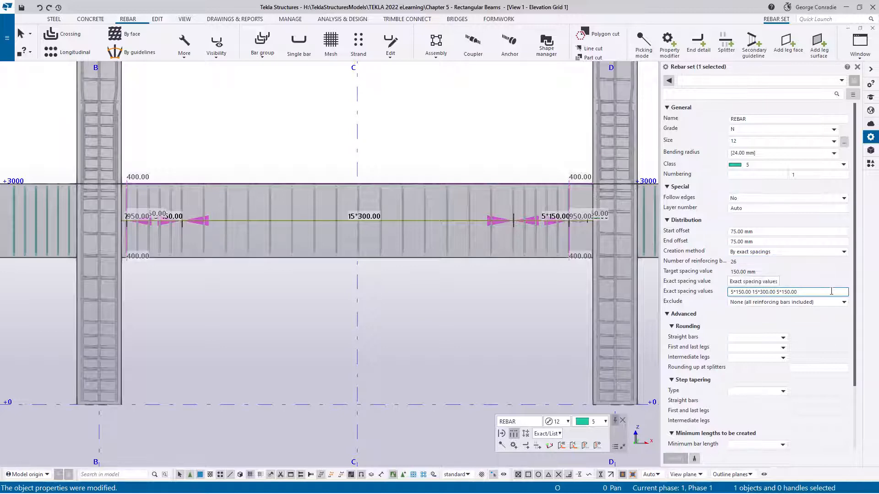
type("125")
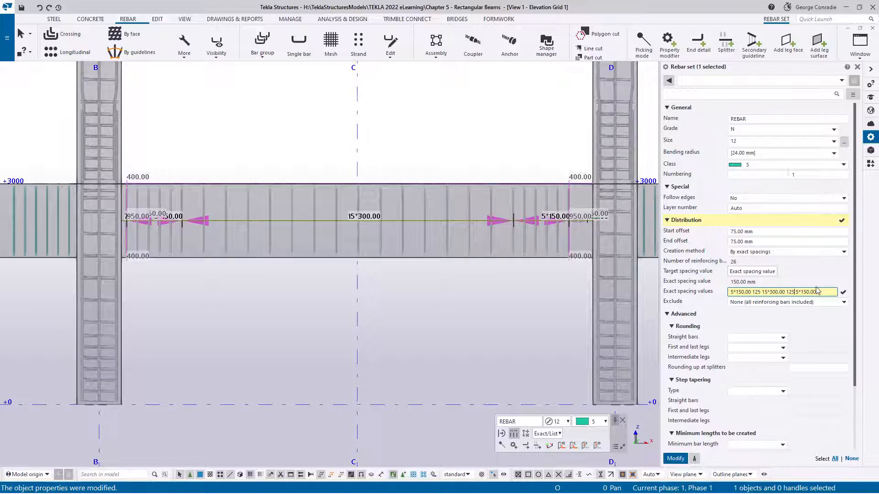
key("Return")
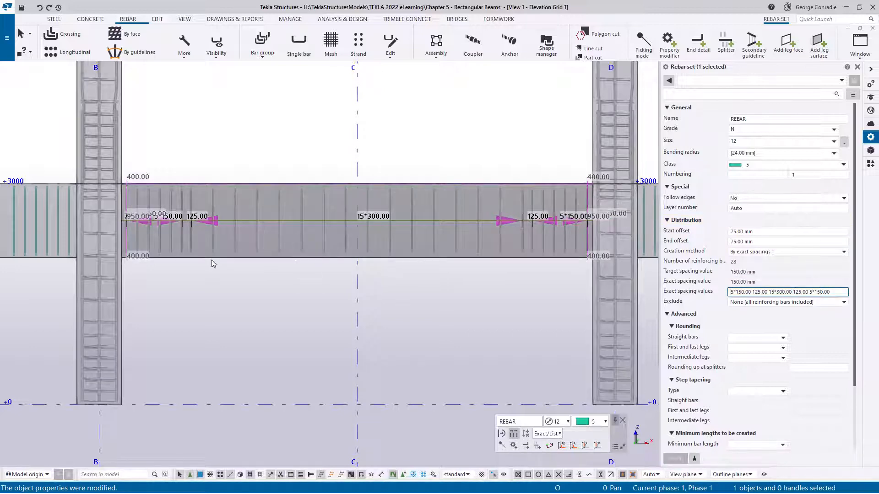
- Inspect the stirrup spacings and the end offset along the beam from column B to column D
scroll(212, 263, "up", 5)
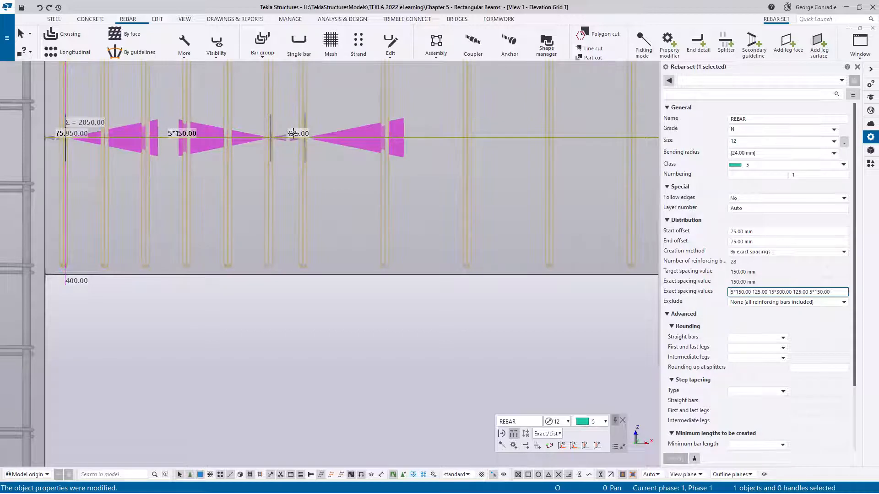
scroll(335, 191, "down", 5)
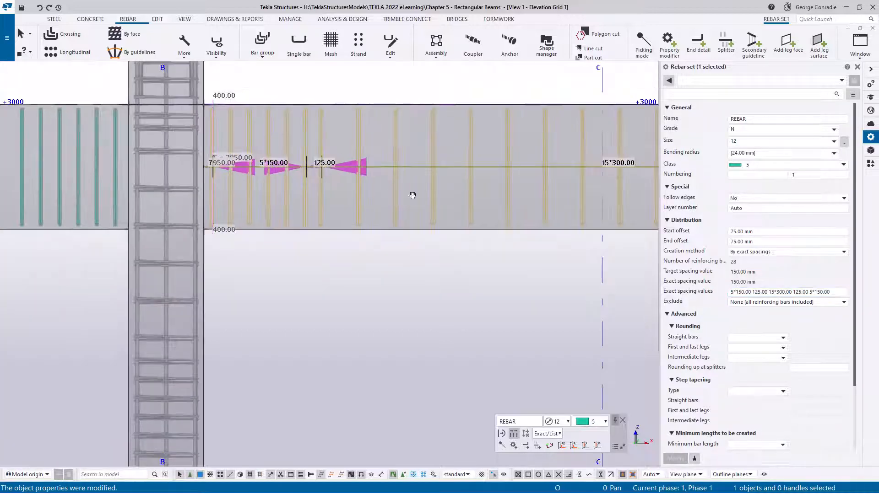
scroll(366, 194, "up", 2)
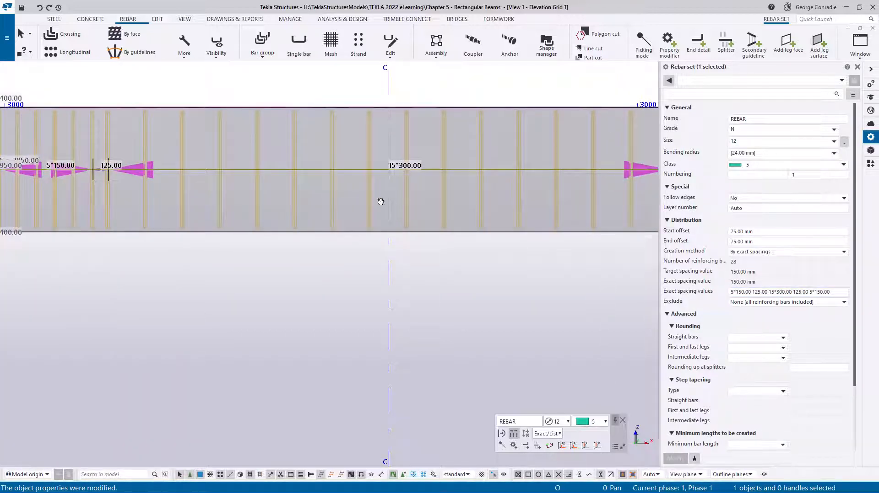
middle_click_drag(381, 200, 114, 208)
scroll(425, 183, "up", 3)
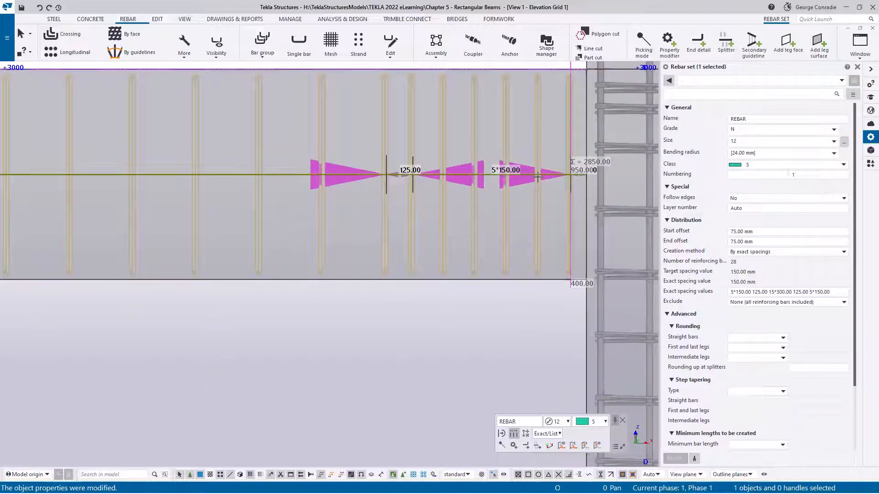
middle_click_drag(587, 178, 488, 189)
scroll(488, 189, "up", 5)
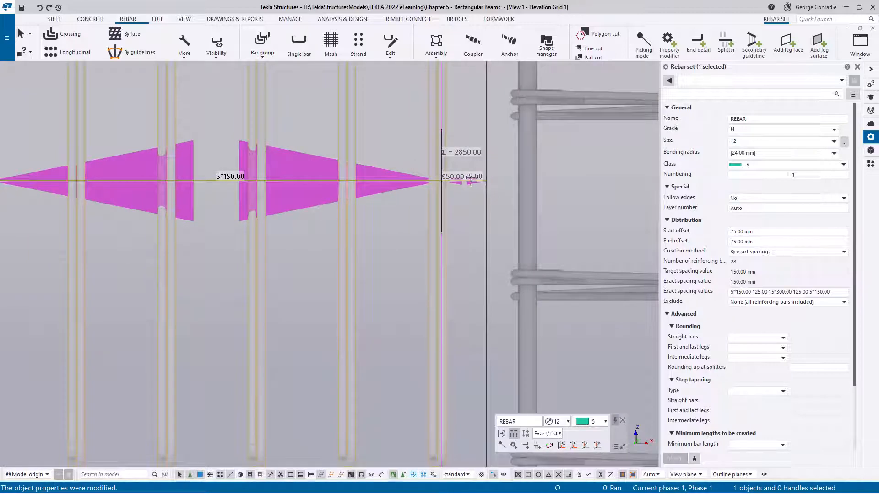
scroll(476, 179, "up", 5)
scroll(517, 234, "down", 7)
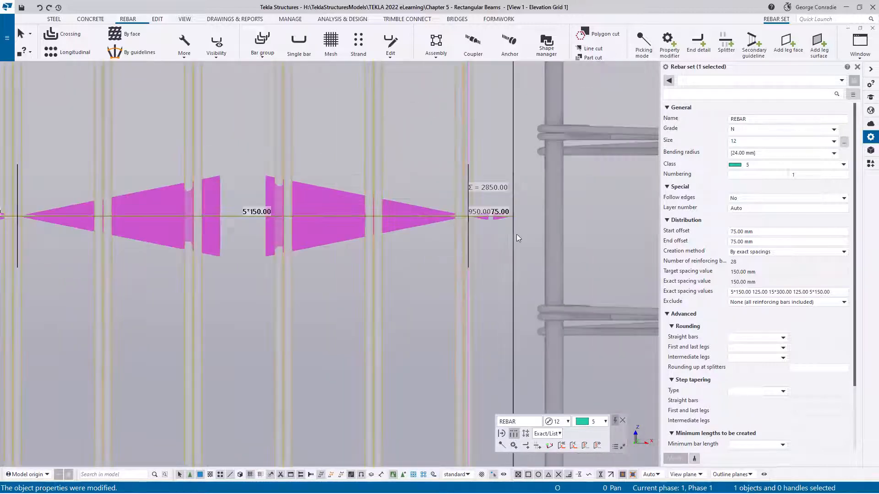
scroll(517, 237, "down", 4)
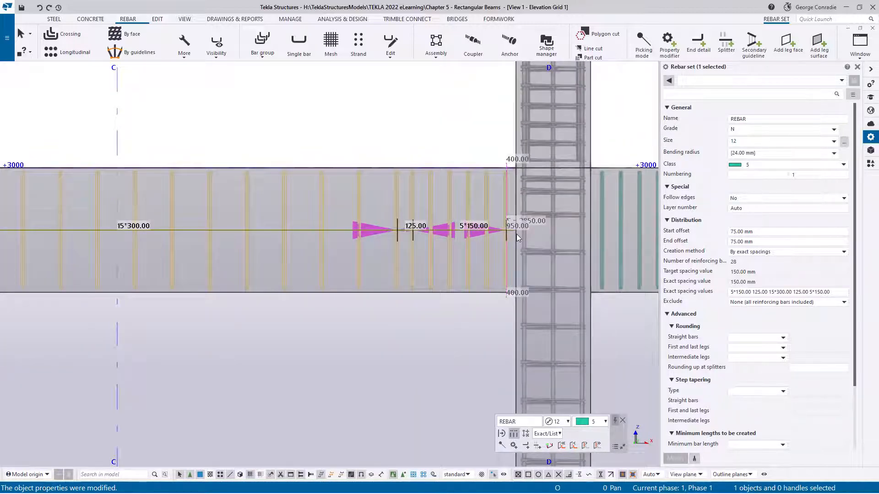
middle_click_drag(378, 271, 395, 266)
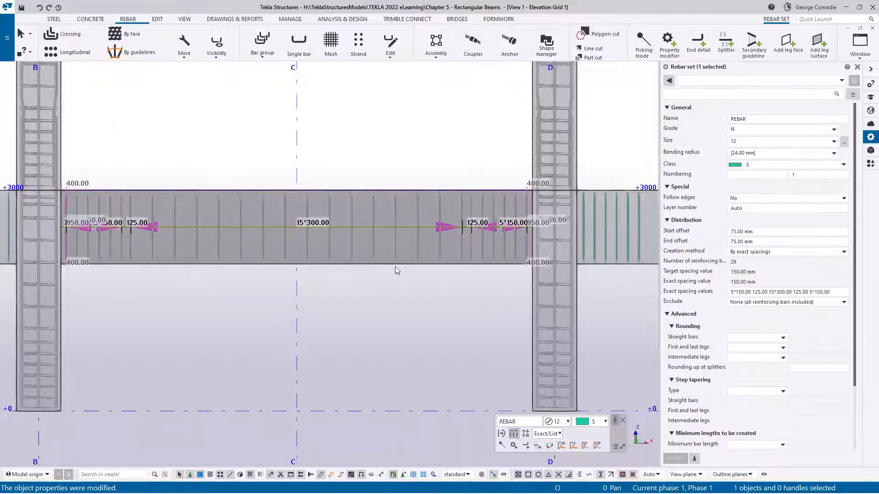
- Deselect the stirrup set and view the stirrups of all three beams between grids A and E
left_click(420, 290)
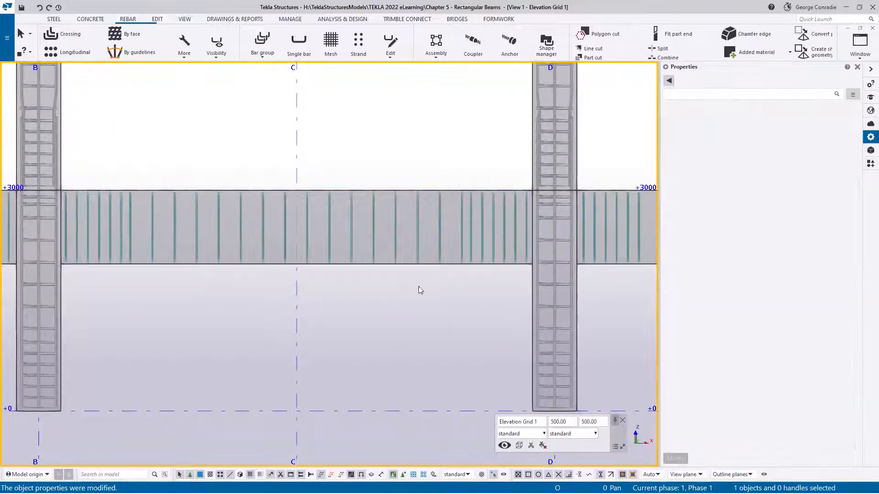
scroll(512, 298, "down", 2)
middle_click_drag(509, 298, 450, 250)
scroll(474, 236, "down", 1)
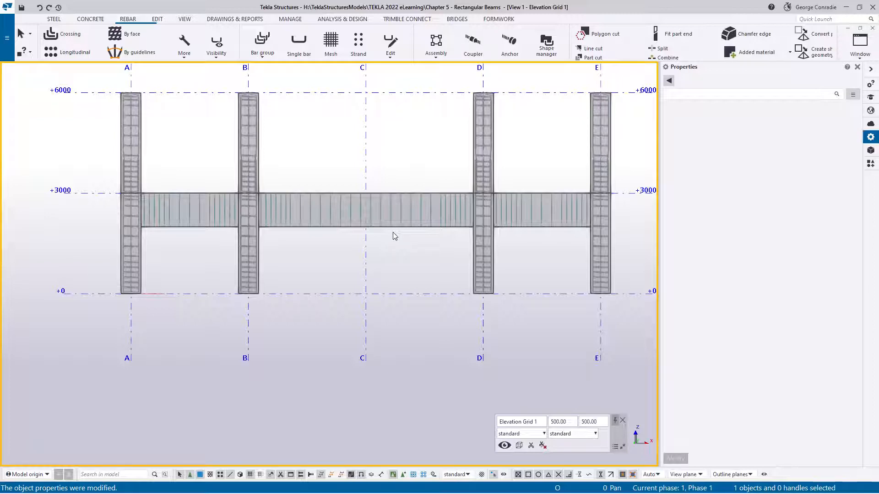
- Switch to the 3D rendered view and bring the stirrups of all three beams into view
key("ctrl+Tab")
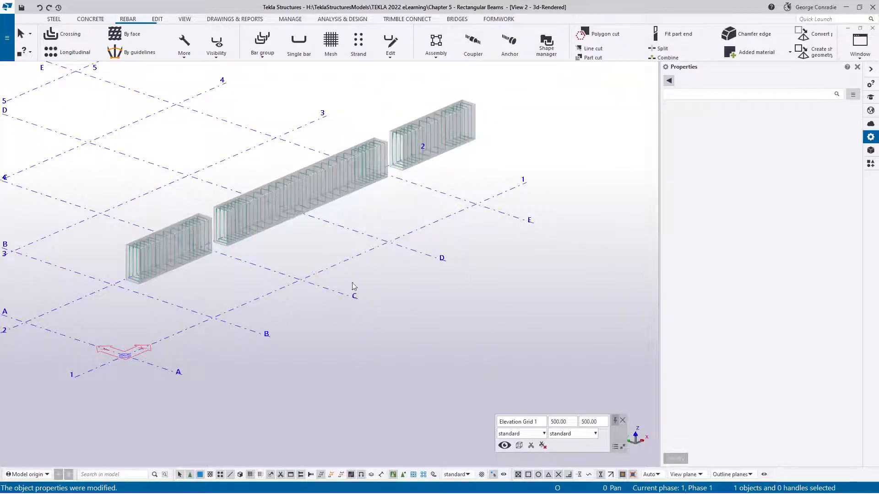
scroll(331, 279, "up", 3)
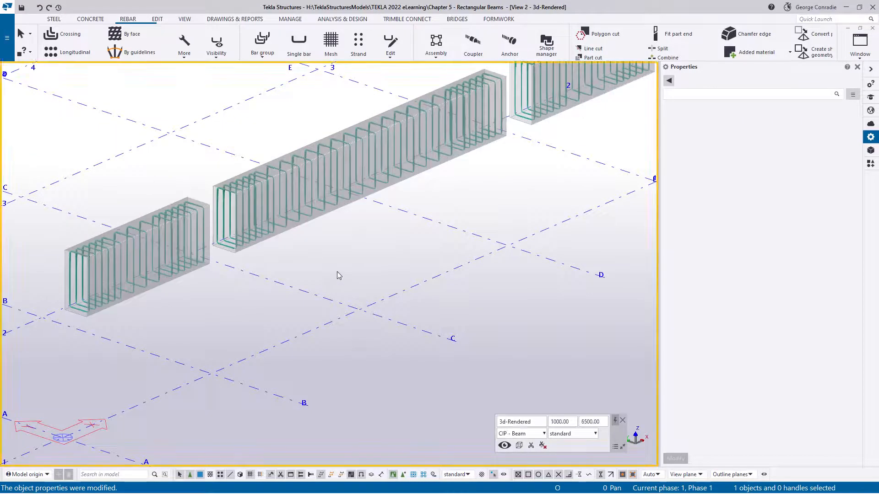
scroll(337, 273, "down", 2)
middle_click_drag(355, 258, 360, 298)
middle_click_drag(412, 279, 402, 289)
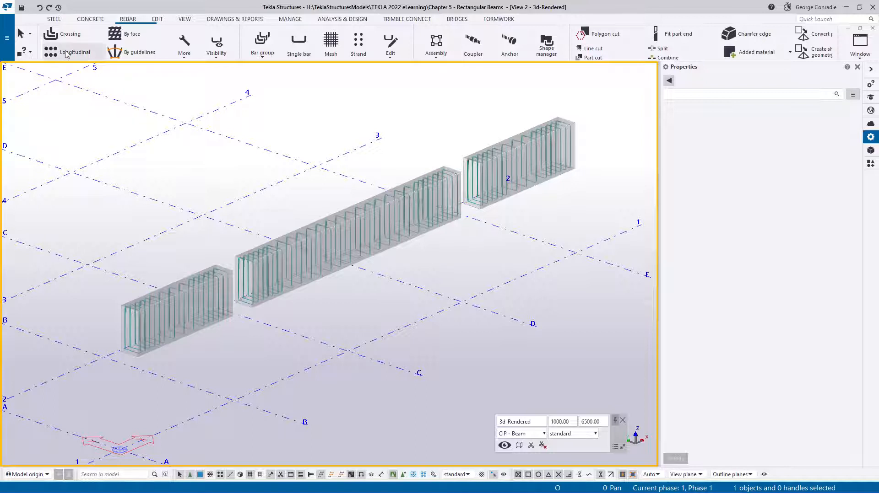
left_click(184, 59)
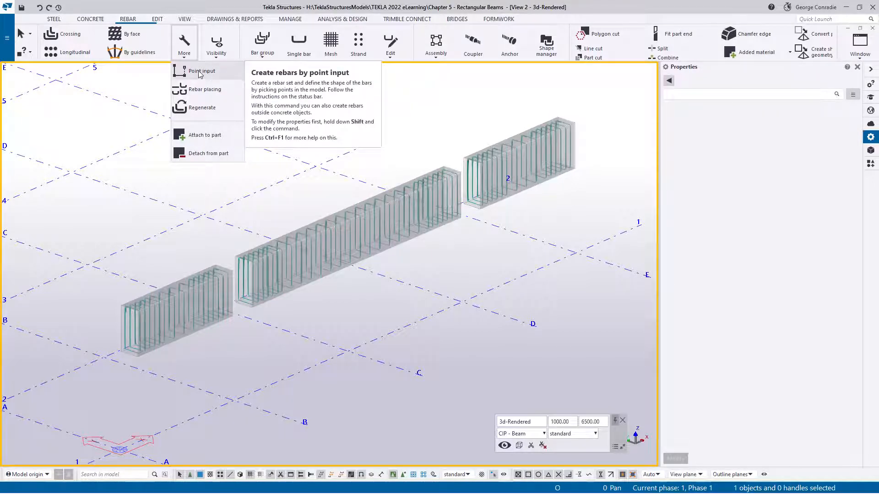
left_click(426, 100)
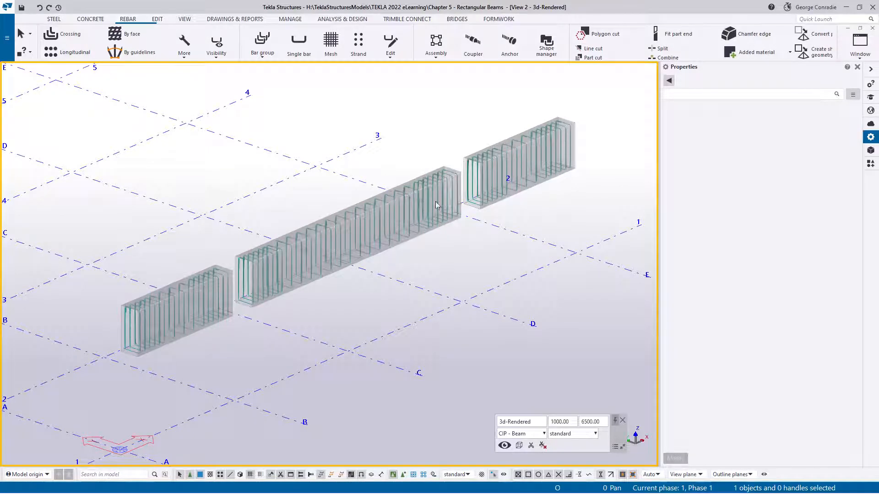
- Start a longitudinal rebar set using grade N, size 24 main bars and class 4
left_click(68, 52)
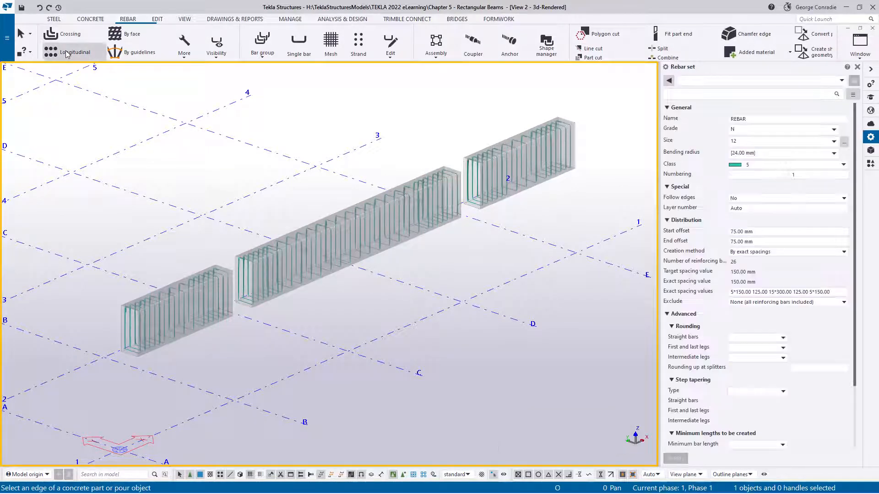
left_click(844, 142)
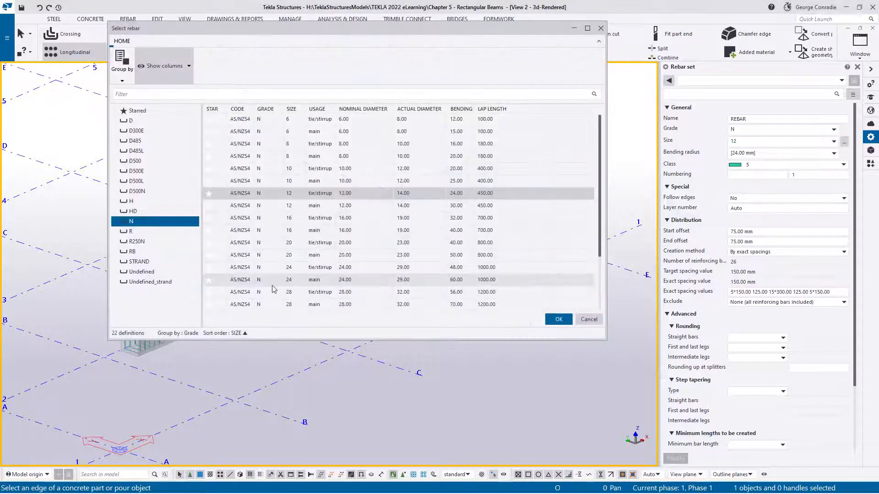
left_click(296, 280)
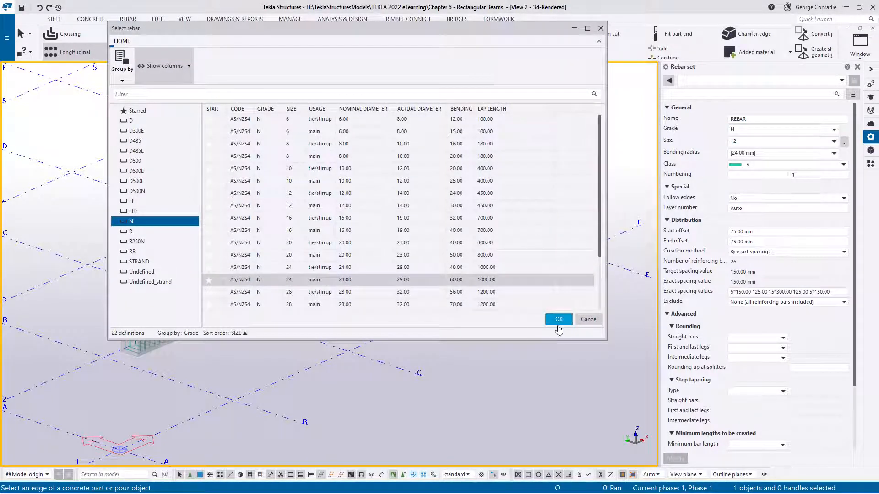
left_click(559, 320)
left_click(762, 165)
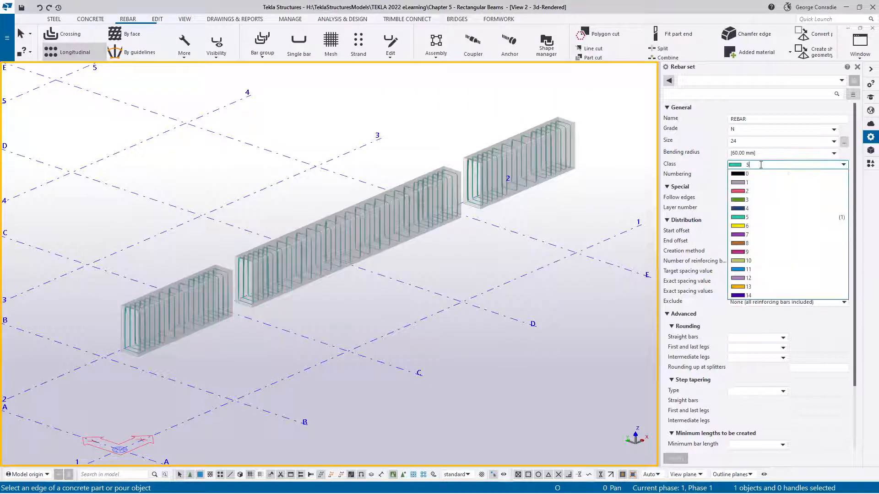
left_click(754, 208)
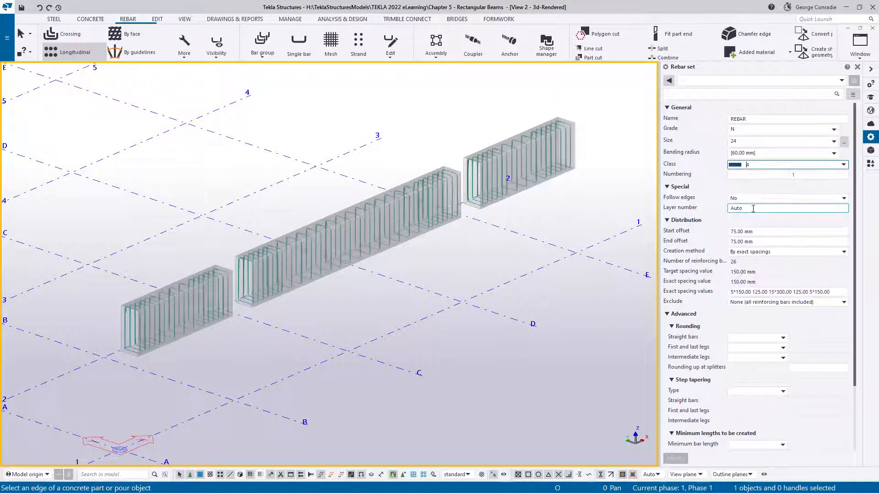
- Clear the start and end offsets and set equal distribution by number of reinforcing bars, with 4 bars
left_click(762, 231)
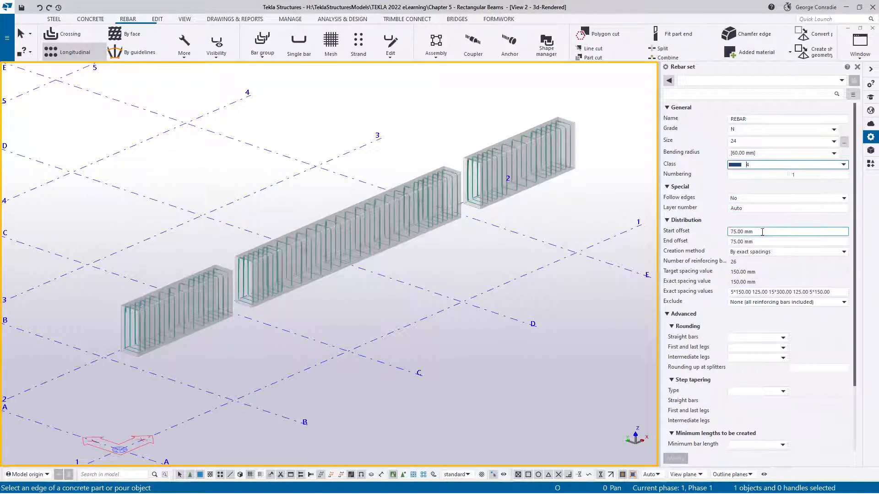
key("Delete")
key("Tab")
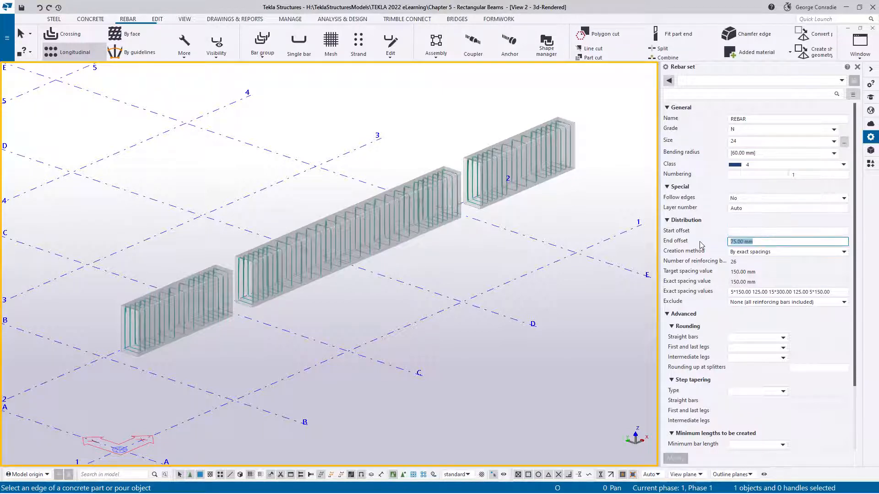
key("Delete")
left_click(743, 253)
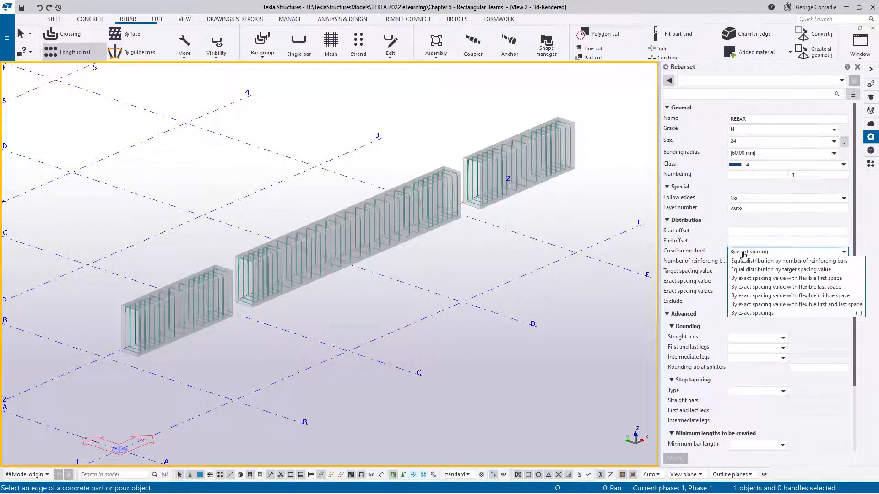
left_click(803, 262)
key("Tab")
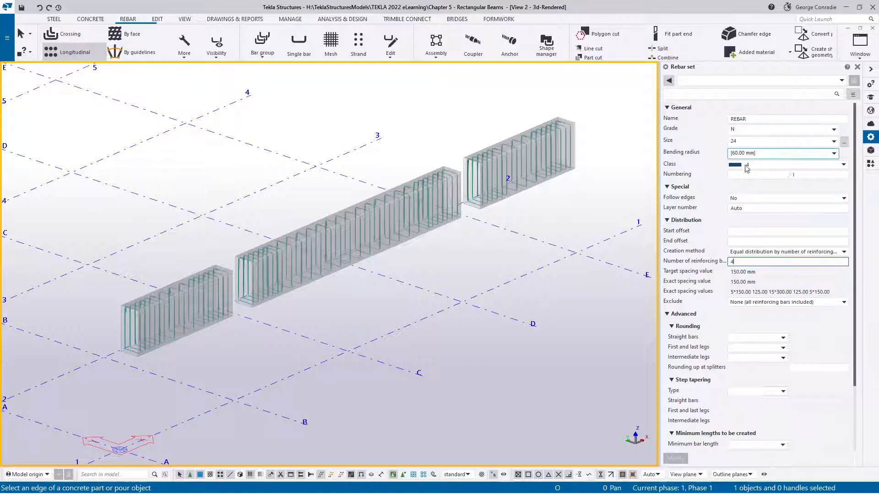
- Create the longitudinal bar set on the bottom face of the beam between grids A and B, and end the command
scroll(199, 342, "up", 2)
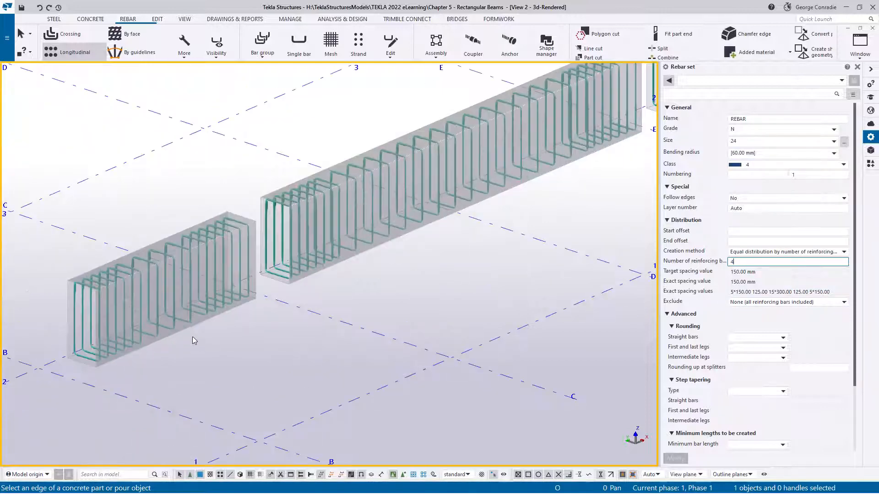
left_click(185, 329)
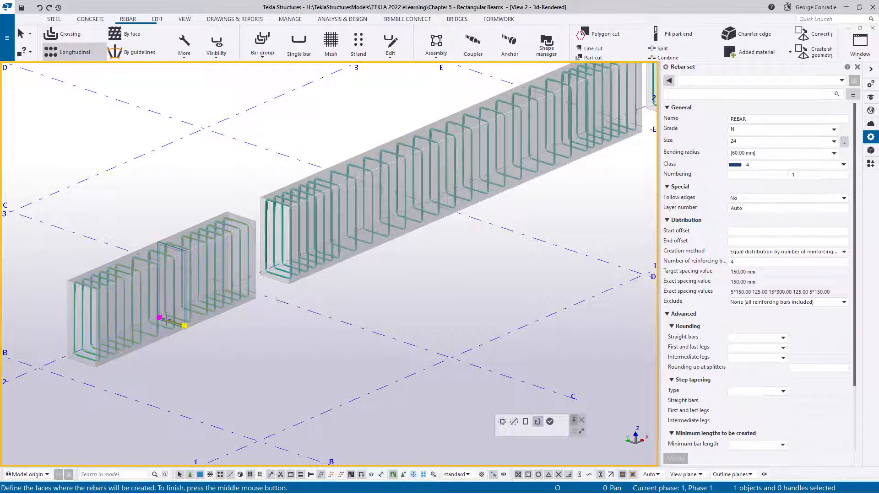
left_click(550, 422)
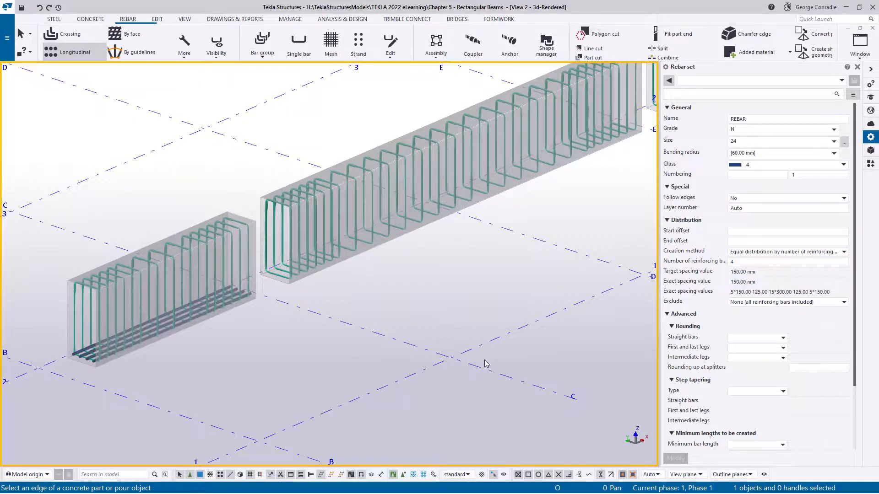
right_click(421, 281)
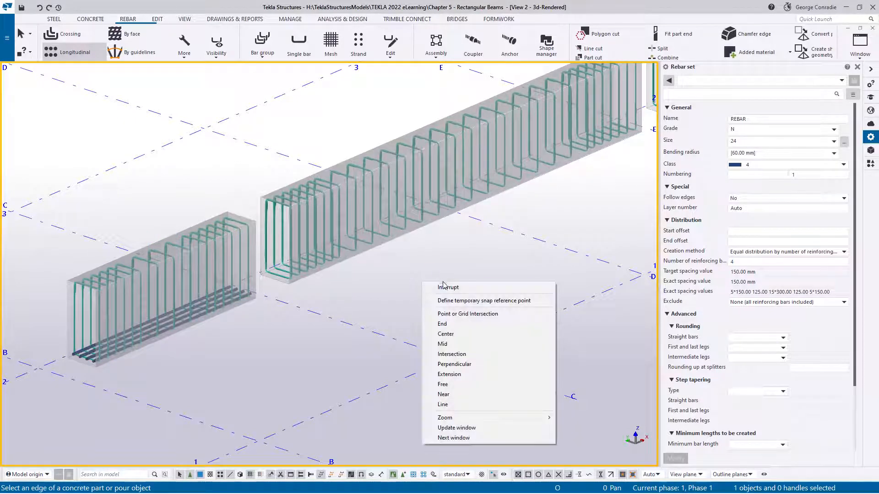
left_click(444, 287)
- Select the bottom longitudinal bar set in the beam between grids A and B and display its leg faces
scroll(436, 289, "down", 5)
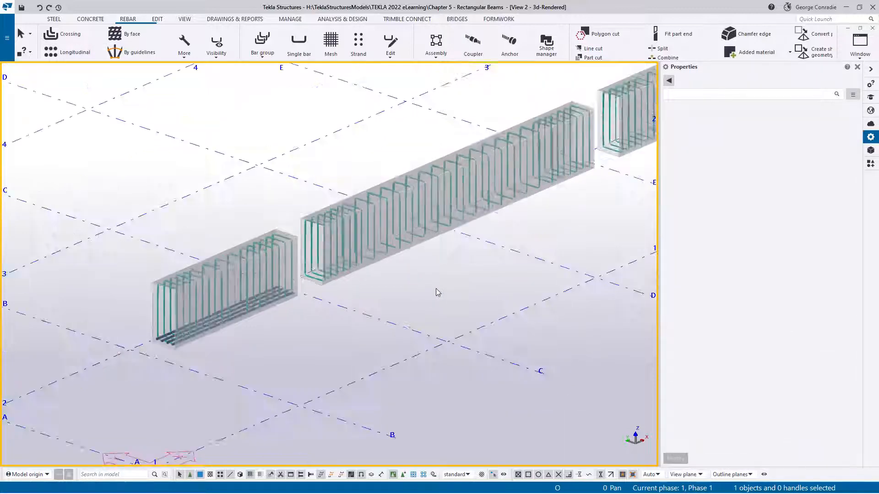
scroll(247, 341, "up", 2)
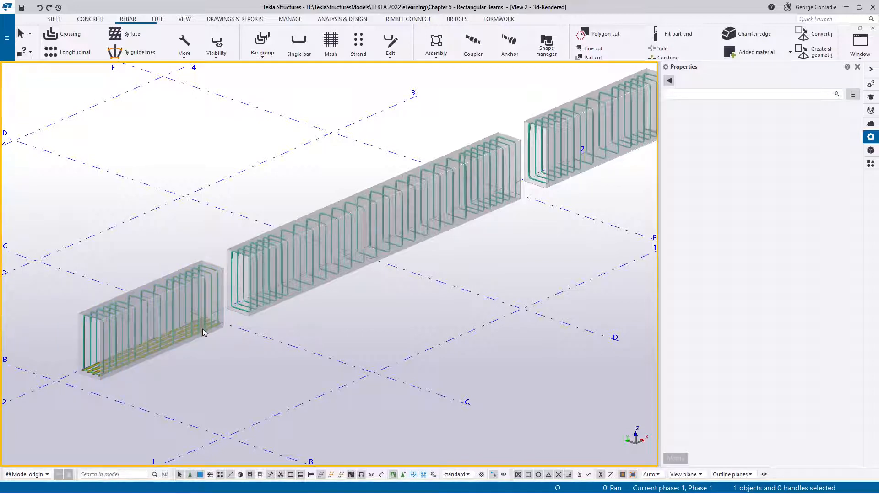
scroll(203, 328, "down", 3)
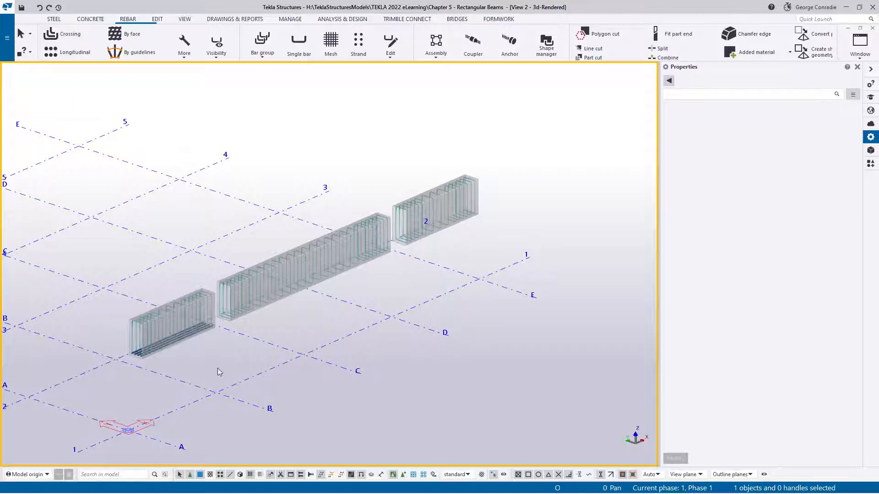
scroll(213, 321, "up", 10)
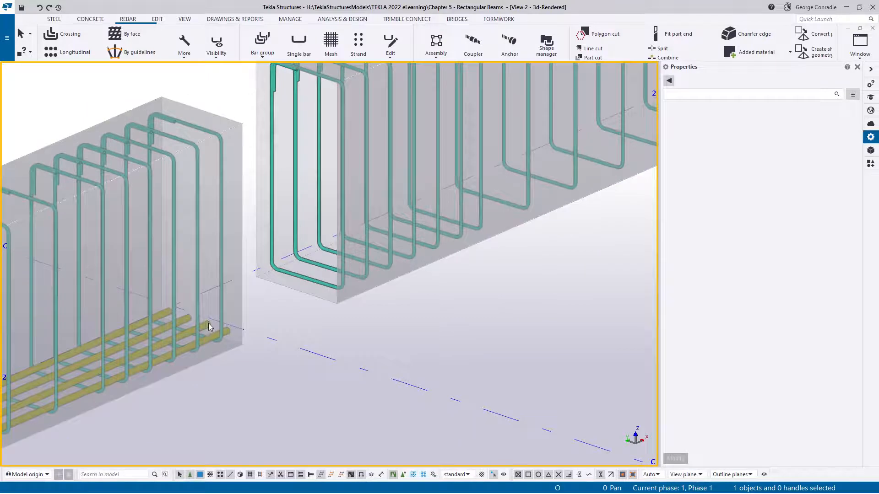
left_click(208, 323)
left_click(223, 44)
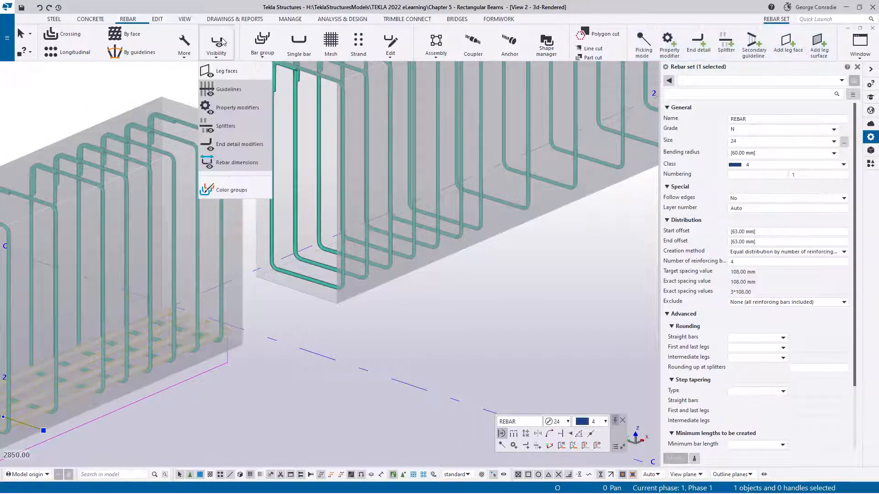
left_click(223, 72)
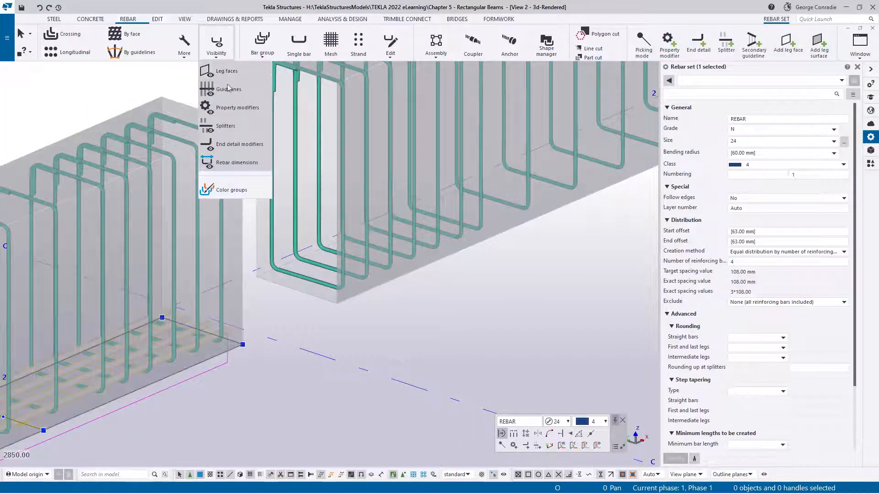
left_click(256, 377)
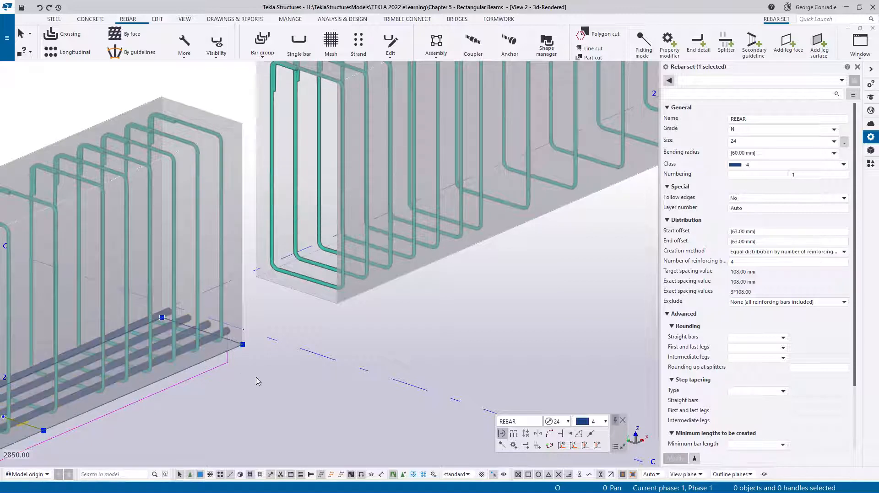
- Select the bottom bars' leg face and set its handles to move in the perpendicular direction
scroll(258, 377, "down", 2)
middle_click_drag(263, 381, 223, 332)
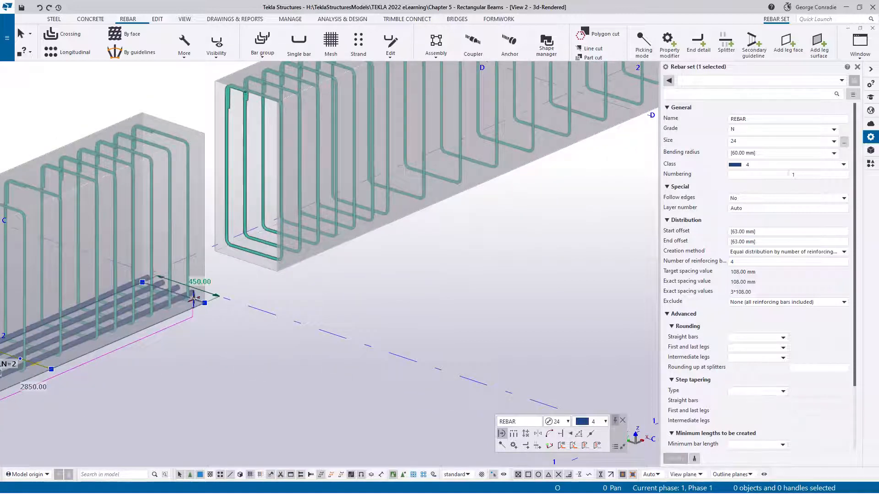
left_click(195, 299)
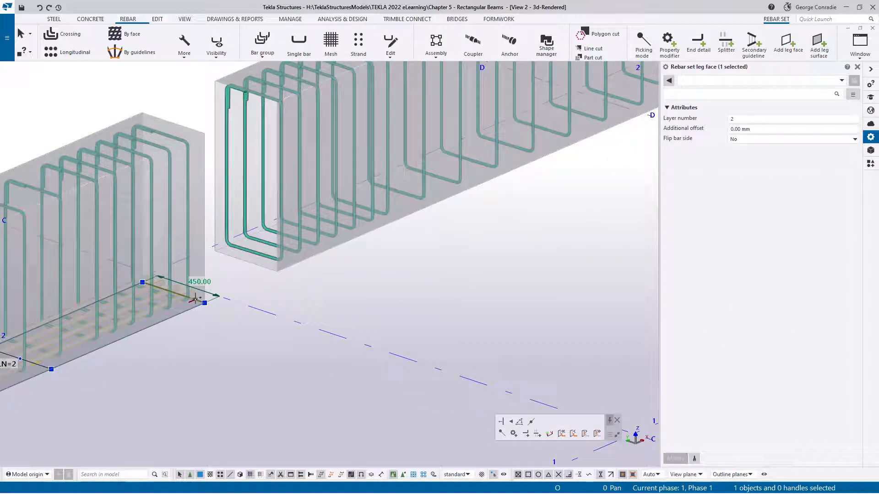
left_click(502, 422)
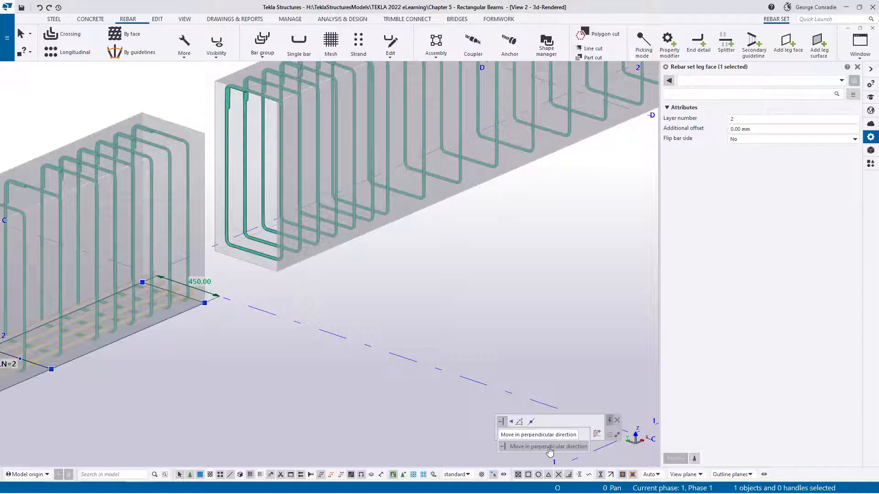
left_click(550, 447)
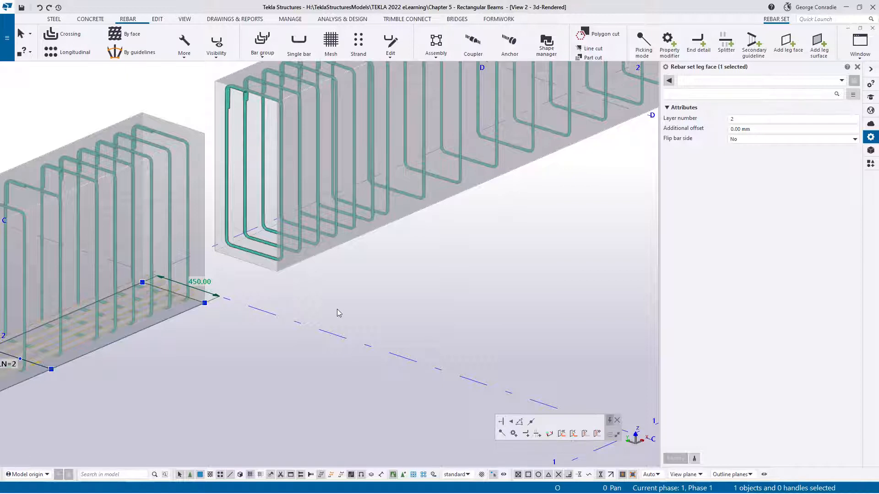
- Stretch the leg face's end edge from grid B to the far end of the third beam at grid E
middle_click_drag(312, 330, 275, 343)
scroll(275, 343, "down", 1)
scroll(354, 317, "down", 1)
middle_click_drag(337, 316, 197, 345)
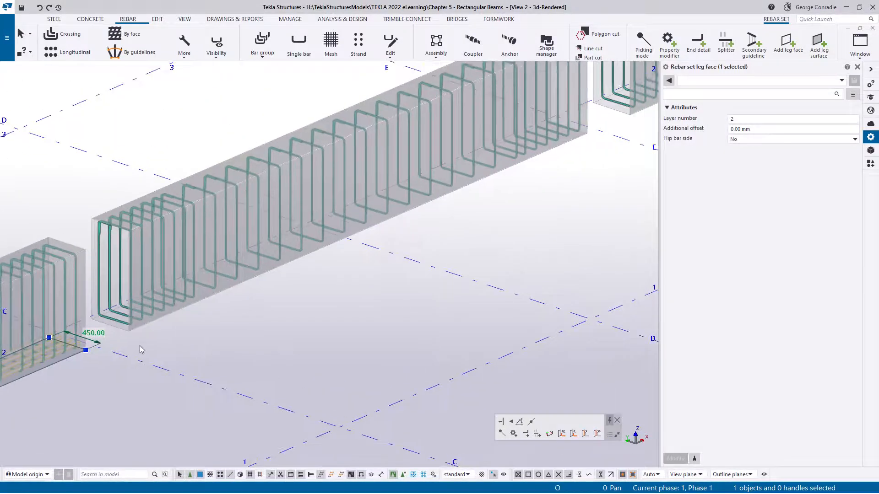
left_click_drag(82, 348, 591, 243)
middle_click_drag(591, 243, 187, 383)
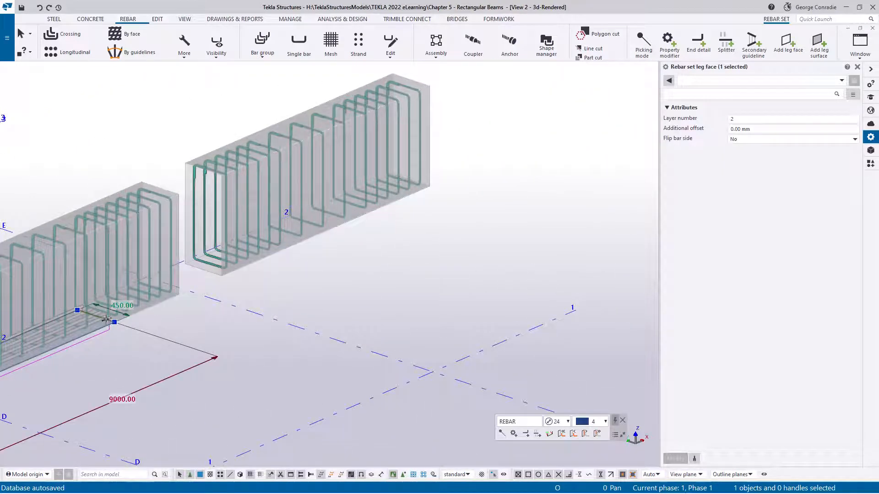
left_click_drag(106, 319, 429, 187)
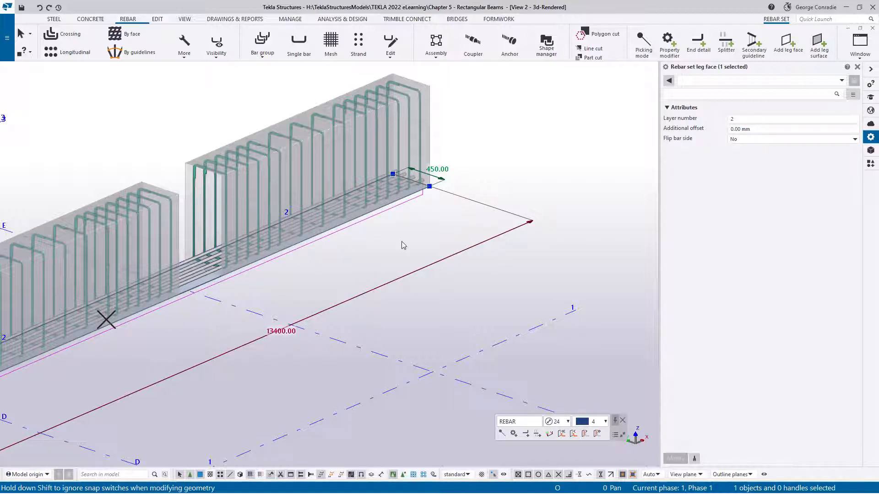
- Deselect the leg face and examine the bottom bars running through all three beams
left_click(436, 232)
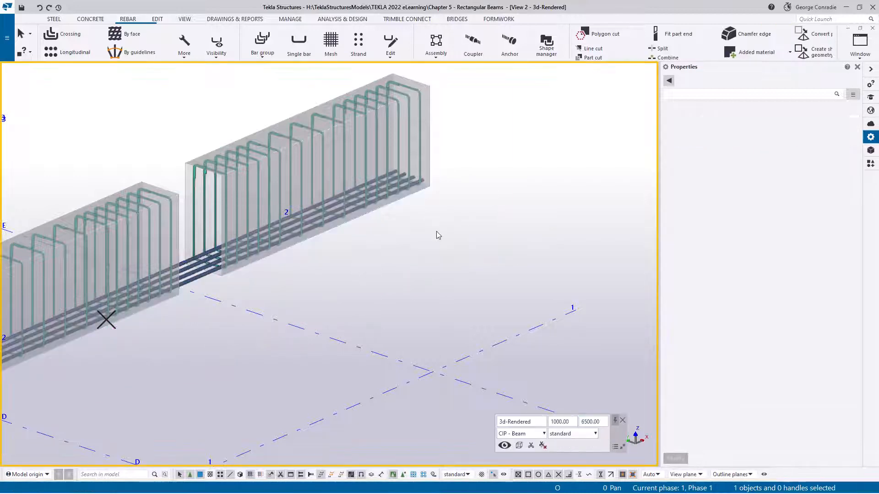
scroll(436, 232, "down", 2)
middle_click_drag(278, 313, 487, 228)
middle_click_drag(618, 158, 492, 242)
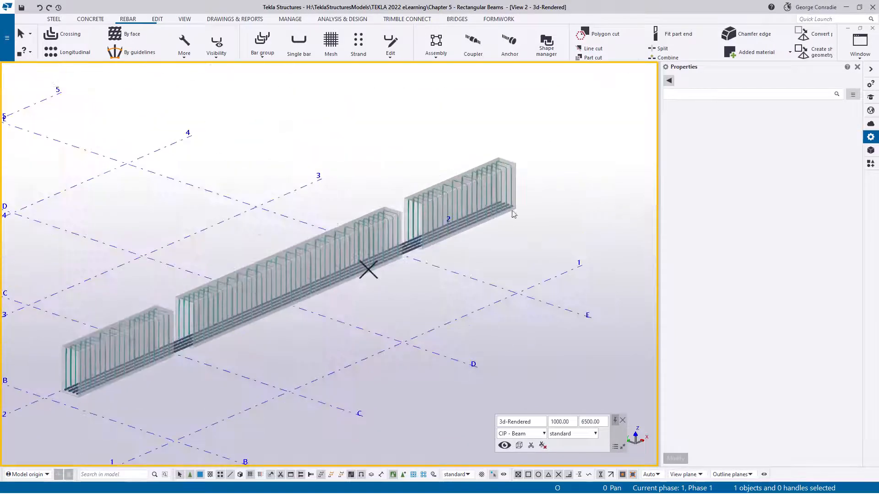
scroll(187, 351, "up", 3)
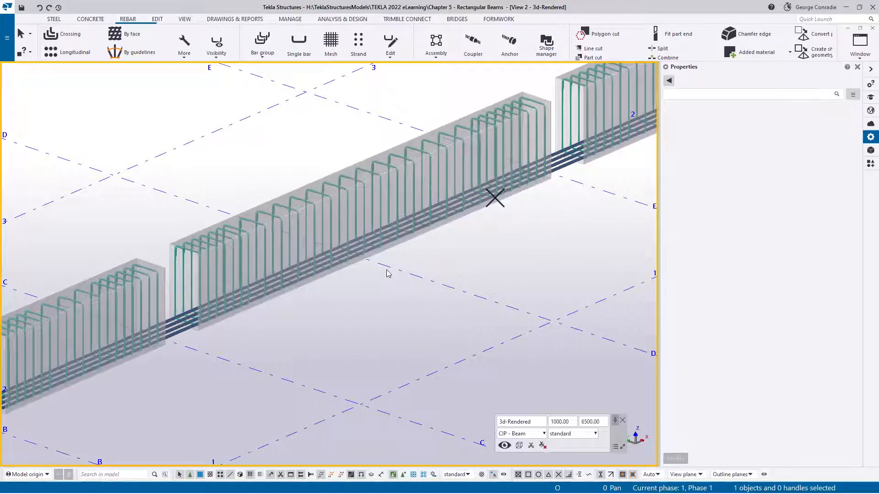
- Create a longitudinal rebar set of 3 equally distributed N24 bars along the bottom edge of the middle beam
scroll(387, 275, "down", 2)
scroll(407, 252, "up", 5)
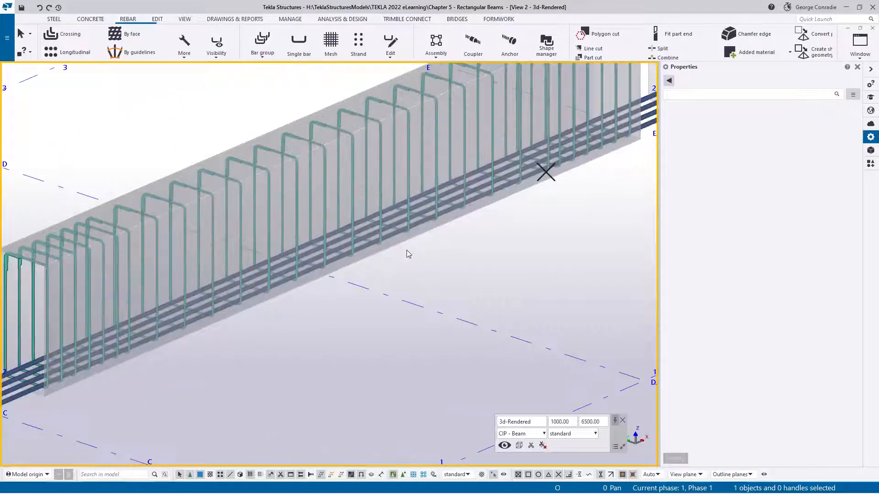
scroll(400, 245, "down", 4)
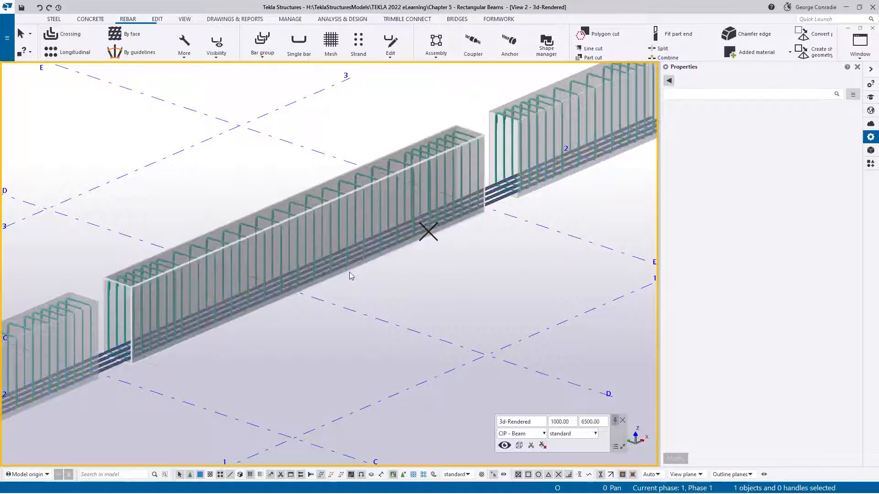
left_click(81, 55)
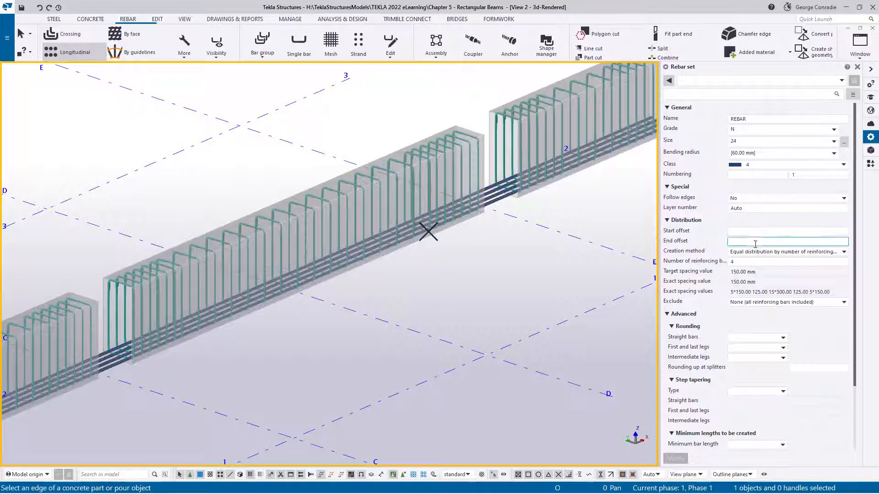
left_click(756, 262)
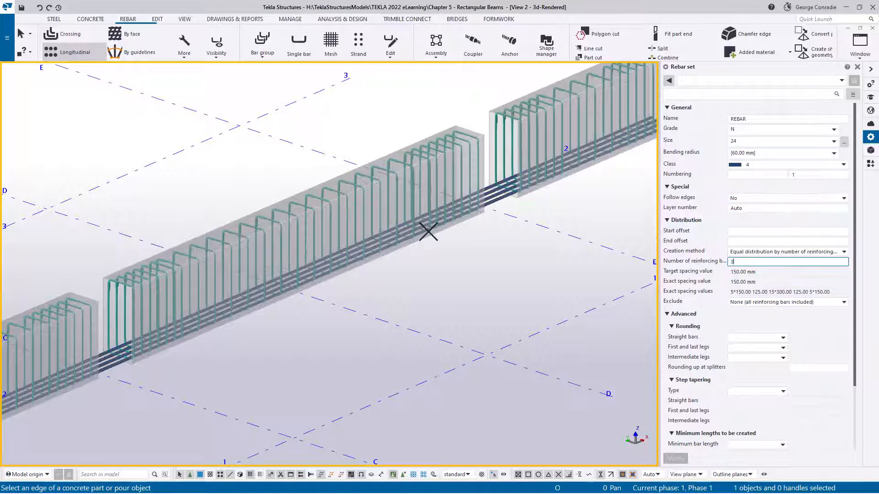
left_click(327, 283)
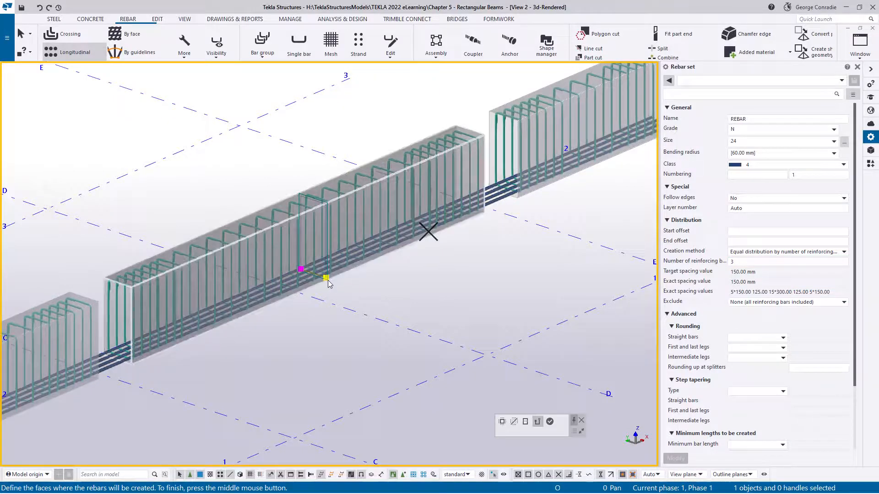
left_click(552, 426)
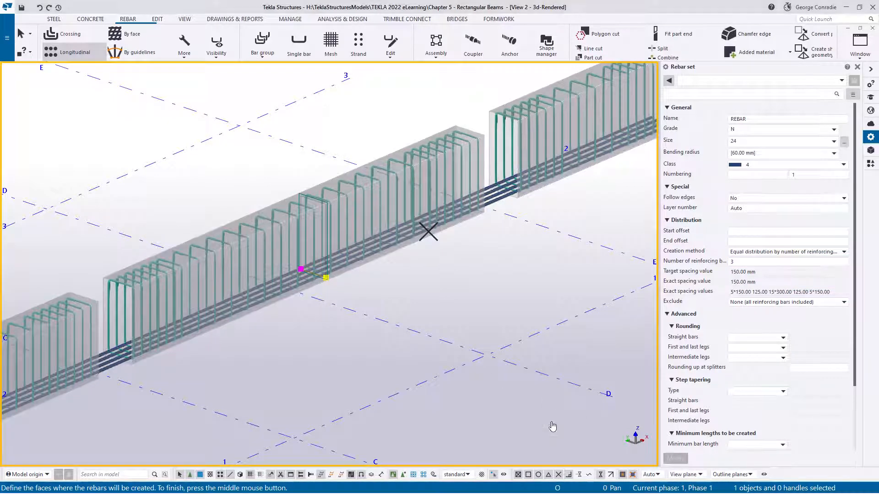
right_click(520, 268)
left_click(537, 273)
- Select the three additional bottom bars in the middle beam and change their class to 7
scroll(185, 356, "up", 2)
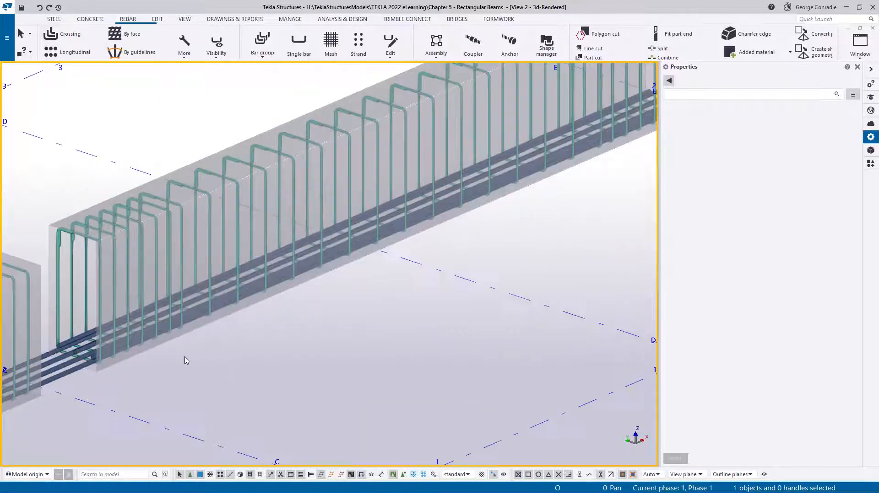
scroll(218, 375, "up", 2)
middle_click_drag(219, 372, 372, 300)
scroll(243, 263, "up", 2)
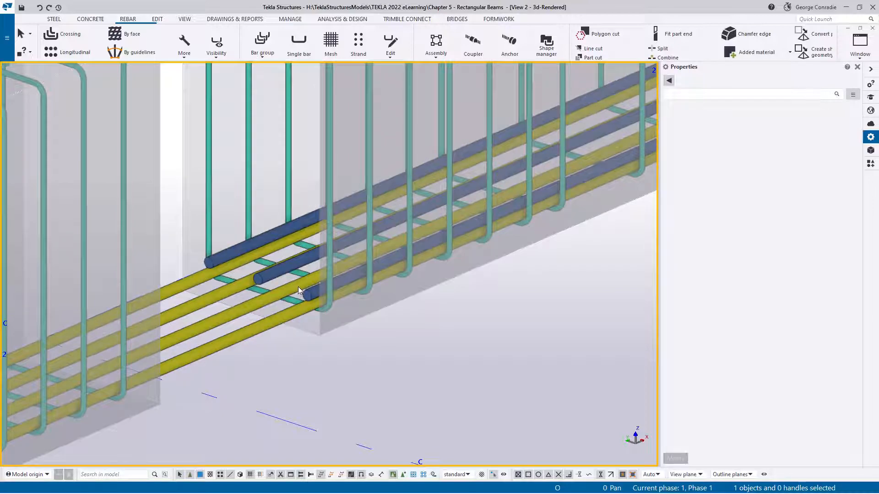
middle_click_drag(310, 293, 290, 288, "ctrl")
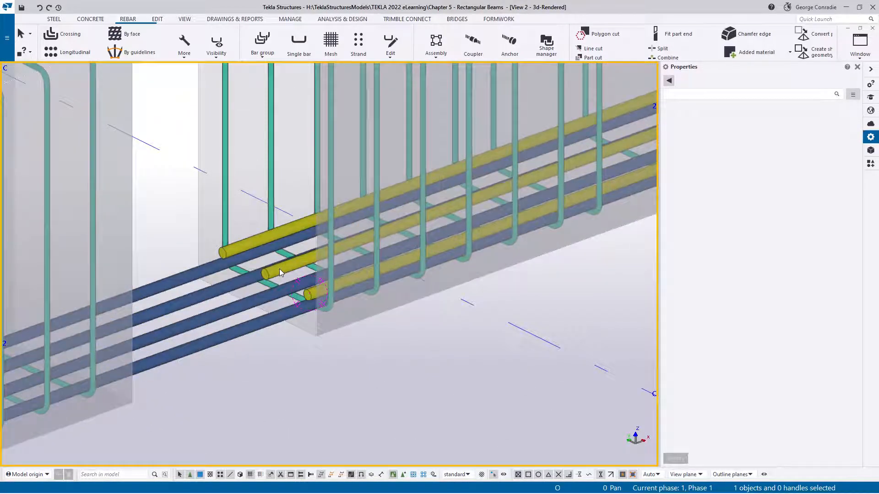
left_click(280, 270)
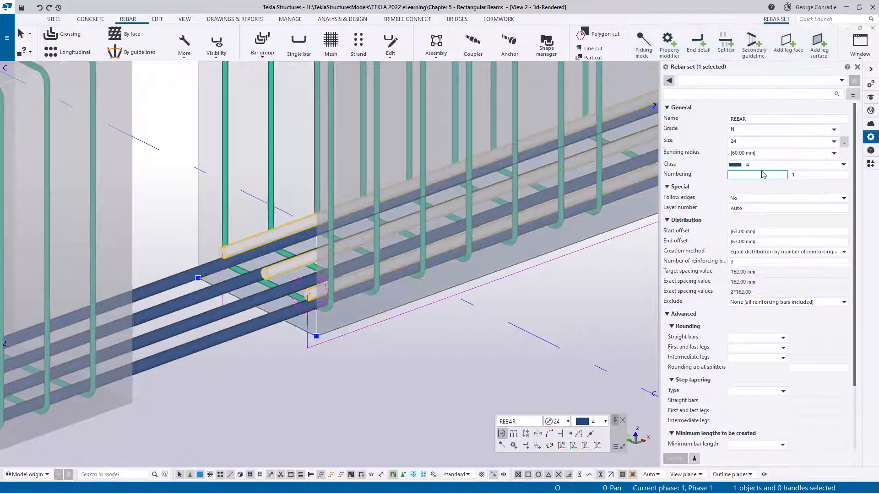
left_click(761, 165)
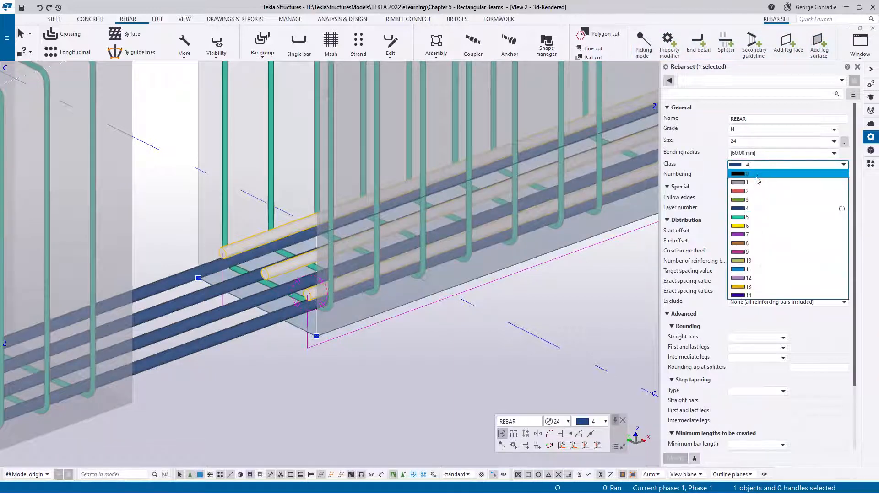
left_click(751, 233)
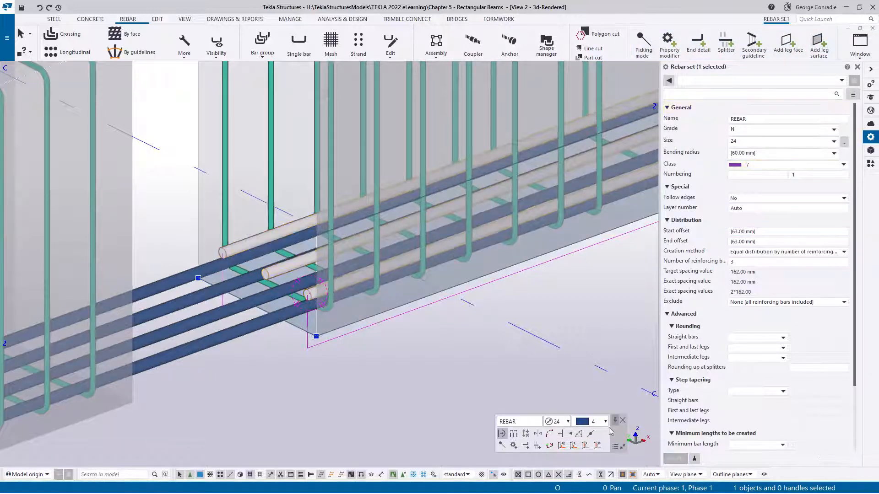
left_click(408, 378)
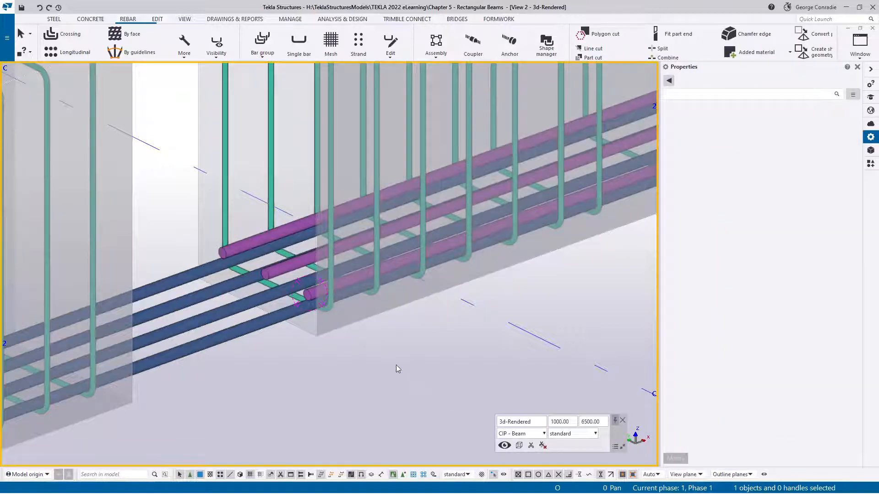
- Switch to plan view and select the class 7 bottom bar set in the middle beam
scroll(397, 364, "down", 2)
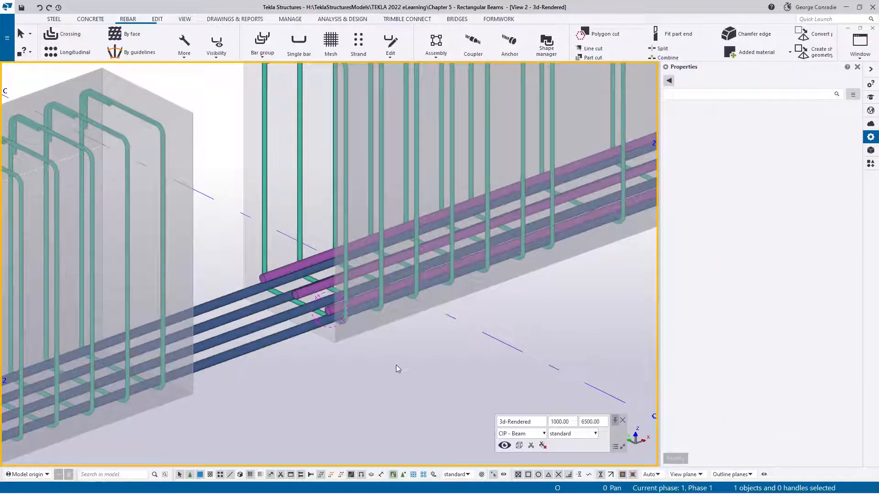
key("ctrl+p")
scroll(474, 270, "up", 5)
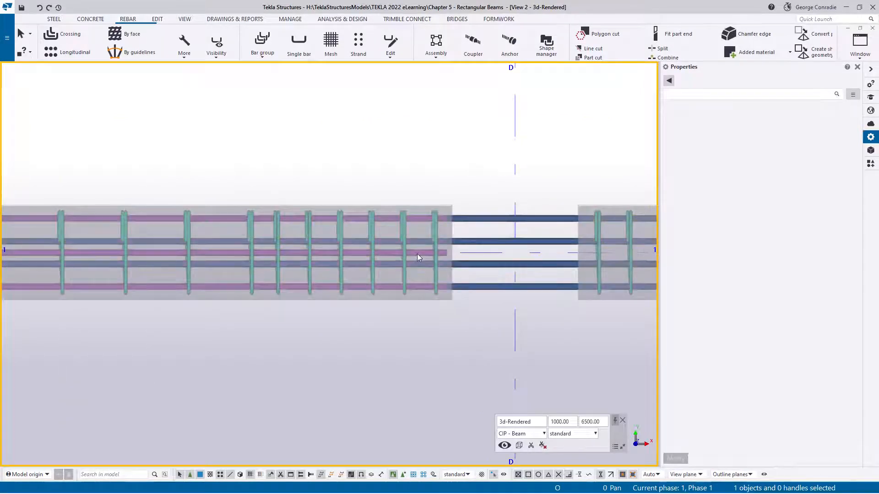
left_click(216, 45)
left_click(235, 74)
left_click(394, 252)
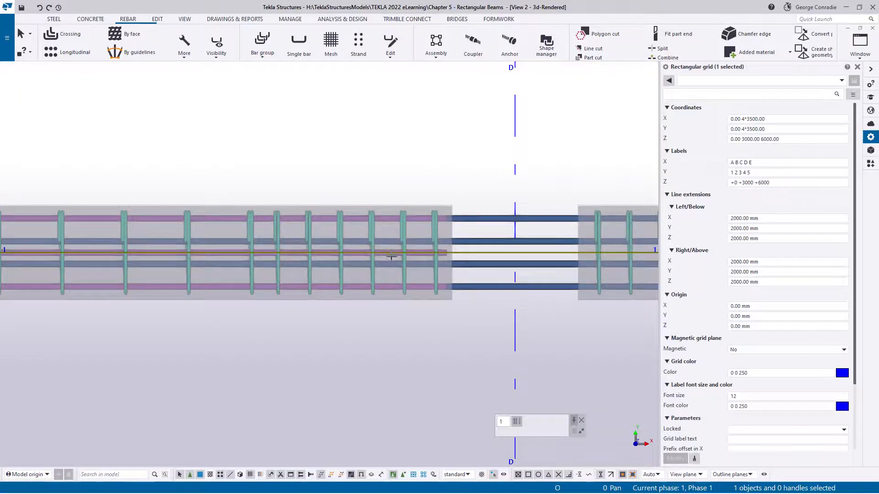
left_click(399, 318)
left_click(387, 288)
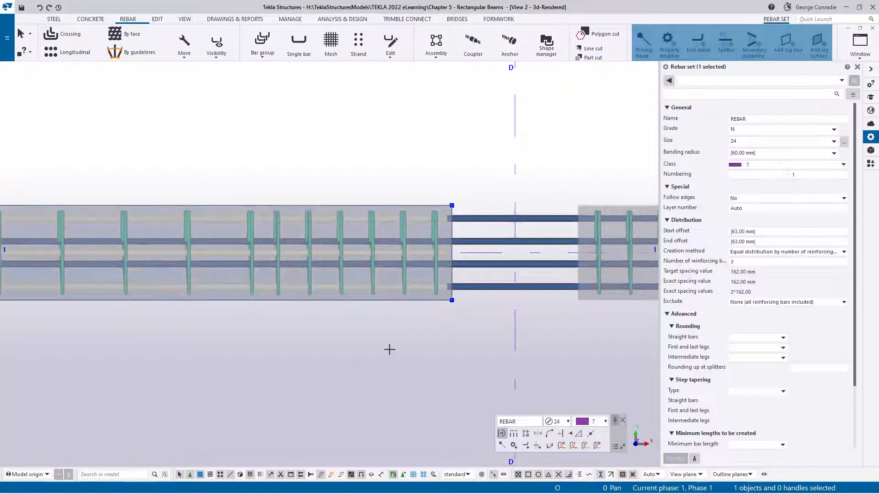
- Shorten the class 7 bar set's leg face between grids B and D to 4500 mm
scroll(388, 350, "down", 3)
middle_click_drag(389, 352, 476, 298)
scroll(354, 306, "down", 1)
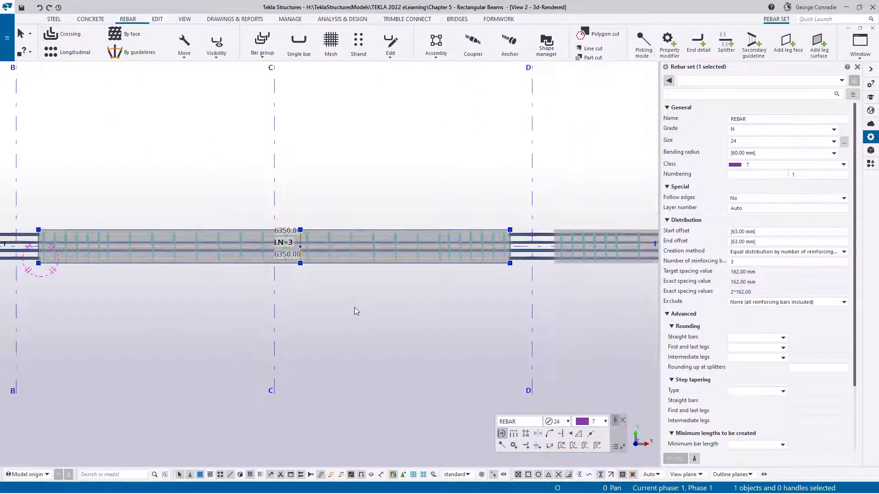
middle_click_drag(354, 306, 389, 290)
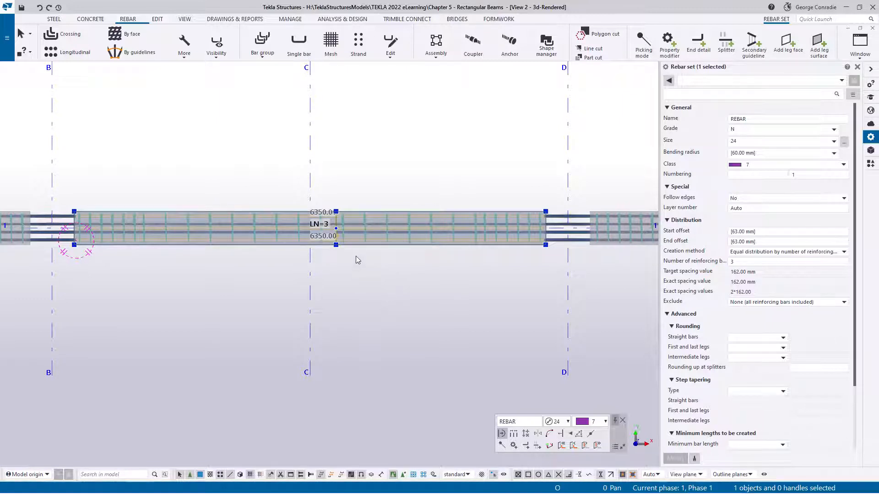
mouse_move(357, 247)
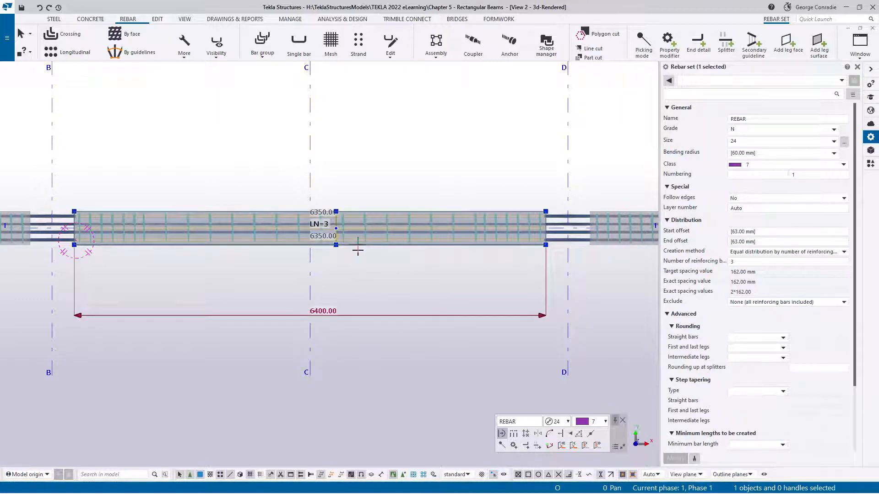
left_click(320, 311)
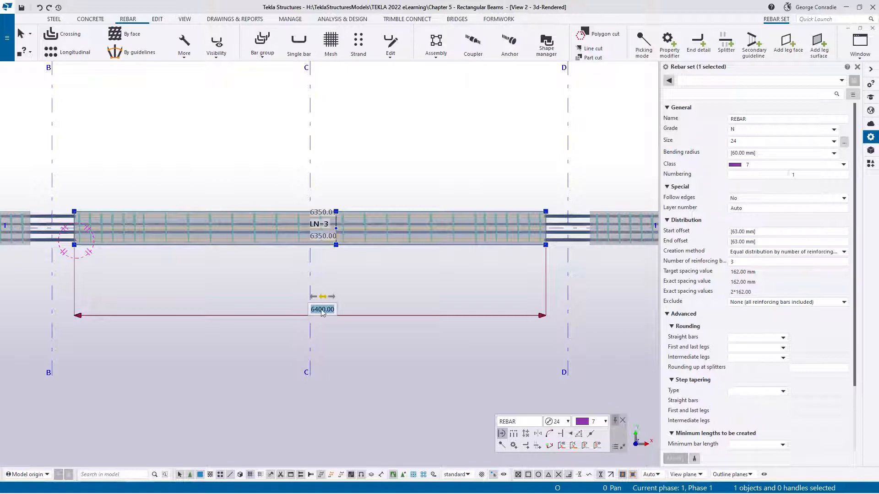
left_click(322, 310)
double_click(323, 309)
type("4500")
key("Return")
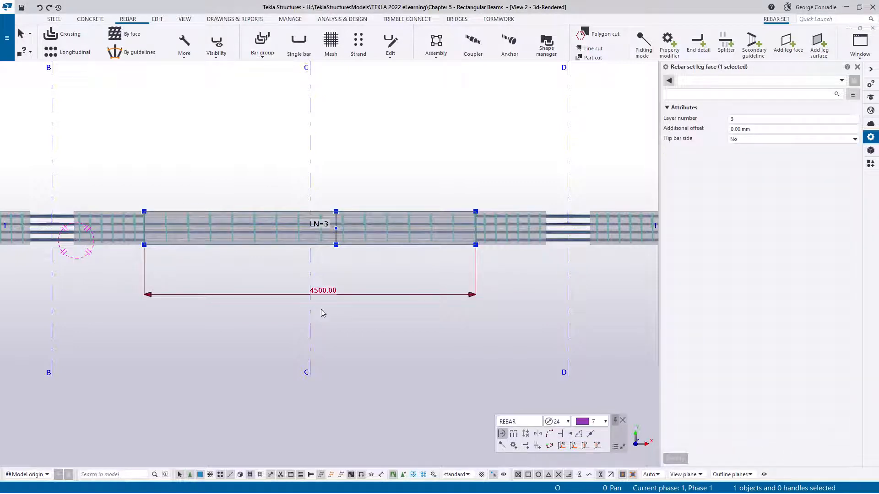
- Set the layer number of the shortened leg face to 2
scroll(481, 245, "up", 3)
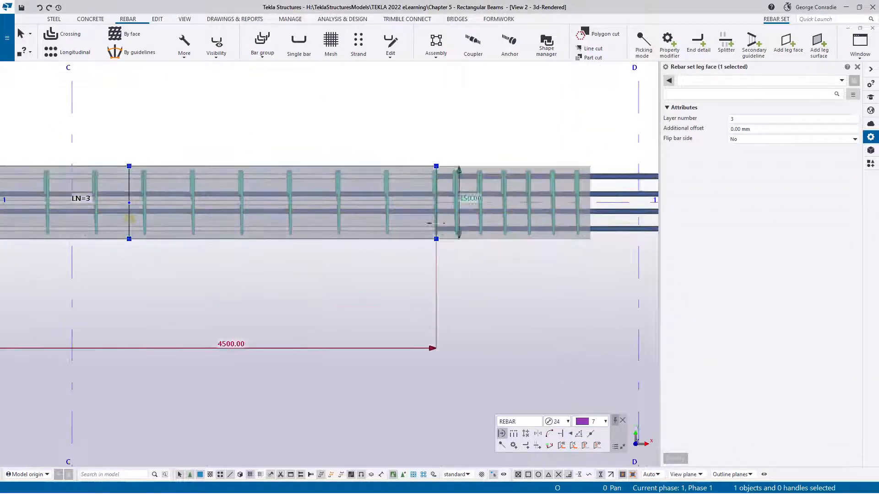
scroll(436, 237, "up", 5)
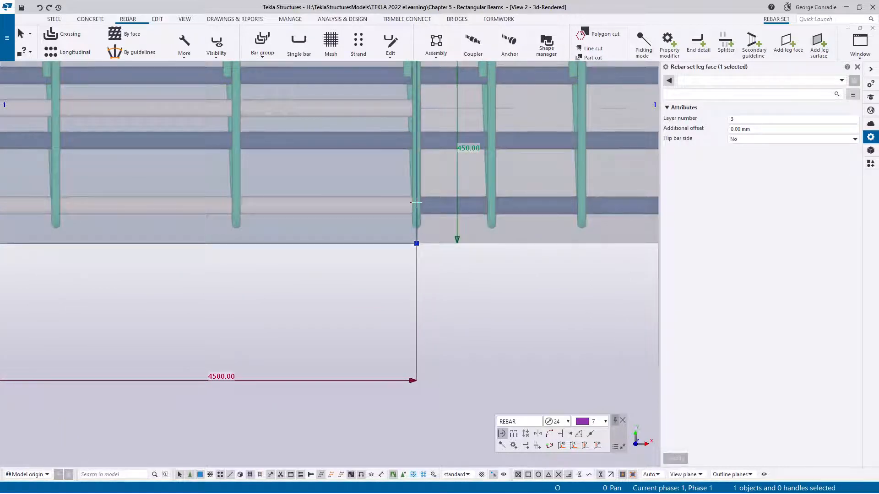
scroll(416, 202, "down", 5)
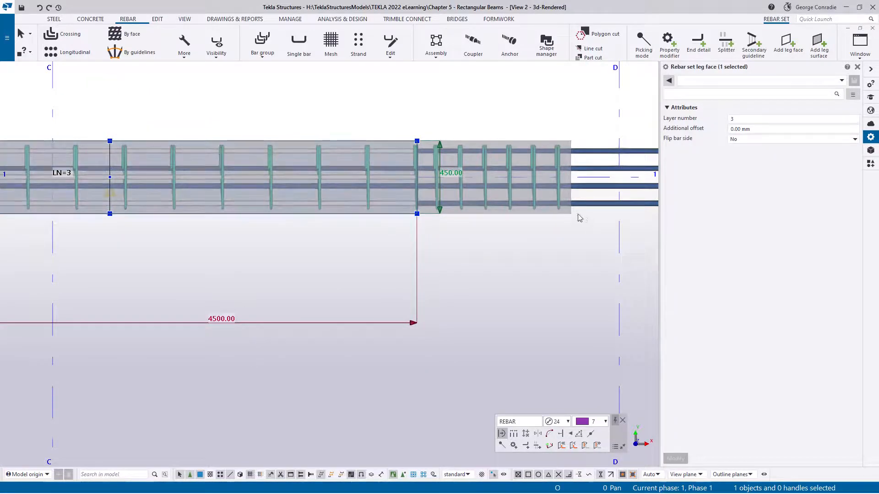
scroll(552, 231, "down", 3)
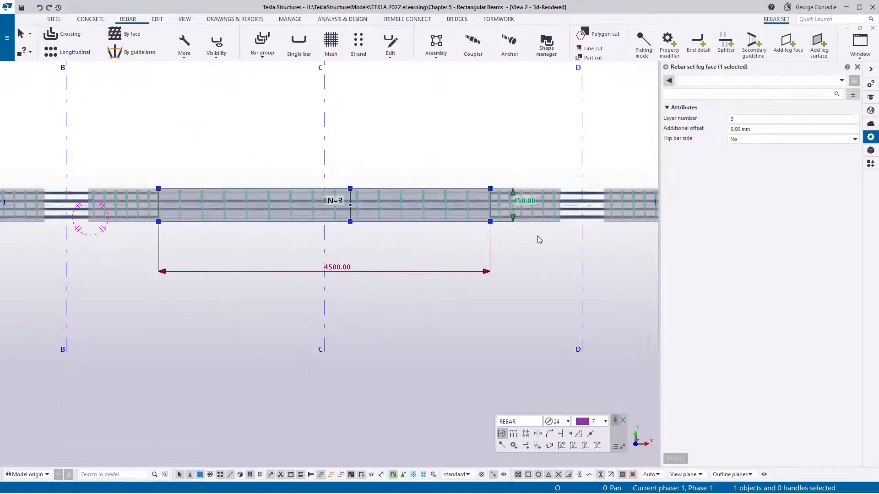
scroll(396, 242, "up", 1)
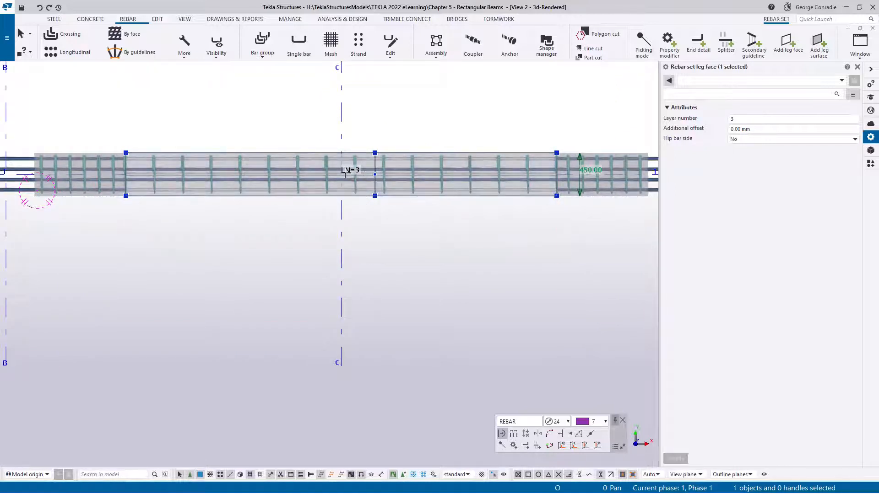
left_click(737, 119)
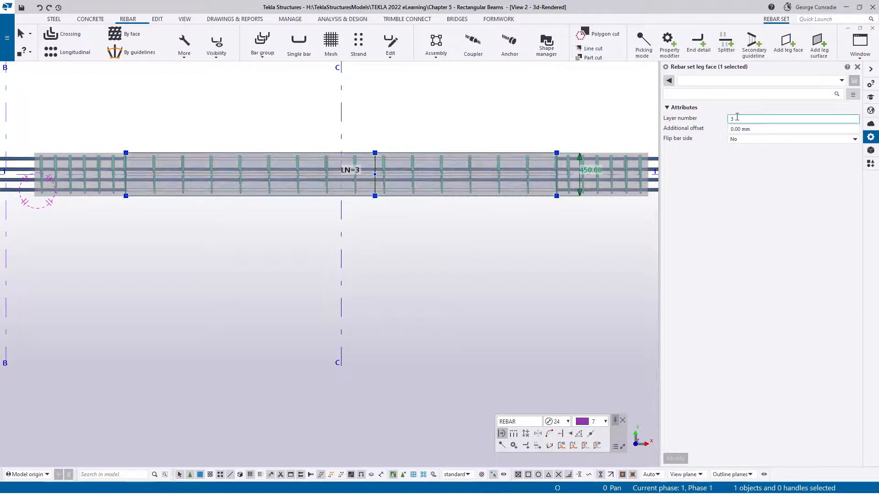
type("2")
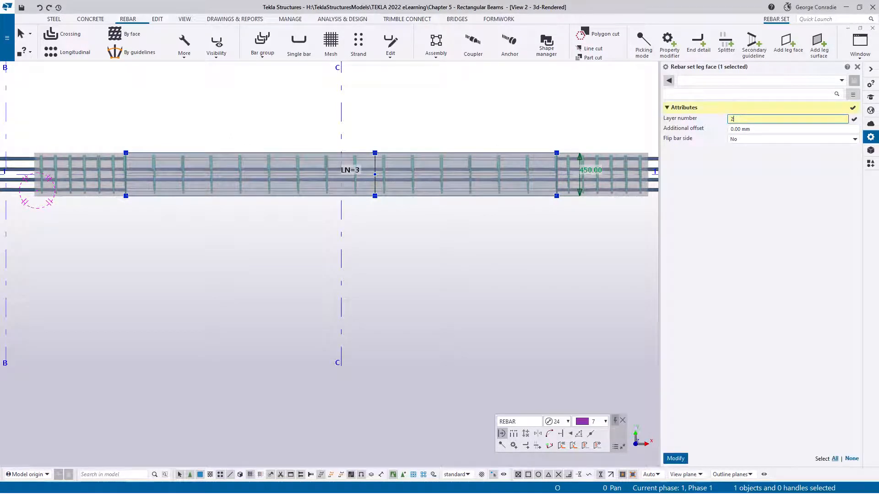
key("Return")
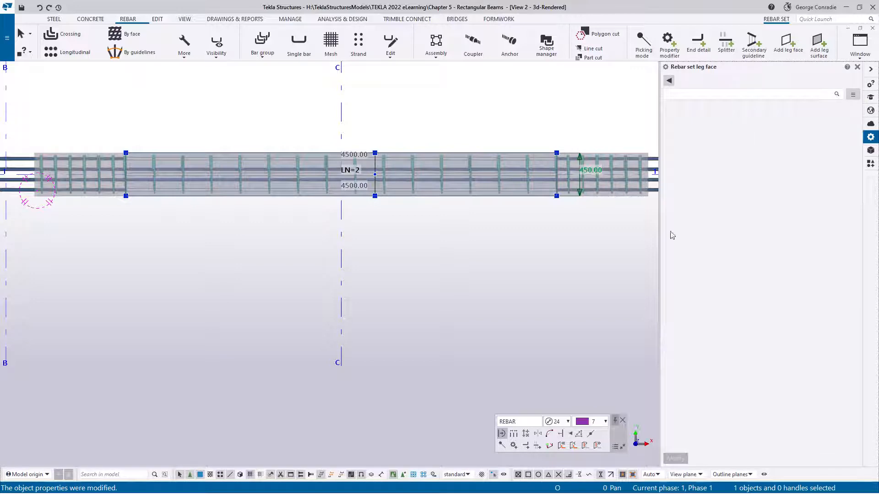
- Deselect the leg face and examine the ends of the class 7 bars beside the continuous bottom bars in 3D and plan view
left_click(549, 249)
middle_click_drag(546, 248, 415, 191)
middle_click_drag(468, 117, 444, 282)
scroll(443, 285, "up", 6)
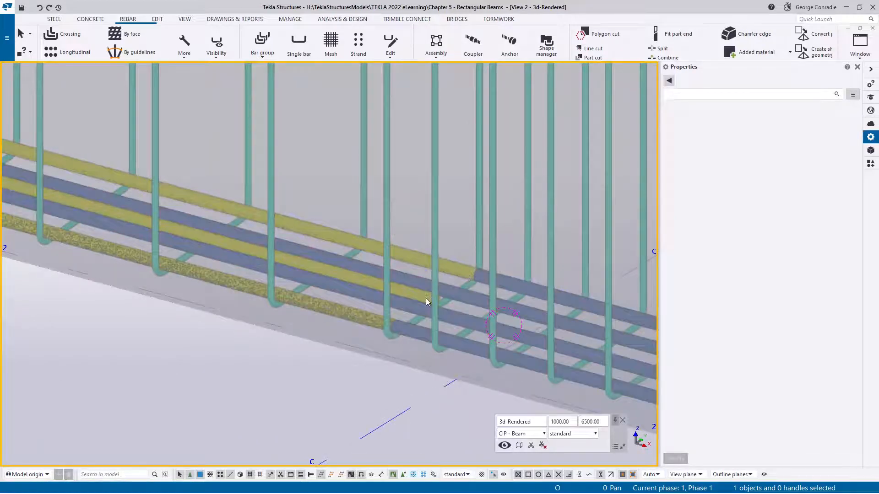
middle_click_drag(425, 298, 427, 328, "ctrl")
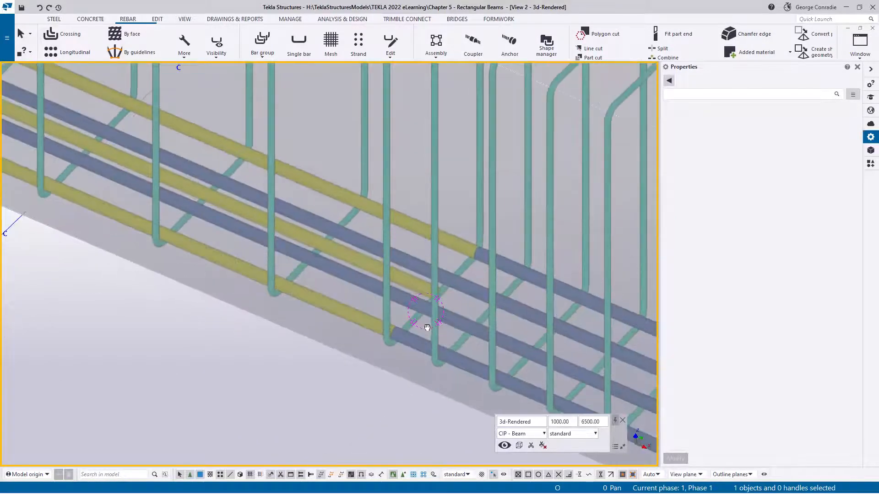
scroll(429, 301, "down", 5)
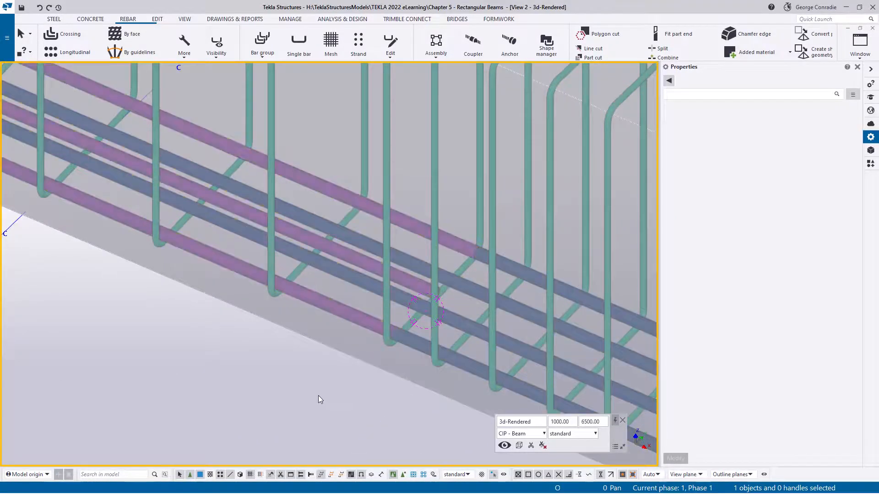
key("ctrl+p")
scroll(422, 254, "up", 6)
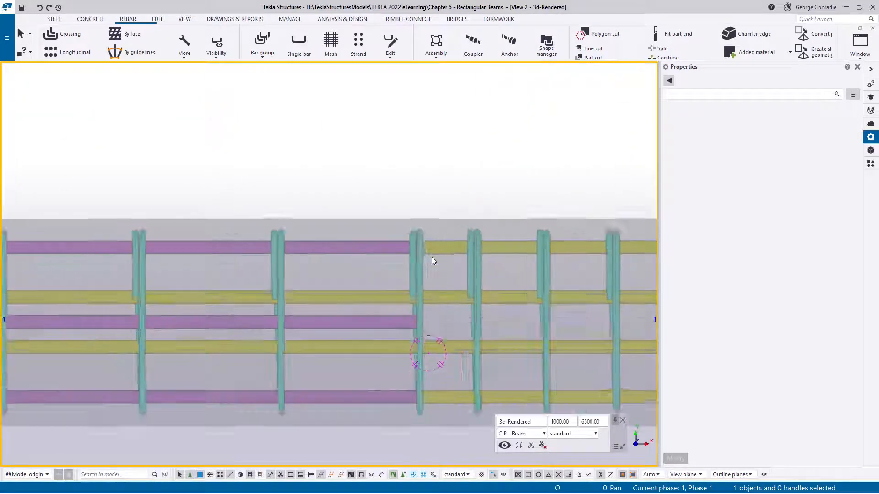
middle_click_drag(429, 253, 410, 210)
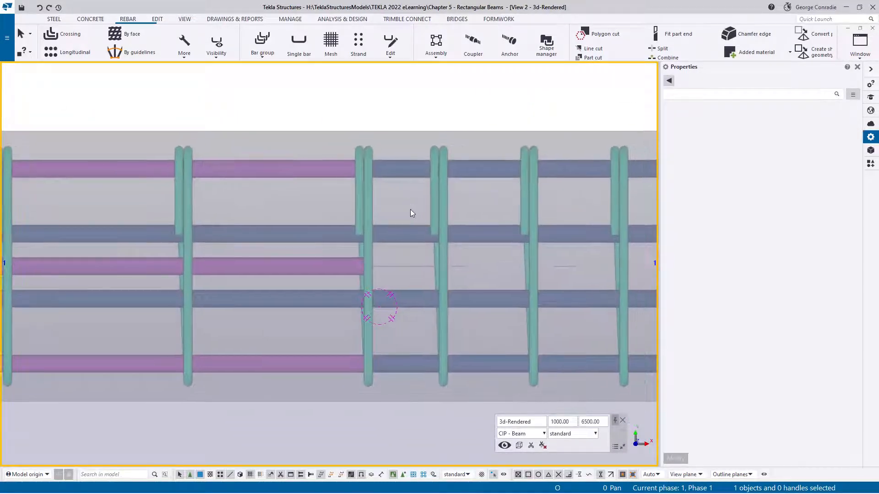
- Measure the spacing between two adjacent continuous bottom bars in plan view
key("f")
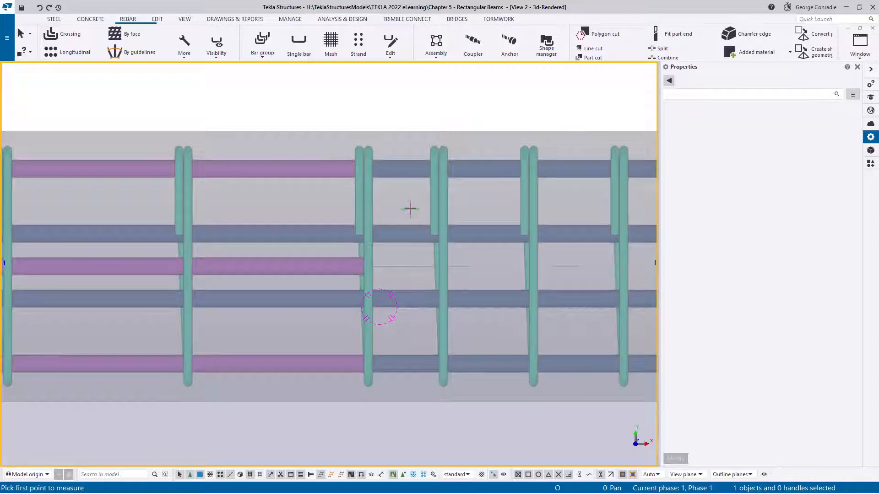
left_click(413, 170)
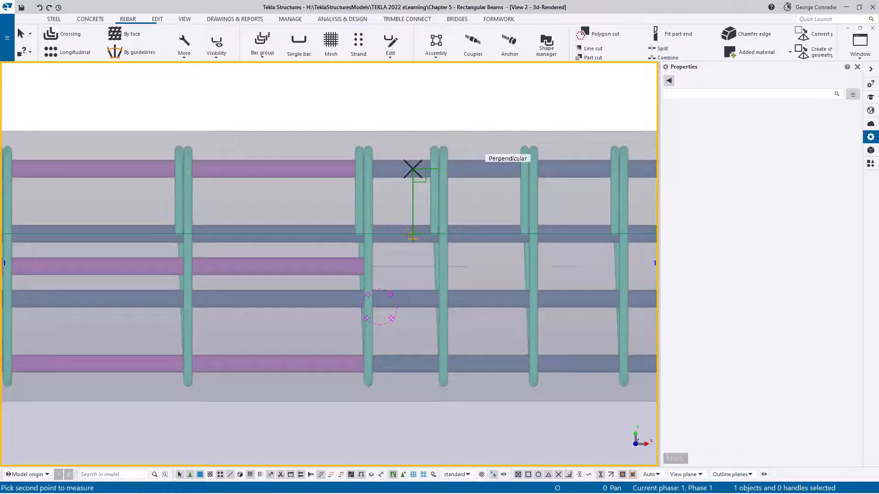
left_click(411, 234)
left_click(398, 206)
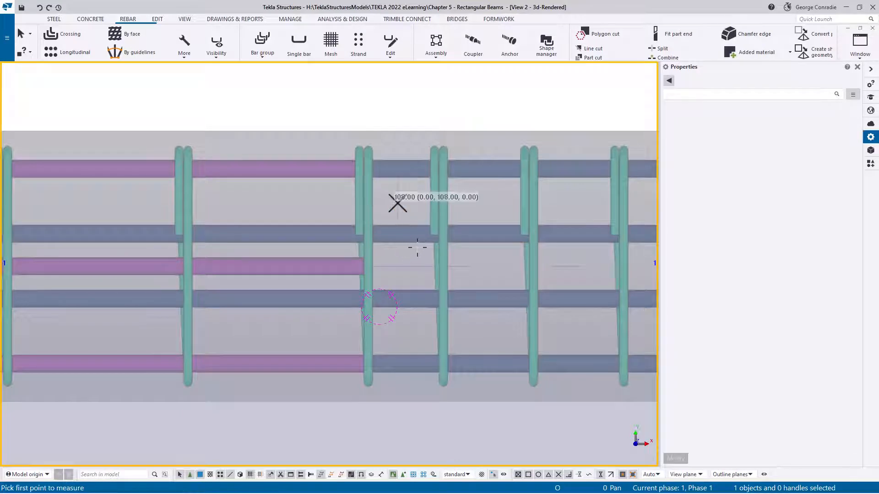
right_click(413, 245)
left_click(430, 252)
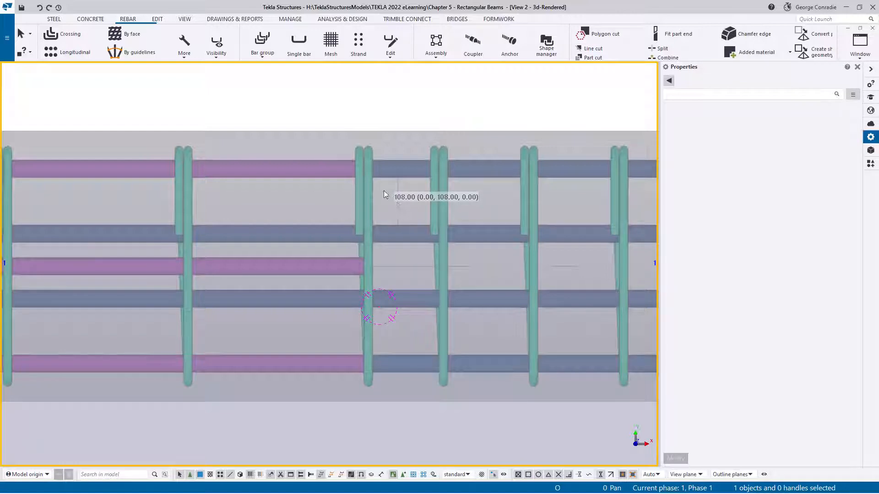
- Try to apply start and end offsets of 117 mm to the continuous class 4 bottom bar set
left_click(326, 169)
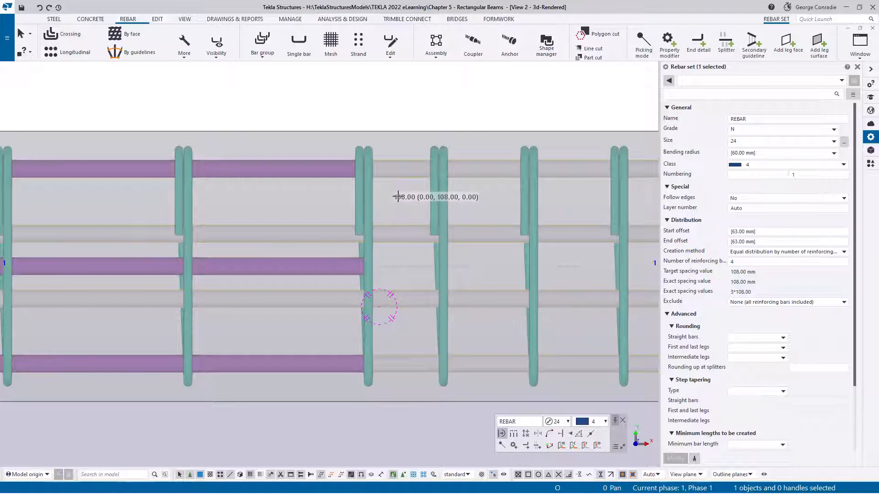
left_click(737, 231)
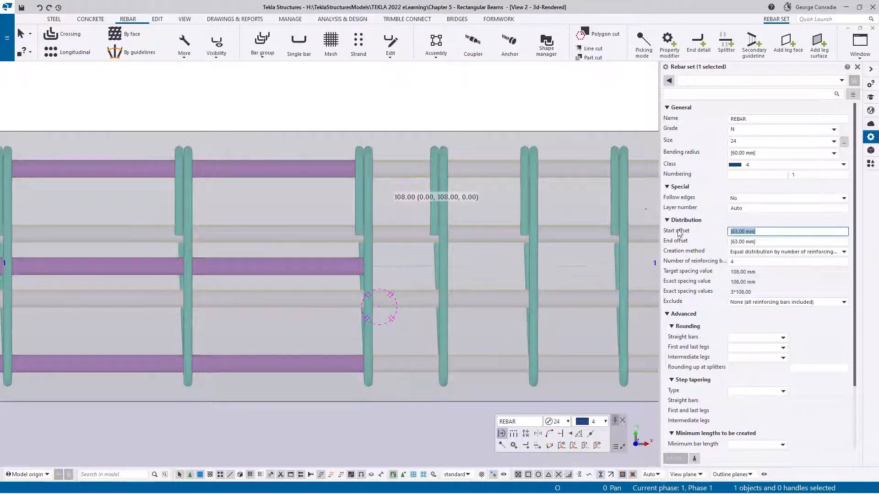
type("117")
key("Tab")
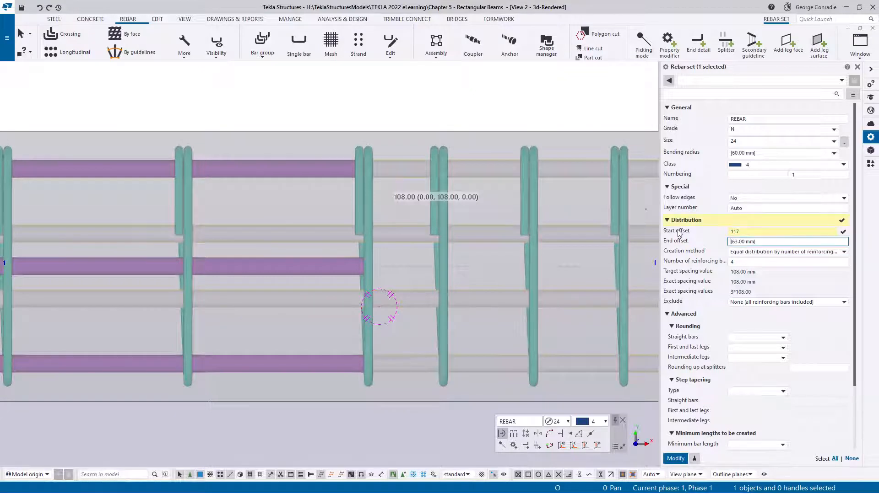
key("ctrl+a")
type("117")
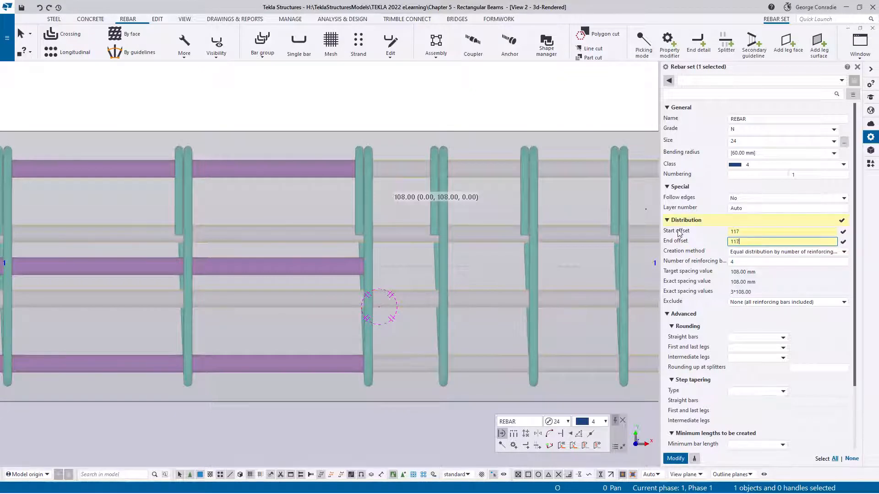
key("Return")
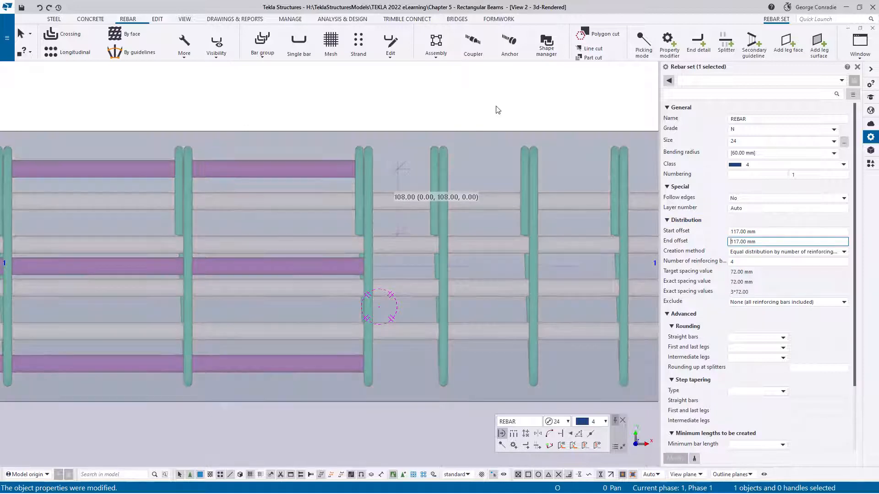
left_click(496, 111)
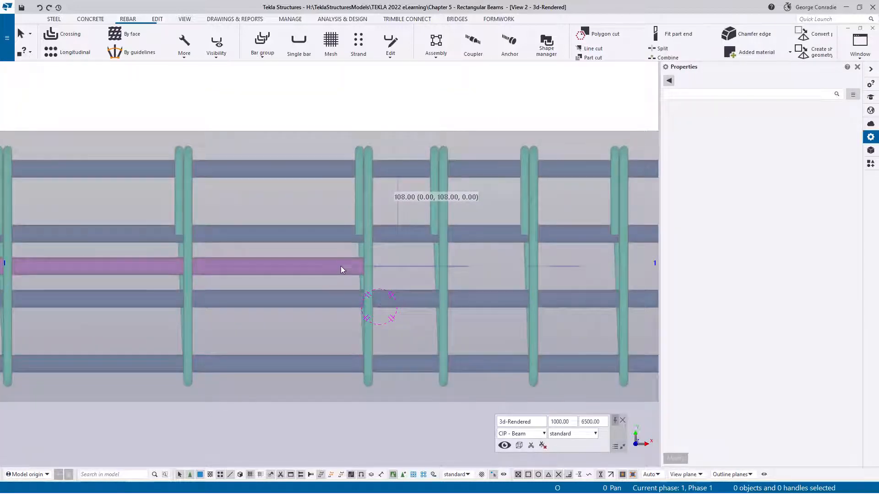
- Set the start and end offsets of the class 7 midspan bar set to 117 mm and deselect it
left_click(340, 265)
left_click(341, 274)
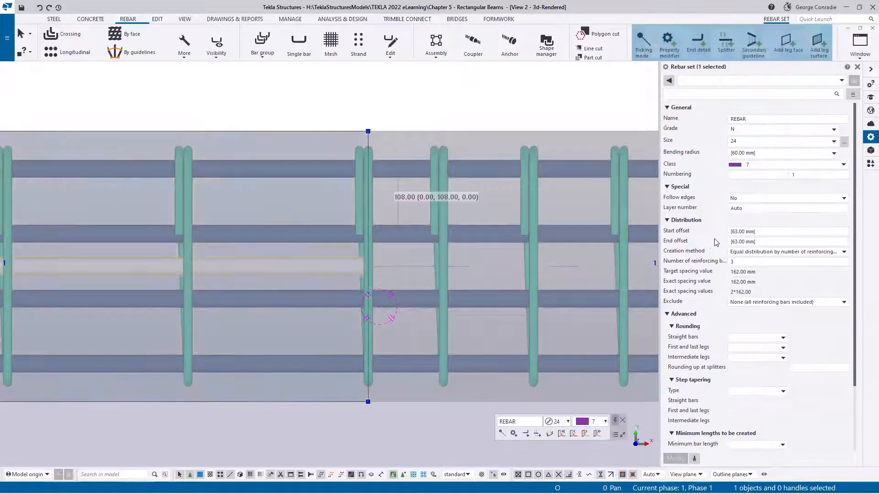
left_click(772, 231)
double_click(773, 231)
type("11")
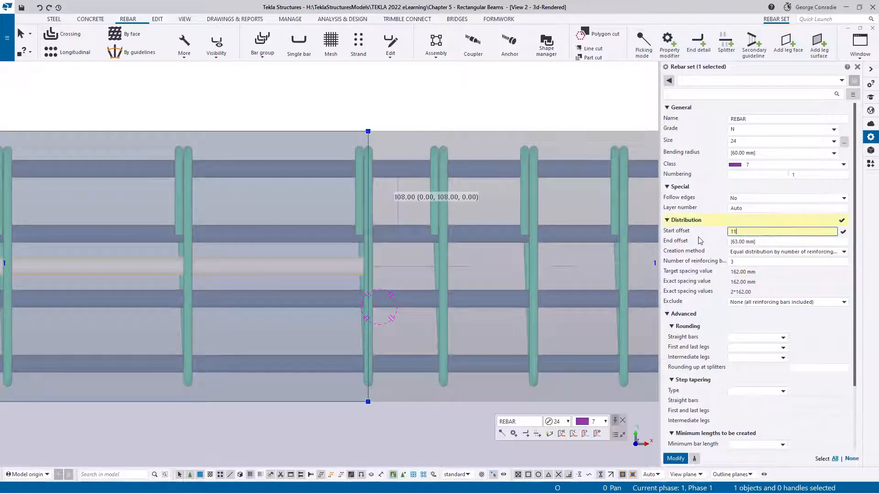
type("7")
key("Tab")
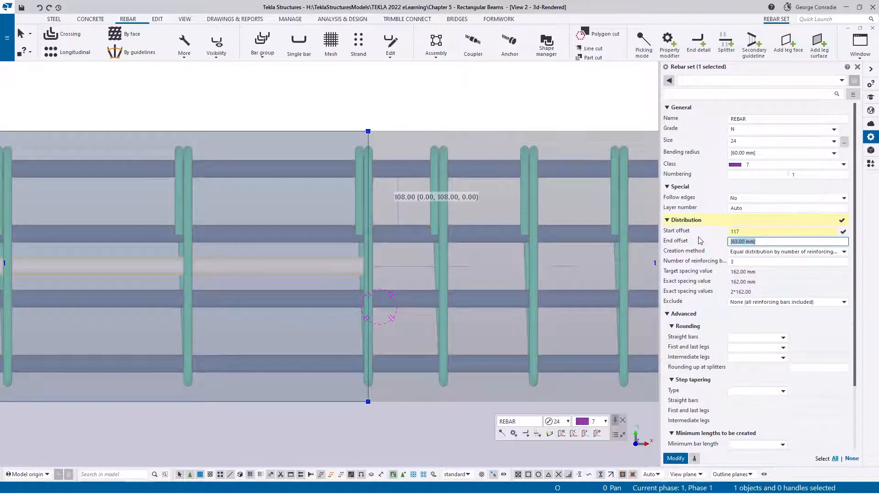
type("117")
key("Return")
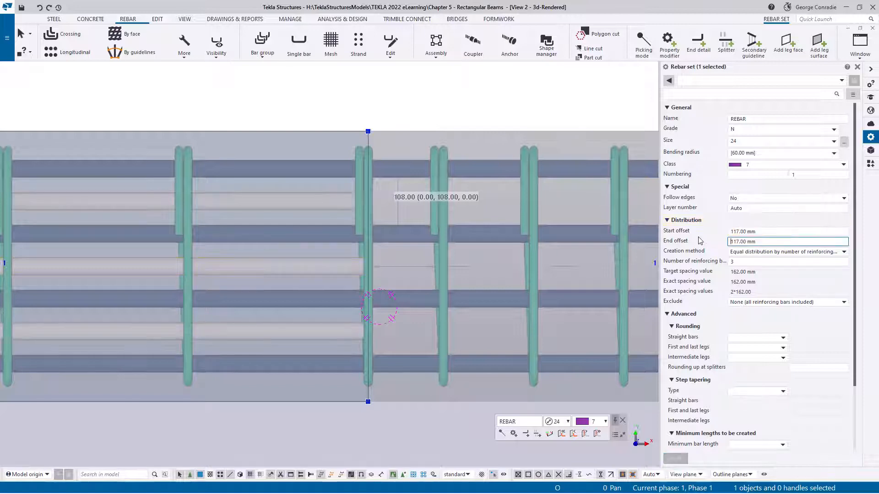
left_click(444, 107)
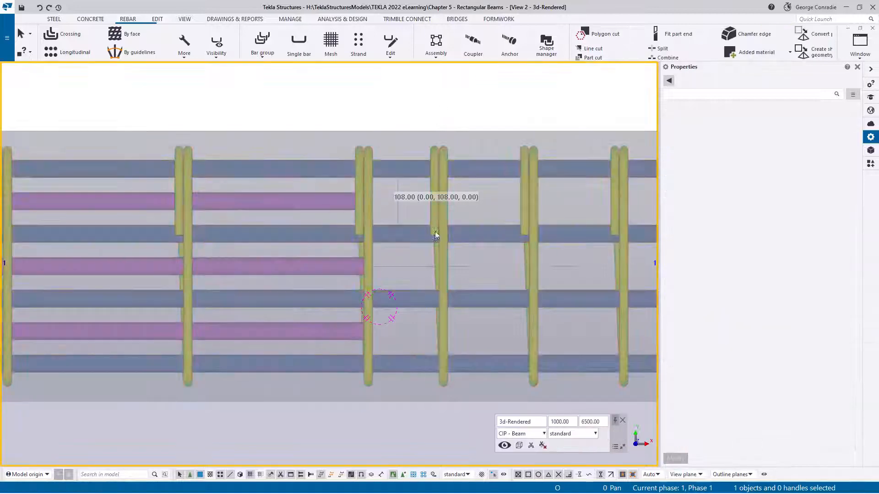
- Examine in 3D how the class 7 midspan bars sit between the continuous bottom bars along the beams
scroll(429, 296, "down", 2)
scroll(430, 300, "down", 1)
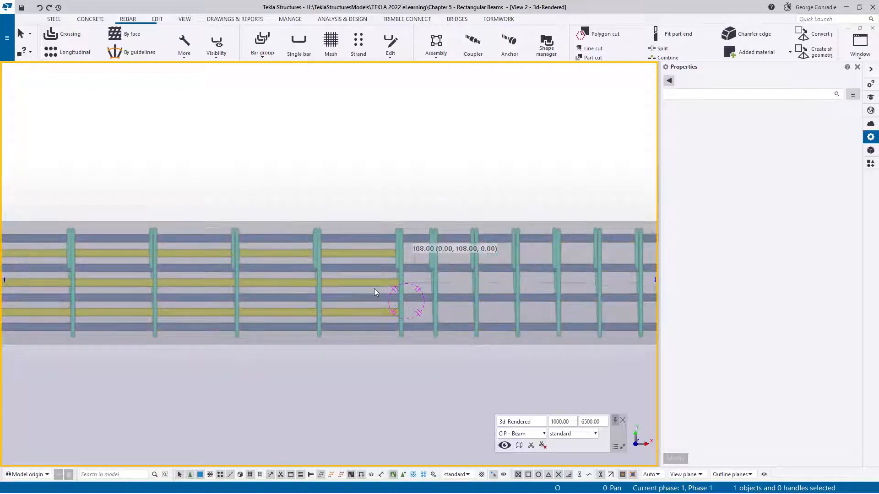
middle_click_drag(392, 293, 343, 184, "ctrl")
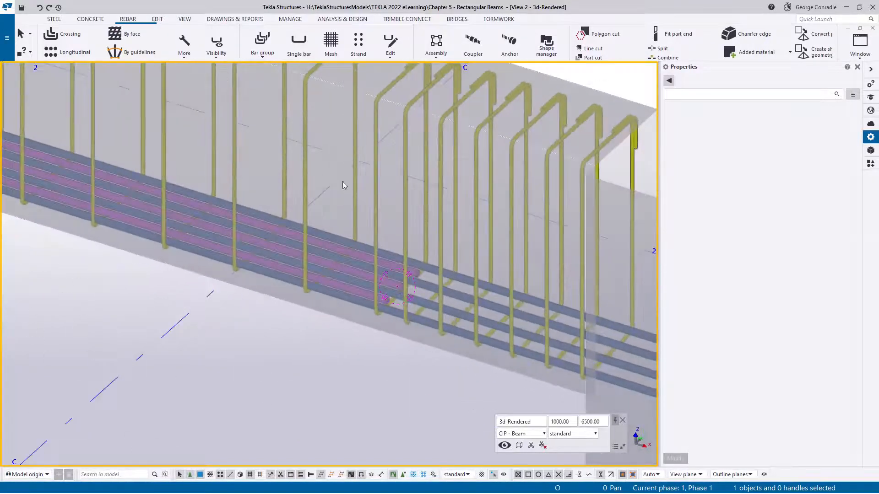
scroll(393, 291, "up", 3)
scroll(407, 290, "up", 3)
middle_click_drag(408, 290, 526, 285, "ctrl")
scroll(526, 284, "down", 10)
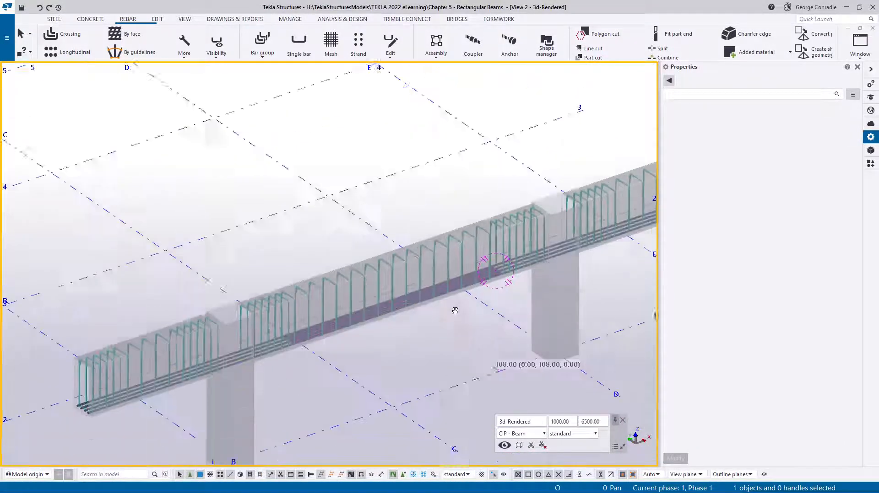
middle_click_drag(414, 268, 386, 277)
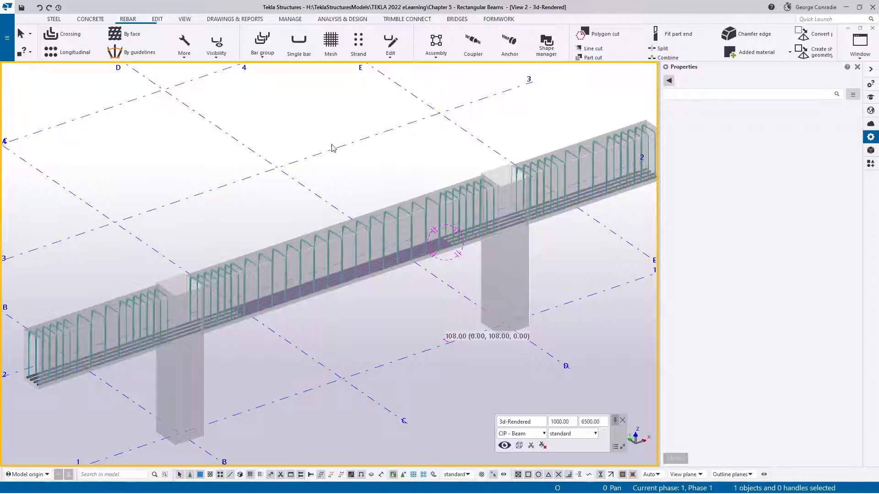
middle_click_drag(359, 196, 365, 175, "ctrl")
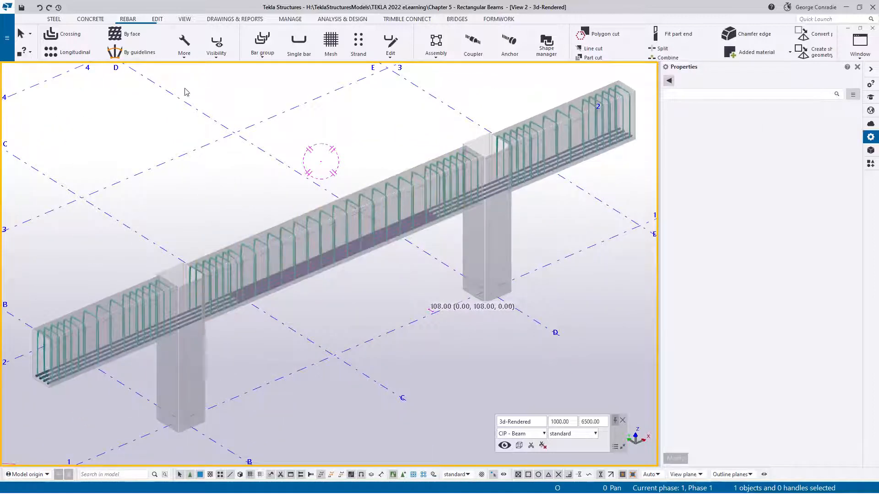
- Start a new rebar set by point input and set its class to 4
left_click(185, 57)
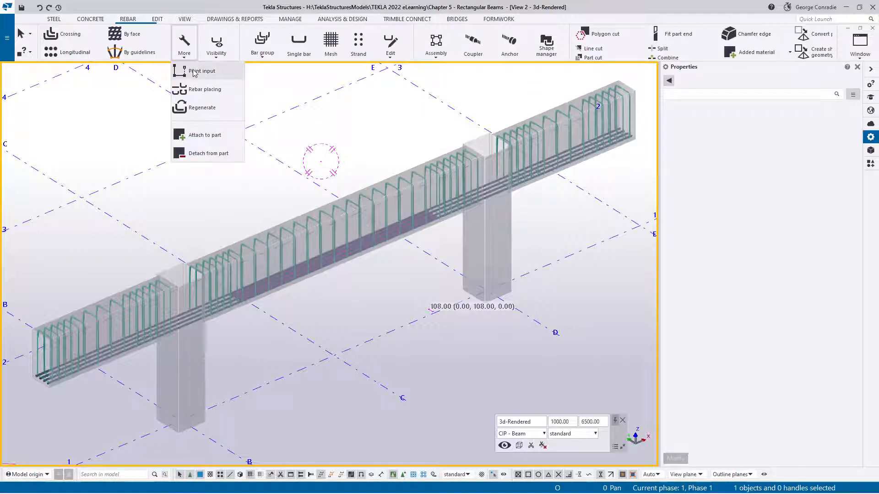
left_click(194, 72)
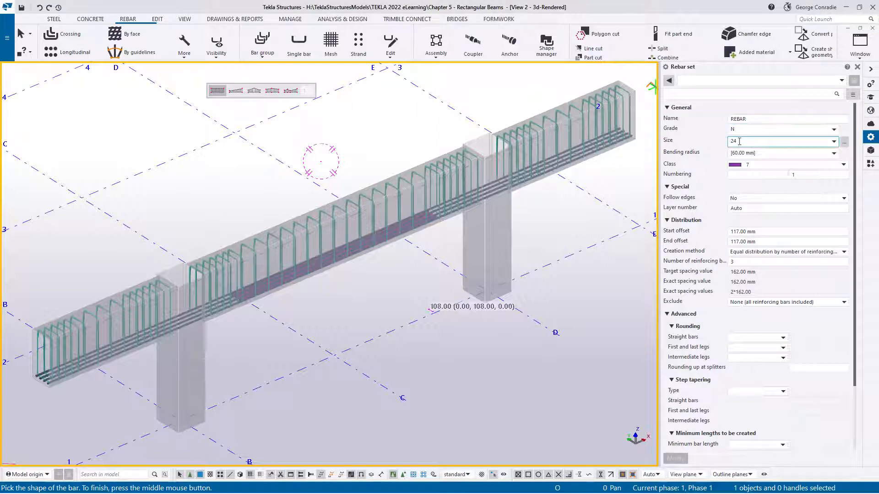
left_click(747, 164)
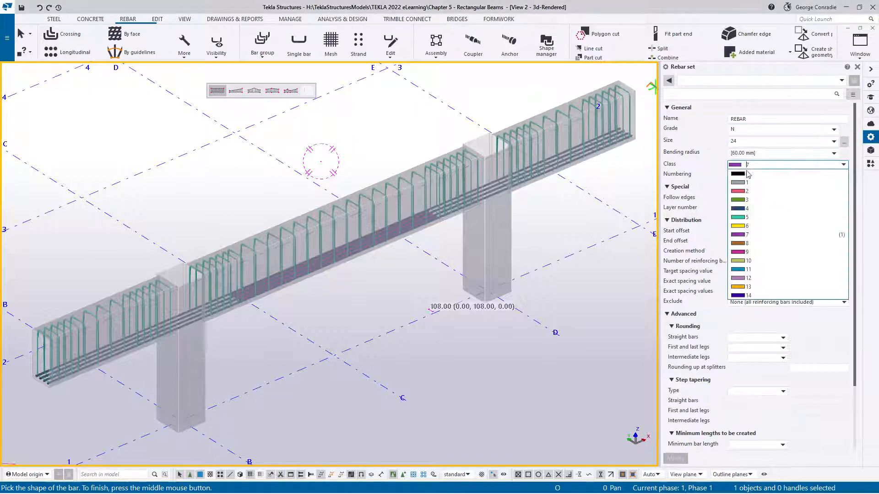
left_click(747, 209)
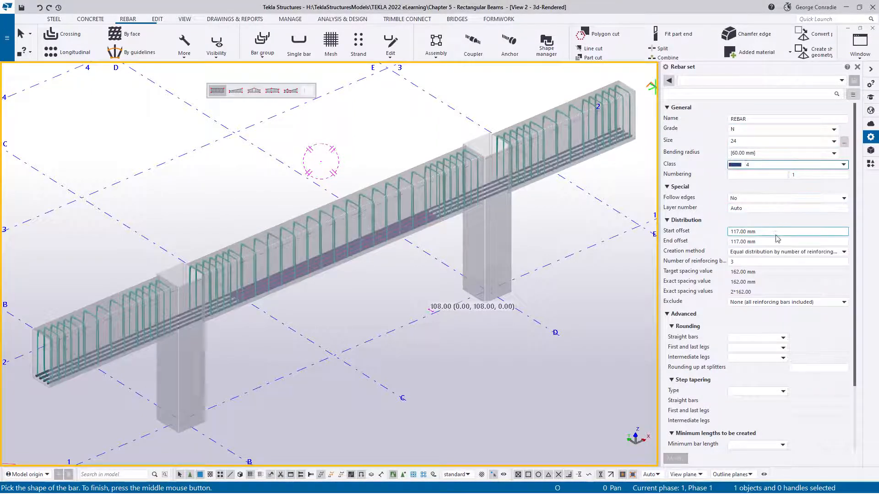
- Clear the start and end offsets of the new rebar set and set its number of reinforcing bars to 4
left_click_drag(775, 232, 680, 237)
key("Delete")
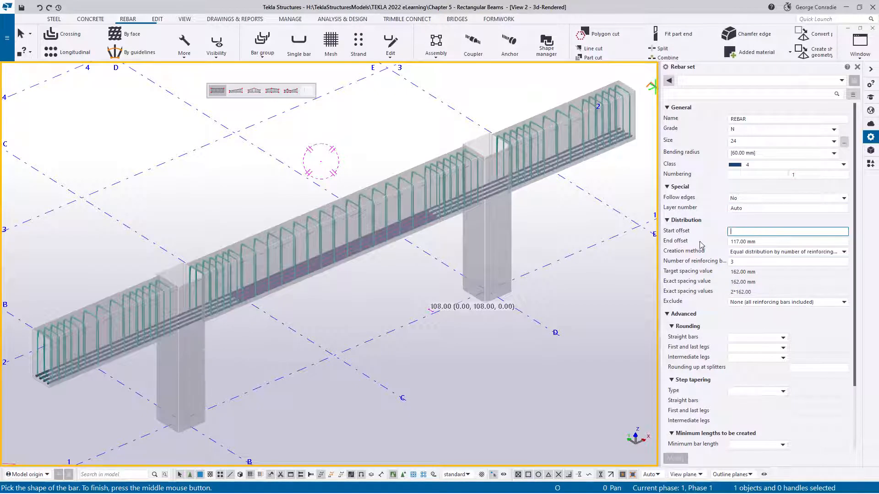
left_click_drag(746, 243, 704, 247)
key("Delete")
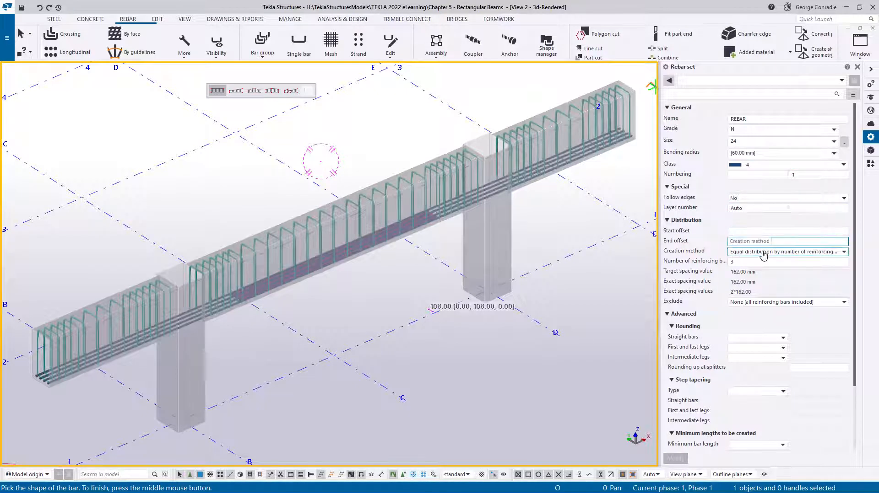
left_click(738, 263)
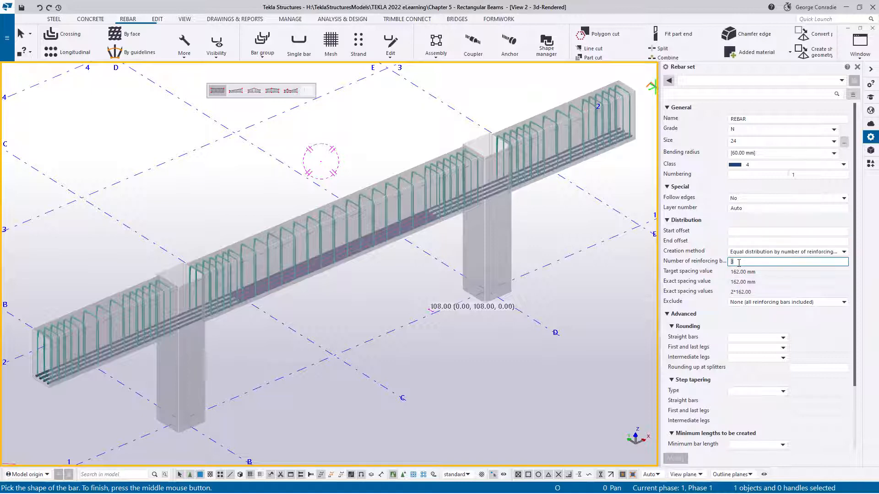
left_click(751, 242)
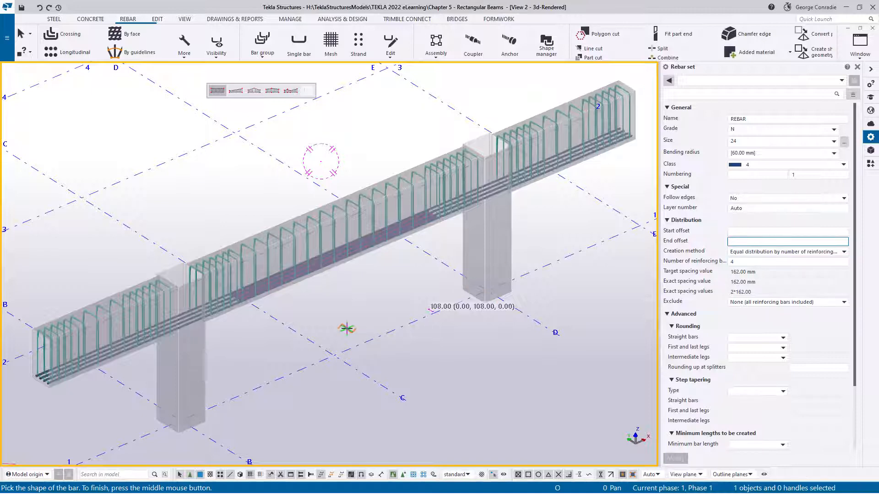
- Define the bar shape along the beams' upper front edge, from the end corner at grid A to the end corner at grid E
middle_click_drag(345, 327, 387, 307)
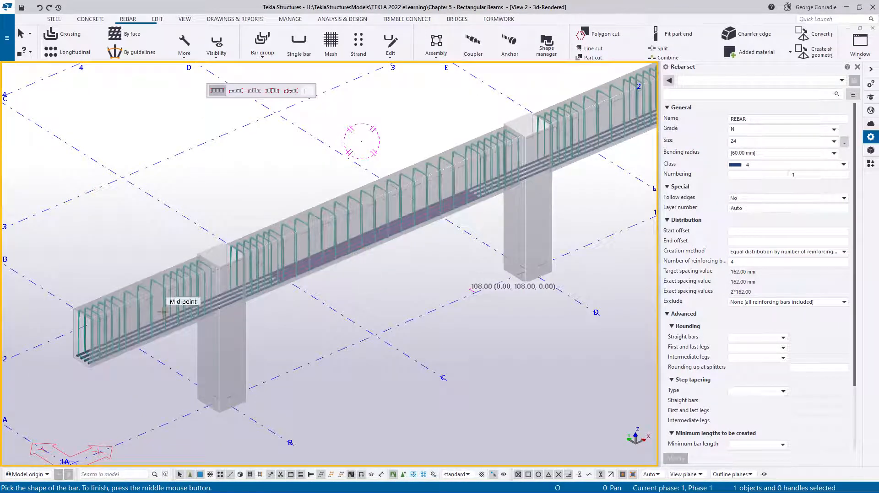
scroll(84, 310, "up", 5)
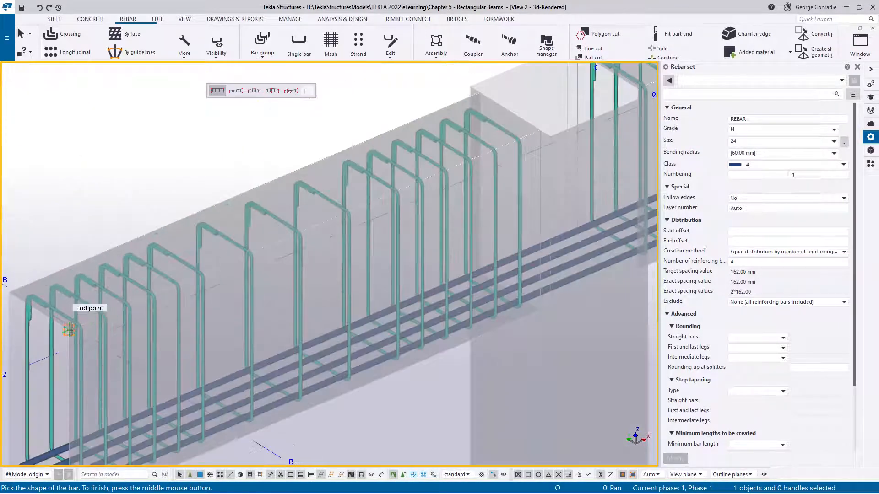
left_click(70, 330)
scroll(70, 330, "down", 5)
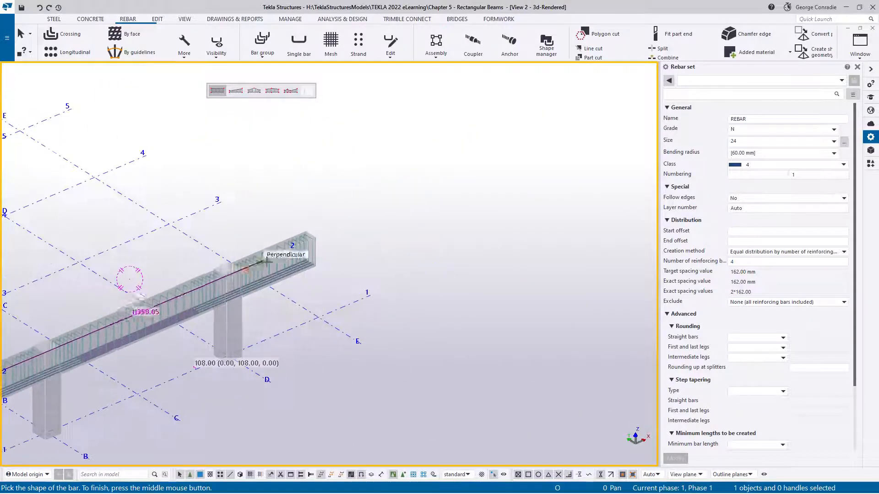
scroll(389, 200, "up", 4)
left_click(493, 170)
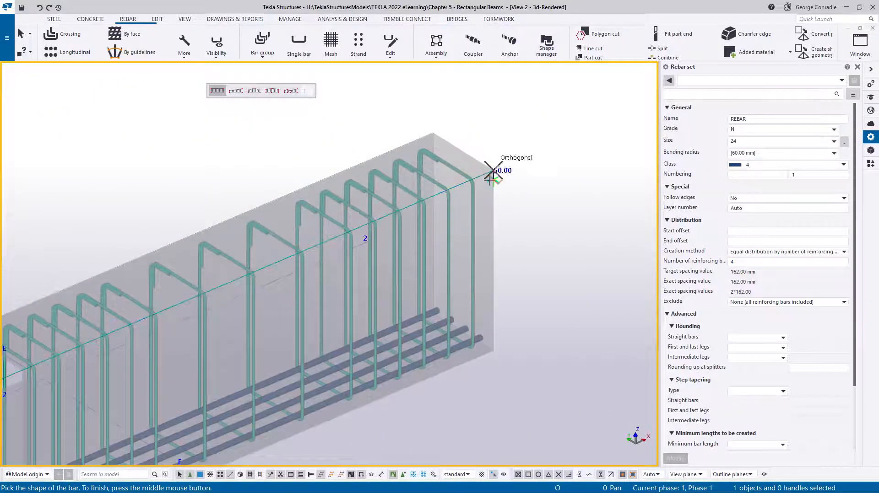
middle_click(549, 241)
- Distribute the top bars 400 mm across the beam's top face from front to back edge and end the command
scroll(547, 245, "down", 6)
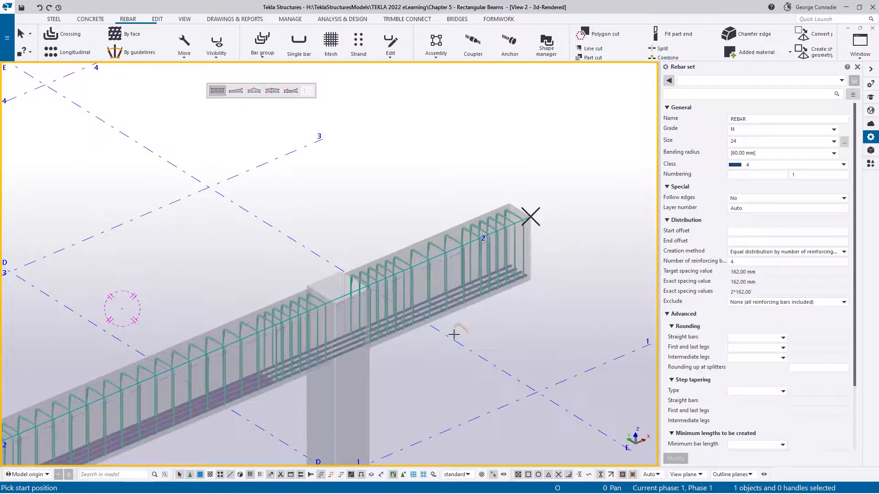
scroll(337, 345, "up", 4)
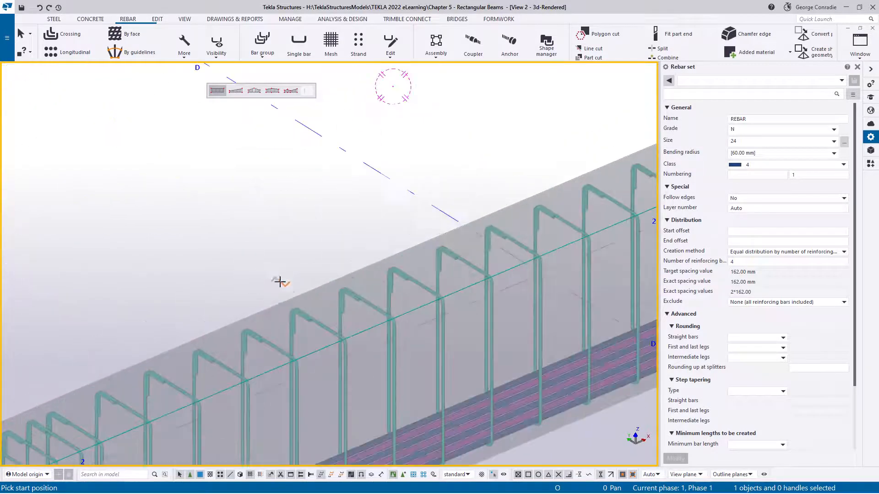
left_click(311, 353)
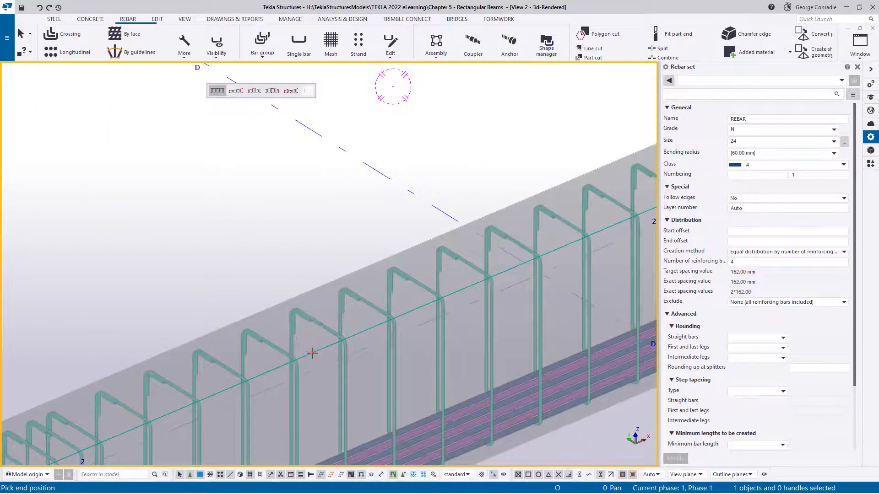
left_click(251, 315)
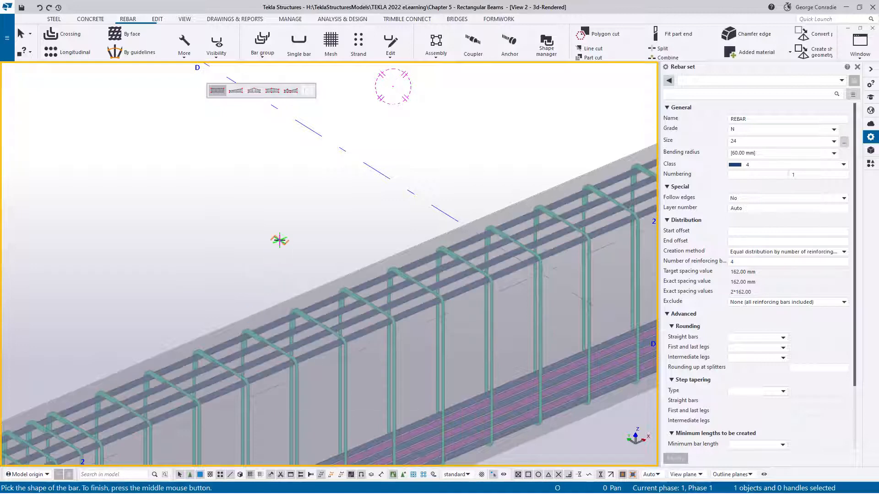
right_click(274, 235)
left_click(293, 247)
- Examine in 3D how the top bars run through the stirrups and columns along the beams
scroll(292, 248, "down", 8)
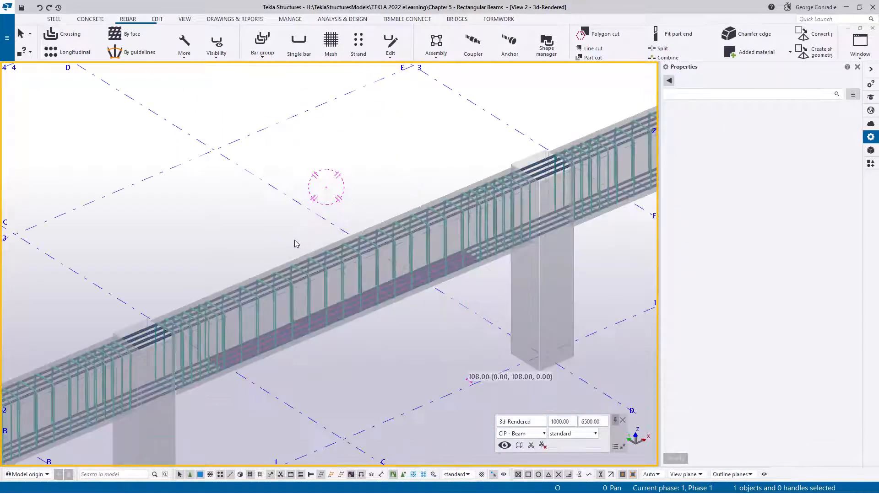
scroll(293, 271, "up", 5)
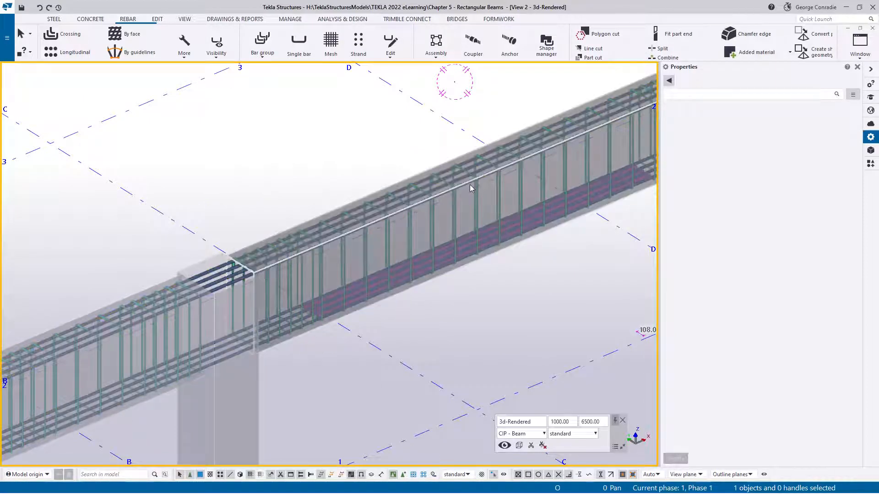
scroll(470, 188, "down", 3)
middle_click_drag(109, 325, 38, 356)
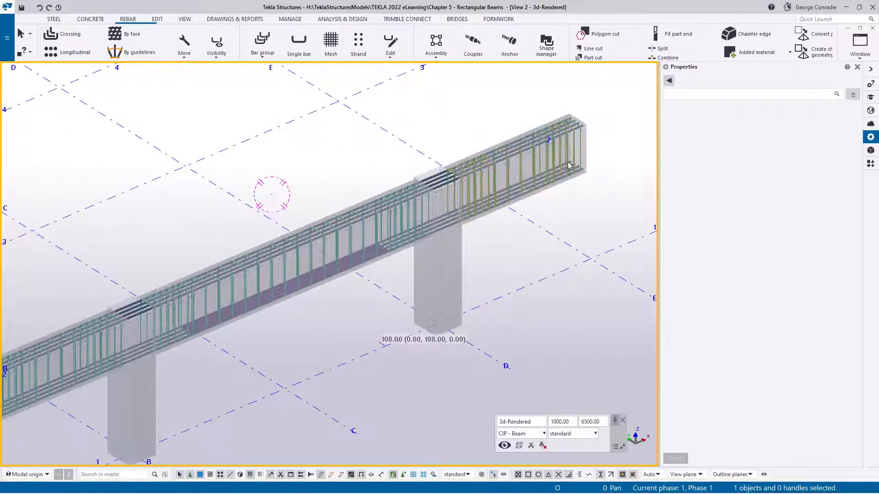
scroll(569, 166, "down", 2)
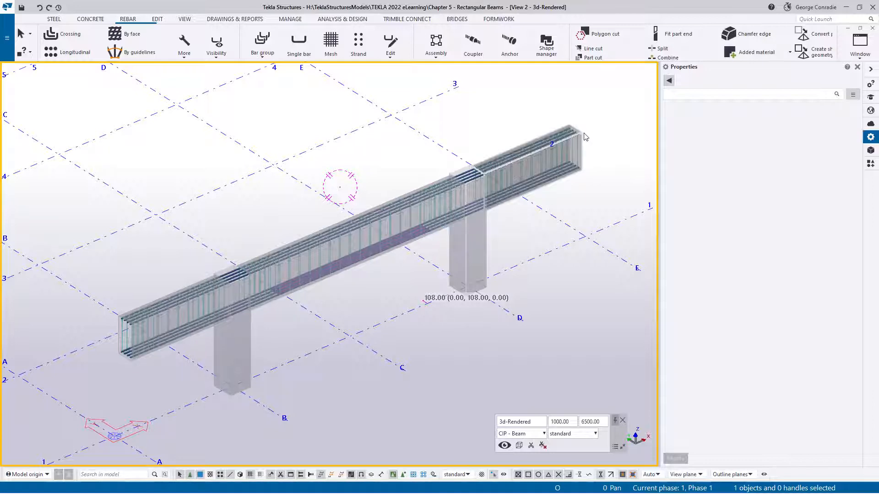
scroll(265, 314, "up", 2)
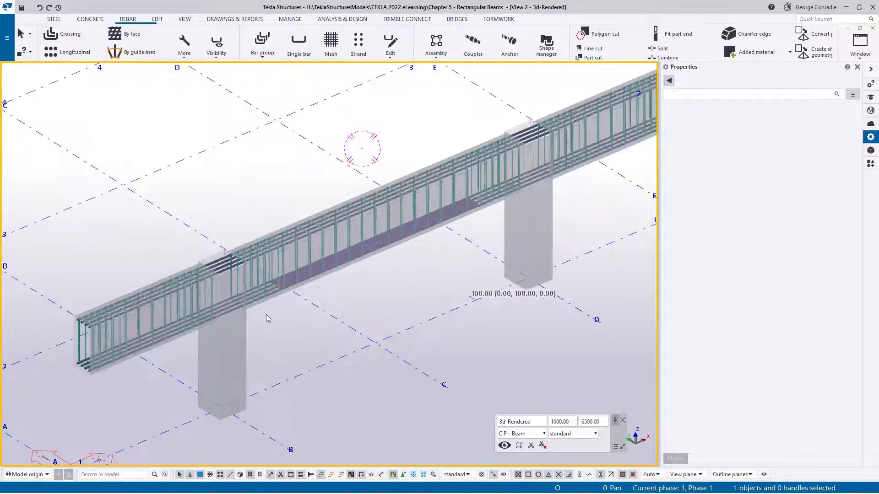
middle_click_drag(394, 290, 402, 268)
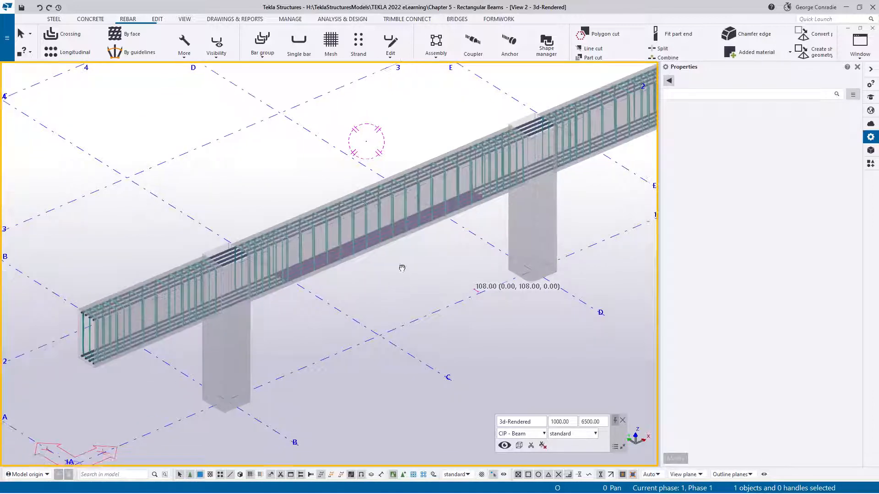
- Start a new rebar set by point input with grade N, size 20 main bars and class 2
left_click(184, 45)
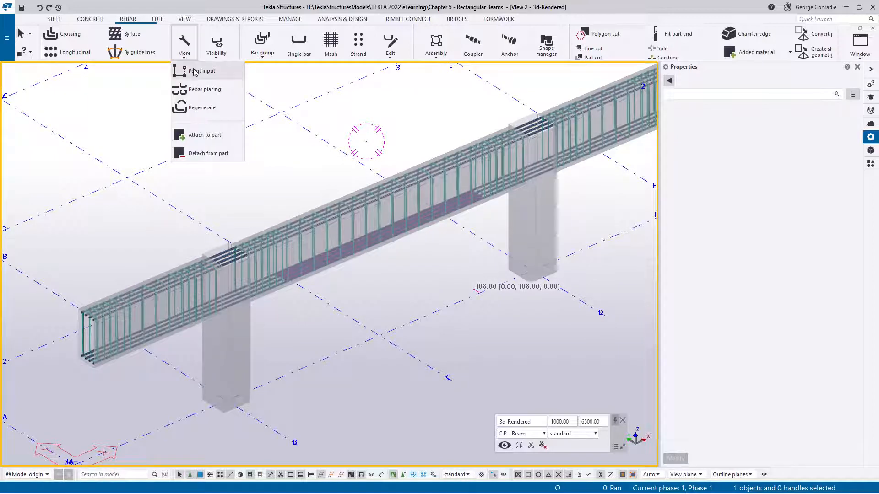
left_click(194, 69)
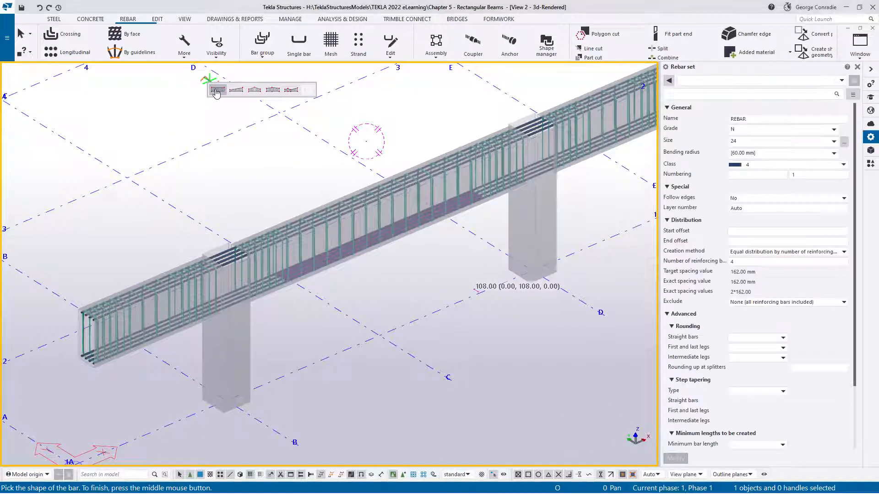
left_click(844, 142)
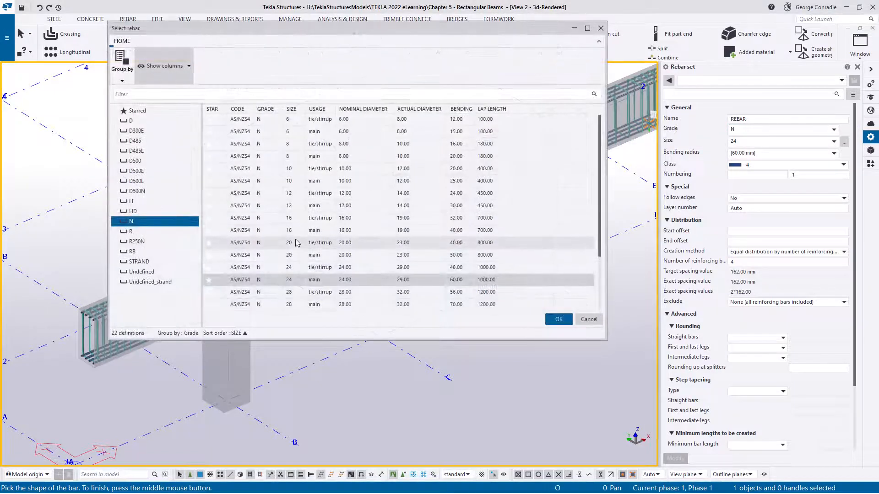
left_click(292, 255)
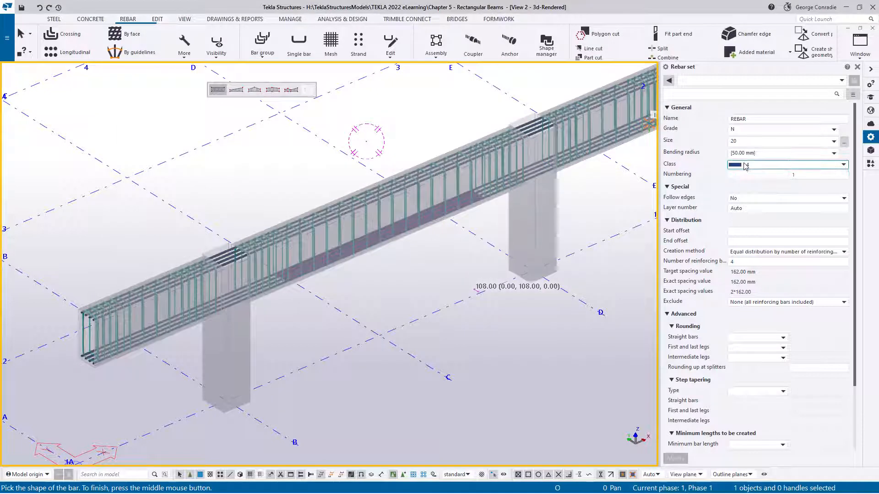
left_click(745, 167)
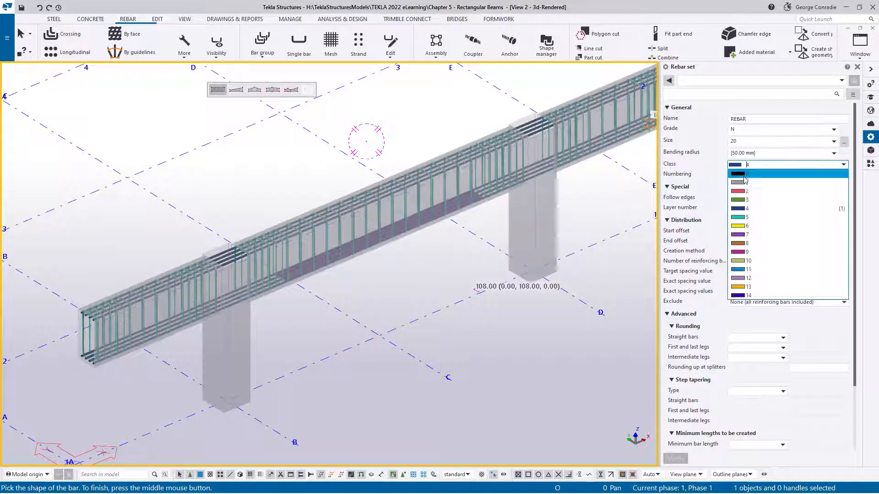
left_click(741, 192)
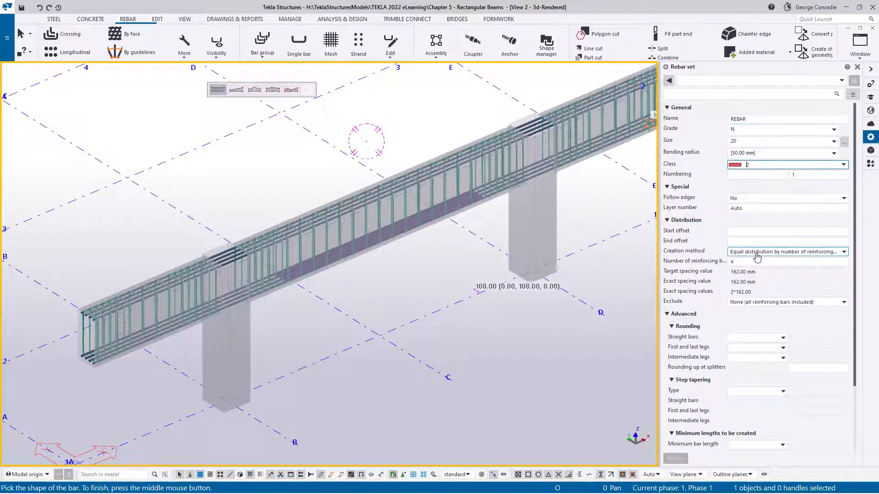
- Set the start and end offsets of the new rebar set to 250 mm each
left_click(755, 231)
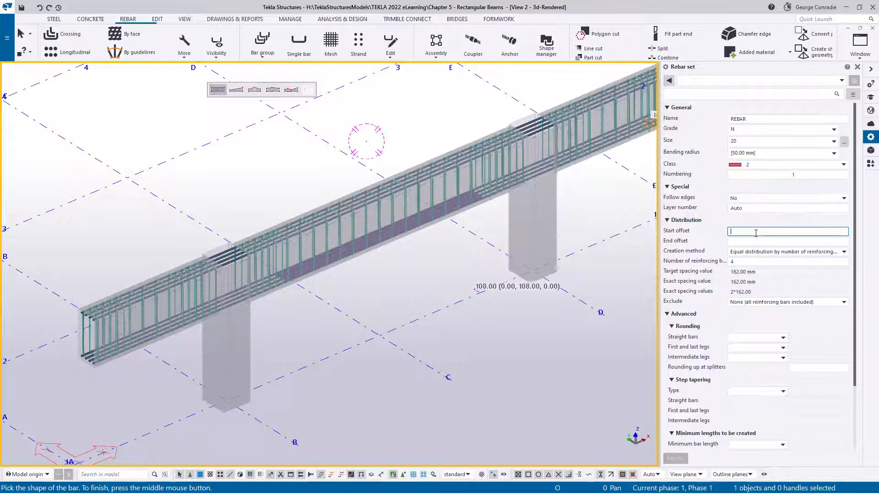
scroll(479, 220, "up", 4)
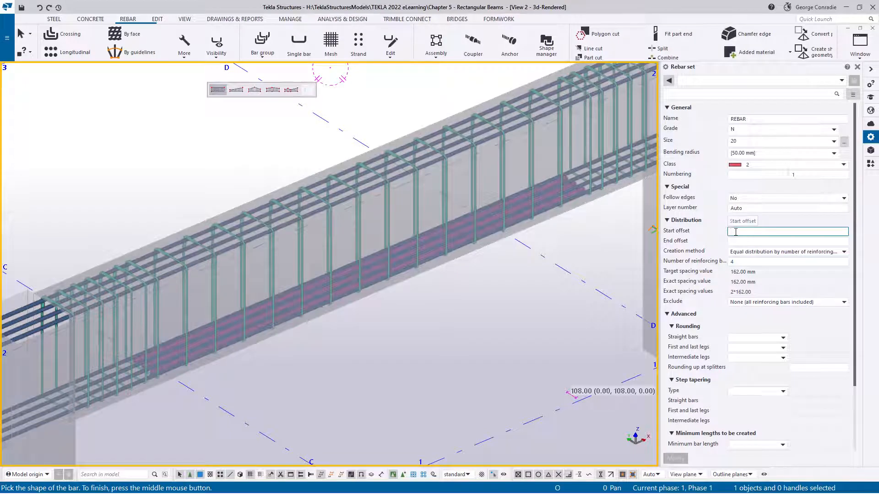
type("250")
key("Tab")
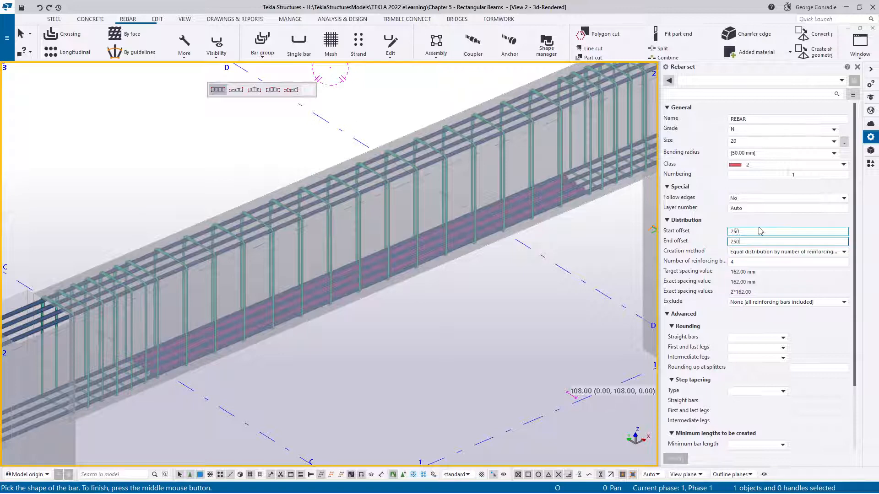
key("Tab")
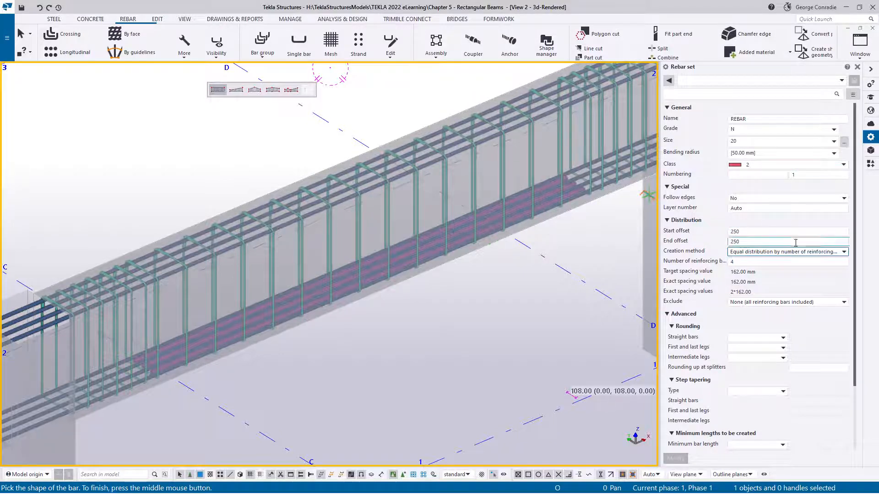
- Change the creation method to equal distribution by target spacing value, with a target spacing of 300 mm
left_click(794, 252)
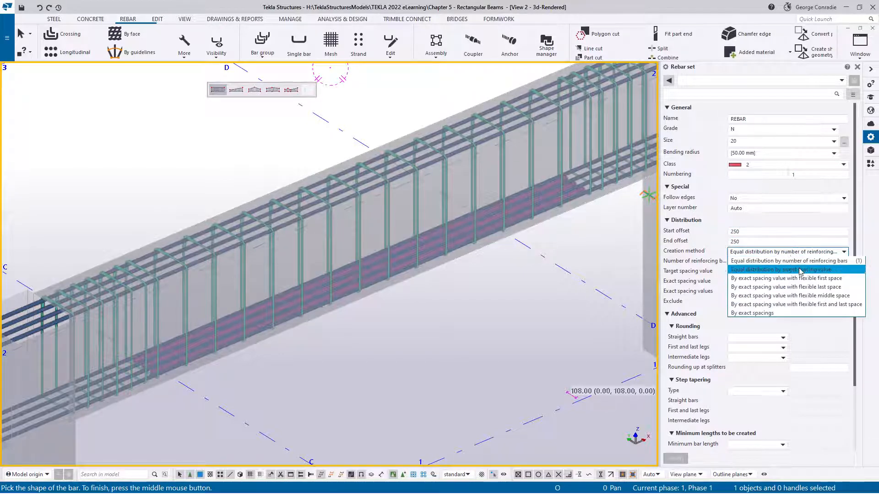
left_click(800, 270)
left_click(751, 272)
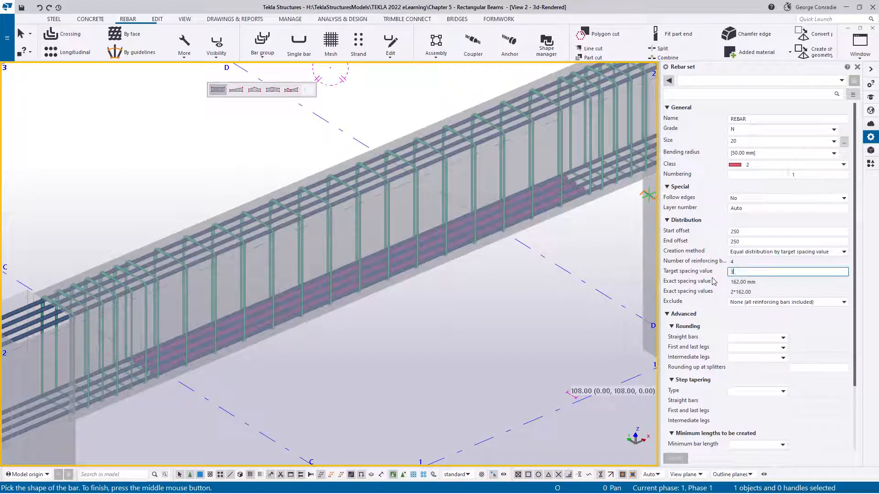
key("Return")
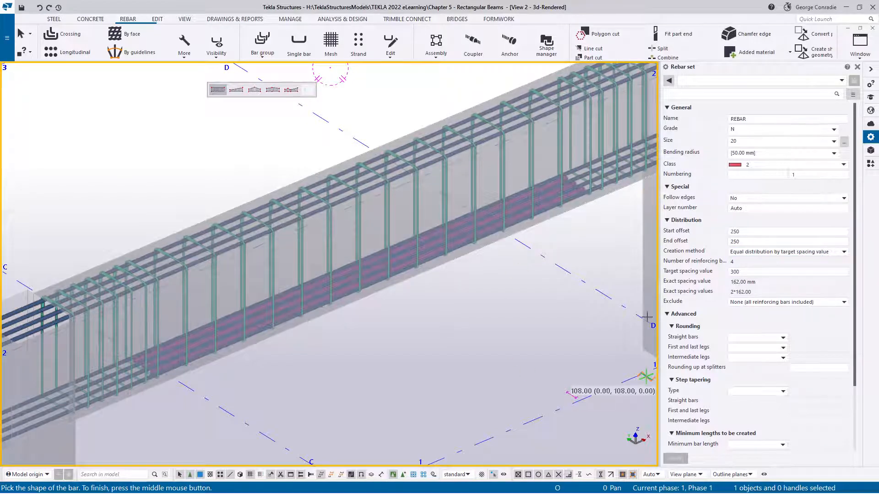
- Define the side bar shape along the beams' upper front edge, from the end corner at grid A to the end corner at grid E
scroll(389, 348, "down", 3)
scroll(188, 345, "up", 6)
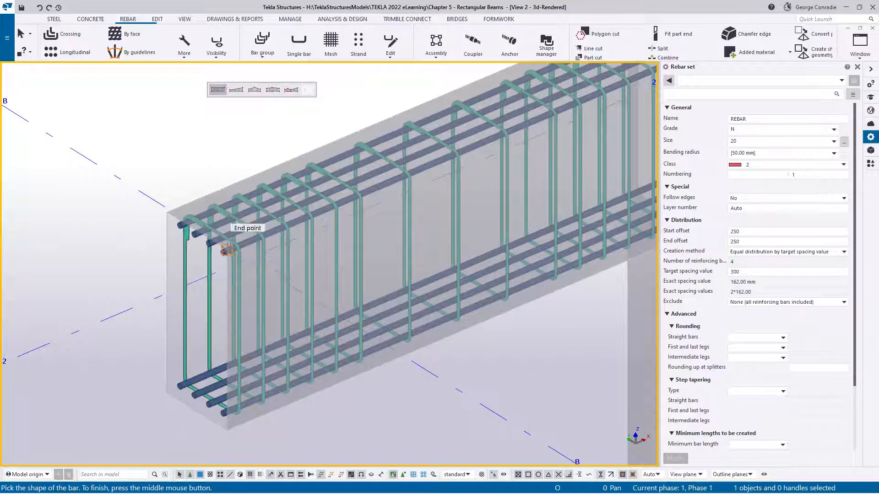
left_click(227, 249)
scroll(238, 275, "down", 6)
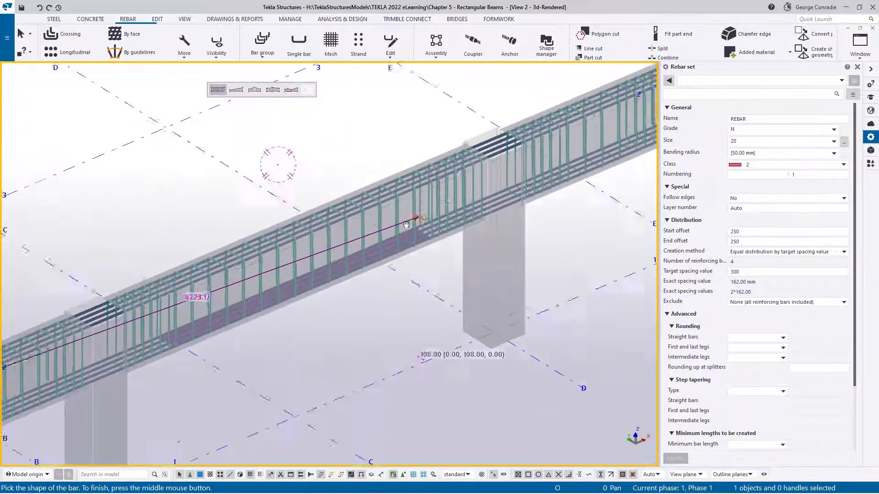
scroll(532, 140, "up", 5)
left_click(468, 157)
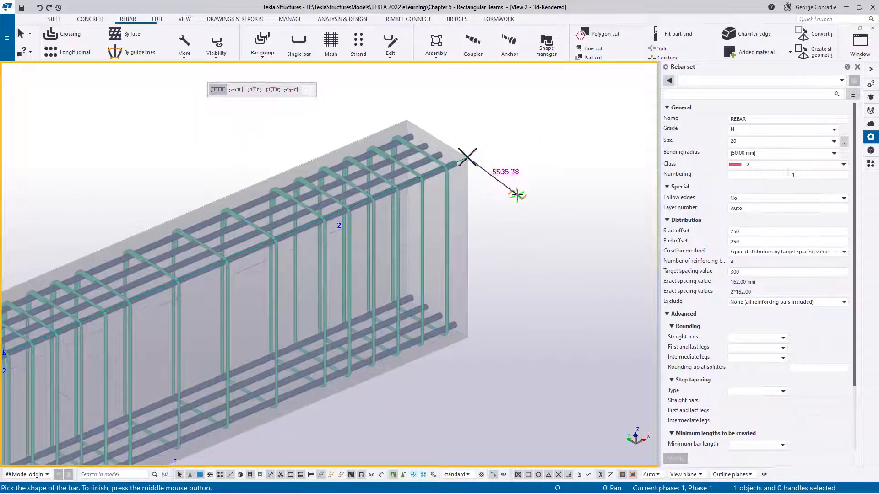
middle_click(520, 193)
- Distribute the side bars over the 1000 mm front face height, from the lower to the upper edge, and end the command
scroll(451, 352, "down", 5)
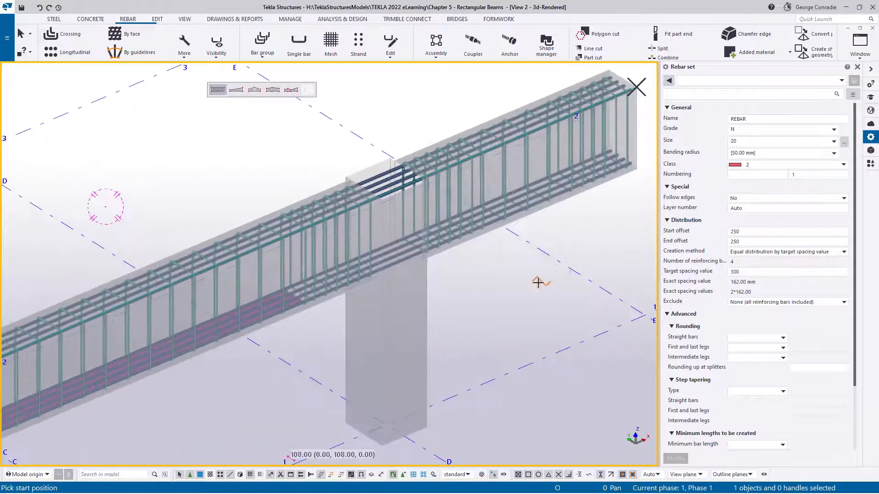
middle_click_drag(486, 319, 471, 333)
scroll(476, 289, "up", 3)
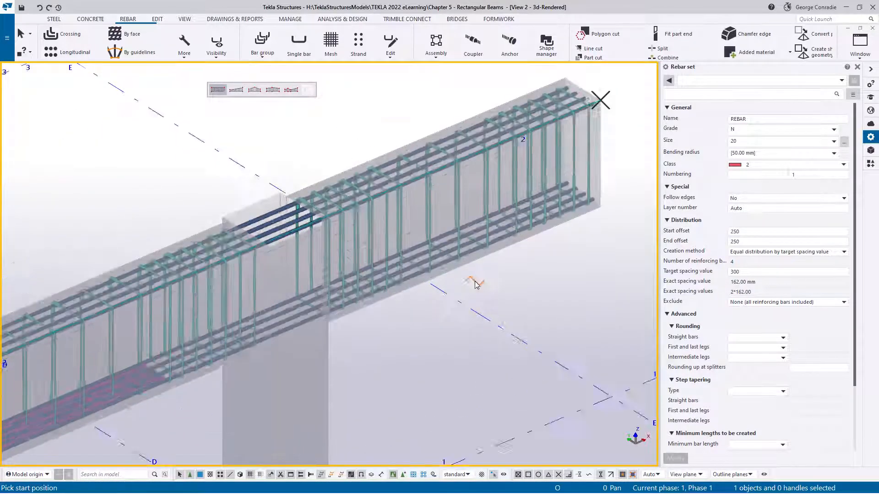
left_click(457, 263)
scroll(450, 299, "up", 4)
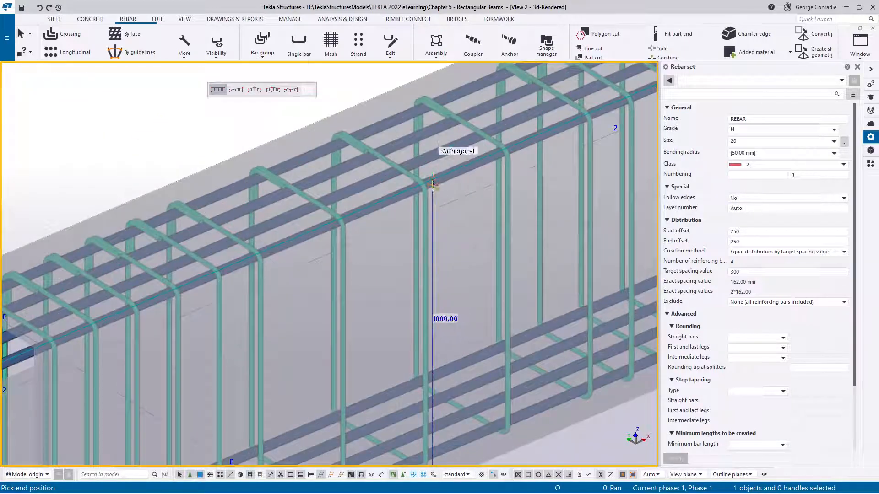
left_click(433, 181)
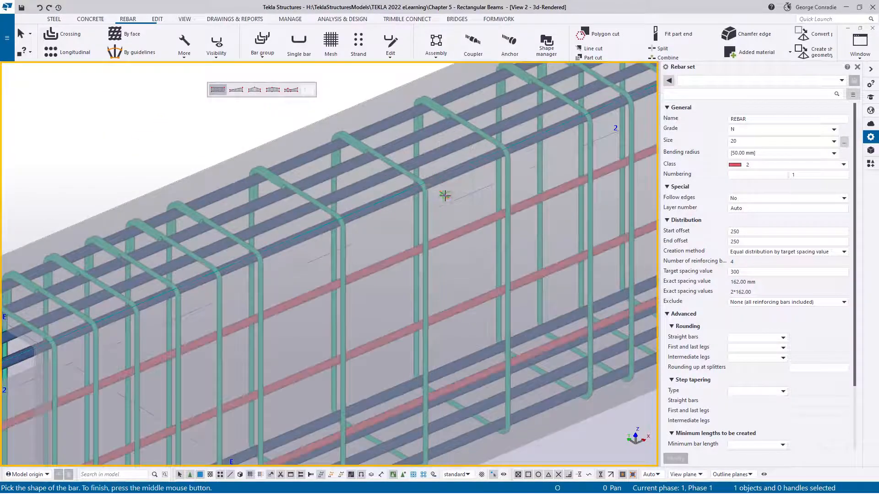
right_click(435, 202)
left_click(466, 208)
- Switch the 3D view to plan view to look straight down on the beams along grid line 1
scroll(481, 210, "down", 8)
middle_click_drag(501, 212, 262, 156)
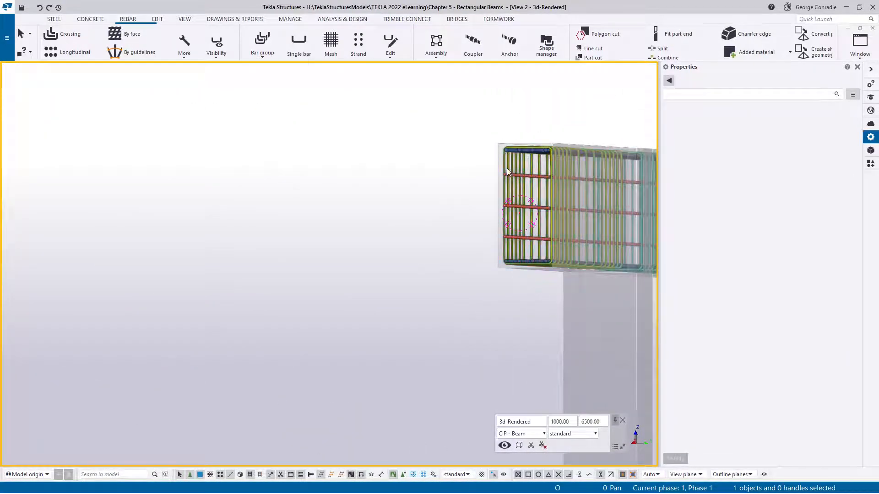
scroll(520, 211, "up", 3)
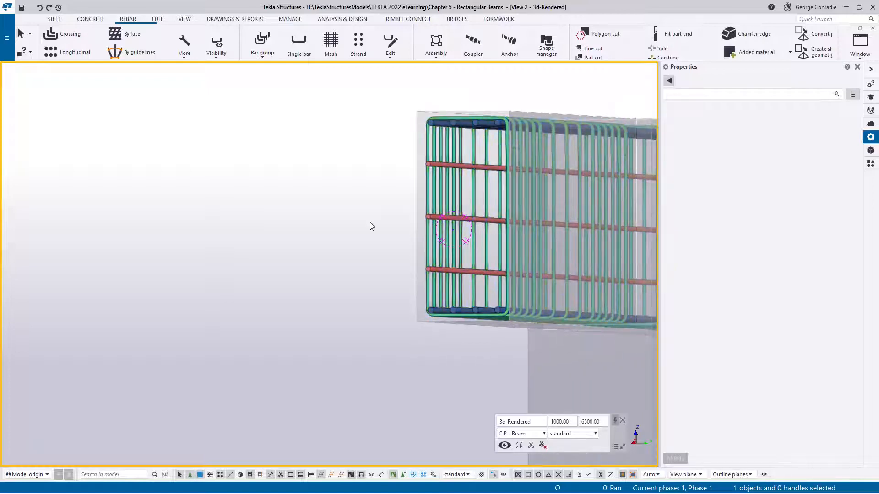
key("ctrl+p")
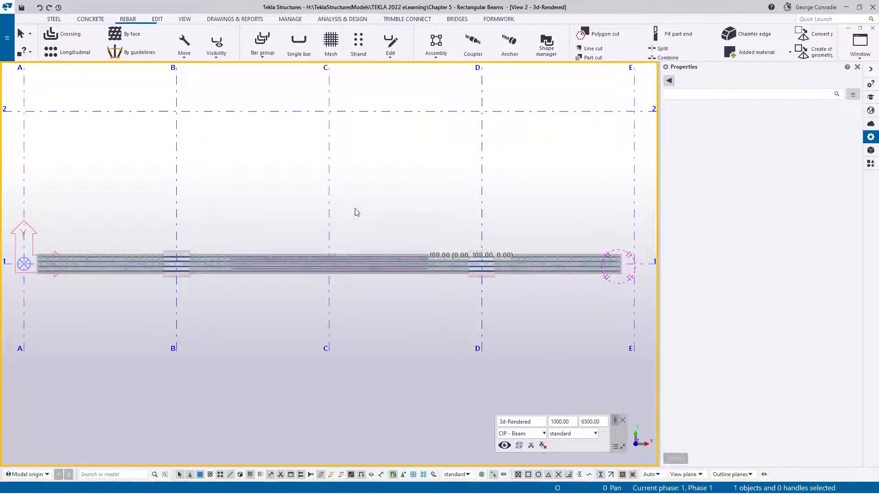
scroll(577, 280, "up", 5)
scroll(396, 277, "up", 3)
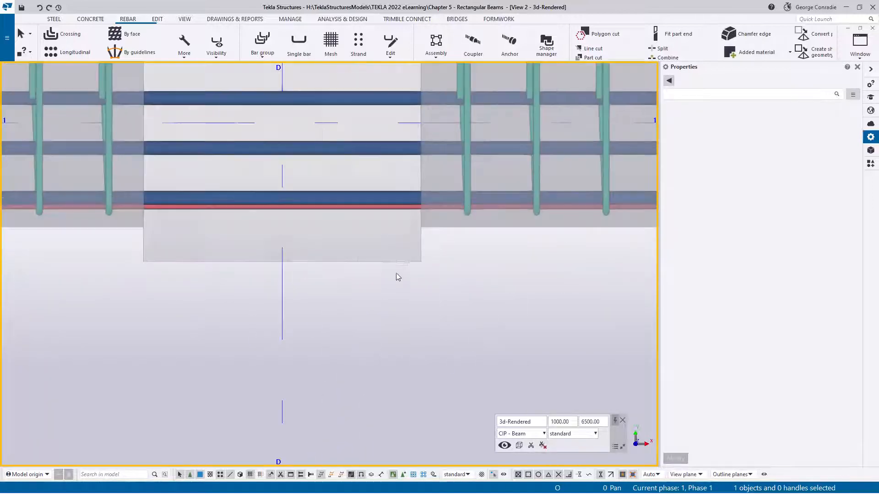
- Mirror-copy the N20 side bar set about grid line 1, using the intersections at grids B and D as the mirror line
left_click(376, 218)
scroll(399, 271, "down", 5)
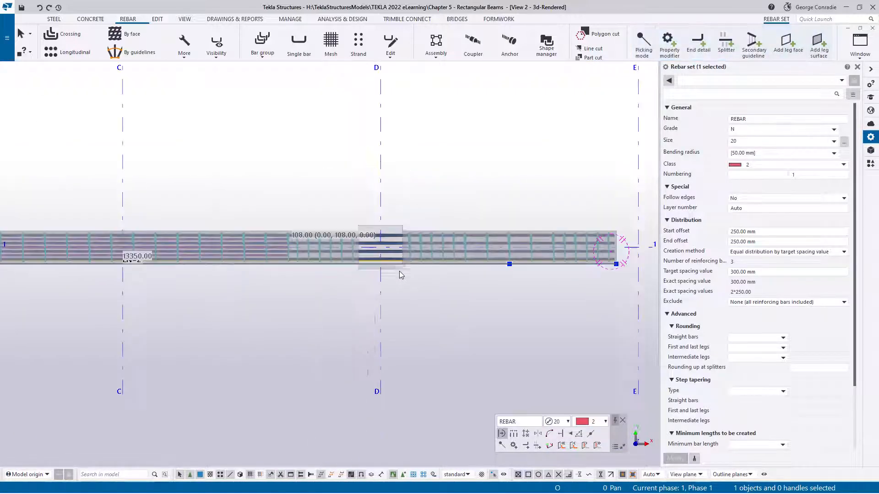
scroll(344, 273, "down", 2)
right_click(423, 264)
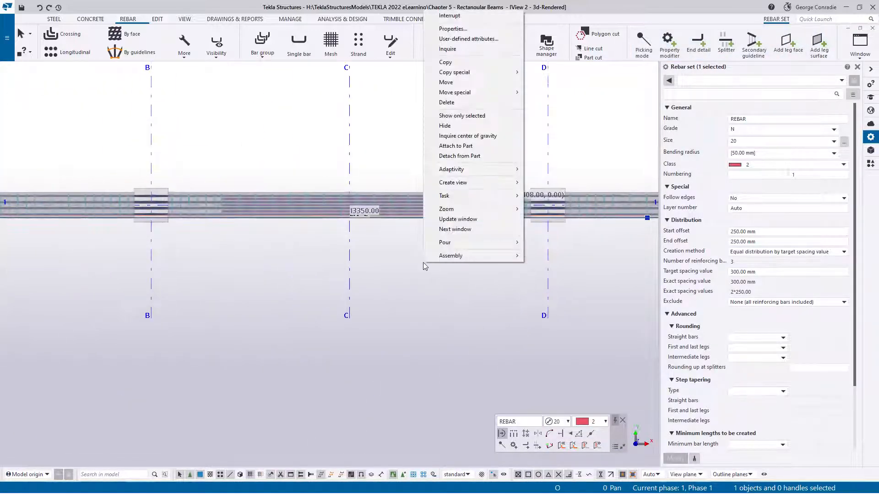
mouse_move(517, 73)
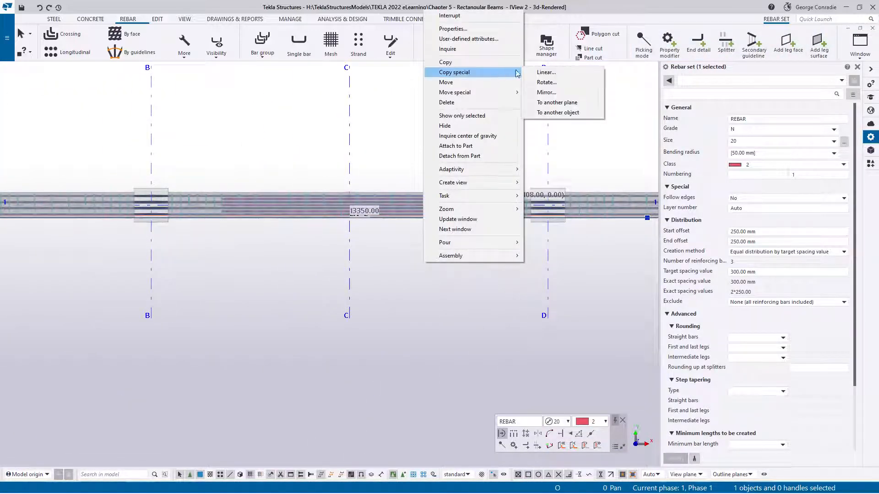
left_click(546, 92)
left_click(146, 202)
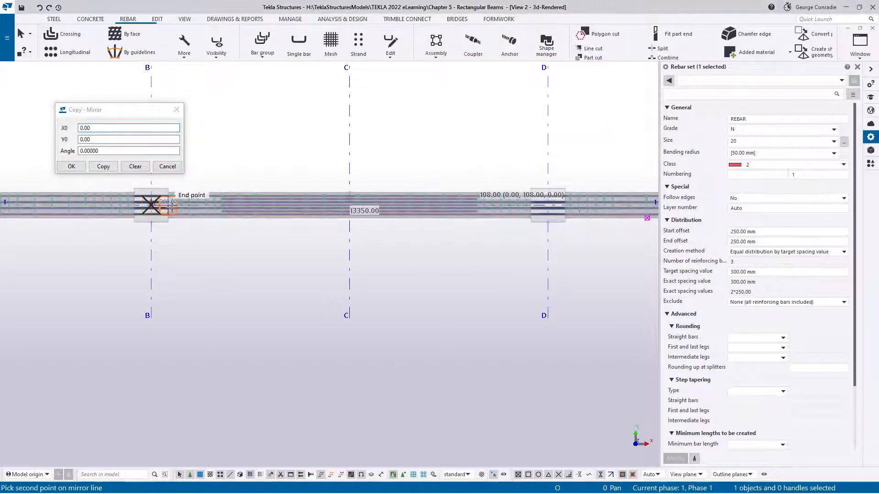
left_click(548, 207)
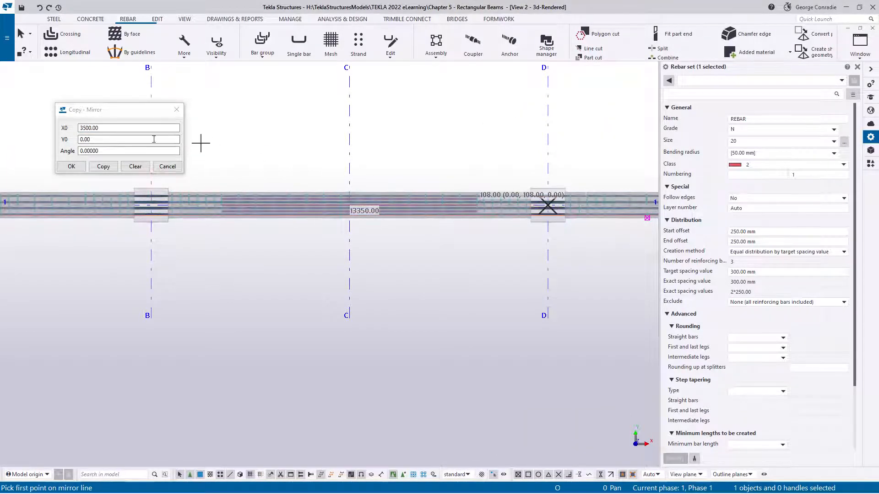
left_click(131, 168)
left_click(168, 168)
right_click(265, 145)
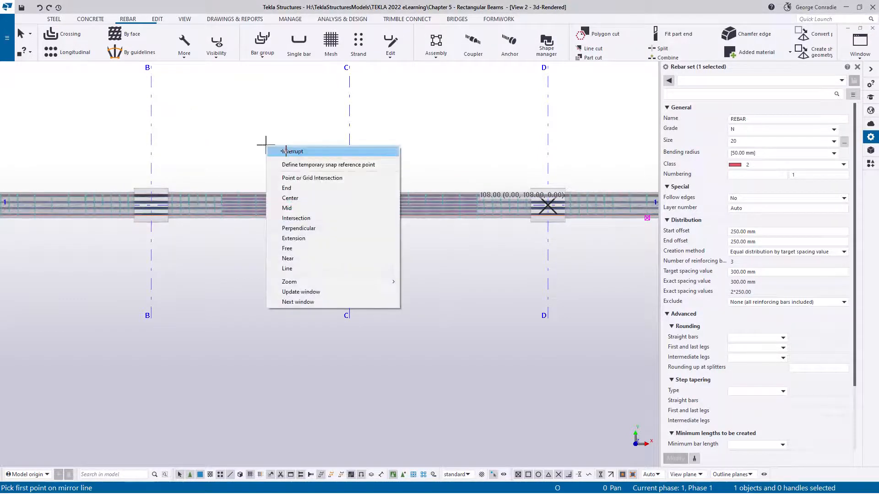
left_click(283, 150)
- Return to the 3D view and set its visible object group to standard
middle_click_drag(243, 198, 300, 151, "ctrl")
scroll(151, 237, "up", 5)
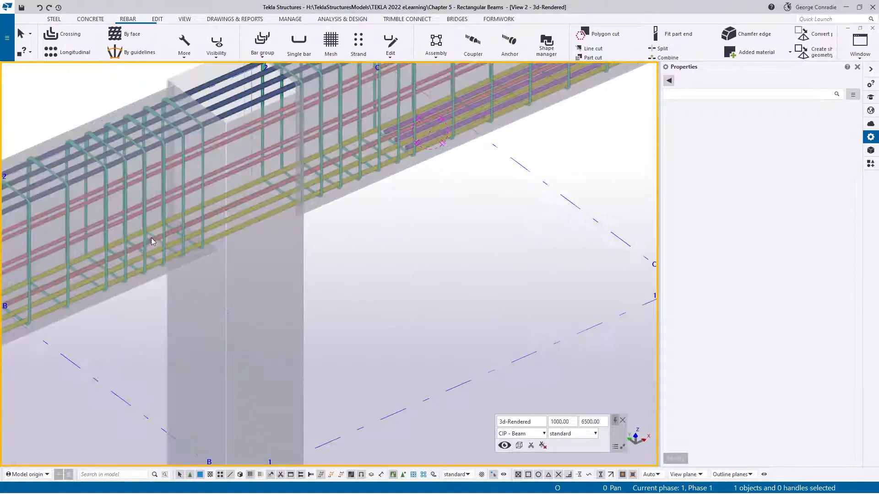
middle_click_drag(151, 237, 328, 288)
middle_click_drag(401, 204, 284, 229, "ctrl")
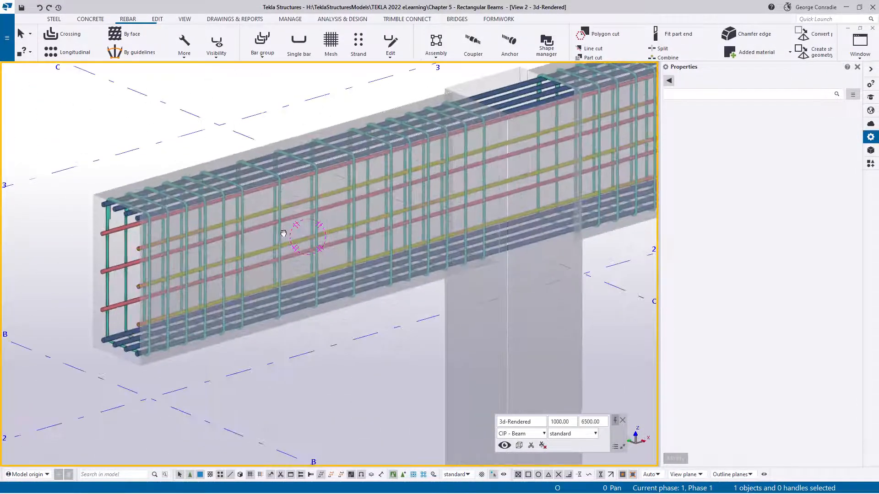
scroll(334, 226, "down", 5)
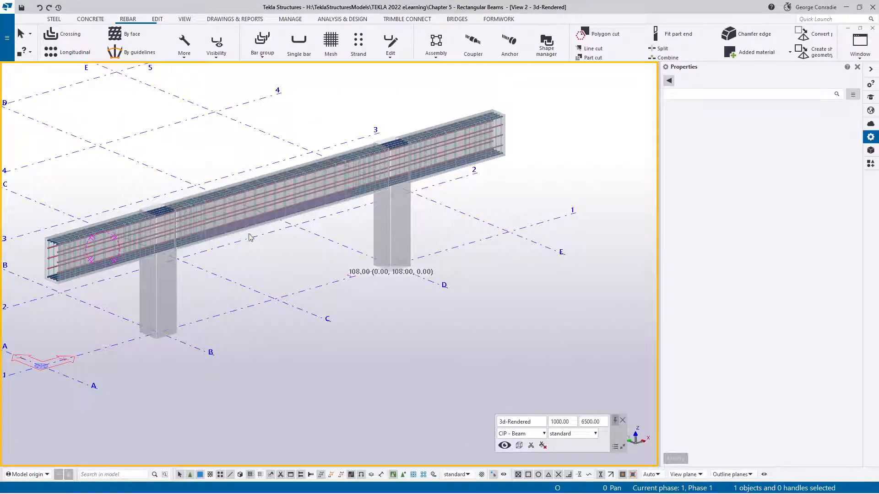
middle_click_drag(261, 218, 369, 221)
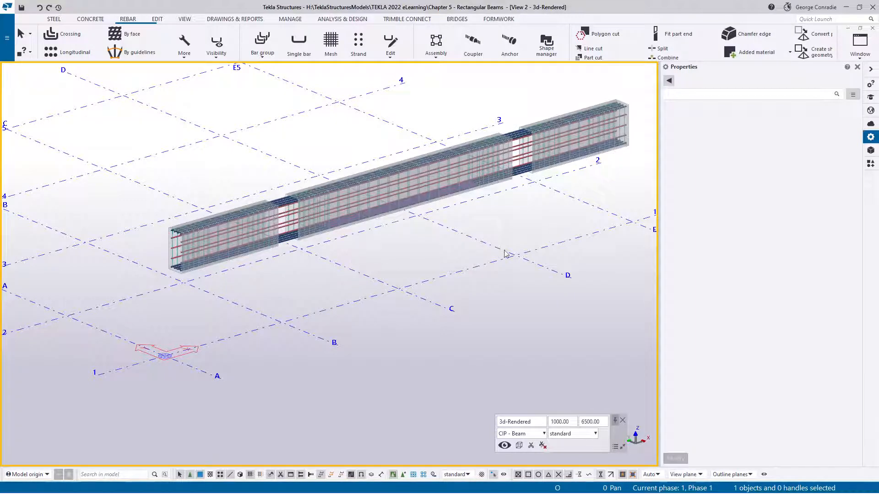
left_click(521, 433)
scroll(531, 321, "up", 3)
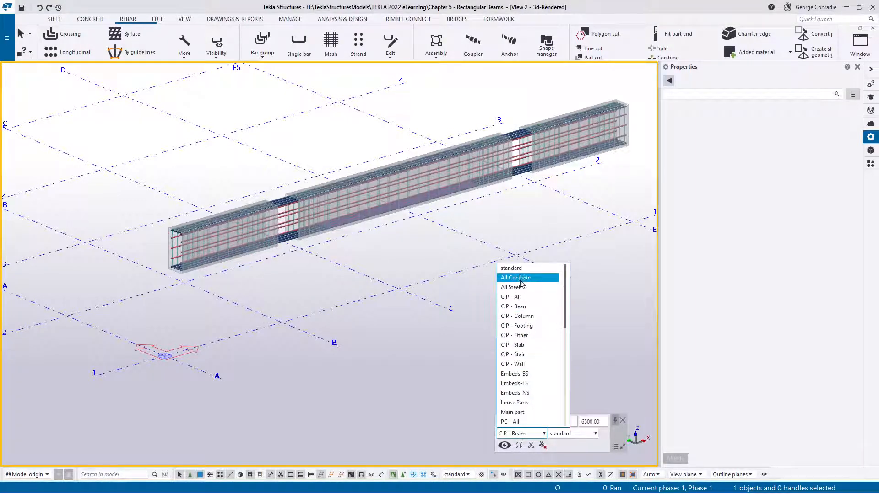
left_click(521, 270)
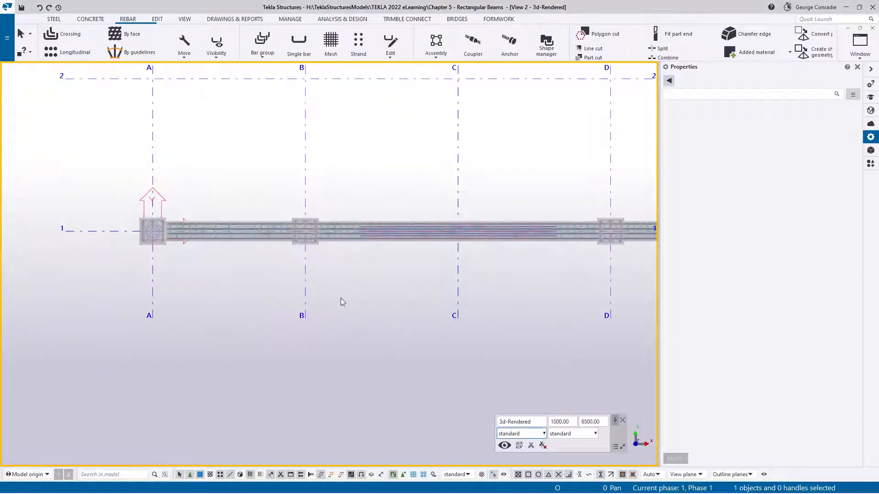
- Select the N24 bottom bar set at the grid A column and turn off the display of leg faces
middle_click_drag(341, 298, 375, 244, "ctrl")
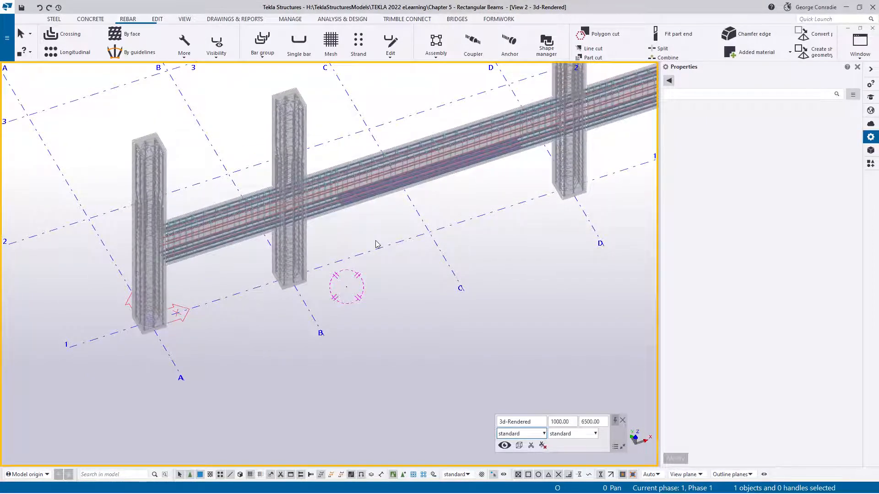
scroll(189, 231, "up", 3)
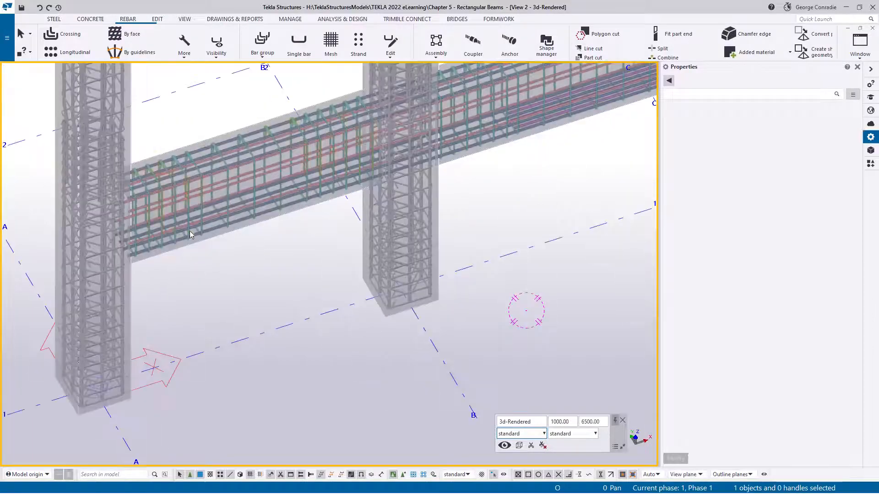
middle_click_drag(189, 231, 383, 306)
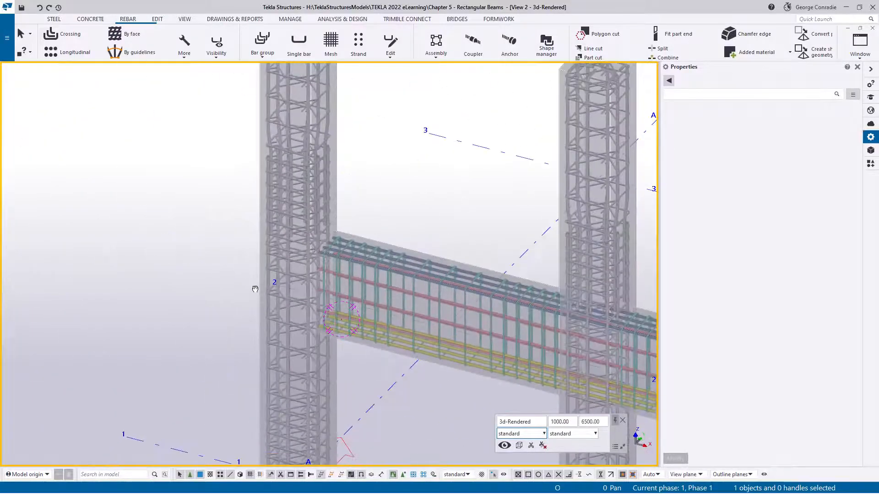
scroll(347, 325, "up", 5)
left_click(350, 325)
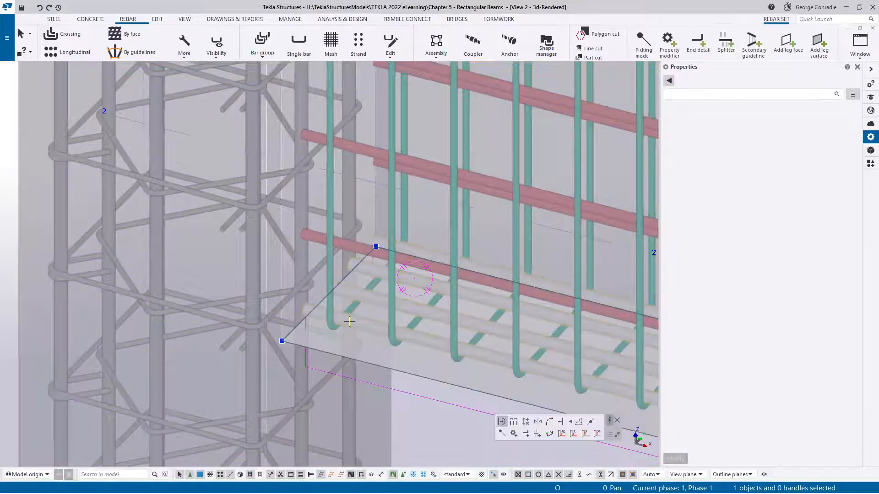
left_click(213, 42)
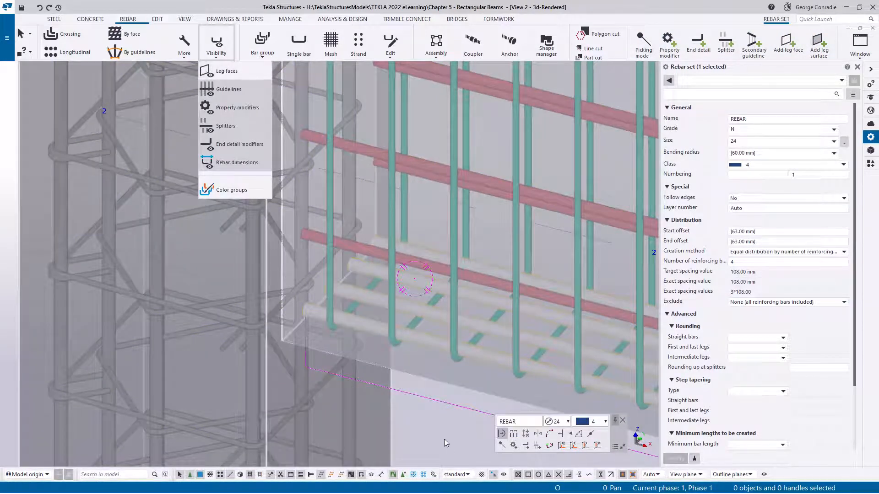
left_click(432, 430)
left_click(424, 340)
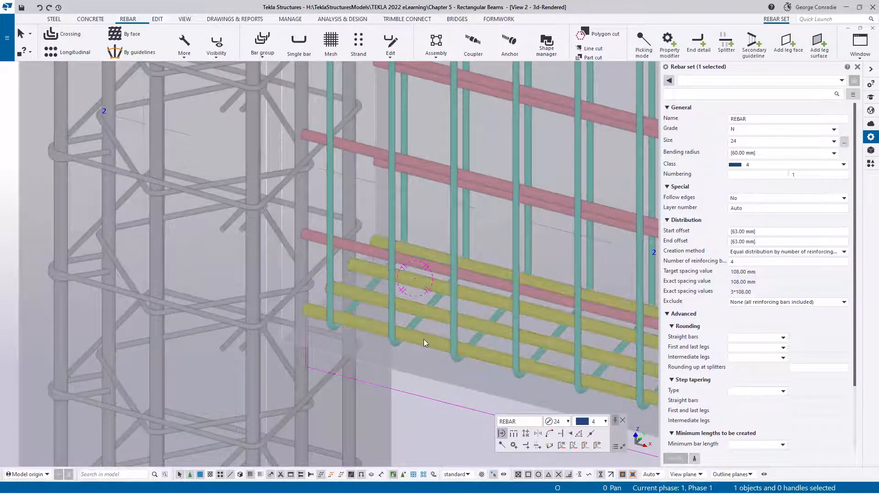
left_click(424, 340)
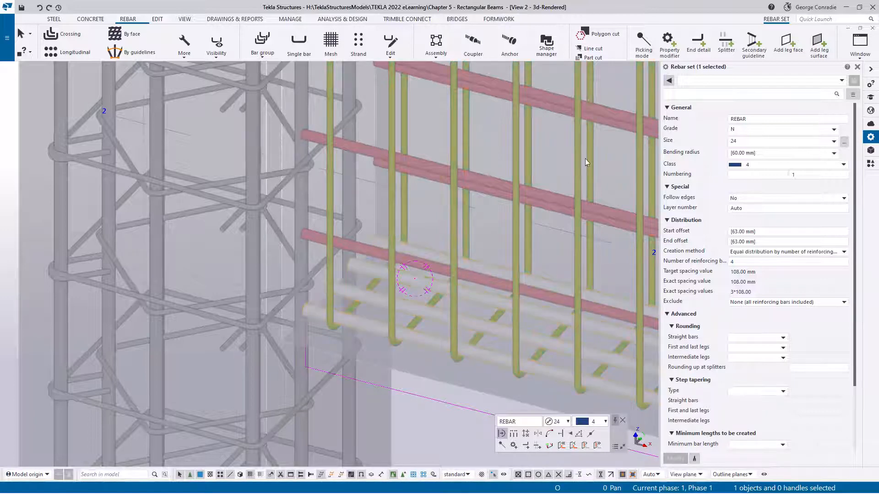
left_click(699, 45)
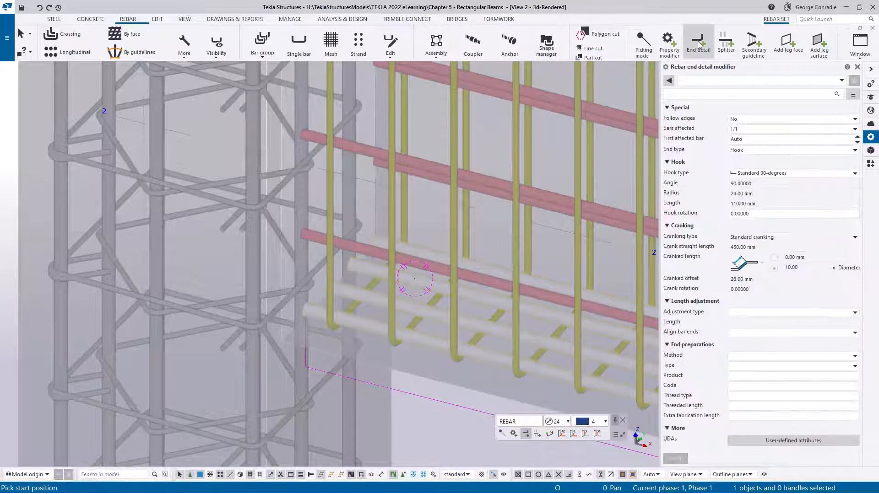
scroll(549, 229, "down", 2)
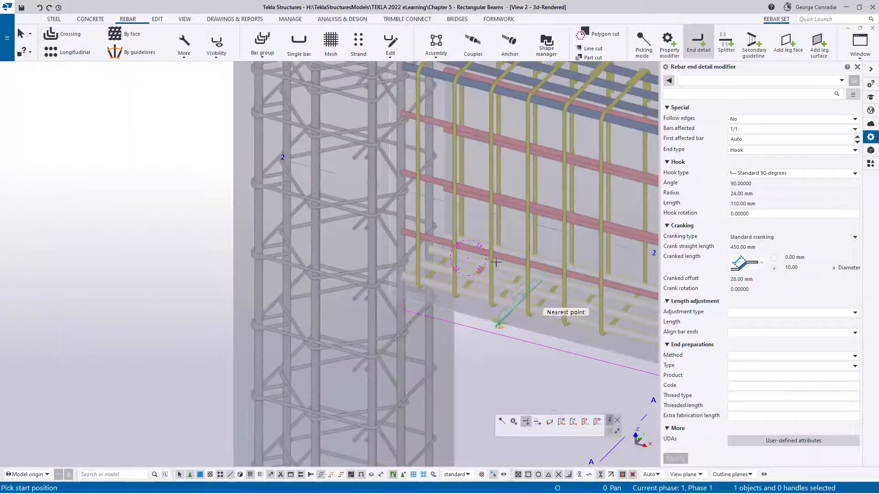
right_click(453, 340)
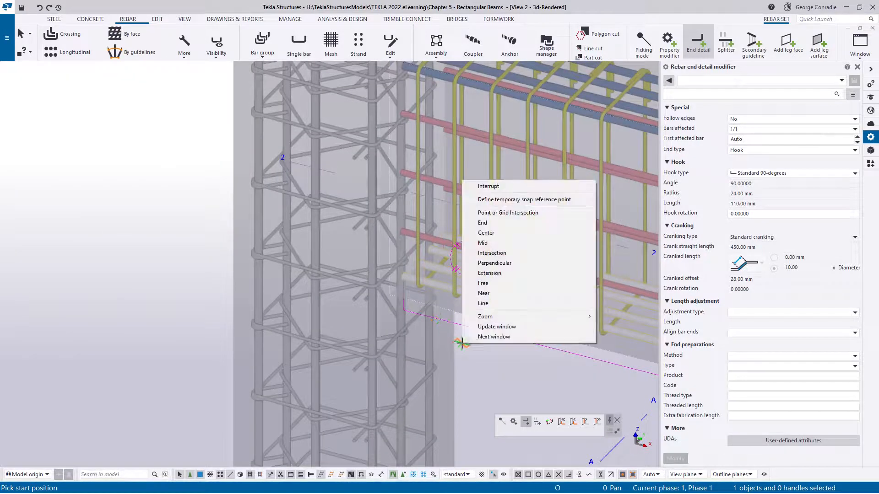
left_click(498, 186)
- Select the N24 bottom bar set at the grid A column and turn on the display of leg faces
scroll(458, 329, "up", 2)
left_click(441, 260)
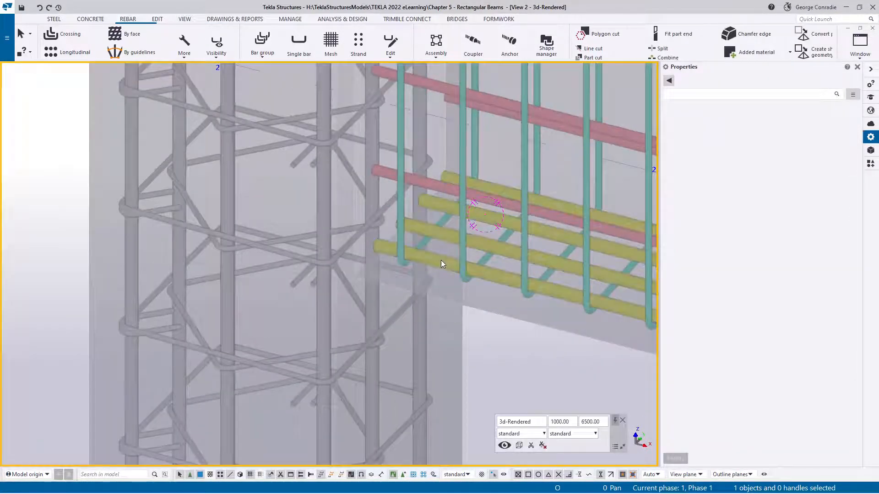
left_click(216, 45)
left_click(225, 73)
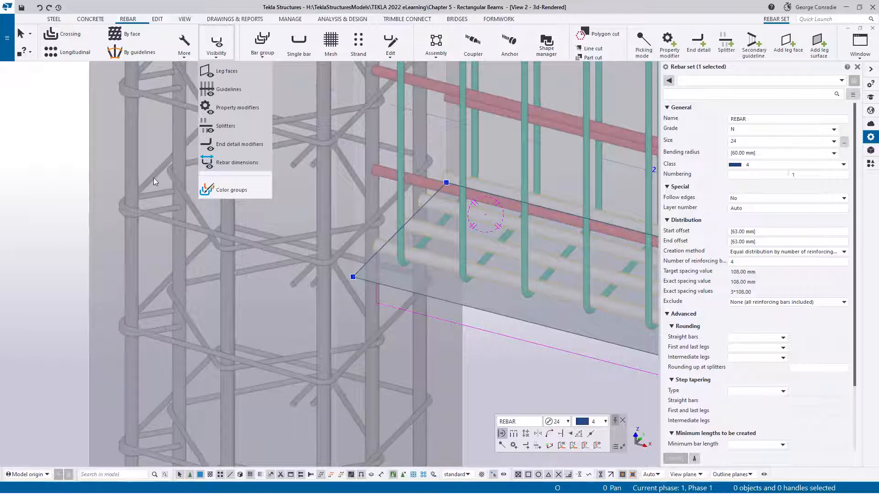
- Turn off the display of leg faces for the N24 bottom bar set
left_click(229, 73)
left_click(62, 165)
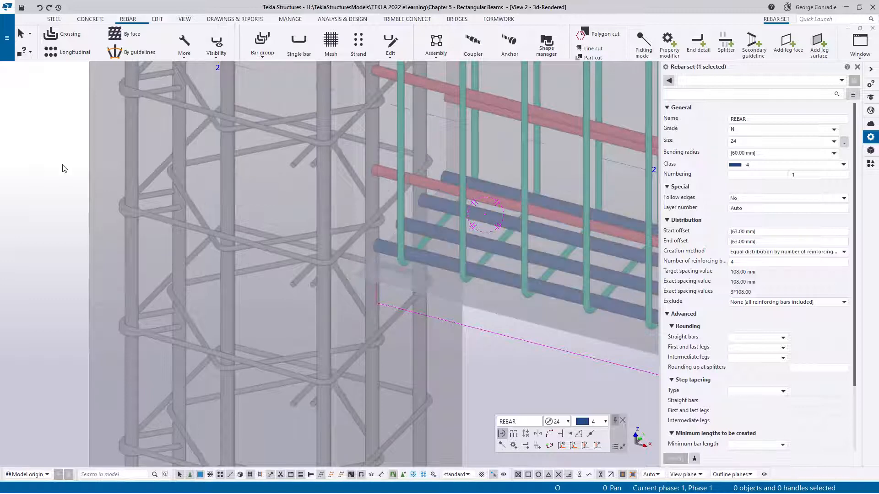
- Select the concrete column at grid A and check its profile size and the side concrete cover for rebar sets
scroll(383, 257, "down", 3)
scroll(387, 260, "down", 1)
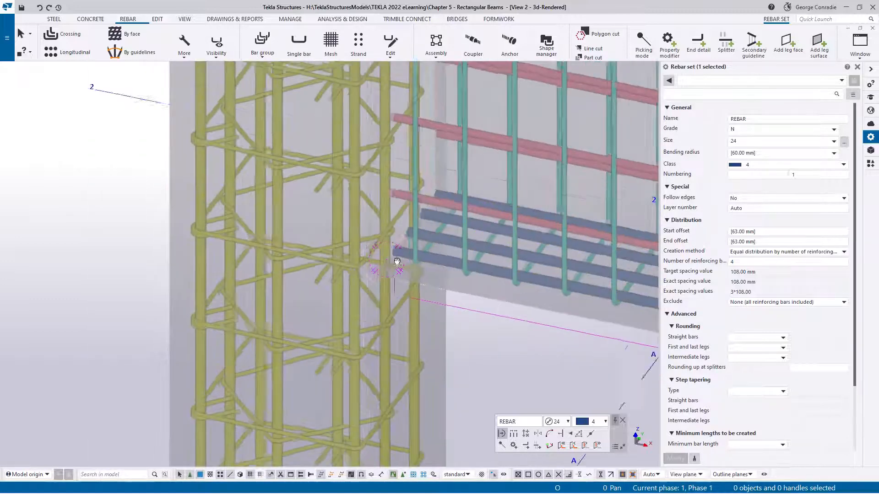
scroll(387, 259, "up", 2)
left_click(443, 328)
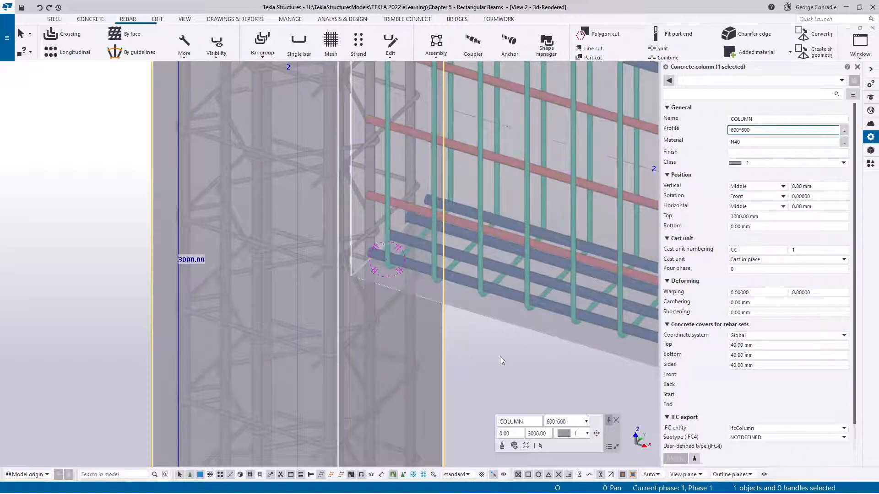
left_click(498, 357)
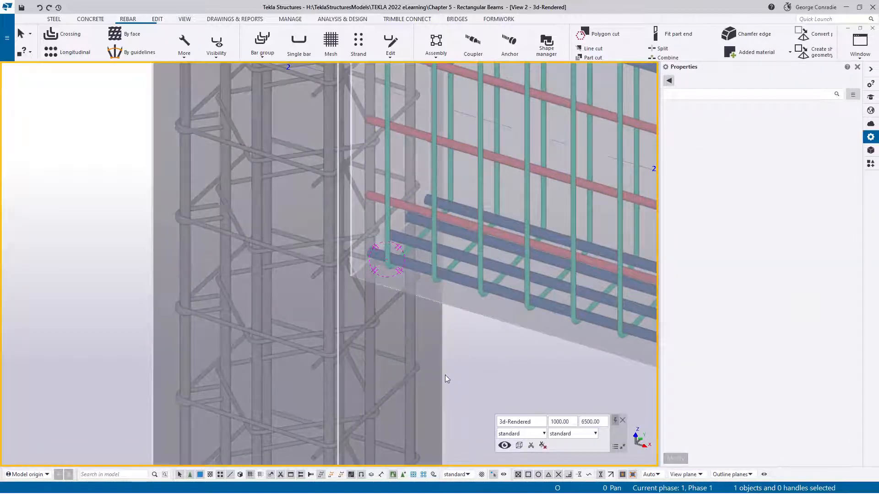
left_click(445, 374)
left_click(734, 365)
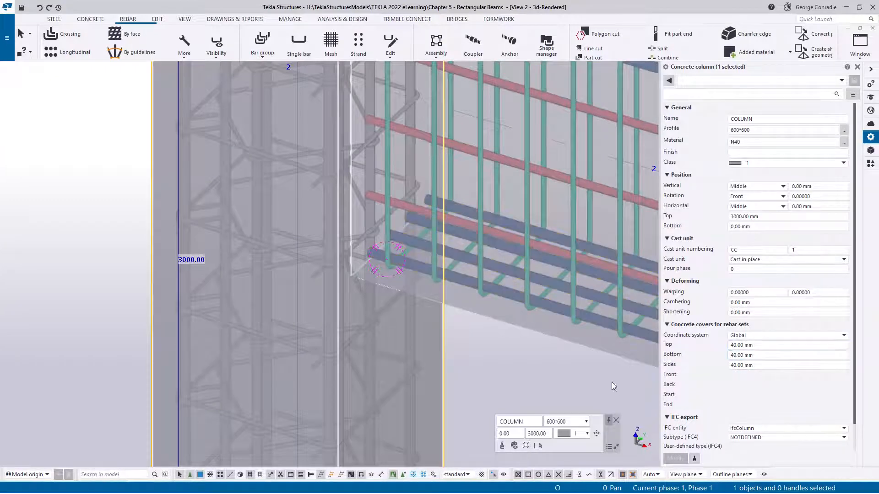
left_click(580, 392)
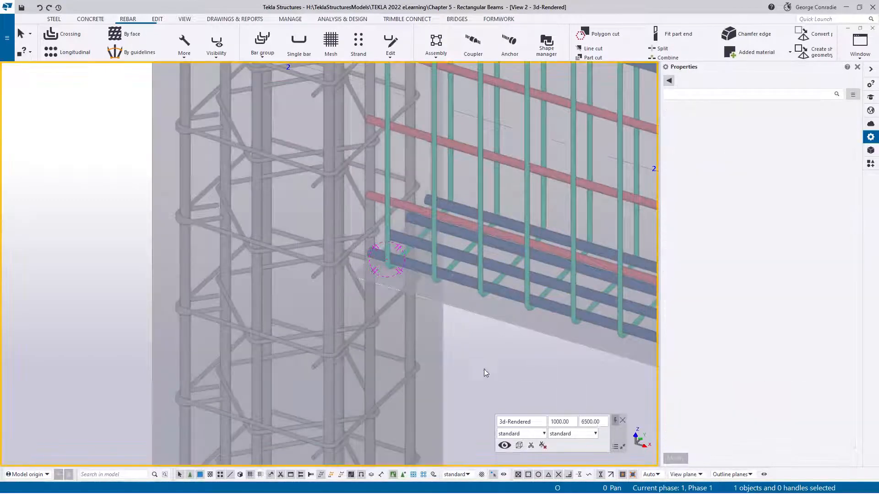
- Open the rectangular column reinforcement component's properties and review the stirrup settings
left_click(310, 351)
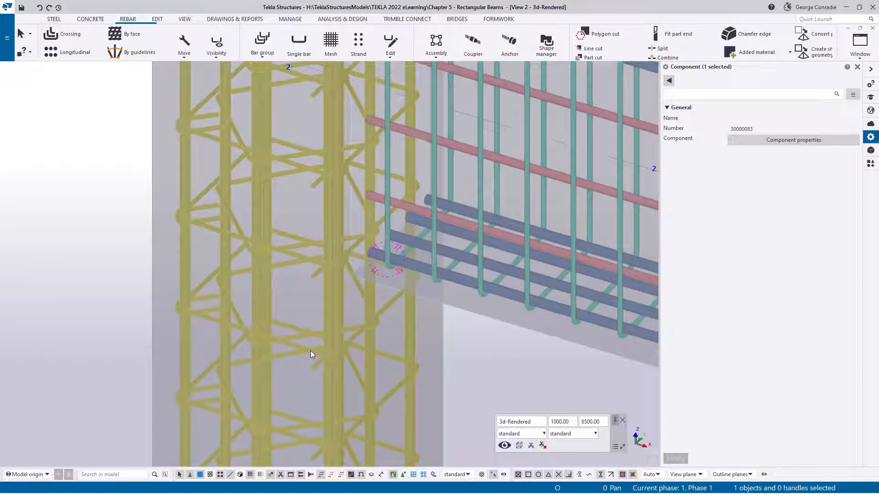
double_click(311, 352)
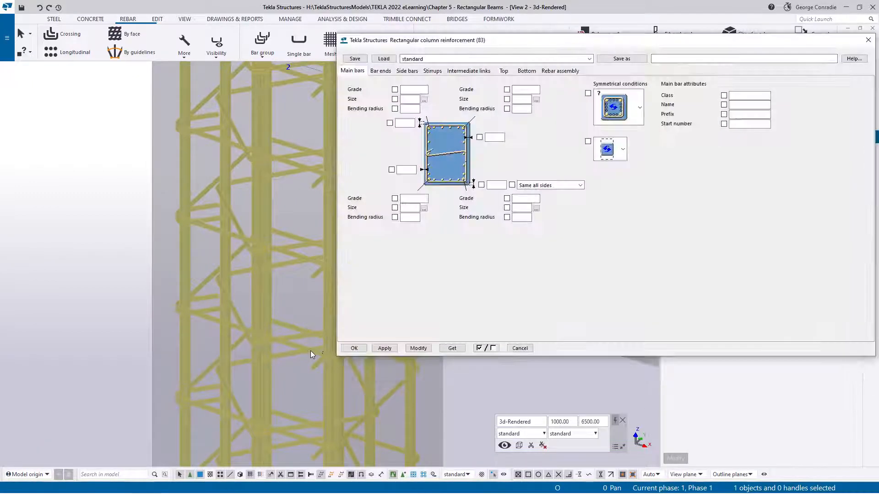
left_click(434, 71)
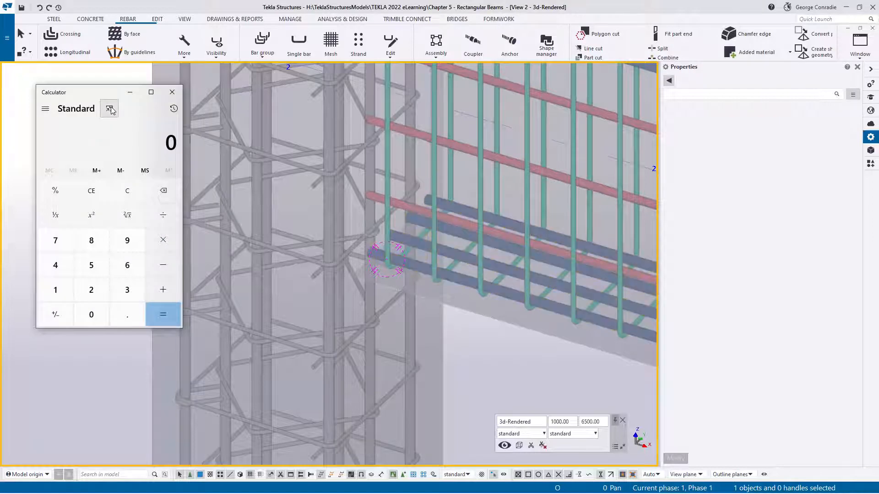
- Switch to Calculator, keep it on top of the model window and enter the 600 mm column width
left_click(110, 108)
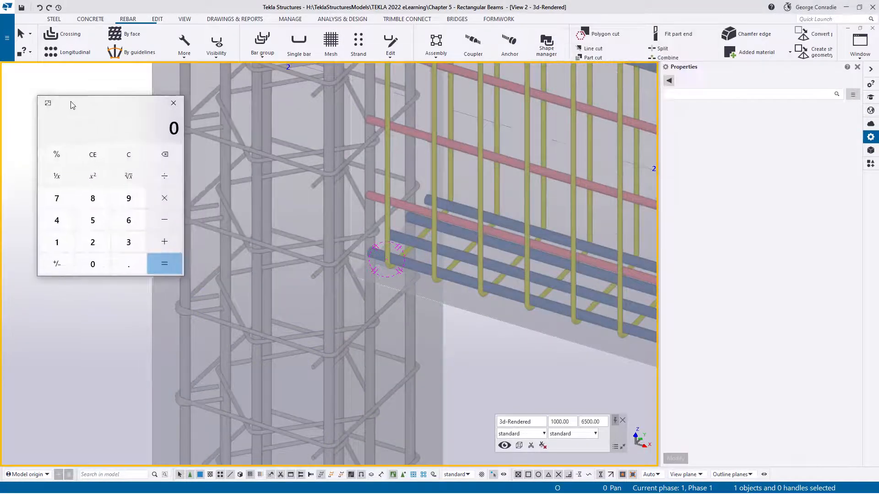
middle_click_drag(229, 197, 280, 193)
left_click(121, 106)
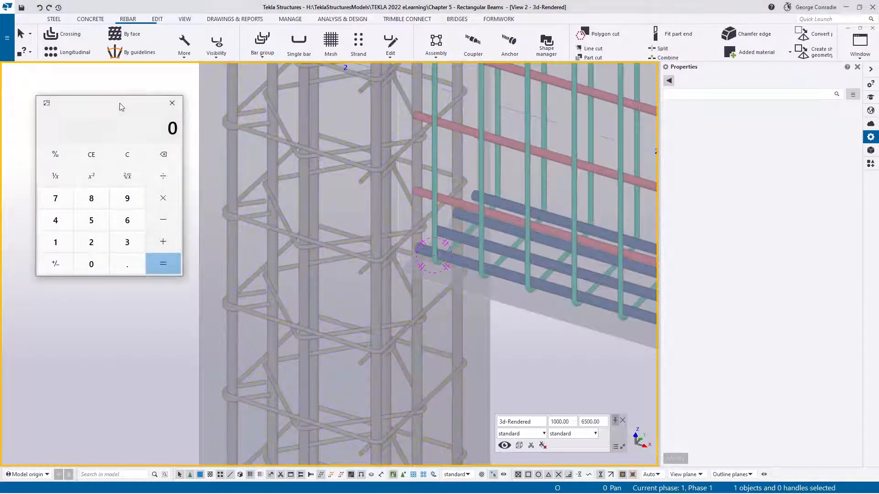
type("600")
- Start an end detail modifier on the N24 bottom bar set with the standard settings and an end offset of 600 mm
left_click(459, 260)
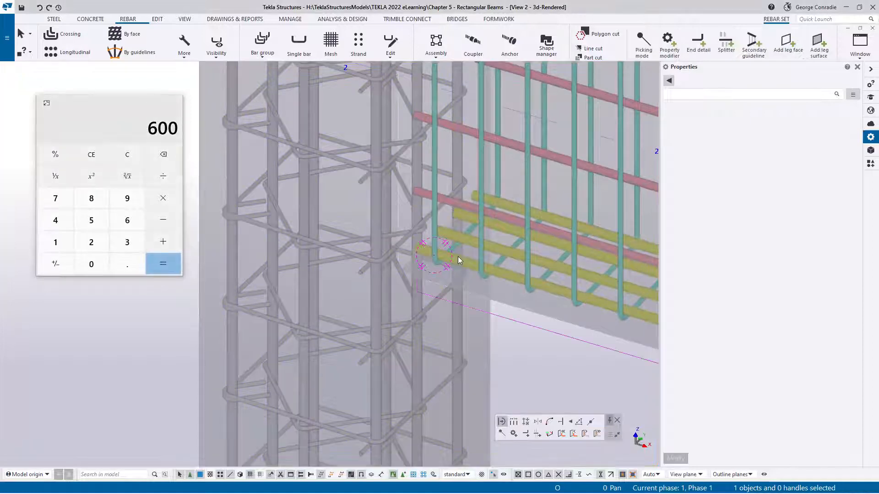
left_click(698, 46)
left_click(708, 80)
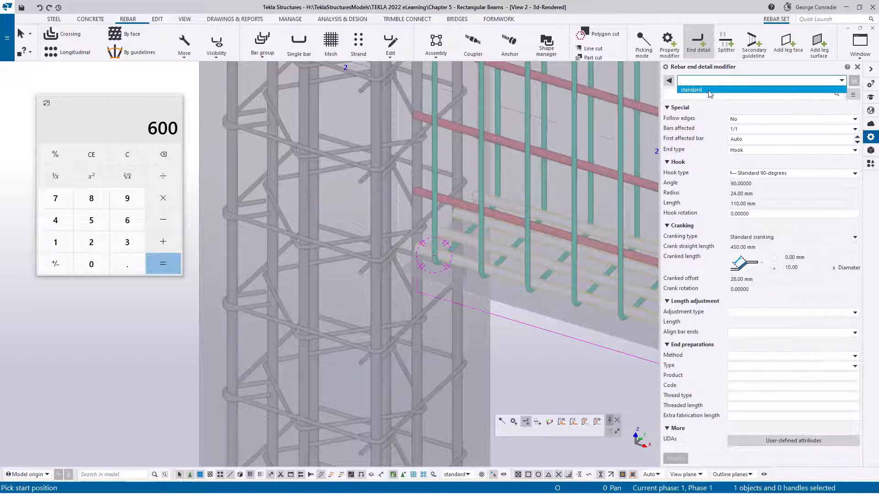
left_click(708, 91)
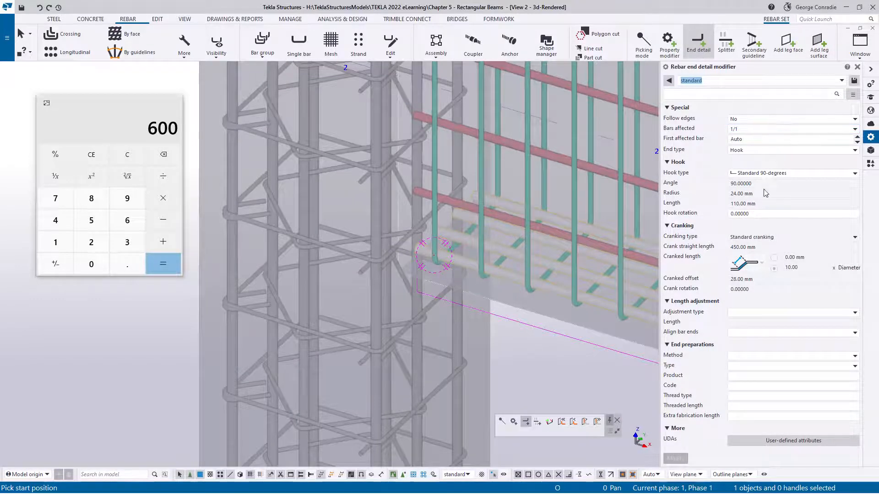
left_click(756, 315)
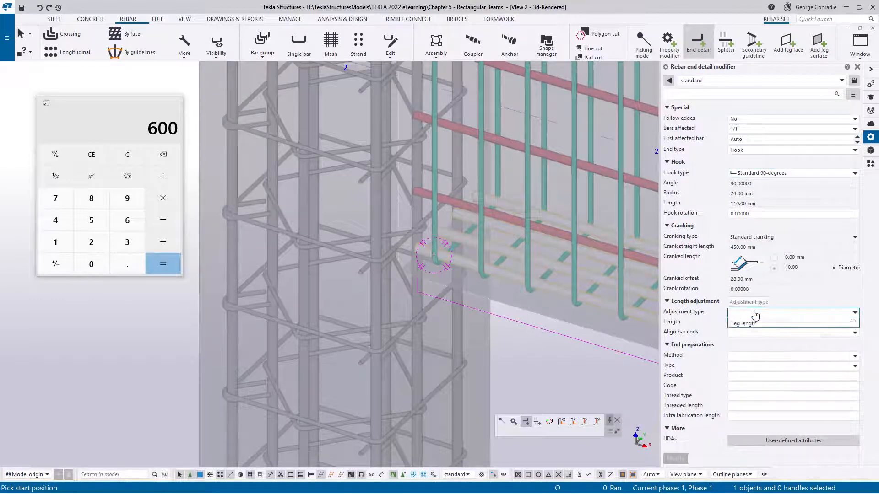
left_click(758, 332)
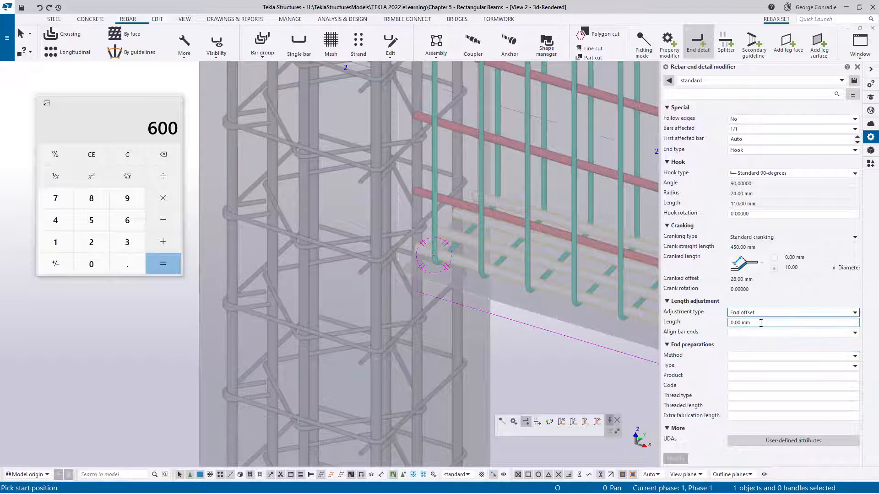
left_click(761, 324)
type("600")
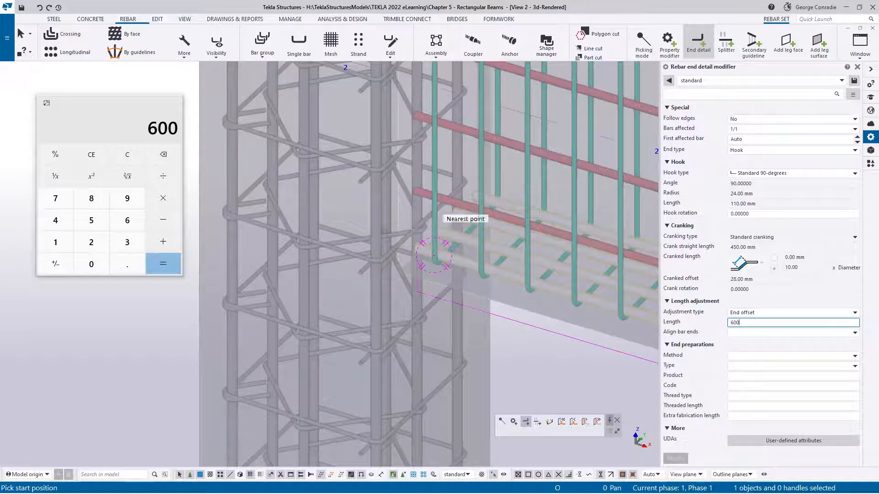
- Place the end detail modifier on the bottom bars at the grid A column face and end the command
left_click(407, 260)
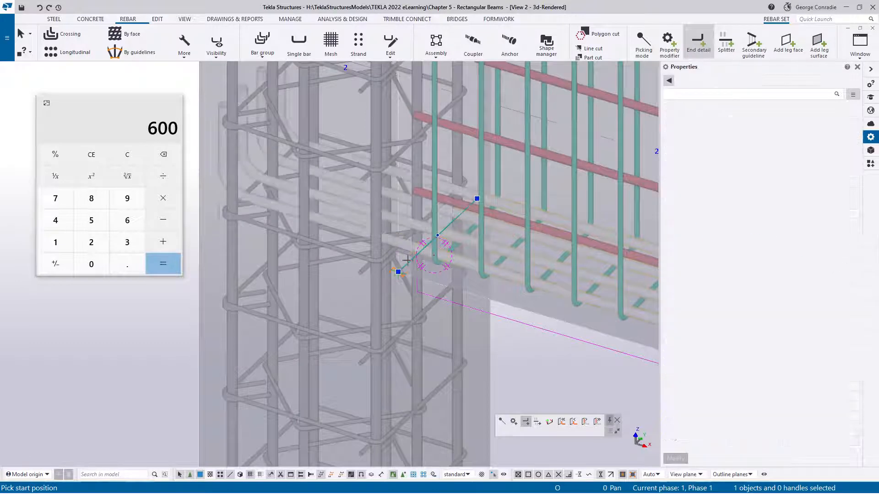
right_click(359, 187)
left_click(387, 193)
middle_click_drag(359, 249, 324, 182, "ctrl")
middle_click_drag(439, 254, 386, 251)
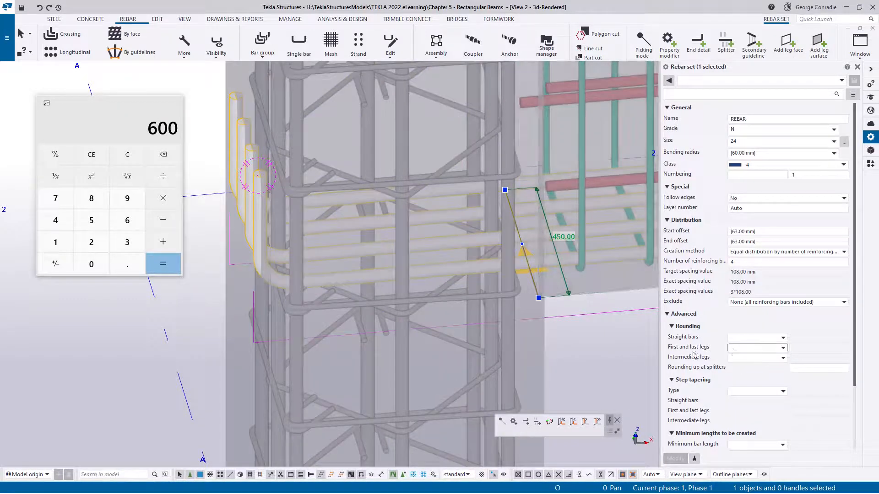
- Calculate the reduced end offset in Calculator by subtracting 14.5, 40 and 12 from 600
left_click(128, 104)
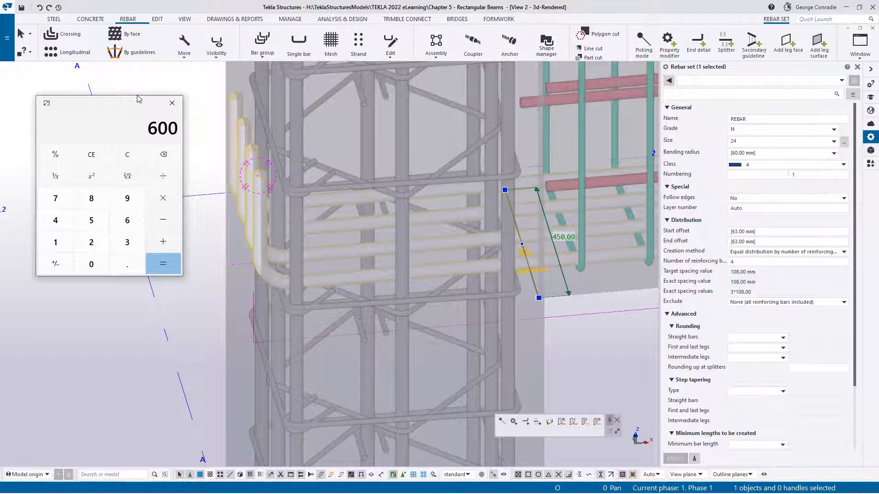
type("14.5")
key("Return")
type("-40")
key("Return")
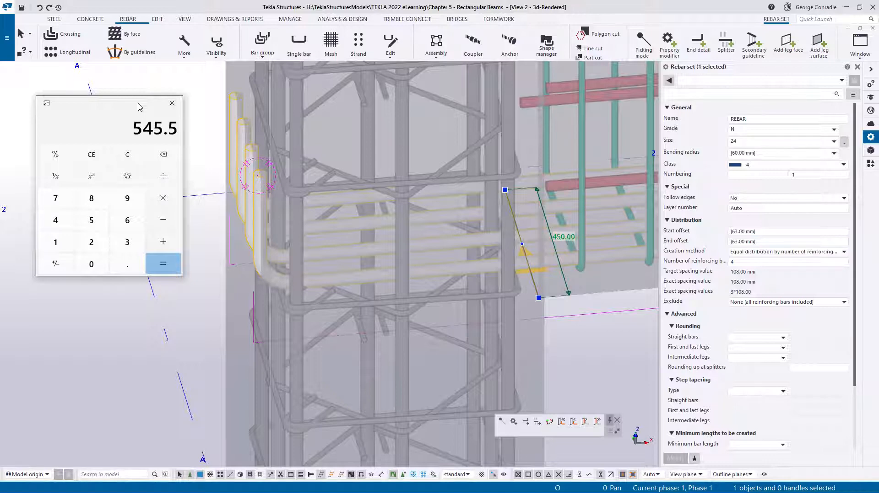
type("-12")
key("Return")
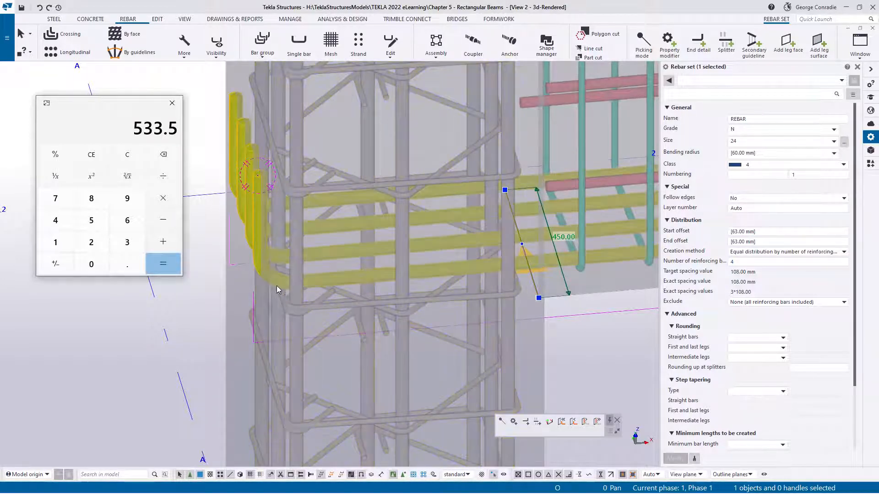
- Set the bottom bars' end detail modifier to an end offset length of 533.5 mm and inspect the hooks inside the column
left_click(532, 281)
left_click(709, 320)
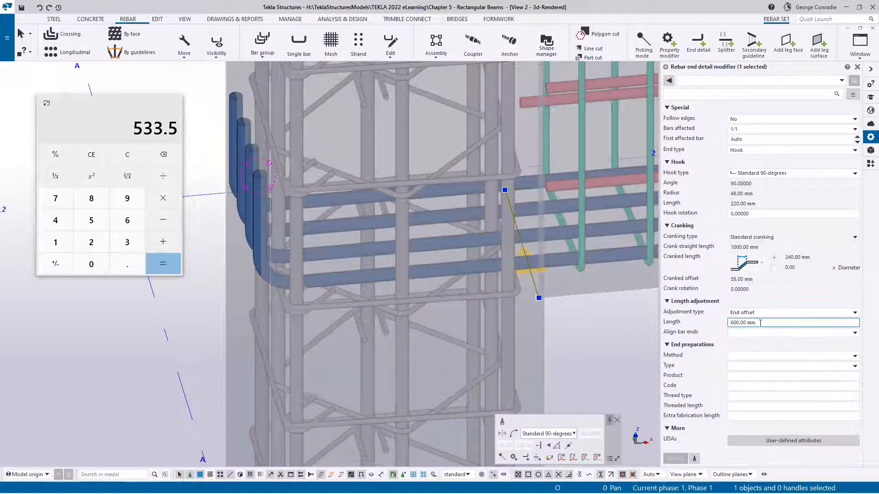
type("533.5")
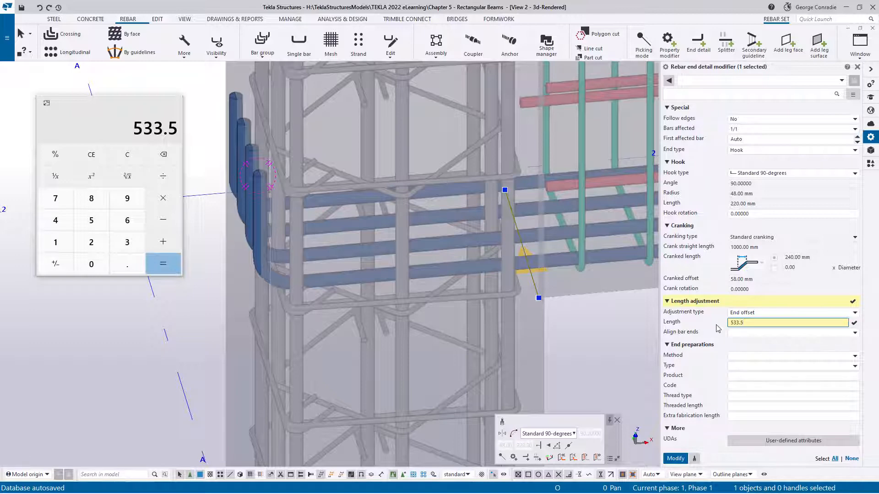
key("Return")
middle_click_drag(293, 175, 246, 149, "ctrl")
scroll(300, 179, "up", 10)
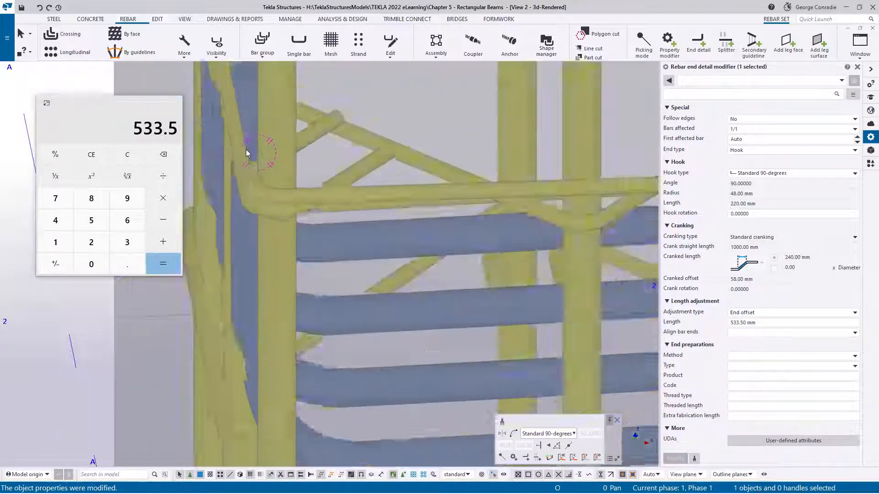
scroll(246, 149, "down", 5)
middle_click_drag(259, 207, 304, 181)
scroll(304, 179, "down", 4)
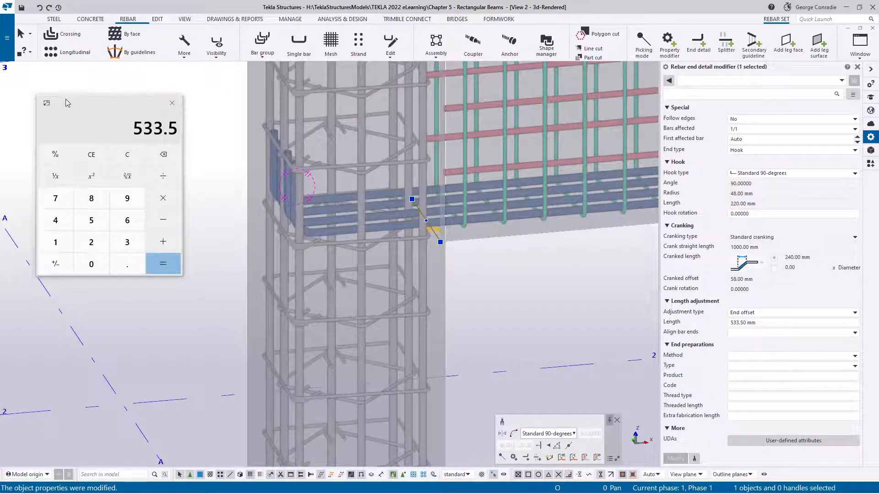
- Return Calculator to its full view, close it and clear the selection in the model
left_click(46, 103)
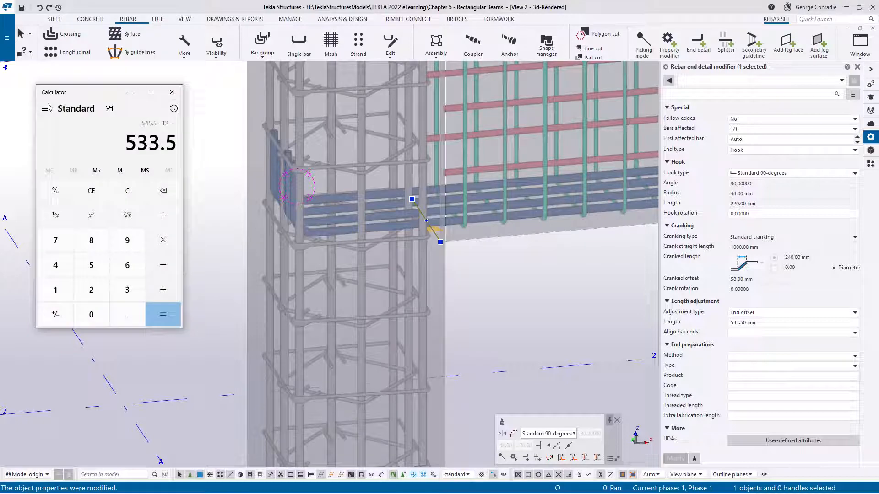
left_click(171, 94)
left_click(539, 292)
- Add a 90-degree hook end detail modifier with a 533.5 mm end offset to the N24 top bar set at the grid A column
scroll(473, 257, "down", 3)
middle_click_drag(476, 236, 419, 266, "ctrl")
middle_click_drag(483, 173, 430, 232)
scroll(449, 157, "up", 3)
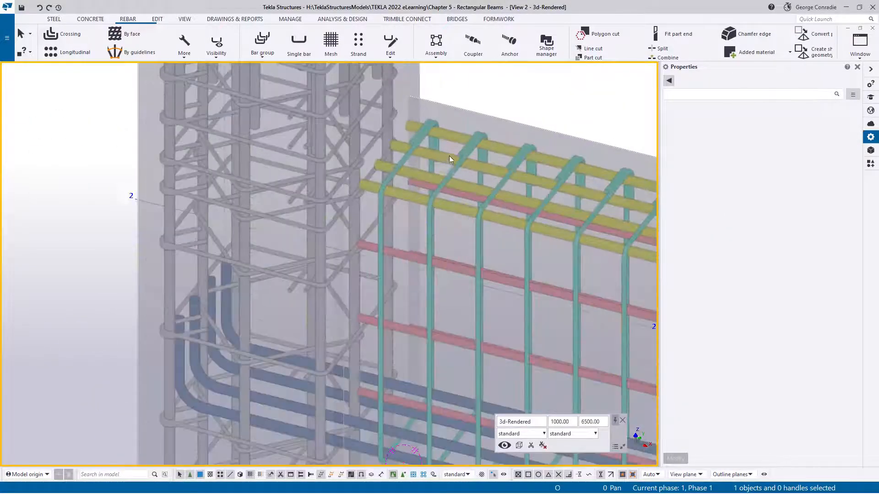
left_click(448, 134)
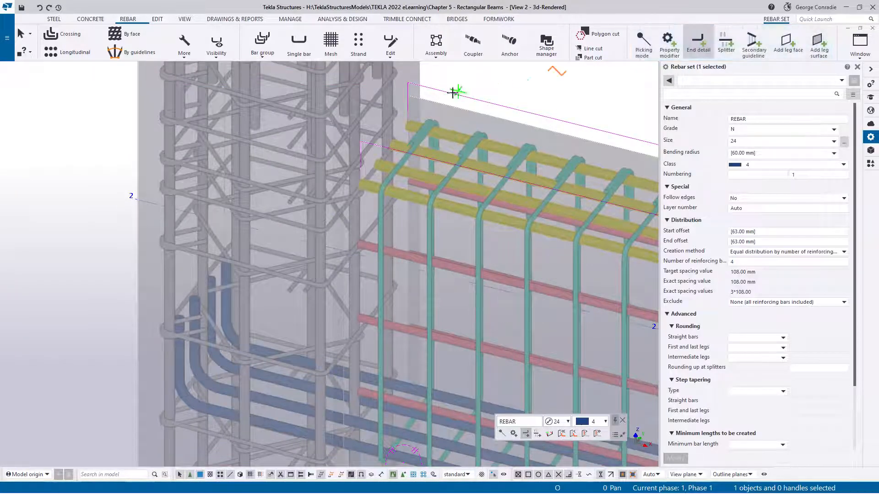
left_click(396, 110)
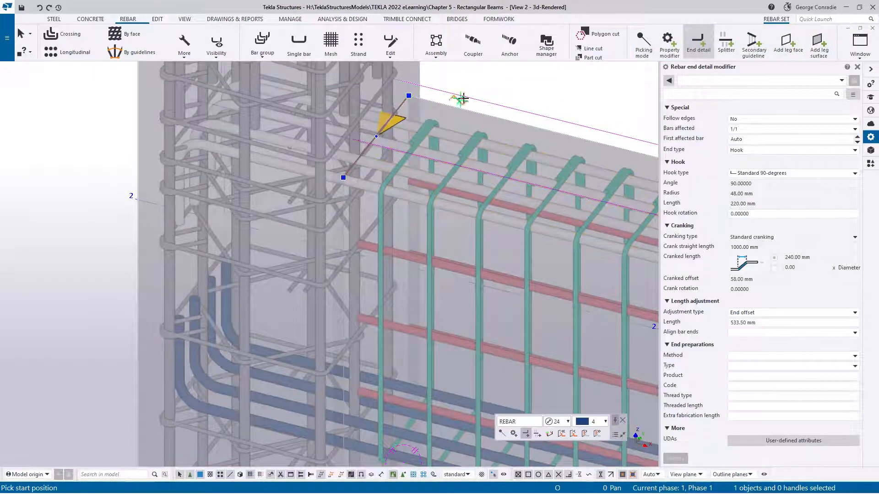
right_click(511, 77)
left_click(526, 86)
left_click(528, 92)
- Change the top bars' end detail modifier at the grid A column to a custom hook with a 350 mm length
middle_click_drag(435, 155, 497, 151)
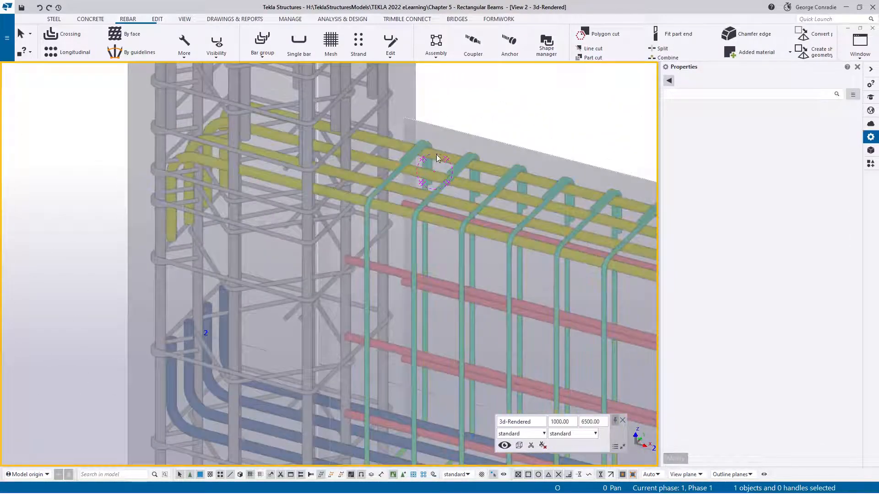
left_click(187, 215)
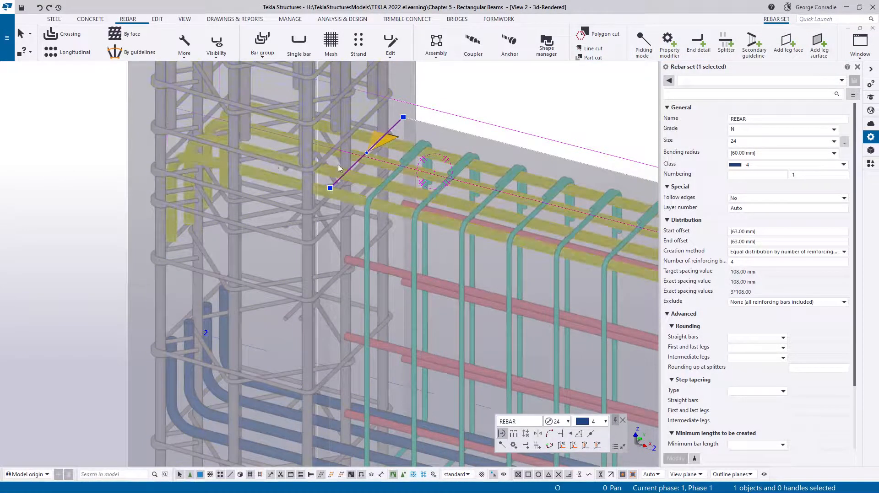
left_click(350, 168)
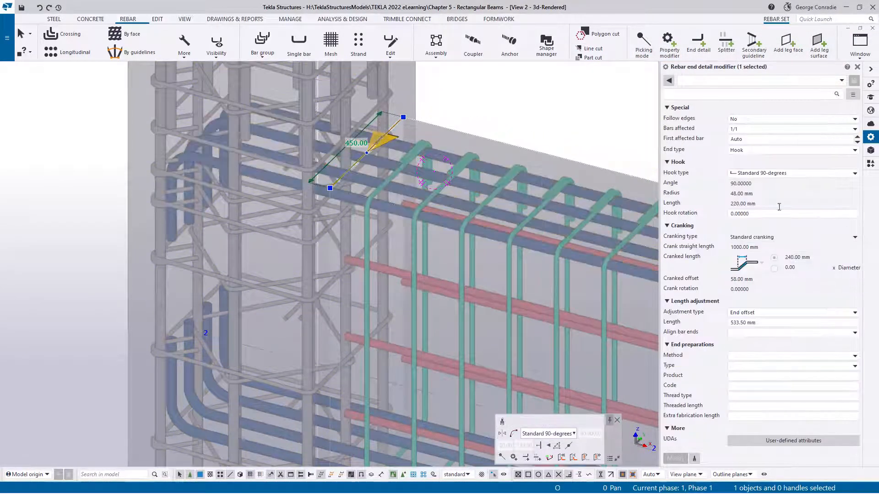
left_click(773, 176)
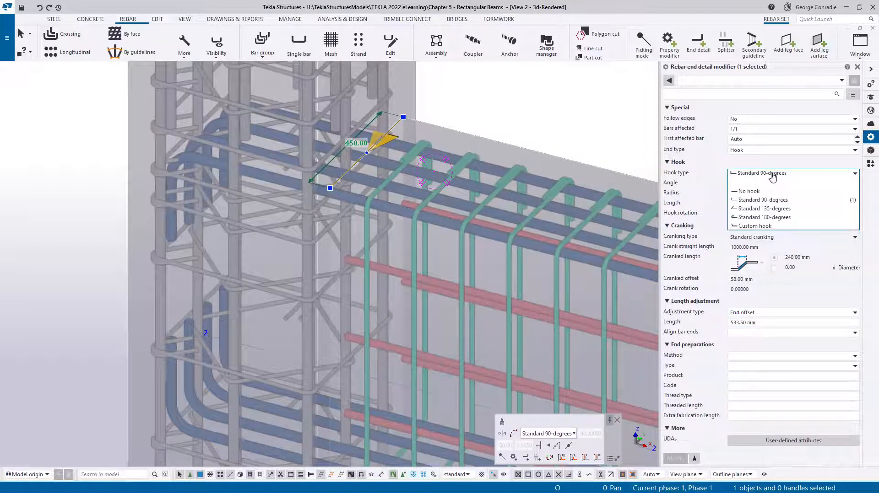
left_click(762, 226)
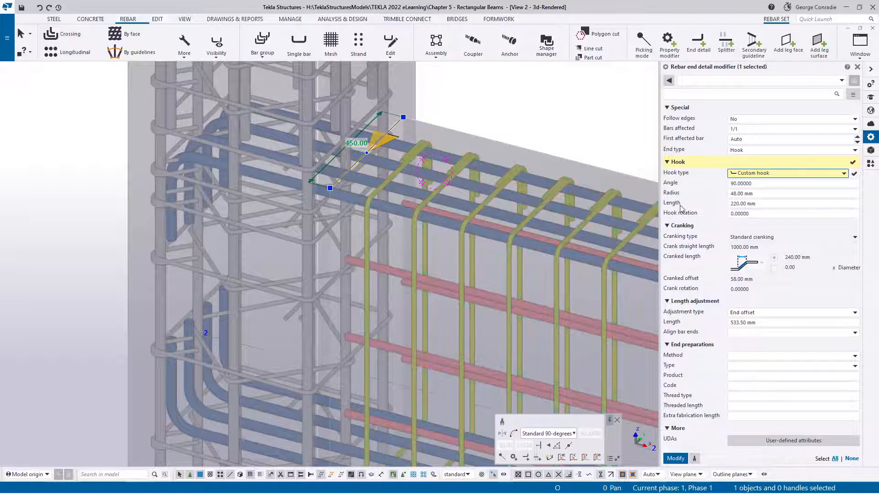
left_click(730, 205)
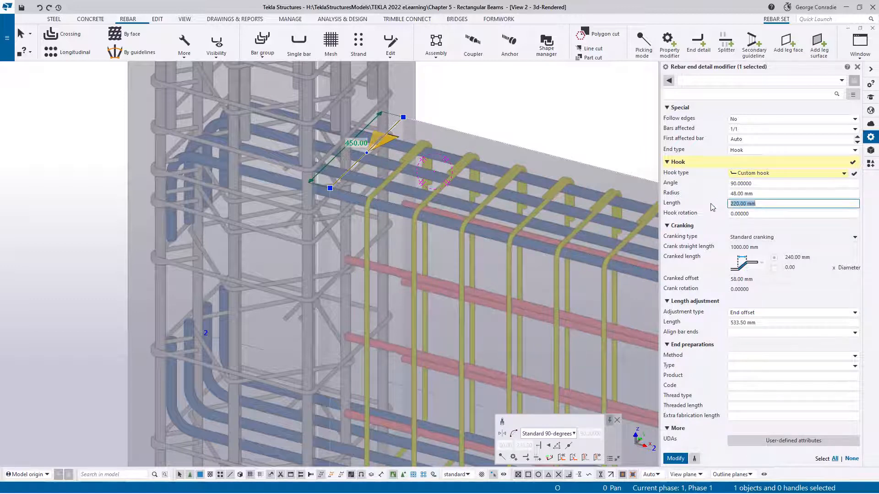
type("350")
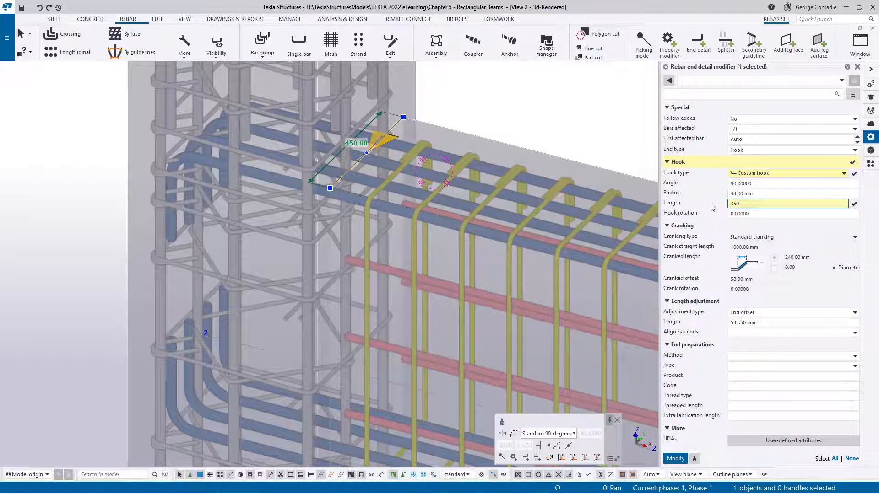
key("Return")
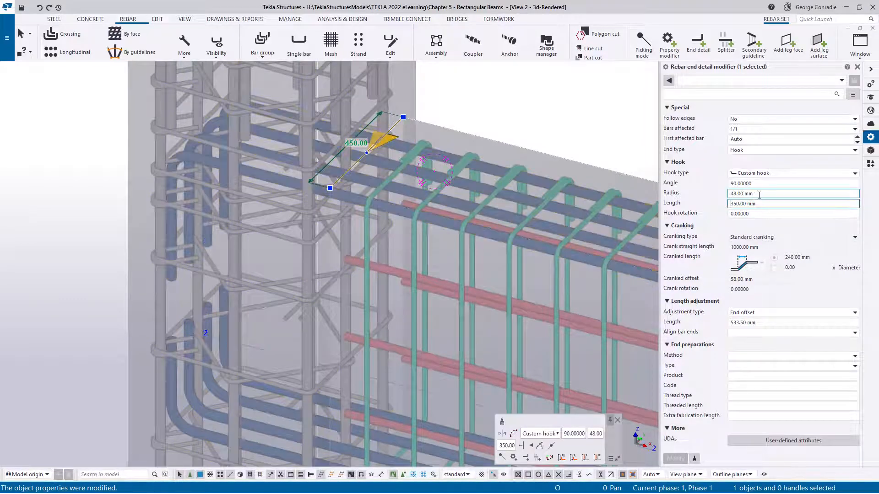
- Set the top bars' custom hook radius to 100 mm and inspect the bent bar ends inside the column
left_click(731, 194)
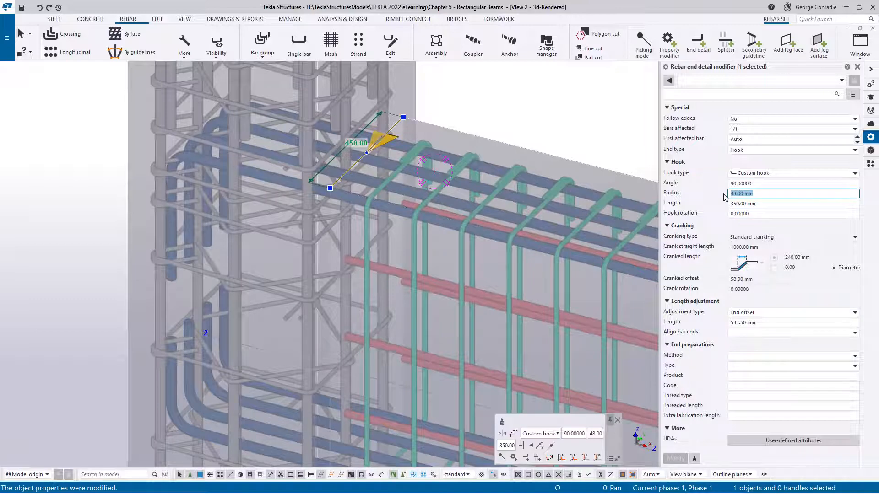
type("100")
key("Return")
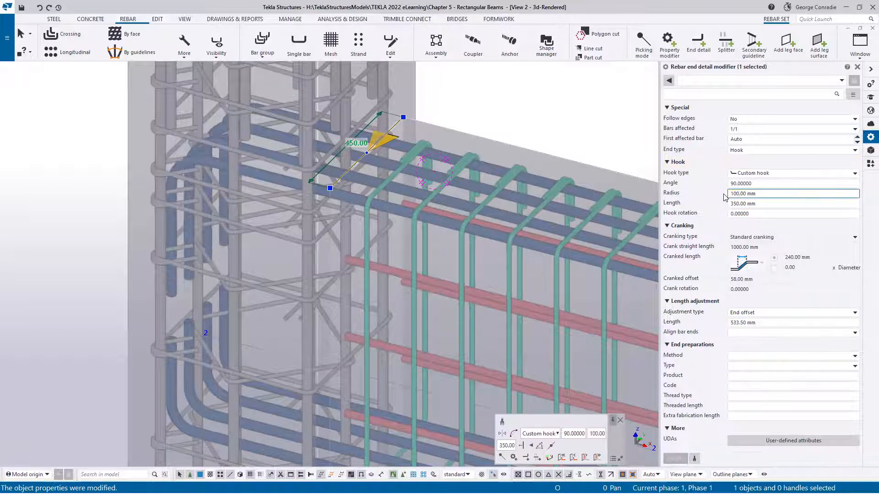
left_click(530, 106)
scroll(356, 185, "down", 3)
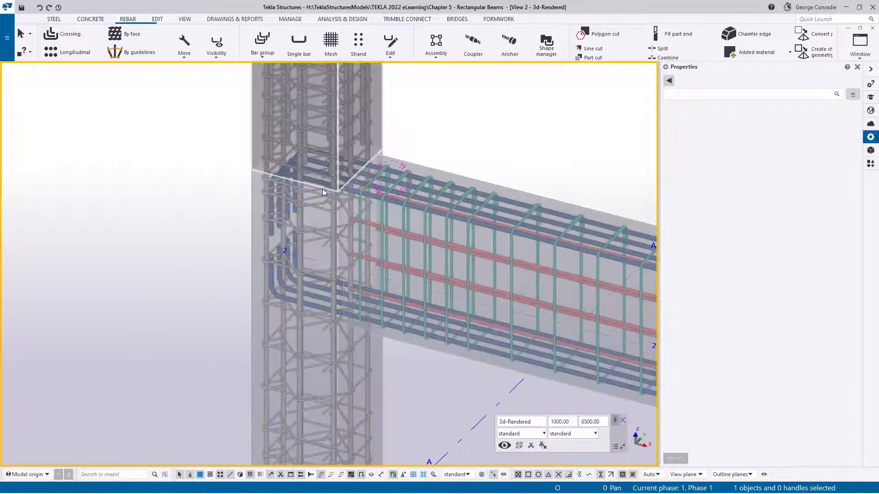
middle_click_drag(323, 188, 430, 108, "ctrl")
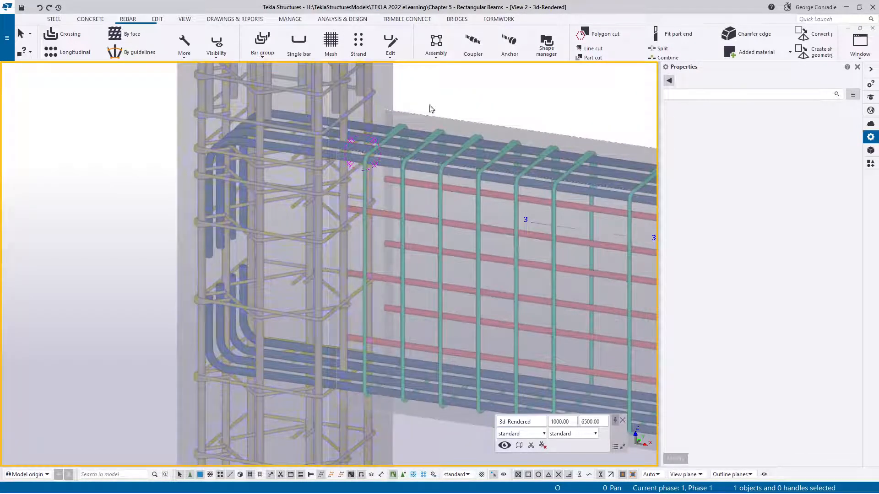
- Copy the top and bottom bars' end detail modifiers from the grid A beam corner to the matching corner at the beam's opposite end
left_click(379, 128)
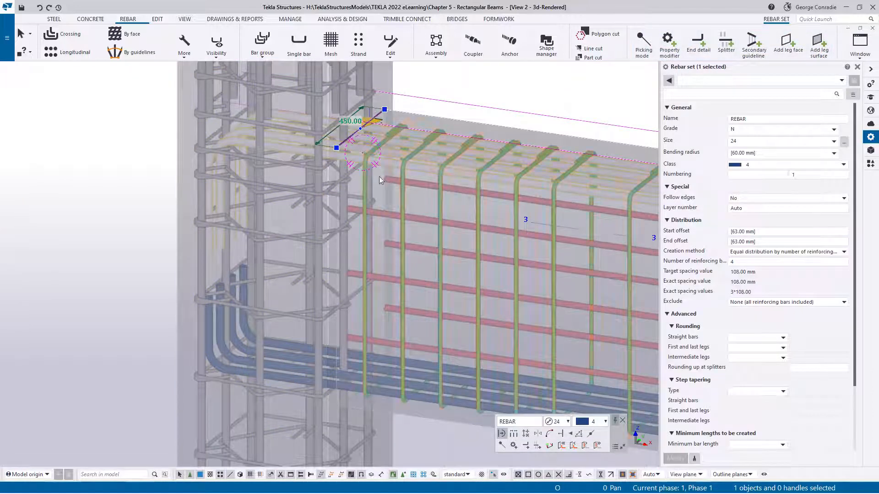
left_click(392, 371, "shift")
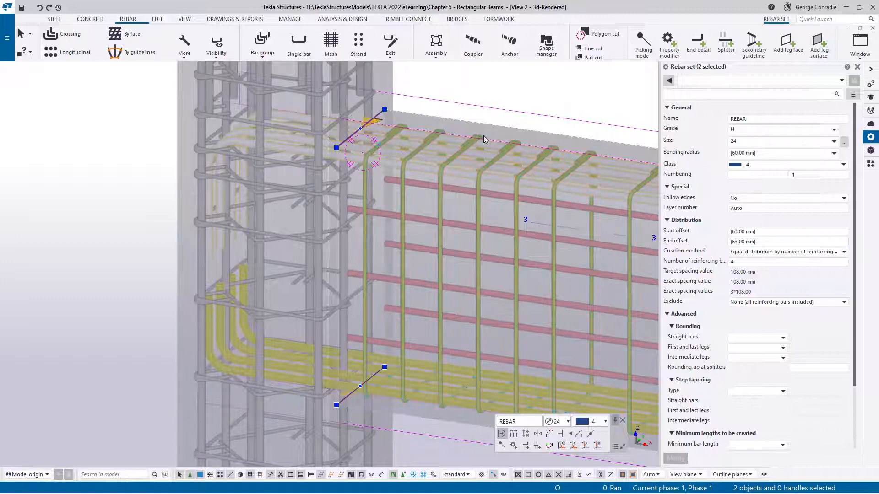
left_click(371, 121)
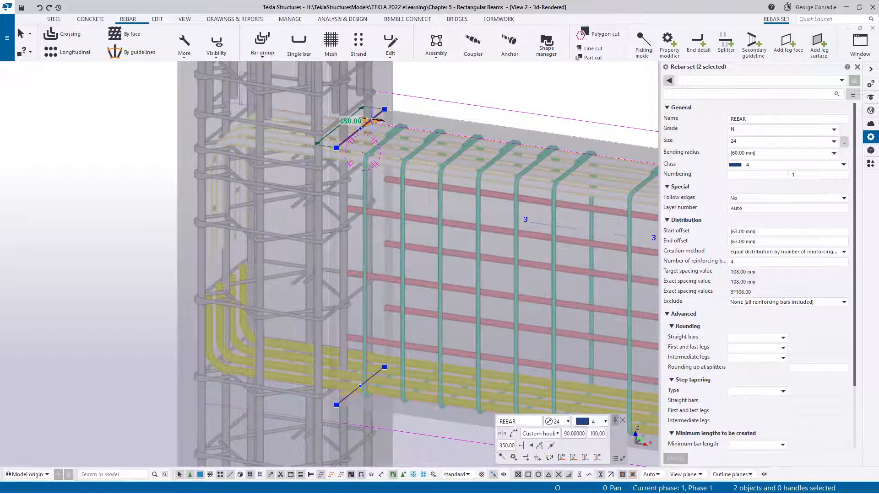
left_click(374, 374, "ctrl")
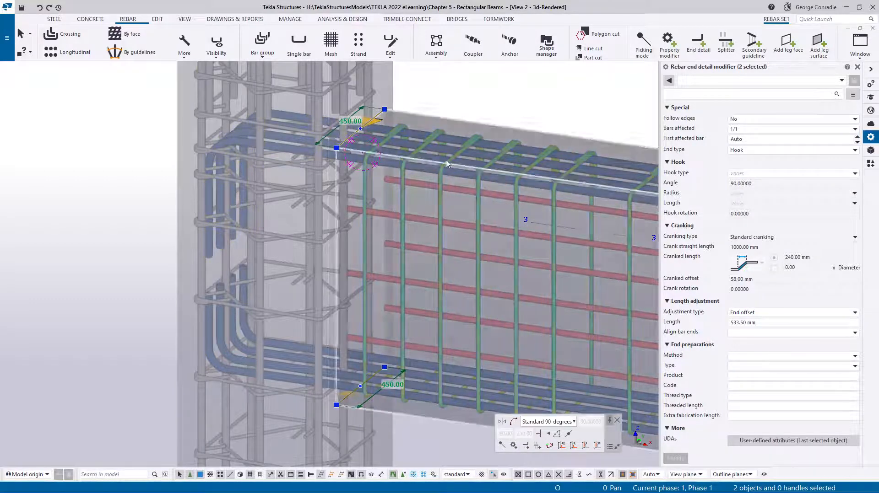
key("ctrl+c")
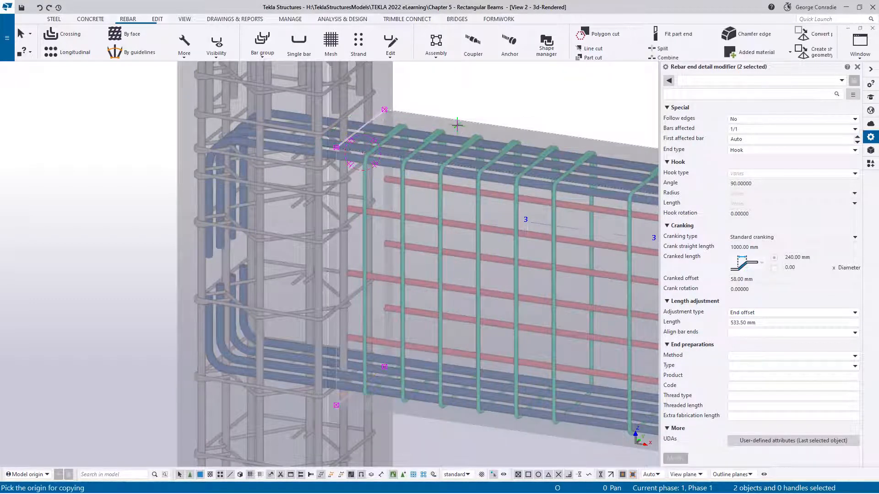
left_click(336, 149)
scroll(364, 176, "down", 5)
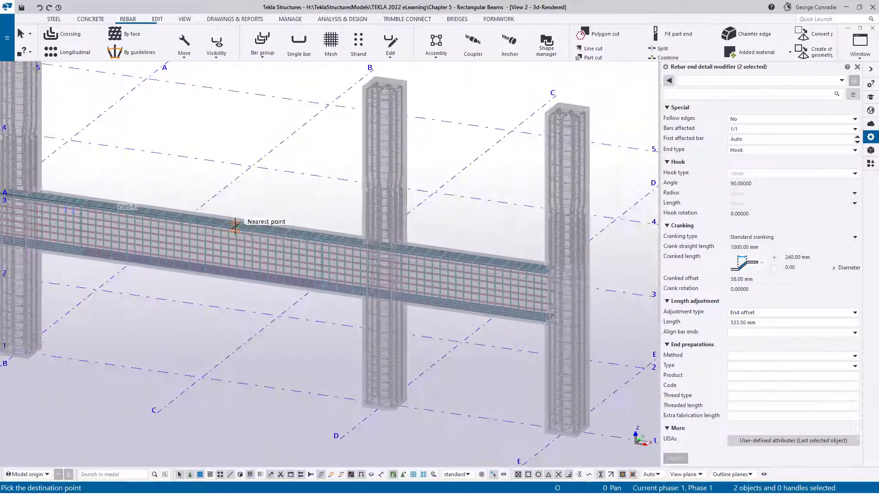
scroll(471, 256, "up", 5)
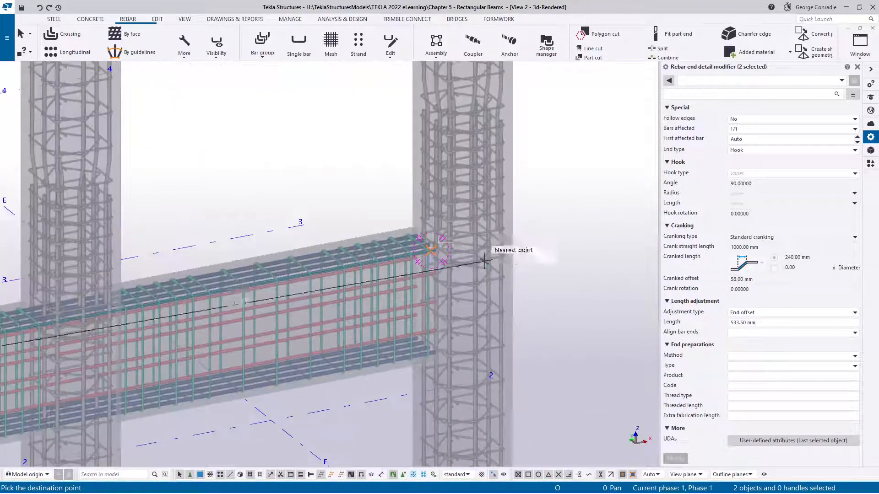
scroll(484, 261, "up", 3)
left_click(484, 216)
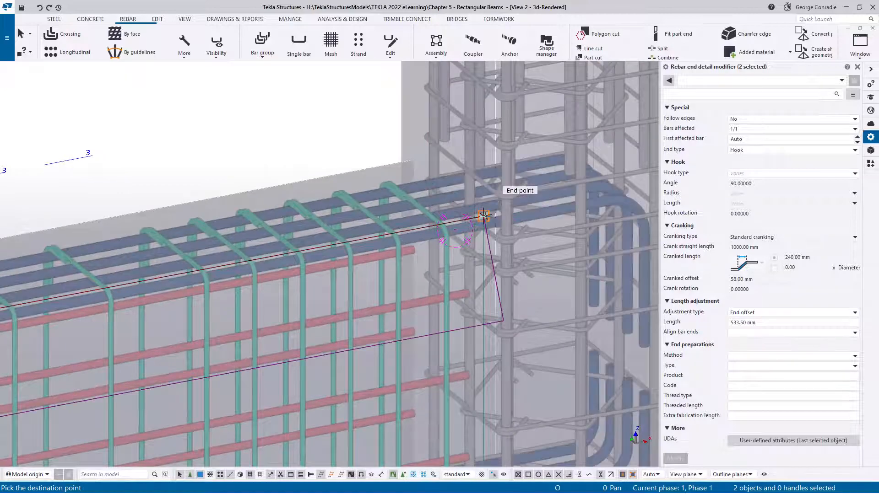
right_click(353, 137)
left_click(363, 147)
scroll(585, 314, "down", 8)
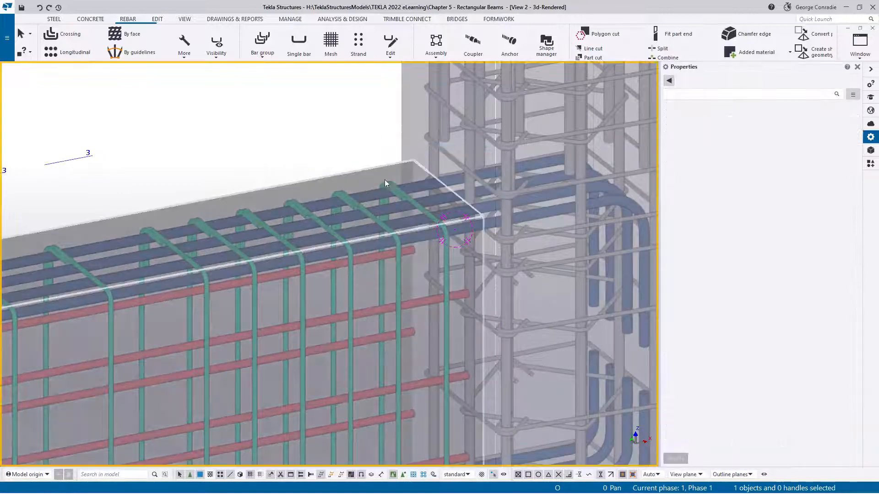
scroll(582, 313, "down", 10)
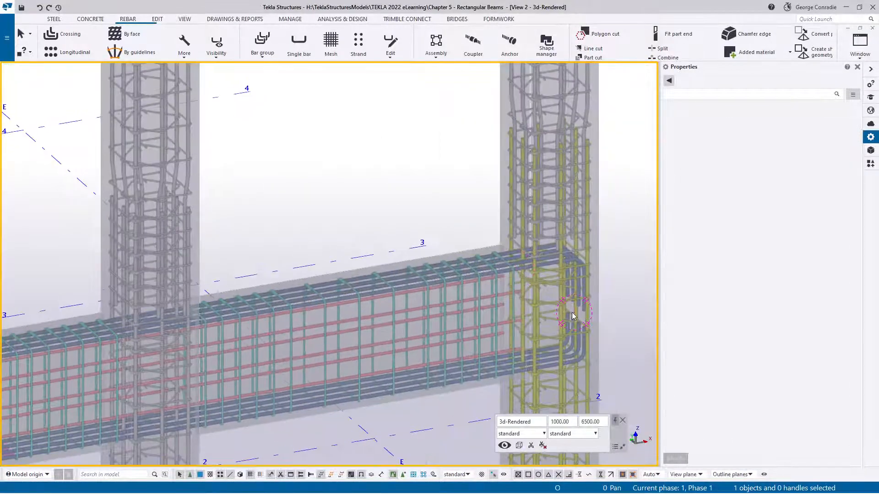
- Add a standard 90-degree hook end detail modifier with a 450 mm end offset to the N20 side bar set at the grid A column
scroll(348, 317, "up", 3)
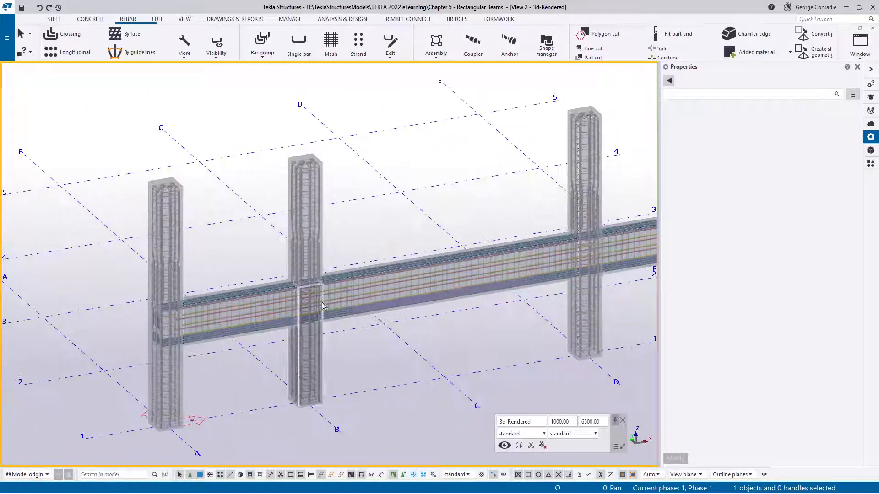
scroll(190, 333, "up", 5)
scroll(190, 333, "up", 6)
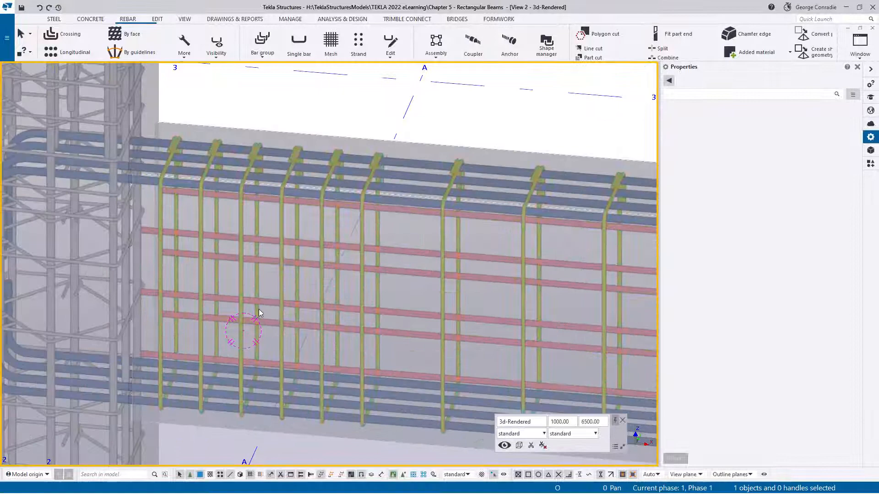
mouse_move(259, 309)
middle_mouse_down()
mouse_move(328, 268)
mouse_move(319, 238)
middle_mouse_up()
left_click(319, 263)
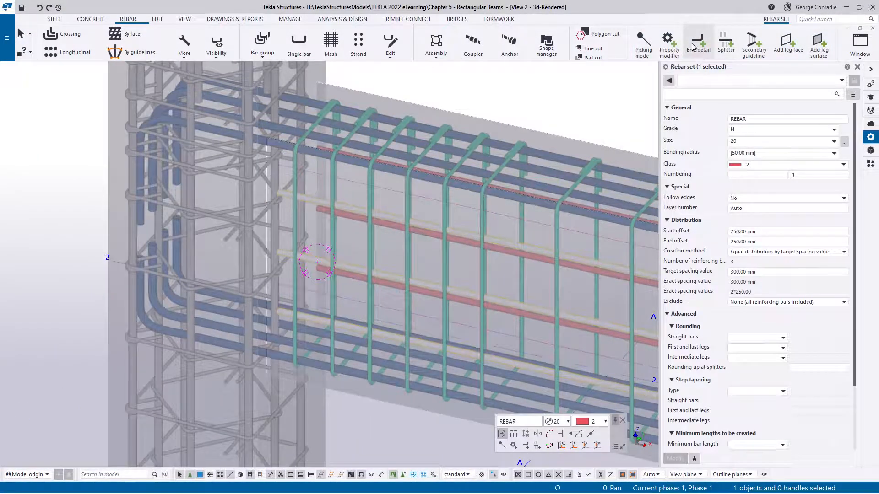
left_click(697, 45)
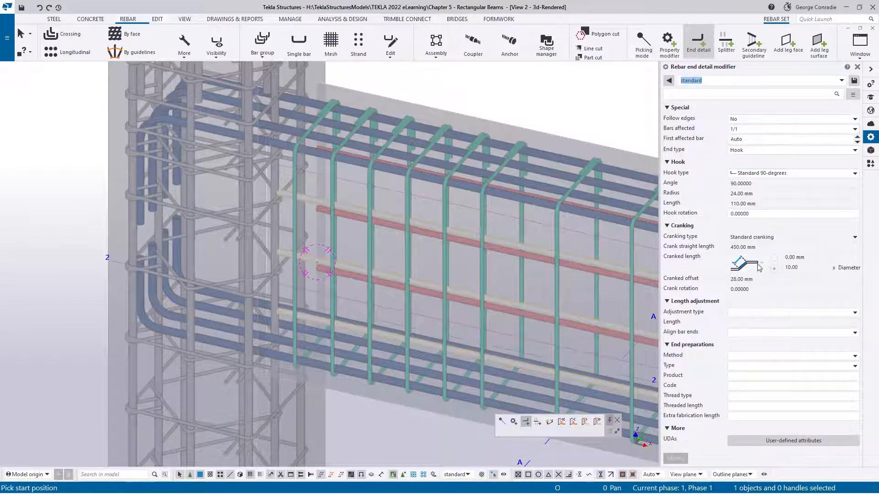
left_click(745, 316)
left_click(748, 342)
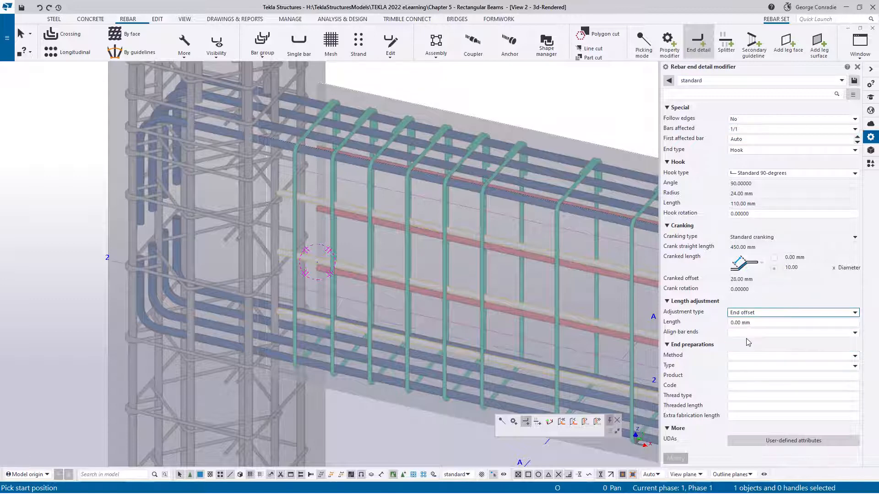
left_click(741, 322)
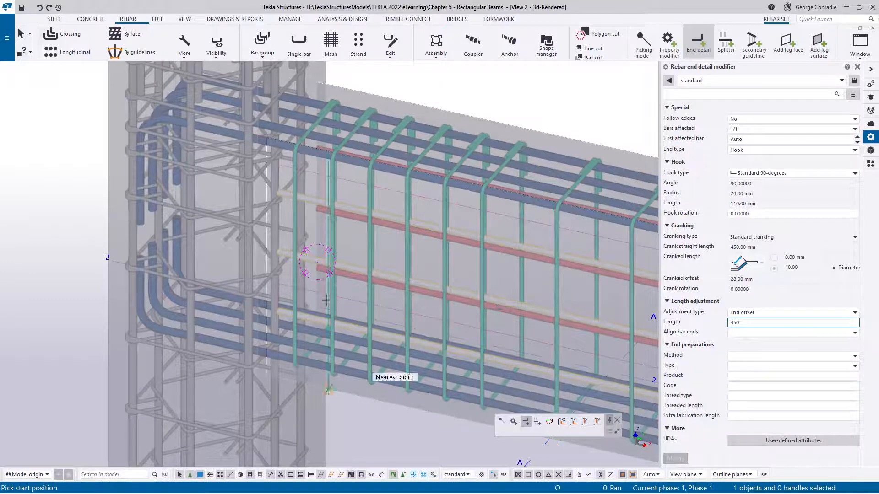
scroll(257, 264, "up", 2)
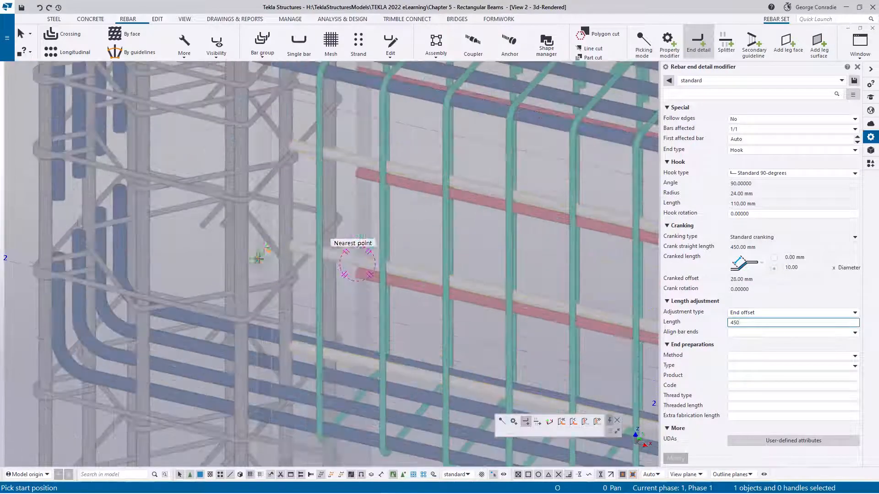
left_click(273, 265)
scroll(273, 265, "down", 1)
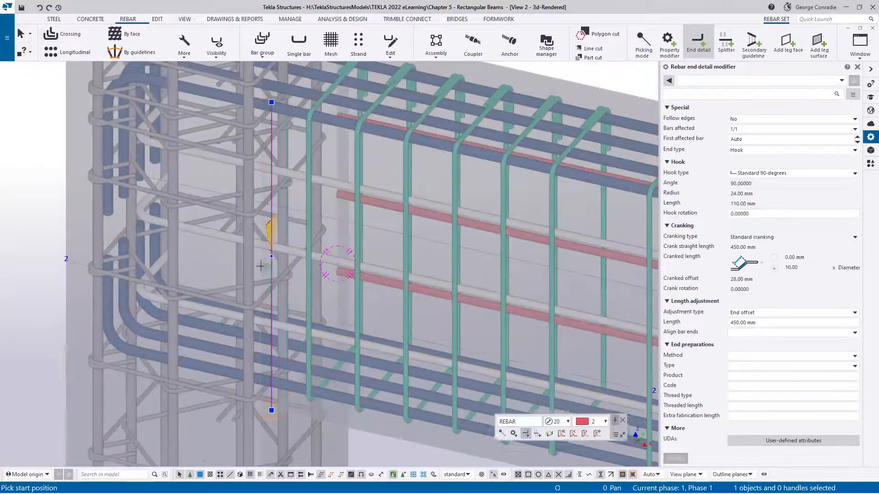
- Examine the direction and fit of the side bars' hooks inside the column, and end the modifier command
middle_click_drag(226, 259, 347, 151)
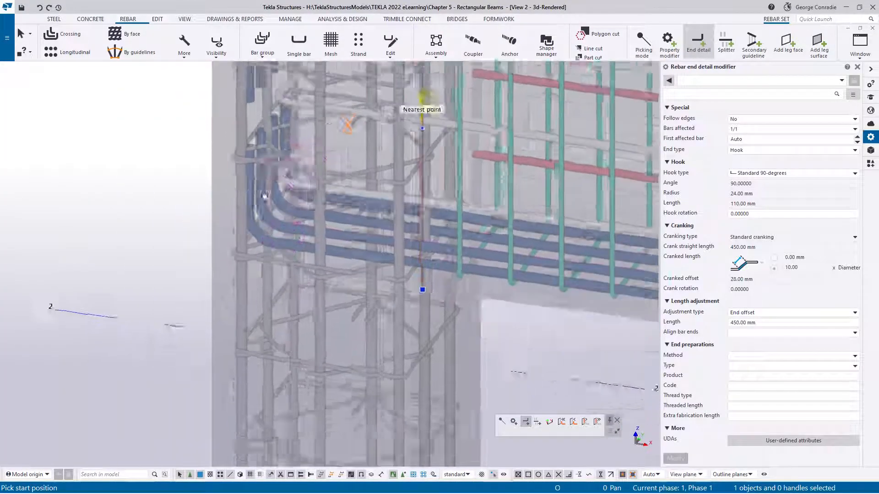
middle_click_drag(257, 198, 209, 284, "ctrl")
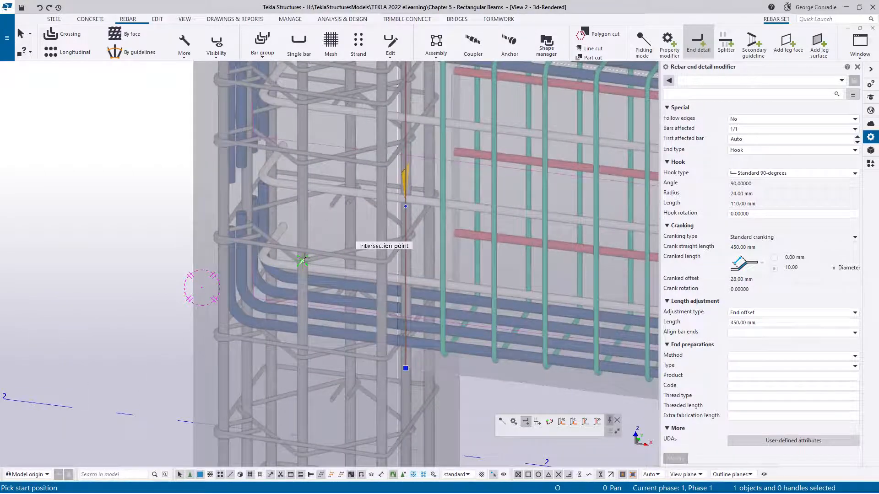
middle_click_drag(303, 259, 302, 237, "ctrl")
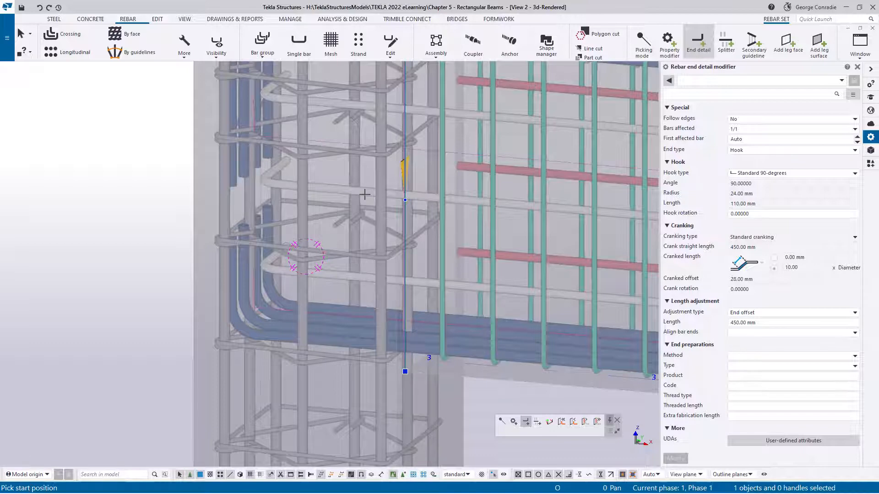
scroll(373, 201, "down", 4)
middle_click_drag(421, 187, 181, 218, "ctrl")
right_click(558, 157)
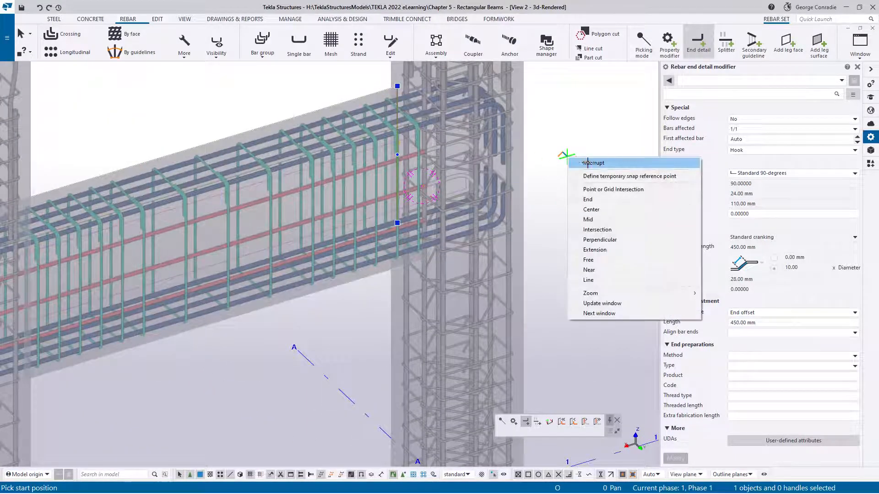
left_click(588, 165)
- Add a standard 90-degree hook end detail modifier with a 450 mm end offset to the second N20 side bar set at the grid A column
scroll(441, 164, "up", 5)
left_click(406, 158)
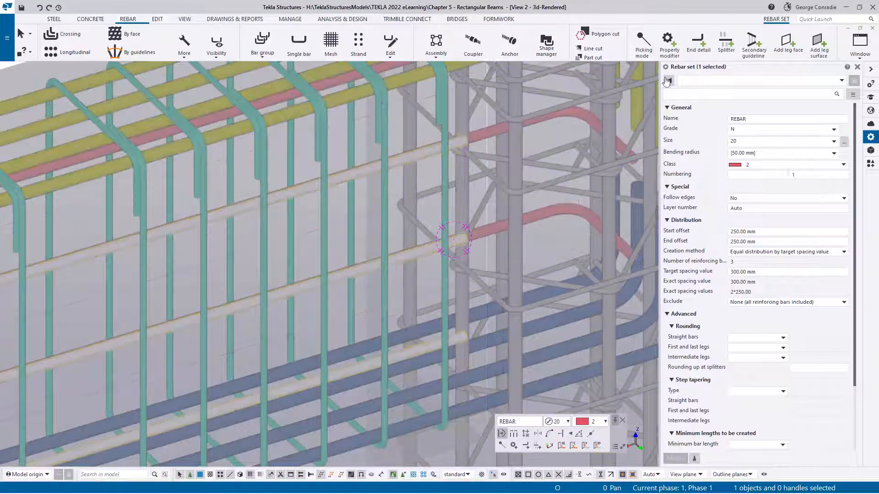
left_click(699, 43)
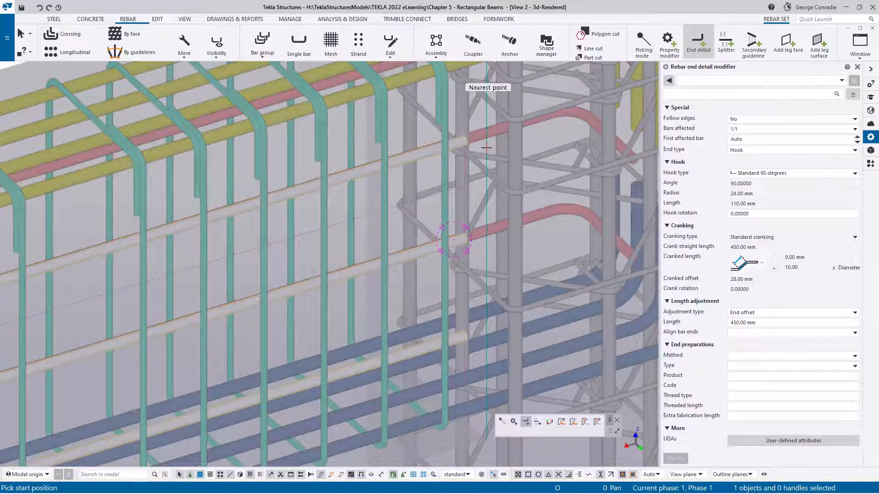
scroll(485, 148, "down", 4)
right_click(621, 113)
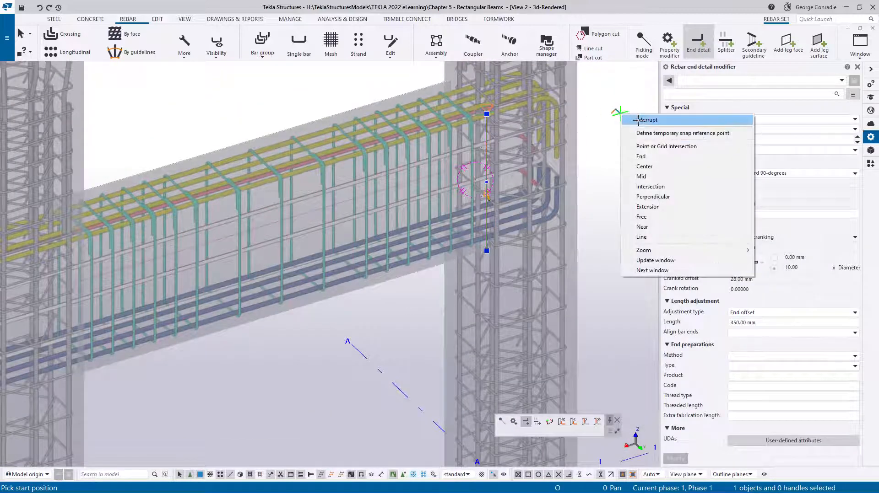
left_click(640, 120)
- Try a hook rotation of 3 on the near-face side bars' end detail modifier at the grid A column
scroll(548, 158, "up", 5)
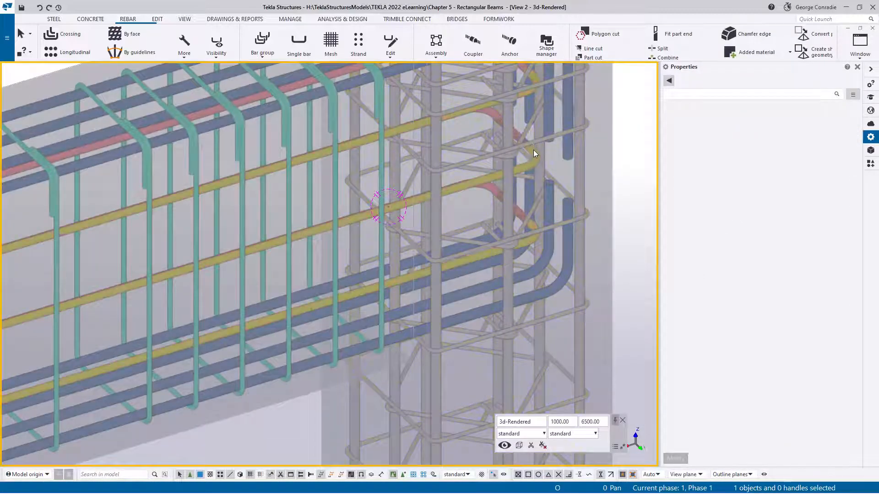
middle_click_drag(533, 149, 512, 171, "ctrl")
scroll(523, 223, "up", 3)
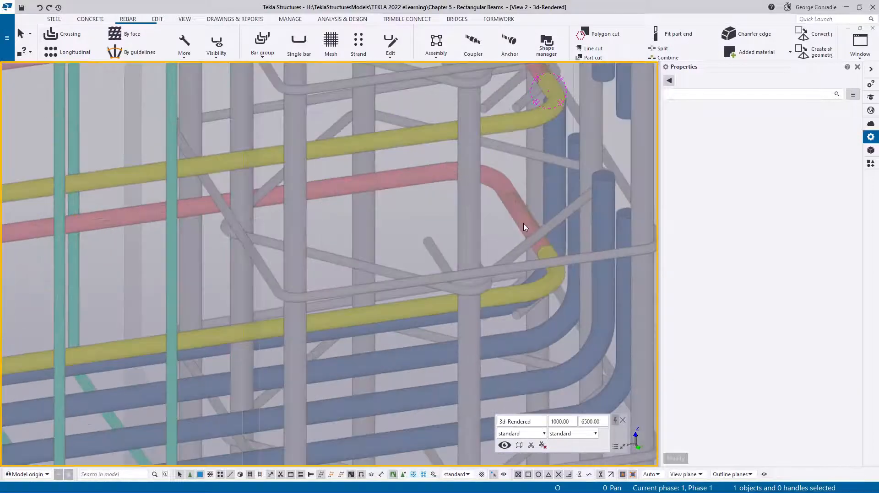
scroll(529, 214, "down", 3)
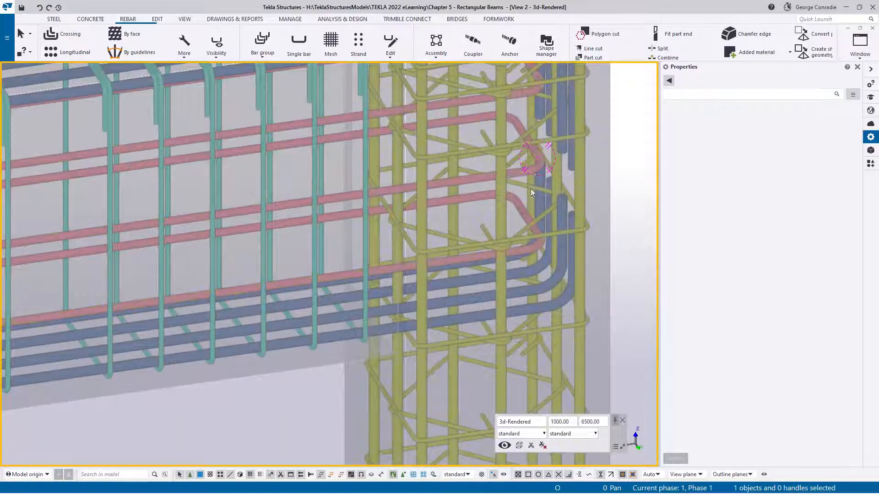
left_click(397, 190)
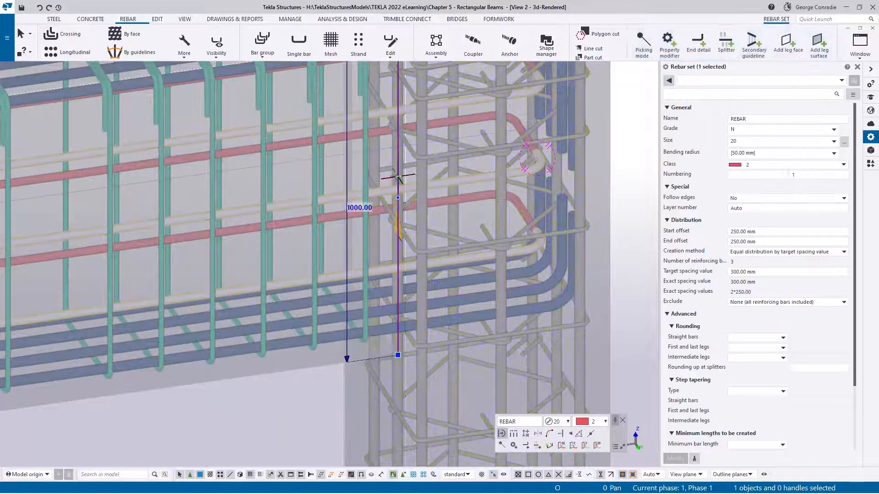
left_click(397, 176)
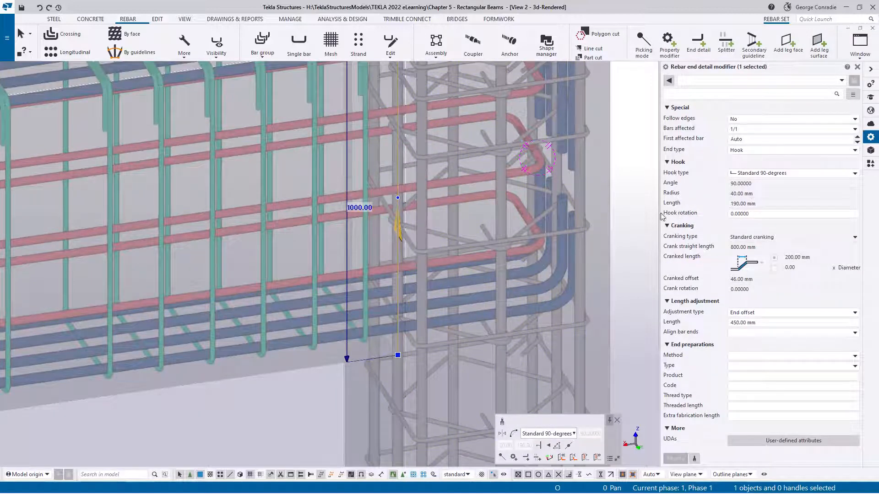
left_click(752, 212)
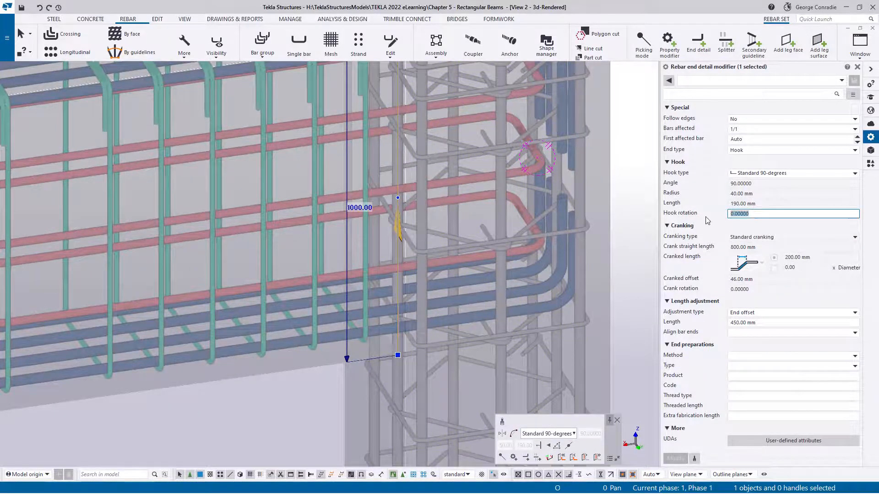
type("3")
key("Return")
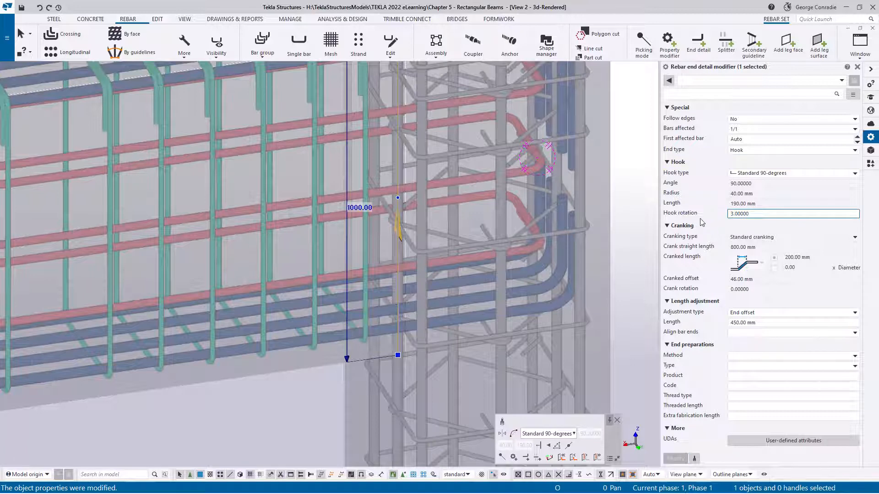
- Try the same hook rotation of 3 on the far-face side bars' end modifier and check how the hooks meet inside the column
left_click(360, 137)
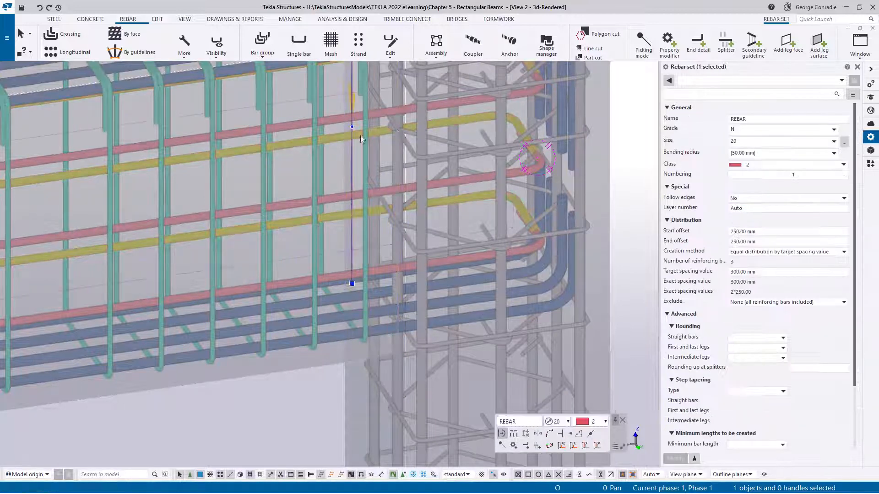
left_click(352, 143)
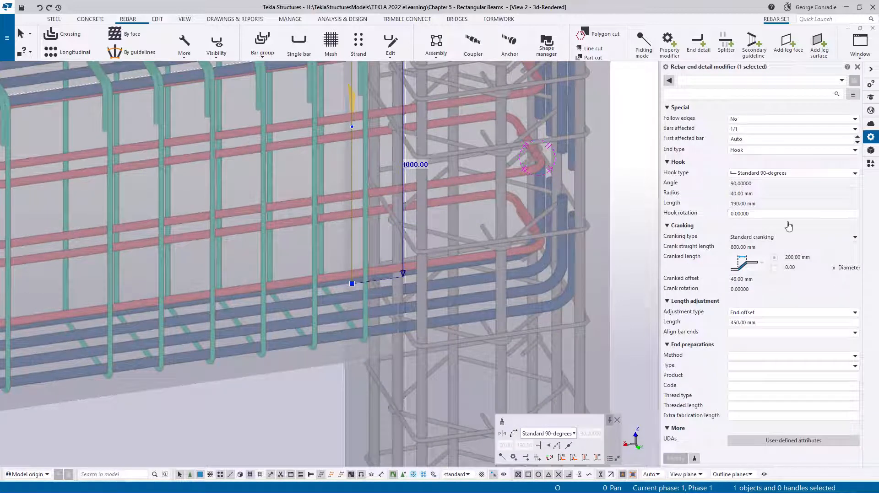
type("3")
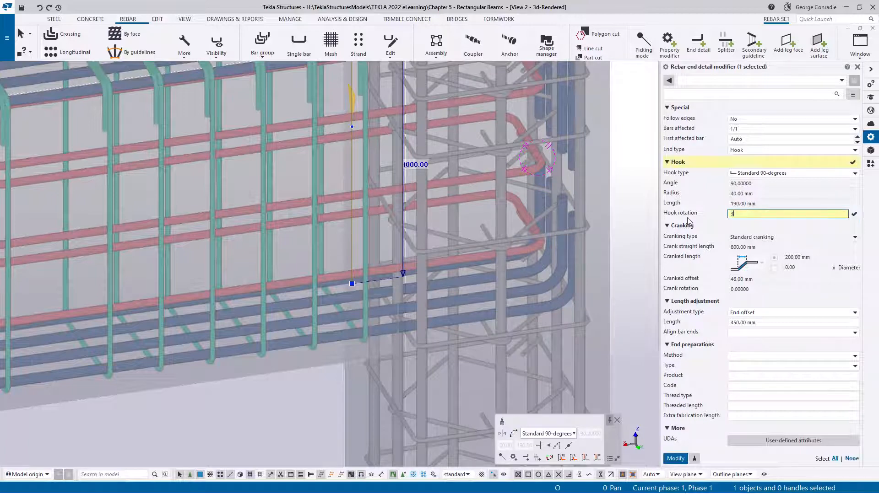
key("Return")
scroll(574, 183, "up", 5)
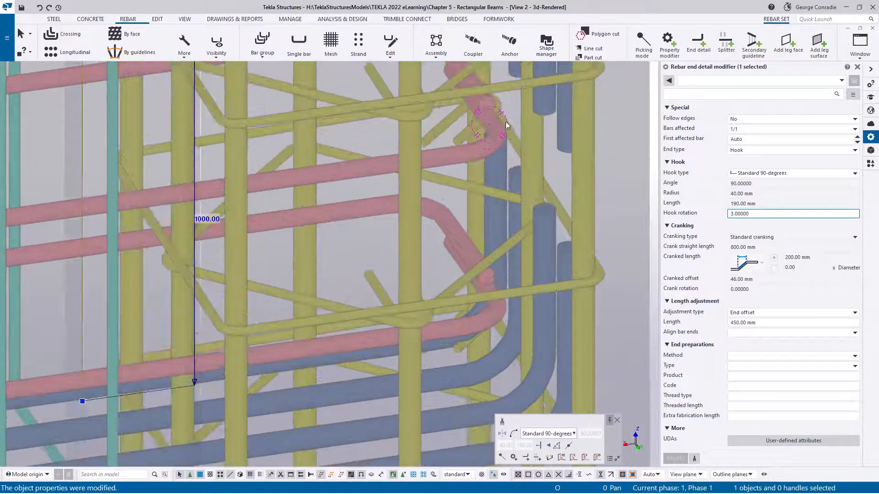
scroll(489, 110, "down", 3)
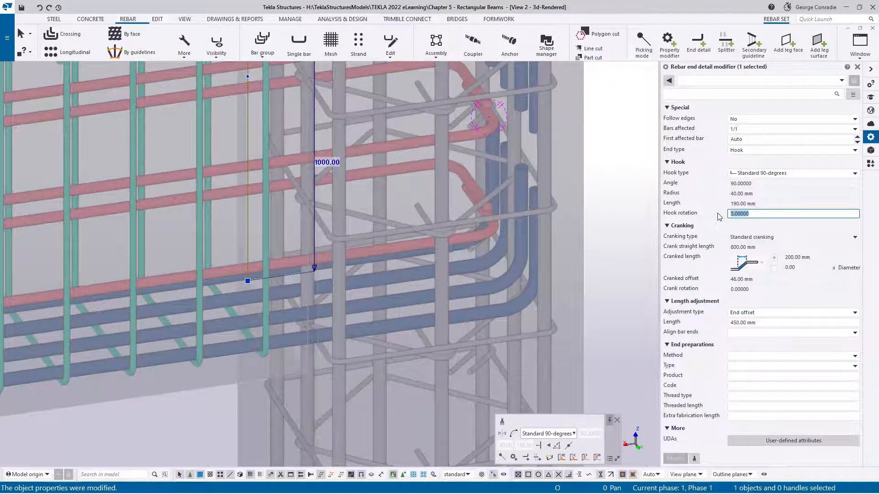
- Set the hook rotation to 5 on the end detail modifiers of both side bar sets at the grid A column
type("5")
key("Return")
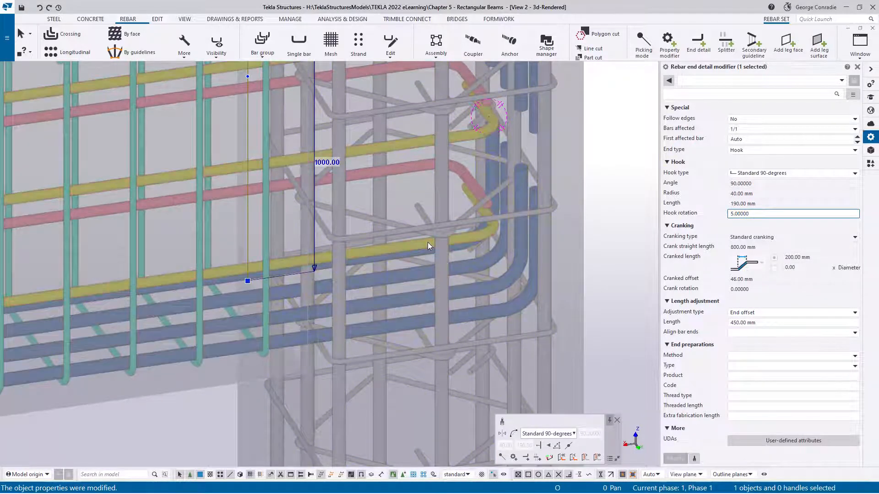
left_click(428, 243)
left_click(307, 256)
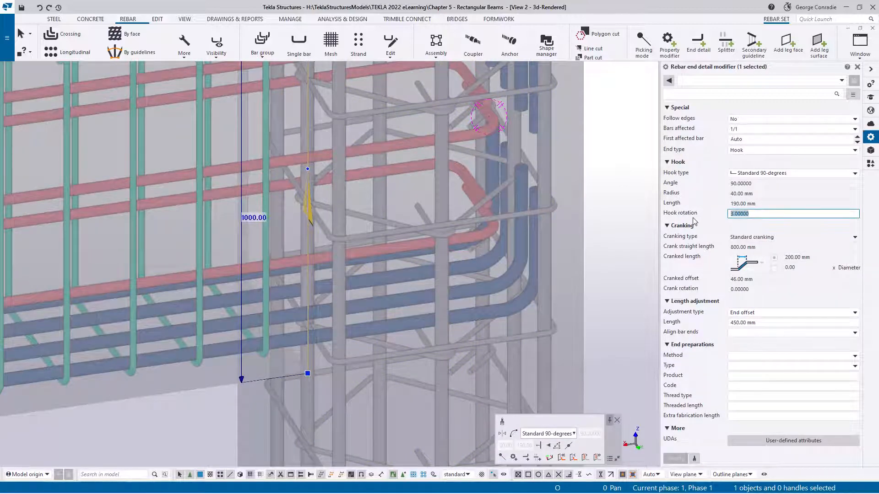
type("5")
key("Return")
left_click(591, 197)
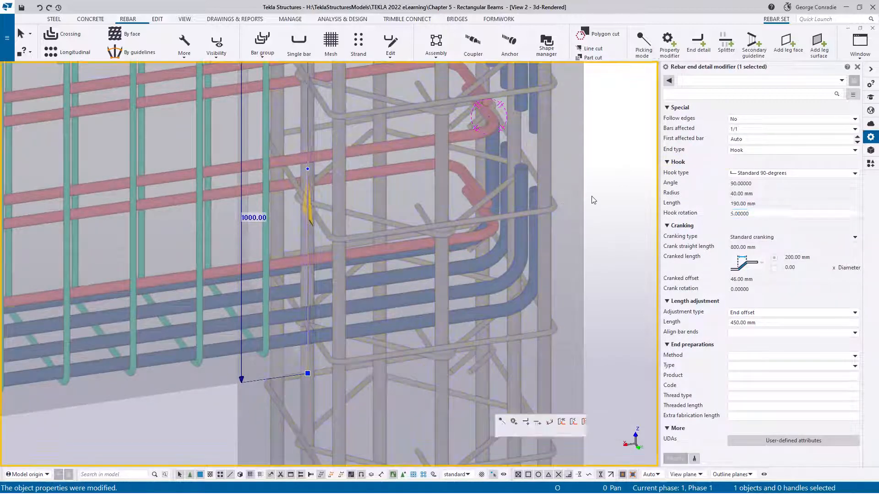
- Copy both side bar sets' end detail modifiers from the grid A end to the matching point at the grid E column, and end copying
scroll(493, 205, "up", 3)
middle_click_drag(464, 192, 446, 268, "ctrl")
left_click(443, 269)
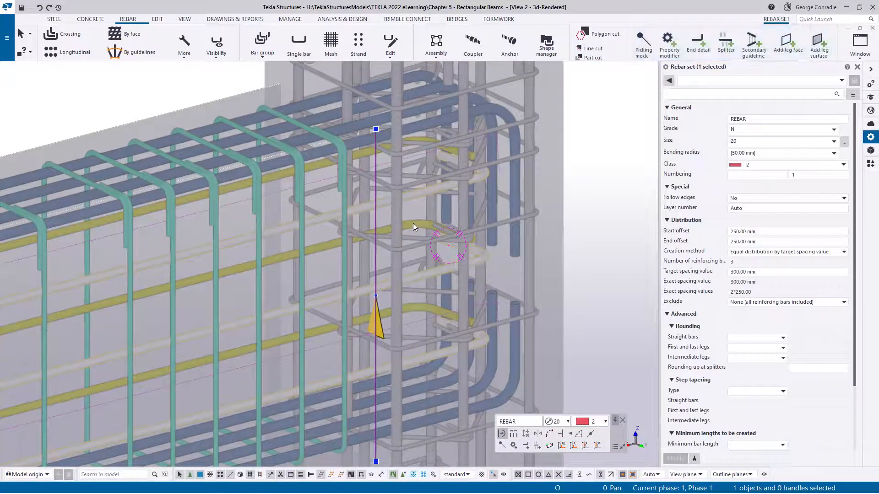
left_click(412, 223, "ctrl")
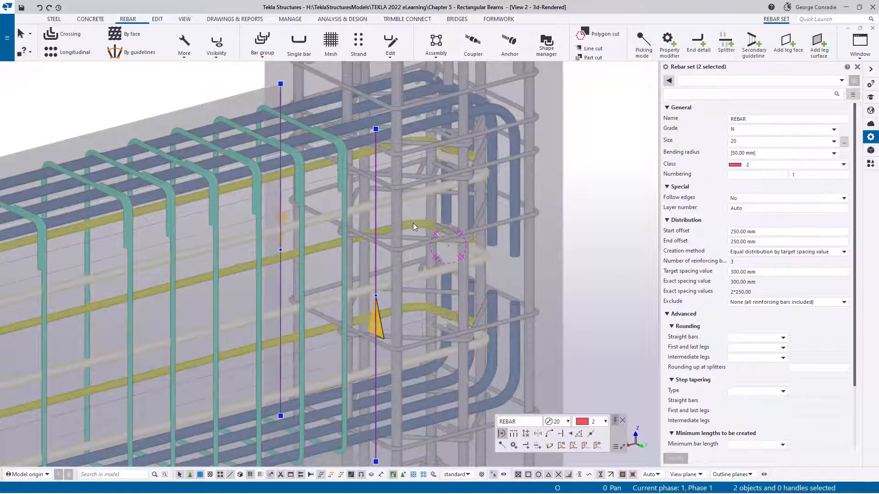
left_click(281, 206)
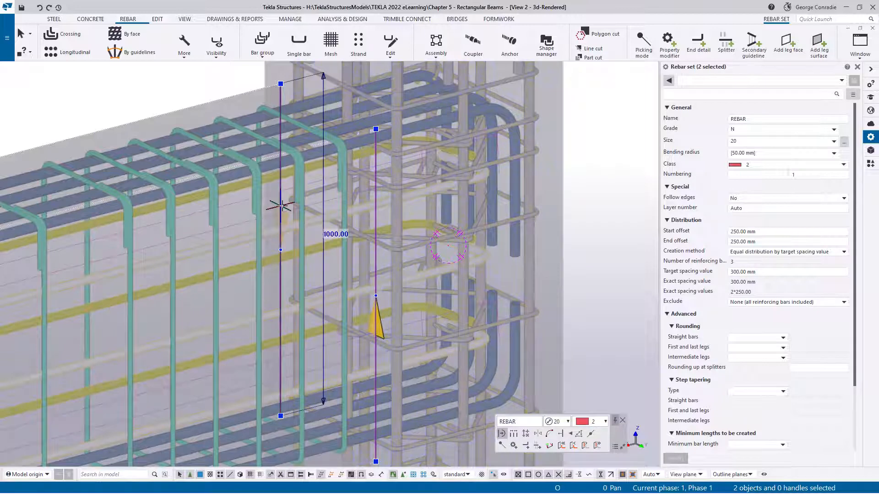
left_click(375, 209, "ctrl")
key("ctrl+c")
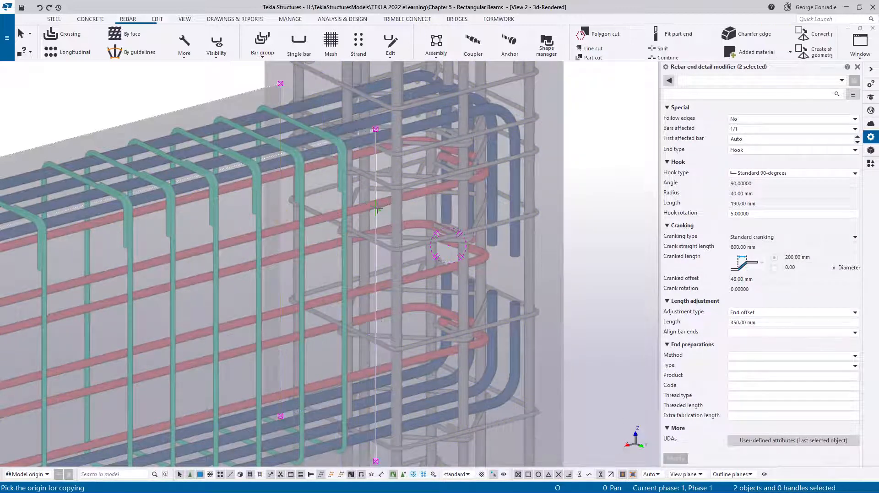
left_click(376, 129)
scroll(412, 142, "down", 5)
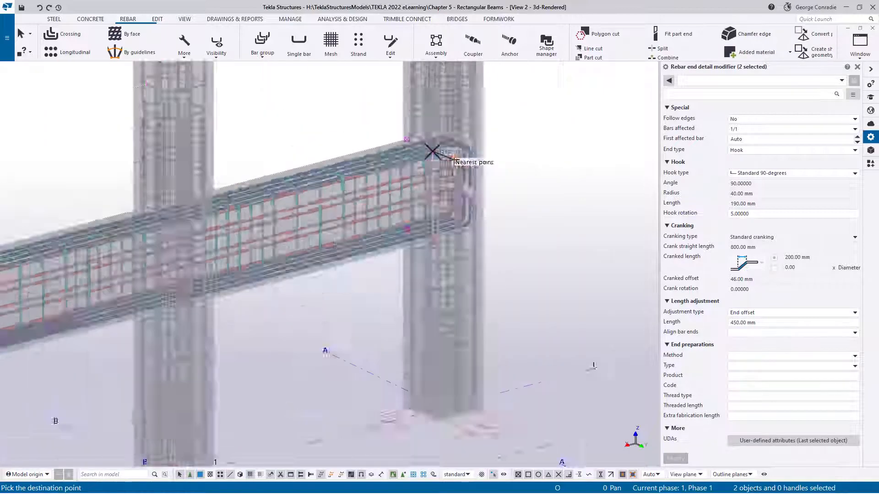
scroll(291, 228, "up", 5)
scroll(291, 228, "up", 5)
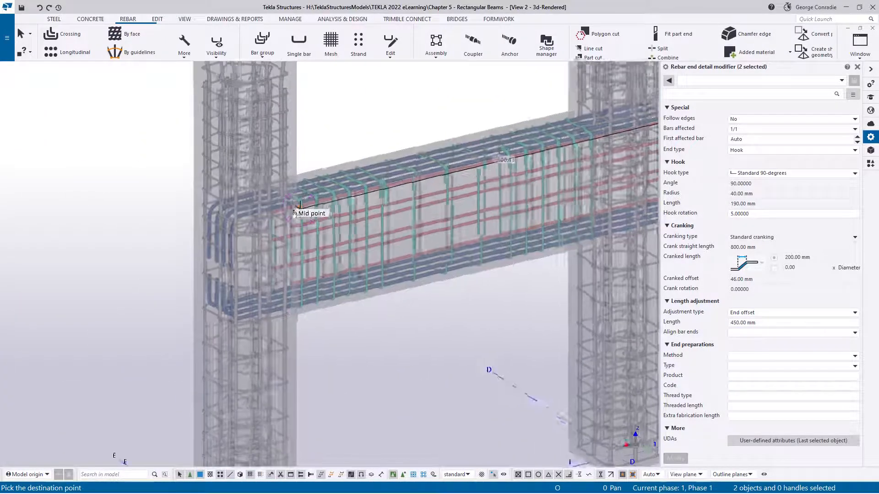
scroll(292, 193, "up", 3)
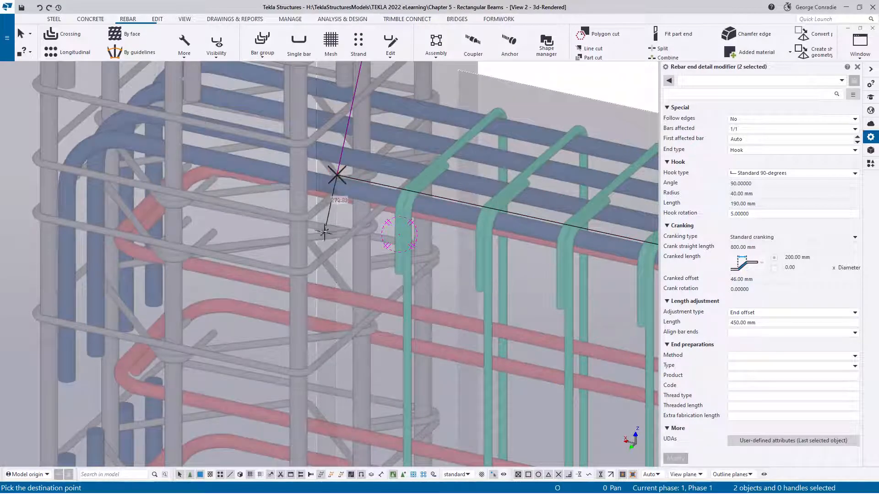
right_click(329, 221)
left_click(350, 235)
- Show only one N20 side bar set and examine the slope of its hooks at both ends of the beam
scroll(350, 237, "down", 3)
middle_click_drag(335, 263, 449, 258, "ctrl")
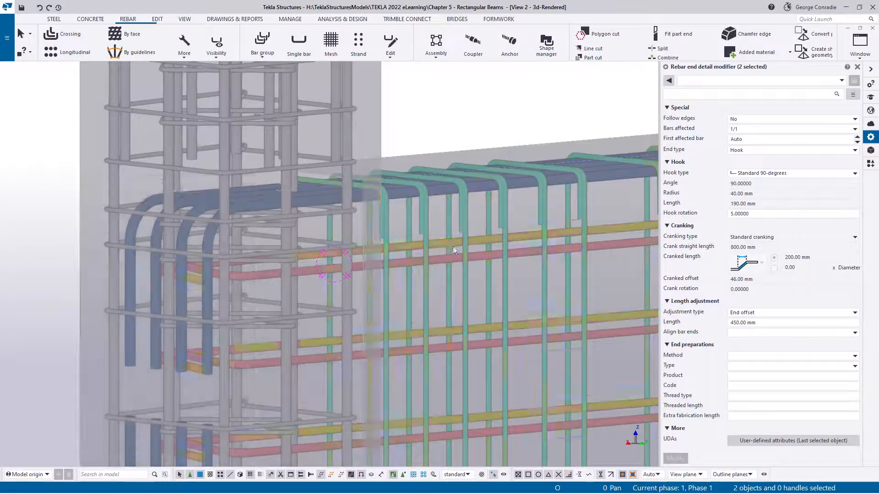
left_click(448, 258)
left_click(449, 261)
right_click(449, 259)
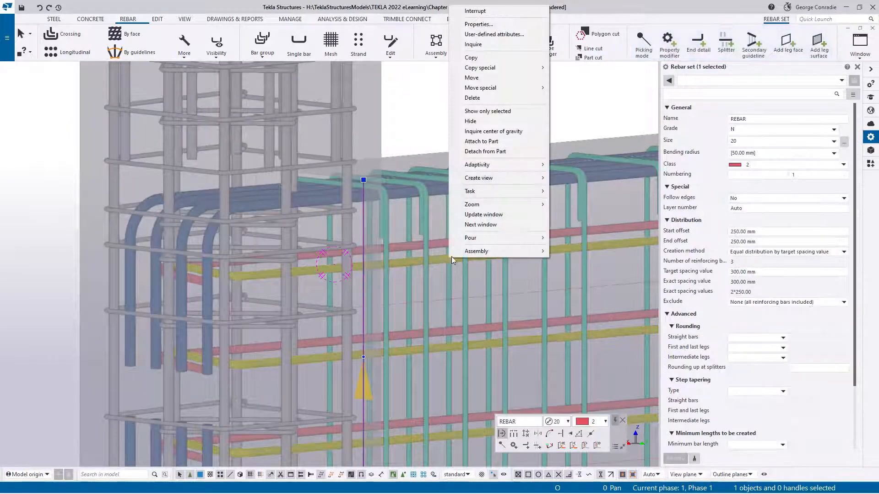
left_click(497, 111)
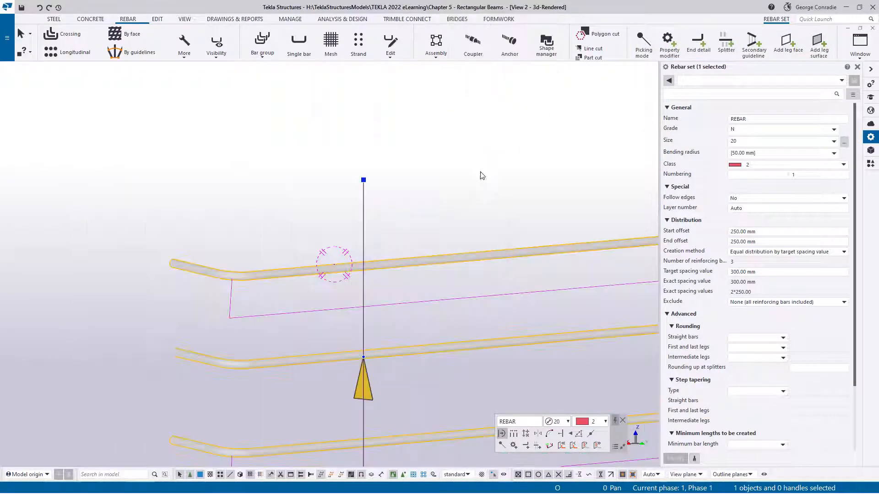
scroll(483, 197, "down", 6)
middle_click_drag(483, 247, 189, 244)
scroll(407, 200, "down", 3)
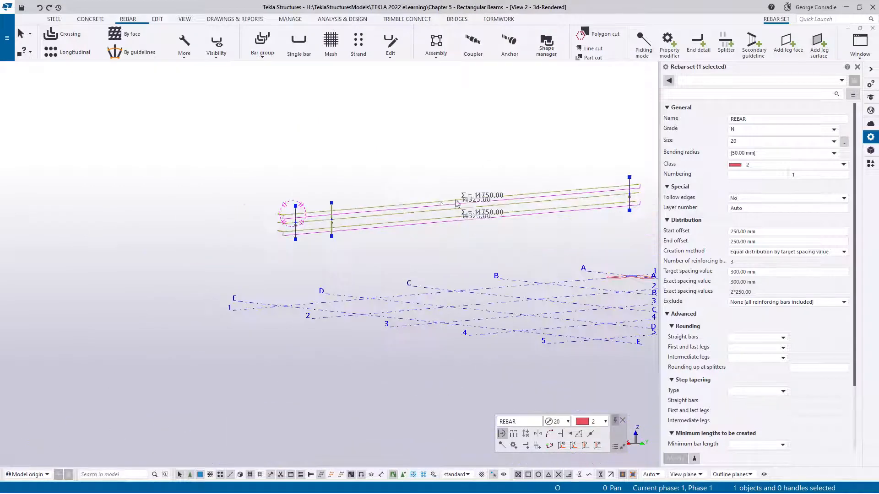
mouse_move(460, 203)
middle_mouse_down()
mouse_move(362, 212)
mouse_move(457, 198)
mouse_move(448, 200)
middle_mouse_up()
scroll(365, 213, "up", 5)
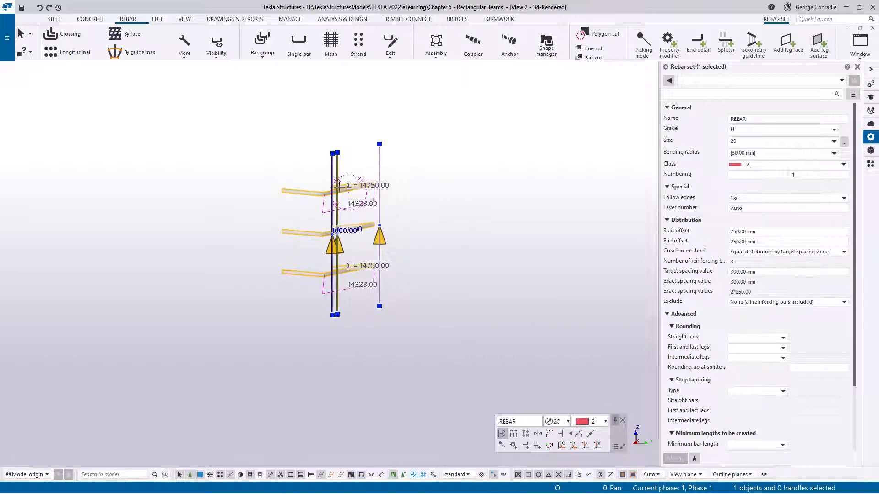
left_click(464, 238)
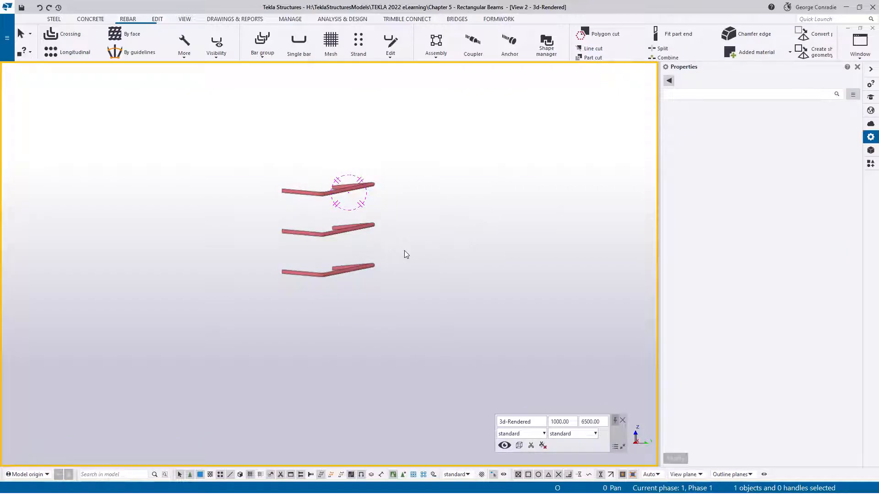
- Set the hook rotation to -5 on both side bar sets' copied end detail modifiers at the grid E column
middle_click_drag(356, 254, 192, 251, "ctrl")
middle_click_drag(220, 252, 330, 245)
left_click(328, 204)
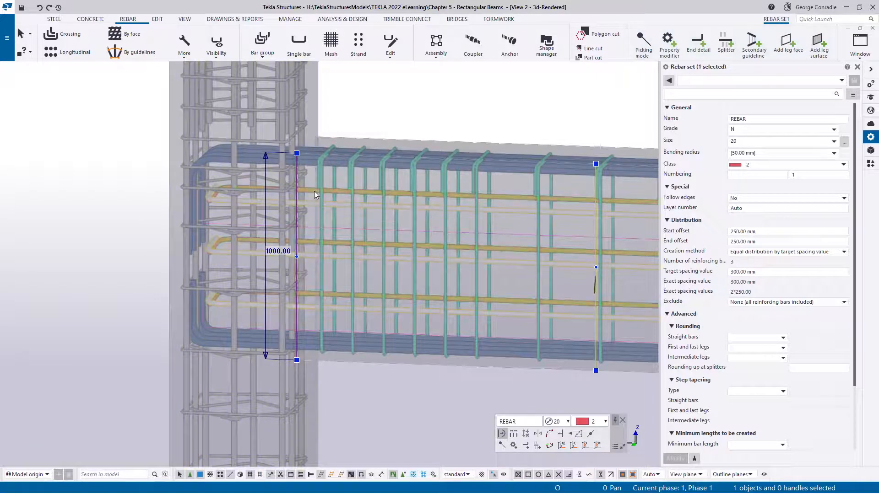
left_click(314, 191, "ctrl")
left_click(314, 191)
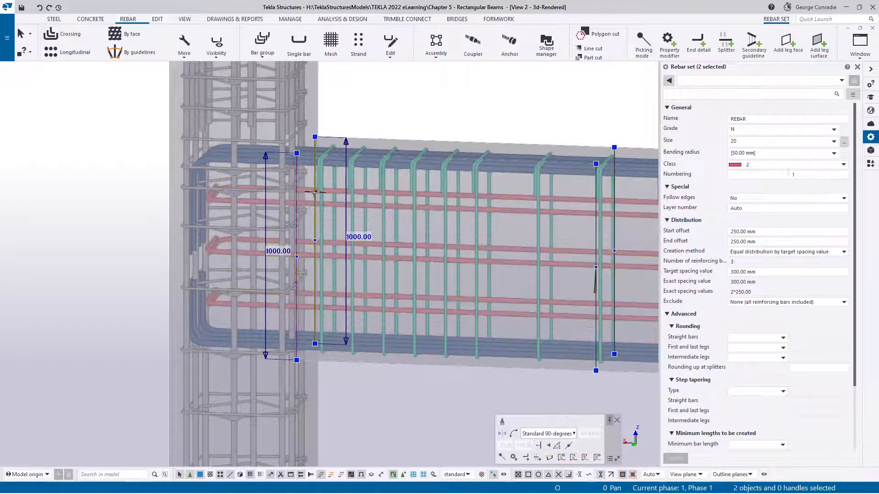
left_click(327, 195, "ctrl")
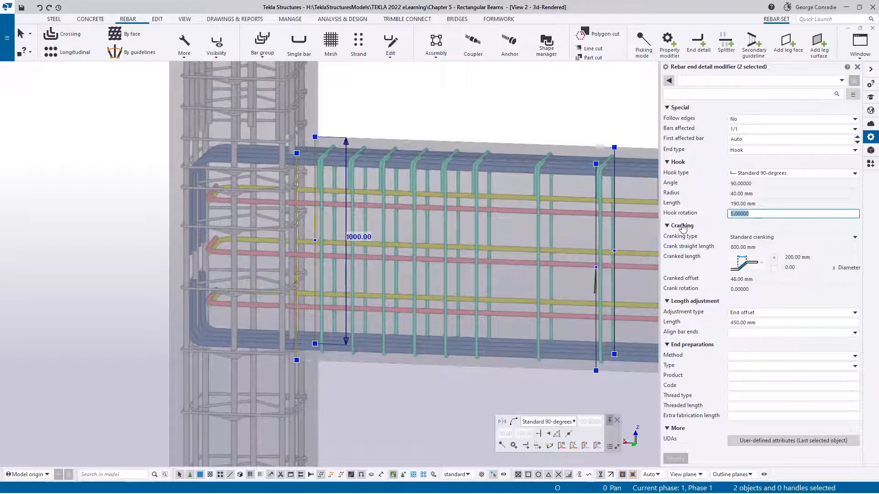
type("-5")
key("Return")
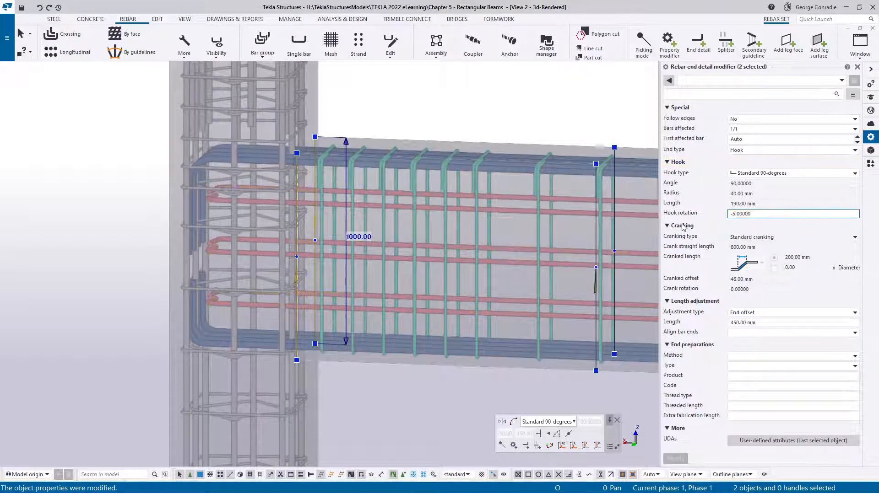
- Inquire one N20 side bar set and check its shape and leg lengths in the rebar bending list
key("Escape")
left_click(521, 211)
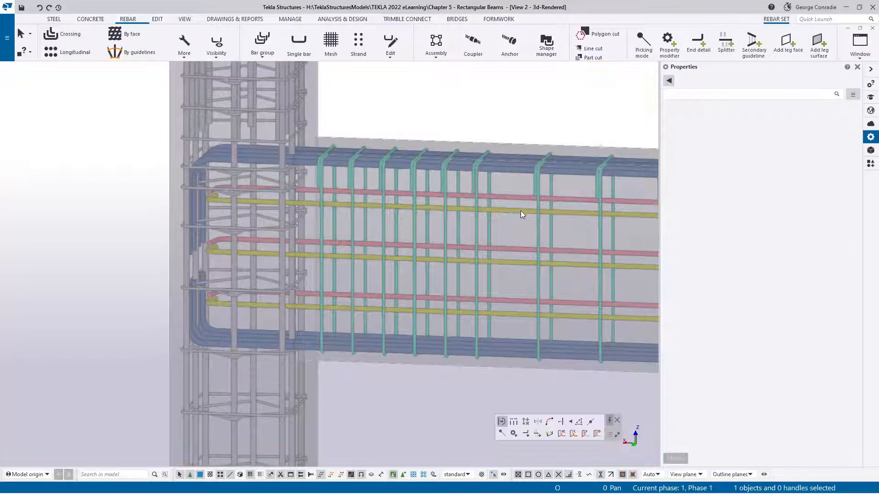
right_click(520, 211)
left_click(550, 234)
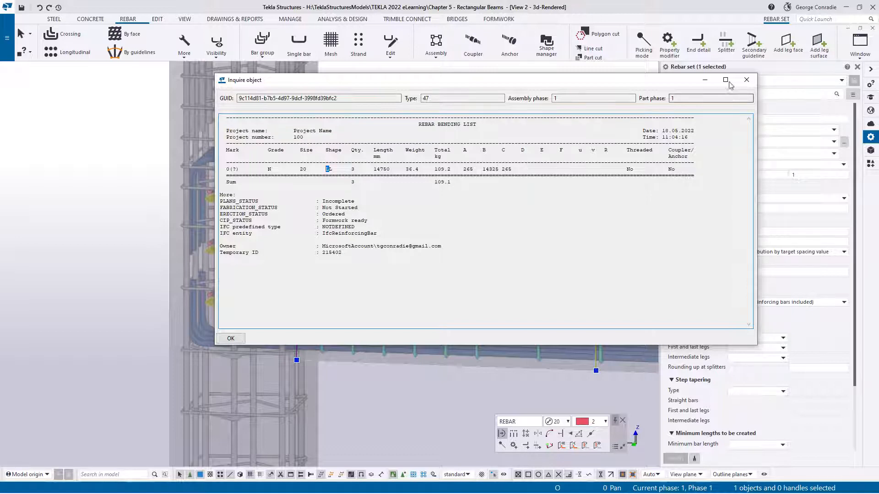
left_click(744, 81)
key("Escape")
- Load the standard rebar splitter properties for the N20 side bar set at the grid B column, and end the splitter command
scroll(188, 249, "up", 5)
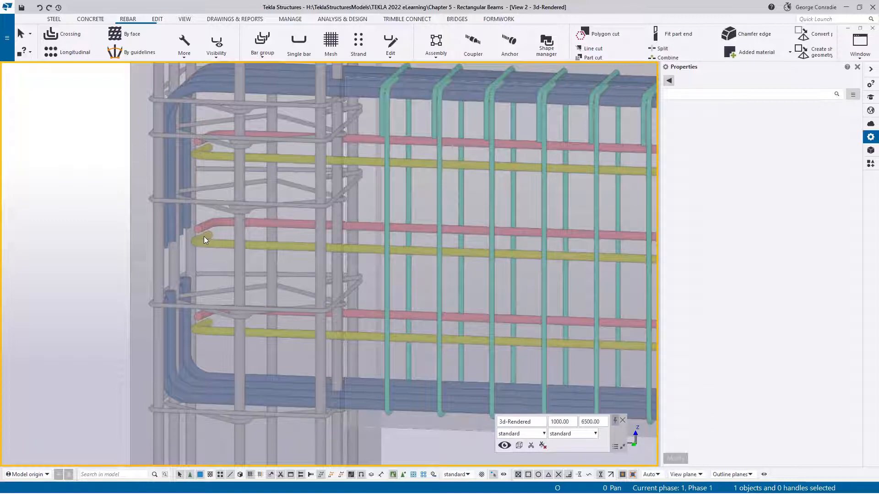
scroll(204, 236, "down", 10)
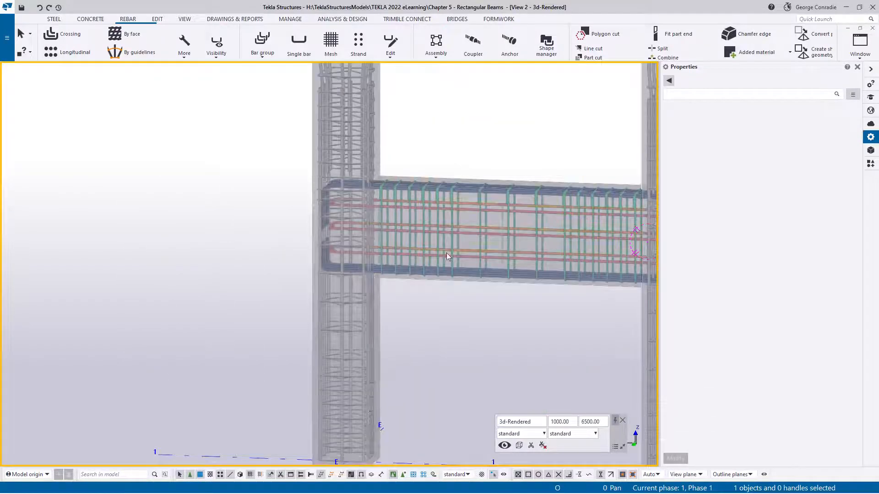
middle_click_drag(491, 273, 242, 262)
middle_click_drag(483, 228, 485, 271, "ctrl")
scroll(477, 232, "up", 6)
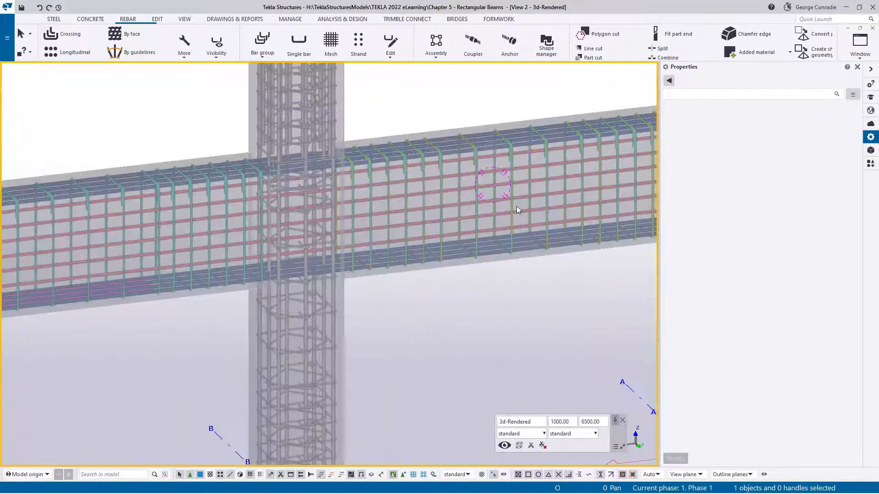
scroll(517, 206, "up", 3)
mouse_move(450, 217)
middle_mouse_down("ctrl")
mouse_move(447, 190)
mouse_move(443, 200)
middle_mouse_up("ctrl")
scroll(367, 179, "up", 4)
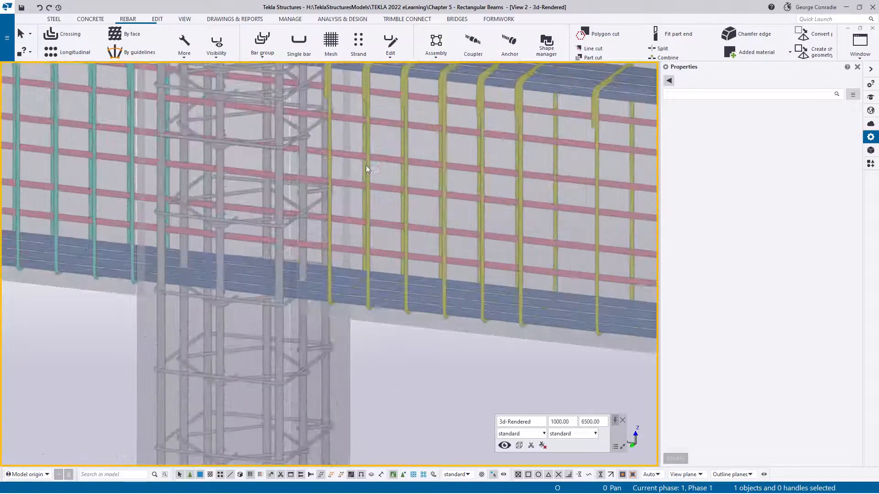
left_click(347, 117)
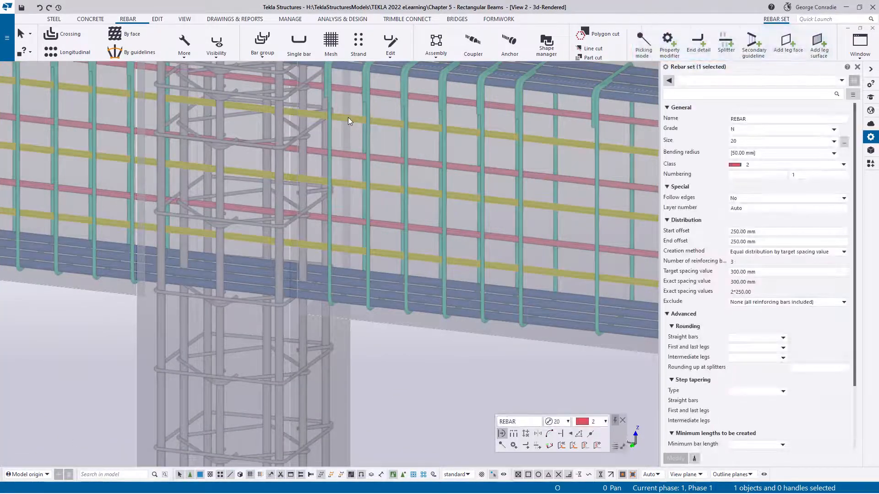
left_click(725, 44)
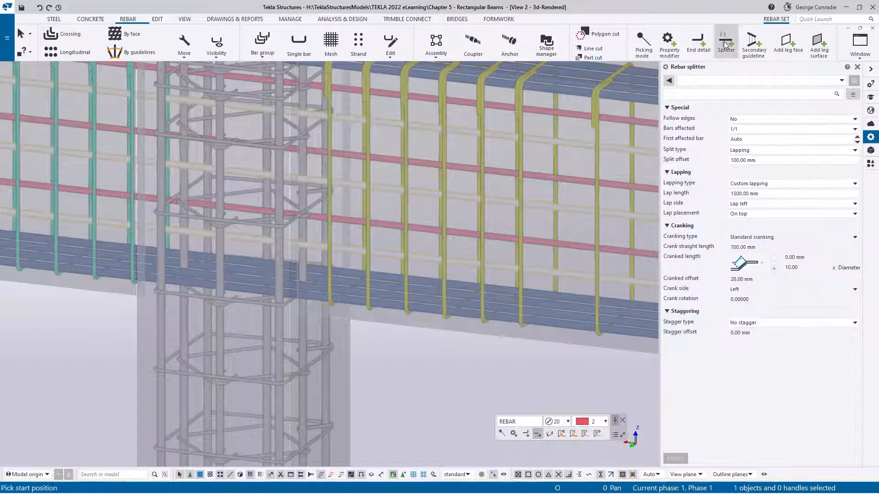
left_click(690, 84)
left_click(692, 88)
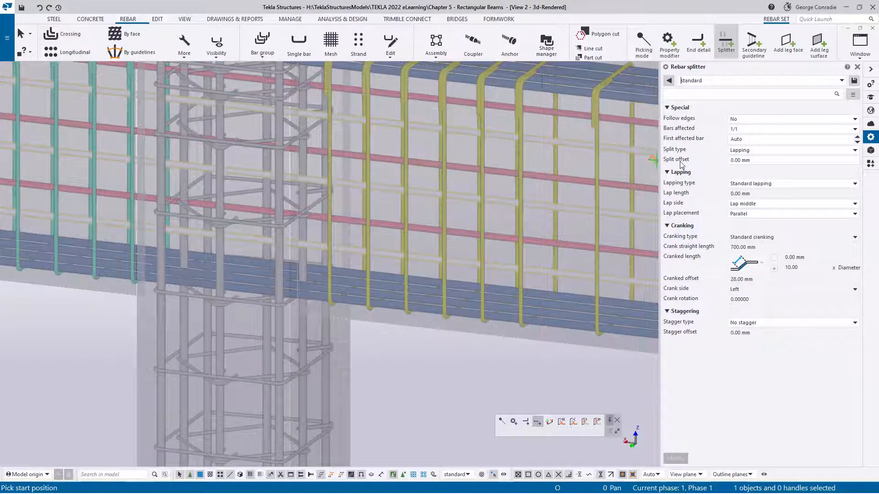
right_click(465, 347)
left_click(489, 192)
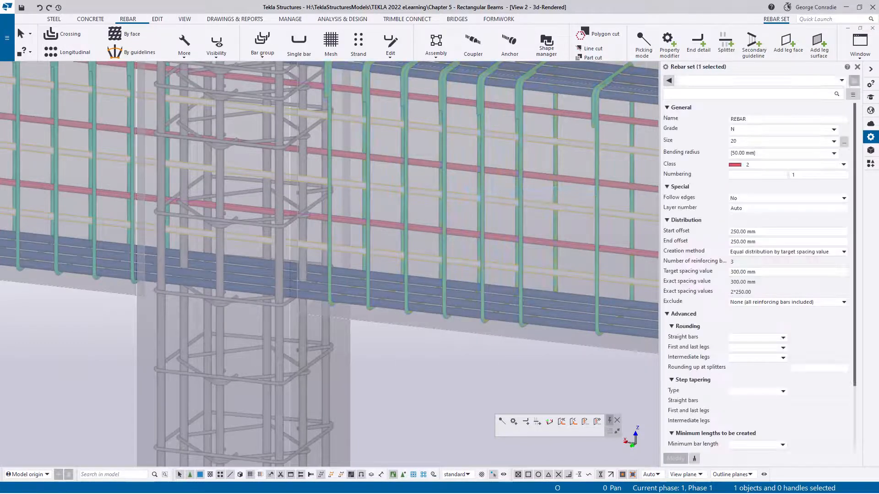
- Examine the lap and continuity bar arrangement at the support in the Target Beam Rebar.png reference image
left_click_drag(878, 52, 342, 50)
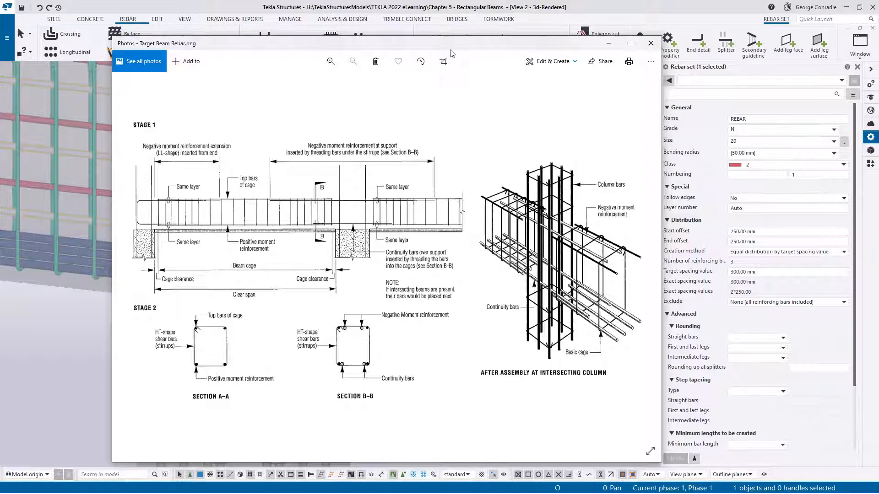
left_click_drag(451, 49, 878, 79)
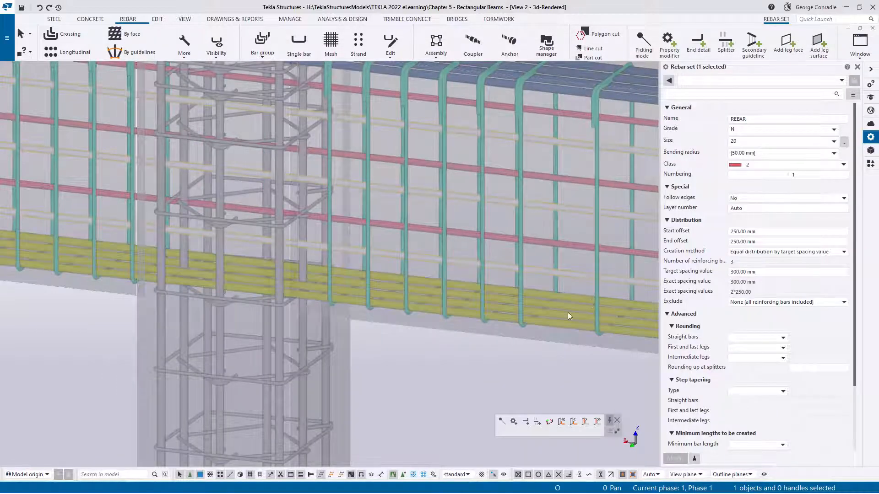
left_click(428, 329)
- Add a splitter to the N20 side bar set at one face of the grid B column with split offset 100 mm and Lap right
left_click(390, 255)
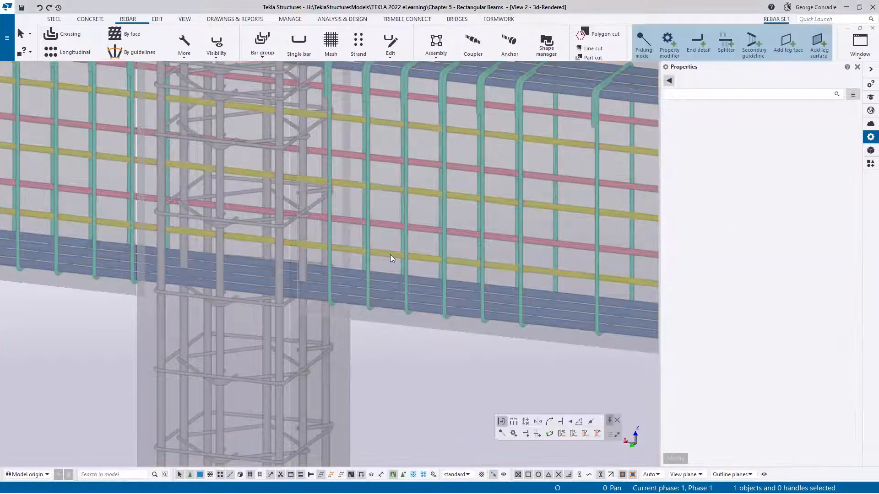
left_click(725, 53)
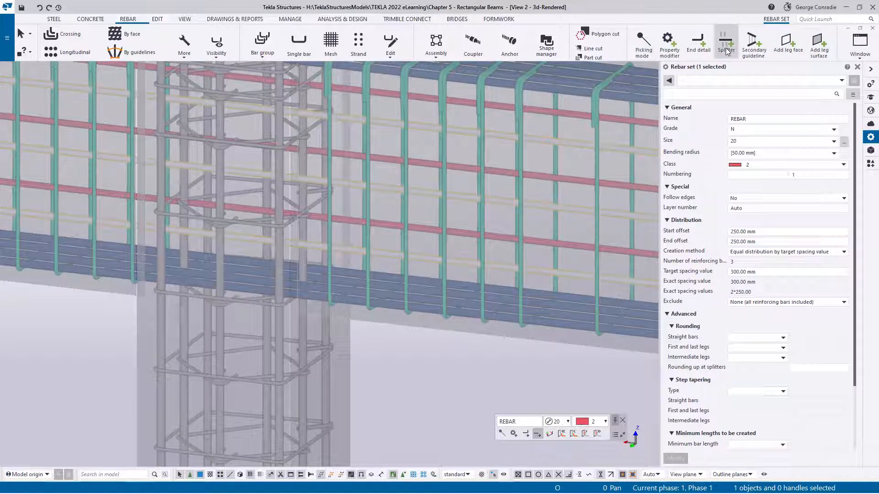
left_click(766, 160)
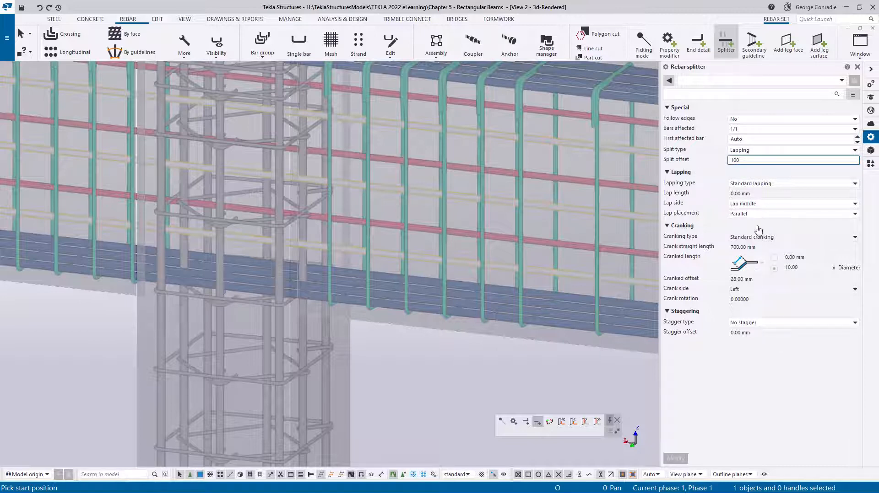
left_click(751, 205)
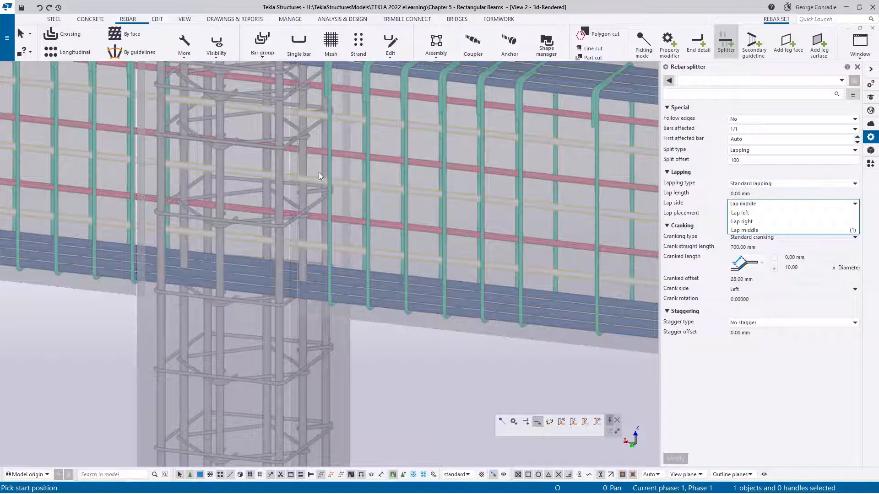
left_click(745, 222)
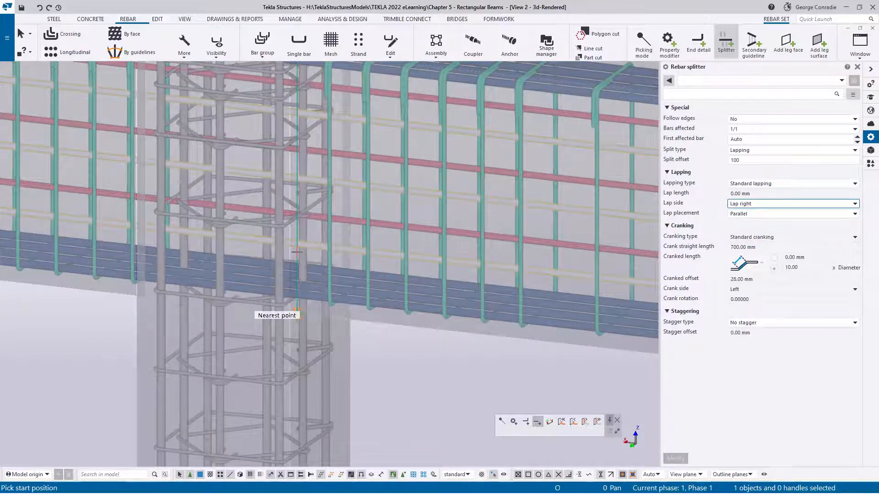
left_click(296, 252)
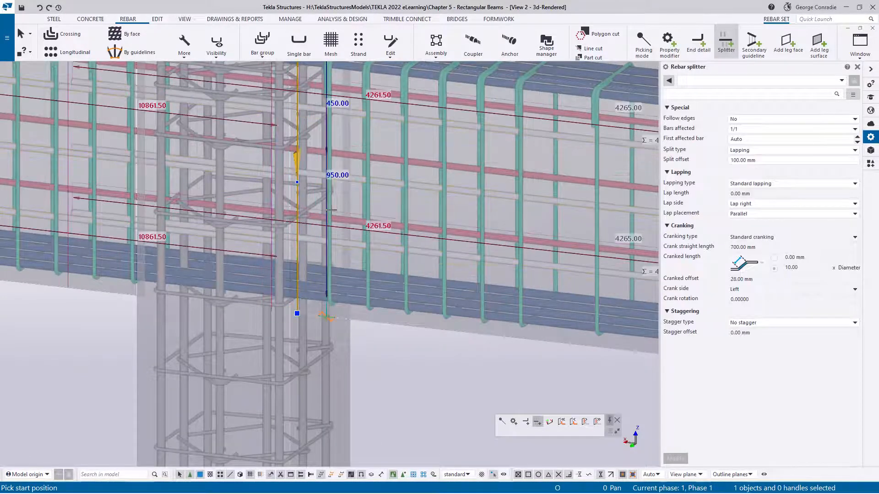
right_click(349, 196)
left_click(357, 198)
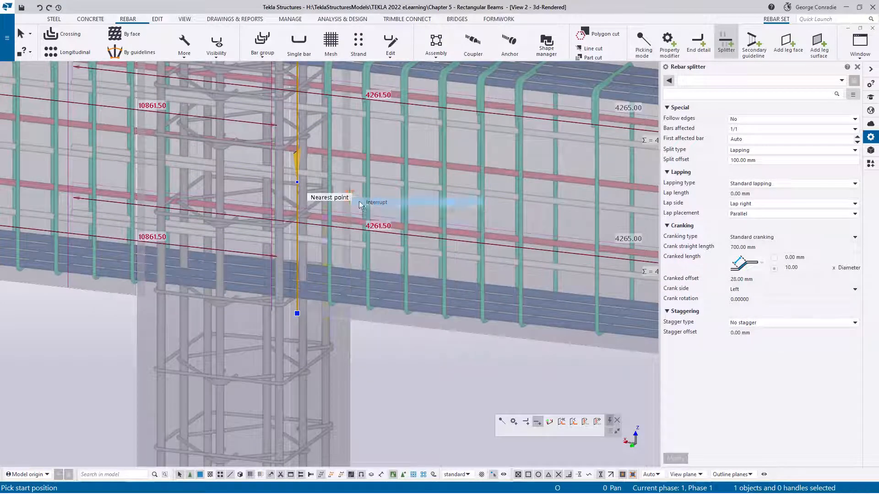
- Swap the ends of the new side bar splitter so the bars lap in the grid A span, outside the column
left_click(301, 169)
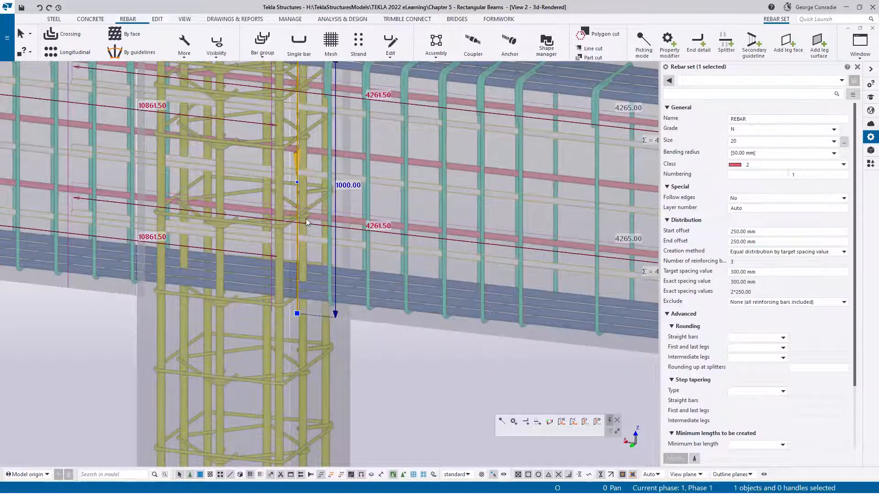
left_click(297, 205)
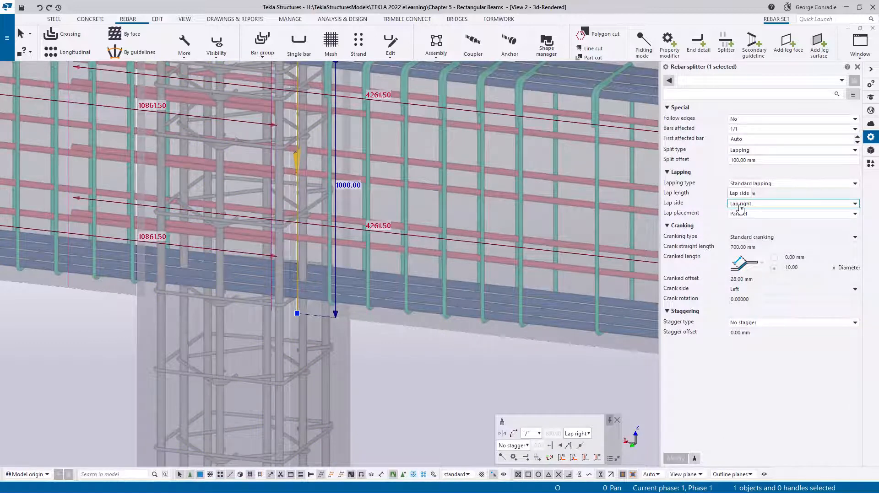
left_click(502, 434)
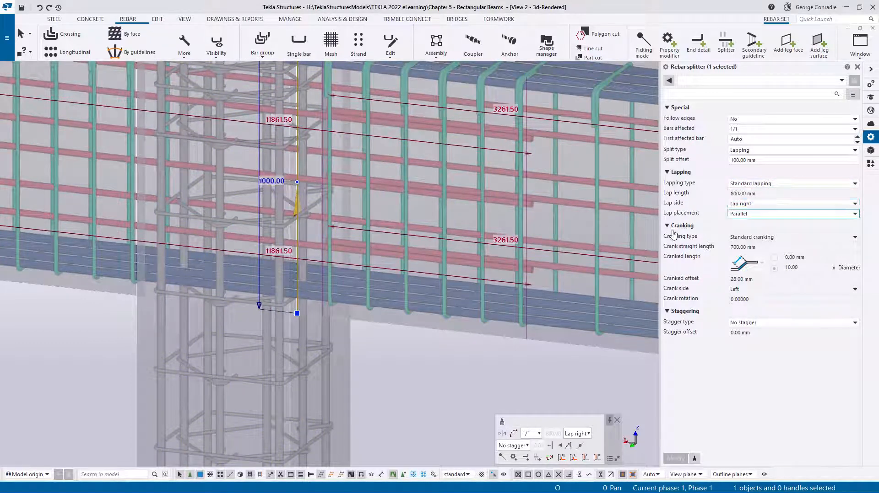
left_click(406, 345)
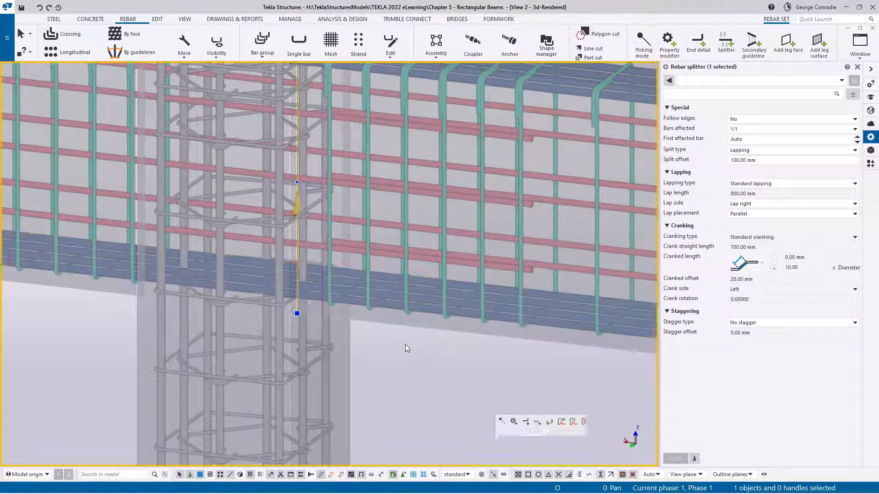
- Add a second splitter to the same N20 side bar set at the opposite face of the grid B column, and end the command
left_click(381, 249)
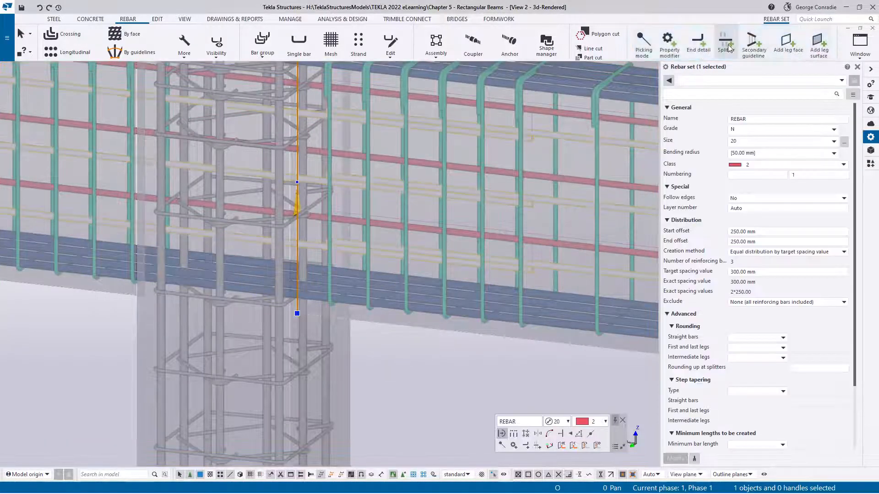
left_click(726, 44)
middle_click_drag(224, 259, 274, 261, "ctrl")
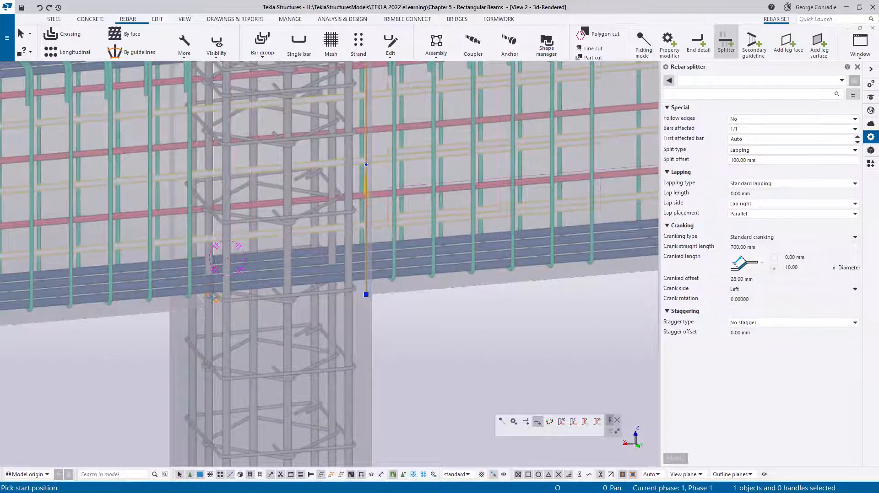
scroll(215, 302, "up", 4)
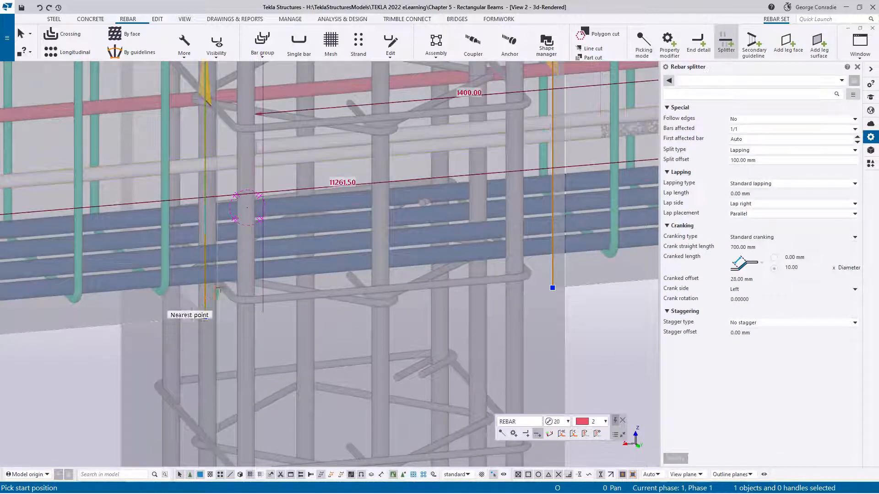
scroll(238, 275, "down", 5)
right_click(300, 252)
left_click(313, 251)
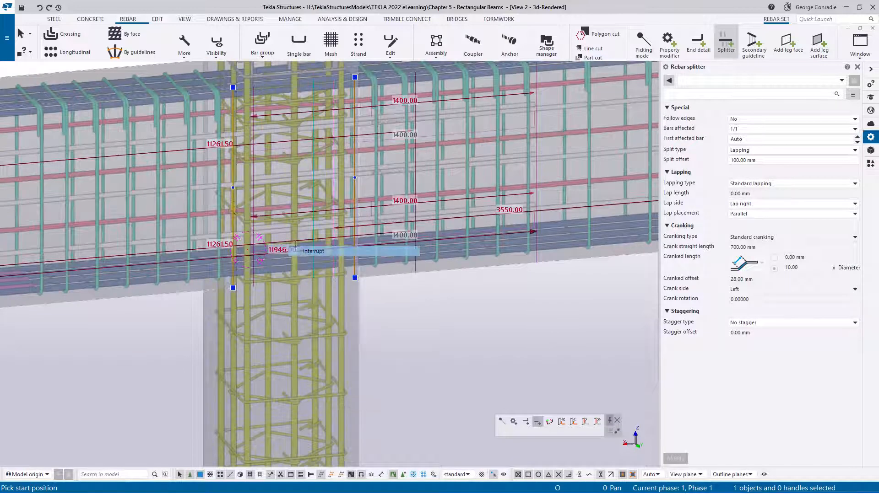
- Set the second side bar splitter's lap side to Lap left
left_click(233, 221)
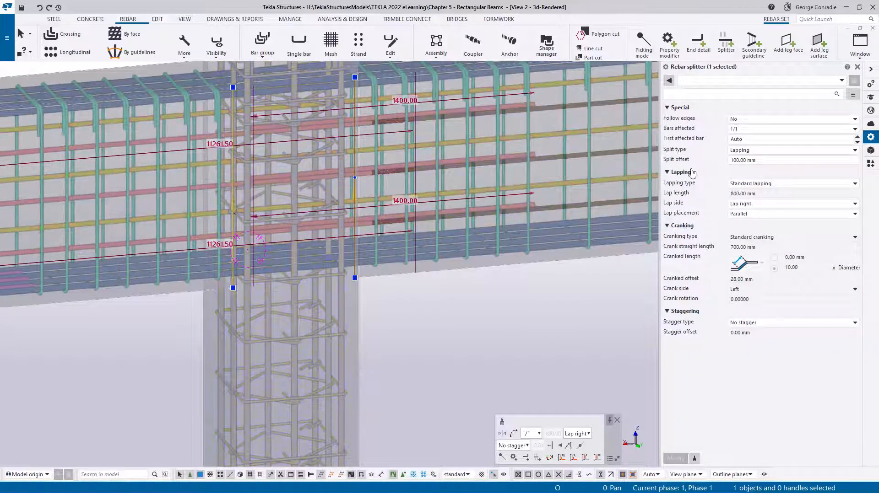
left_click(754, 204)
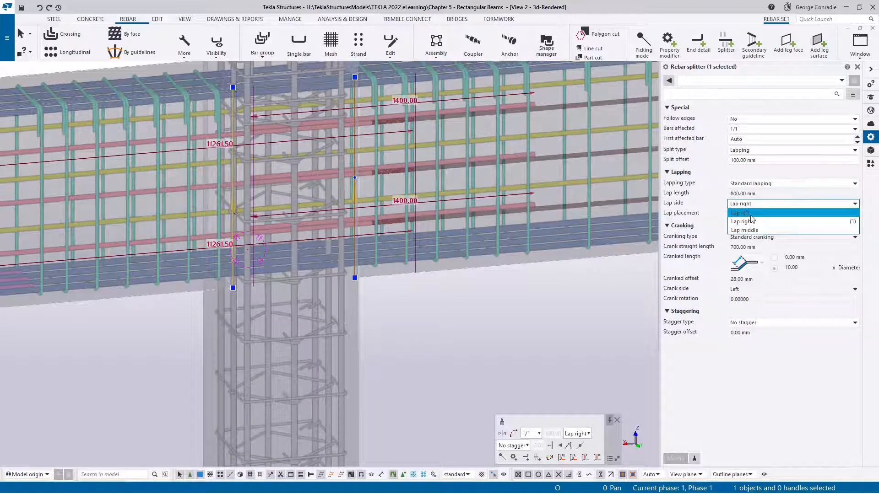
left_click(751, 222)
left_click(675, 458)
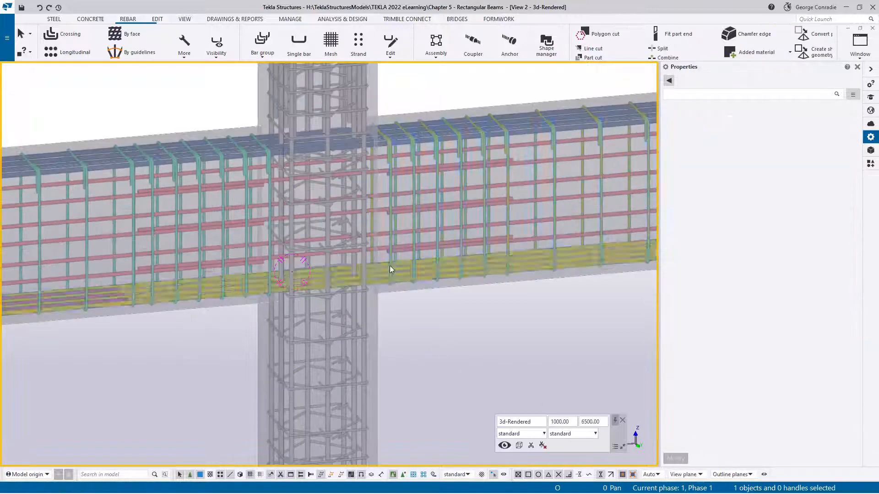
- Examine the side bar laps at the grid B column and the bar hooks in the end column
middle_click_drag(389, 266, 425, 238)
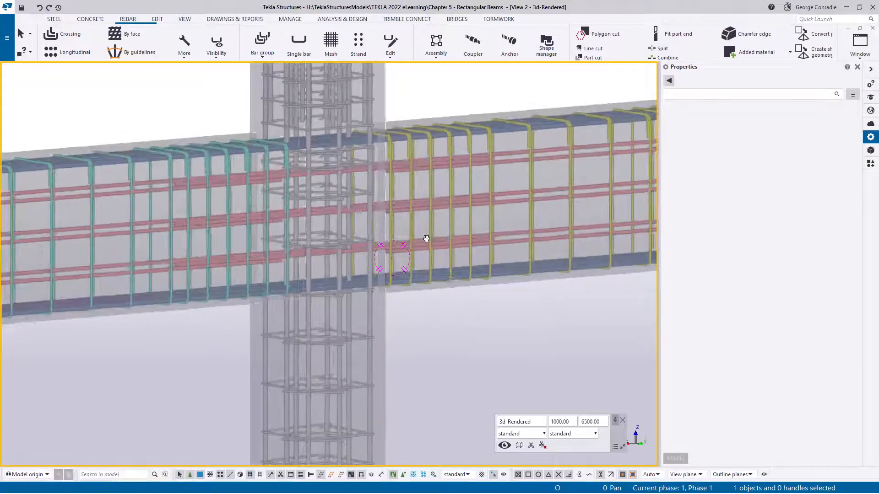
scroll(426, 238, "down", 4)
middle_click_drag(577, 229, 447, 261)
scroll(476, 252, "up", 5)
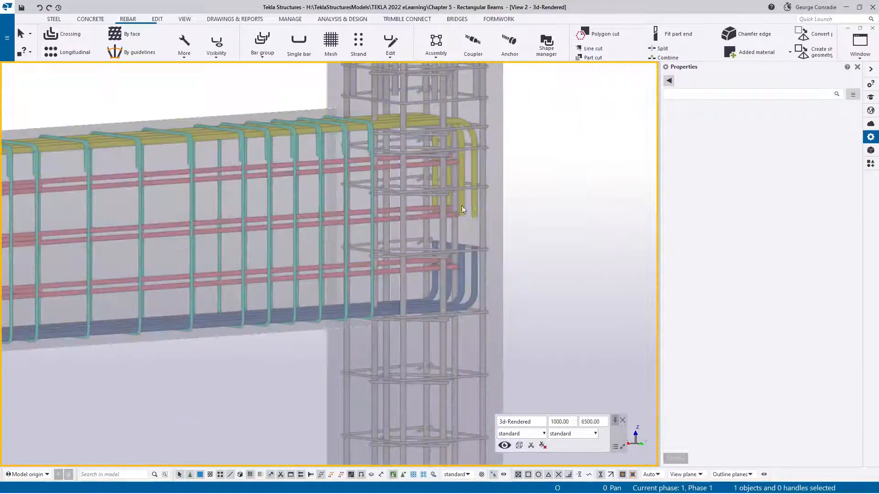
scroll(449, 254, "down", 5)
scroll(470, 242, "up", 5)
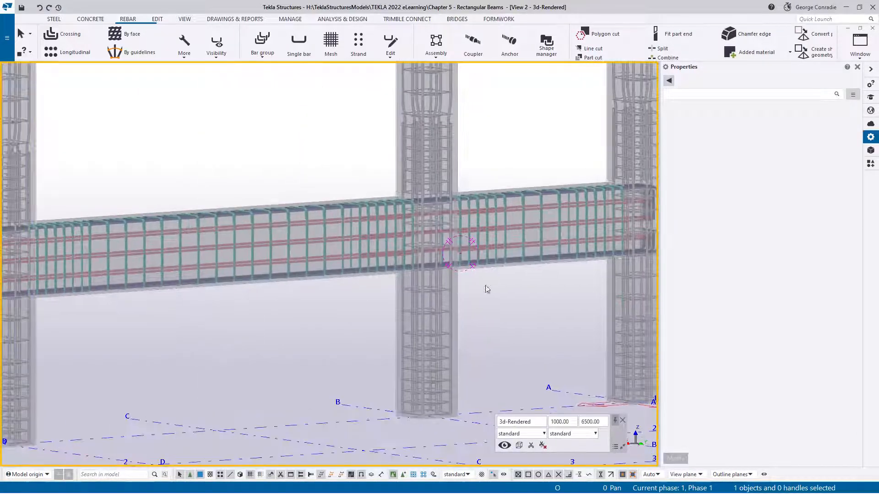
scroll(471, 246, "up", 5)
- Copy both side bar splitters from the grid B column to the grid D column, and end the command
left_click(451, 205)
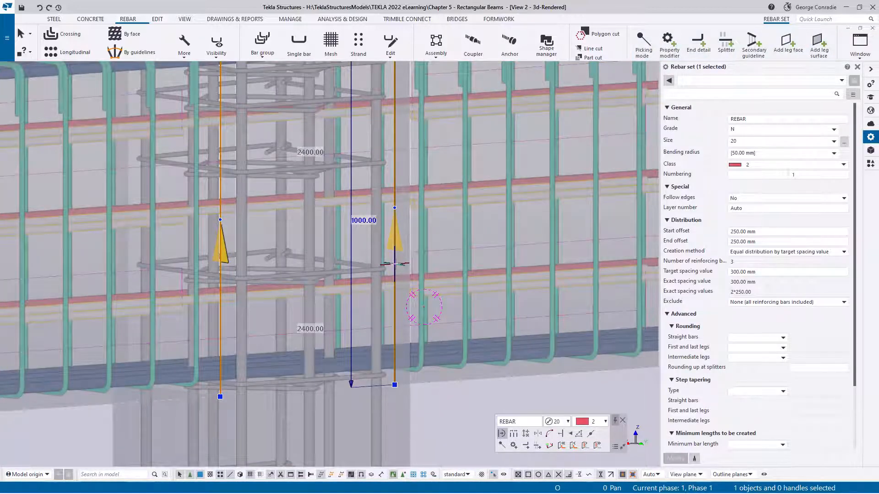
left_click(394, 265)
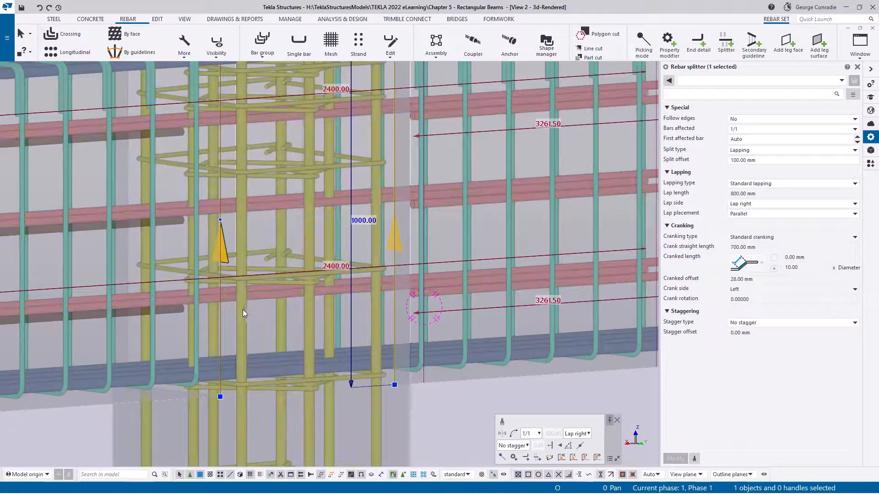
left_click(220, 317, "ctrl")
scroll(399, 254, "down", 5)
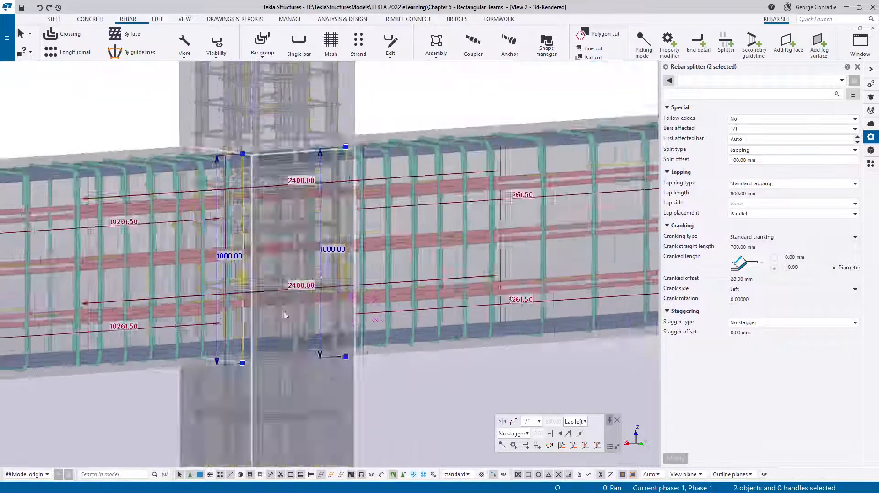
key("ctrl+c")
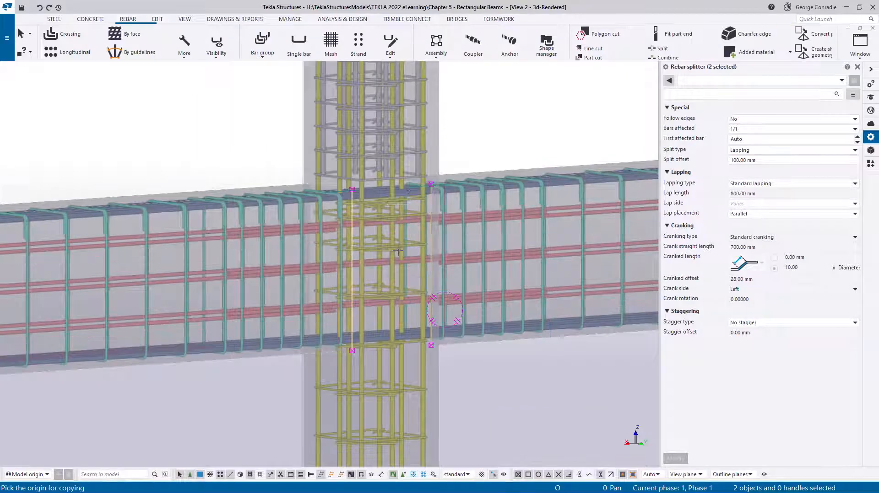
scroll(363, 191, "up", 5)
left_click(364, 192)
scroll(364, 194, "down", 5)
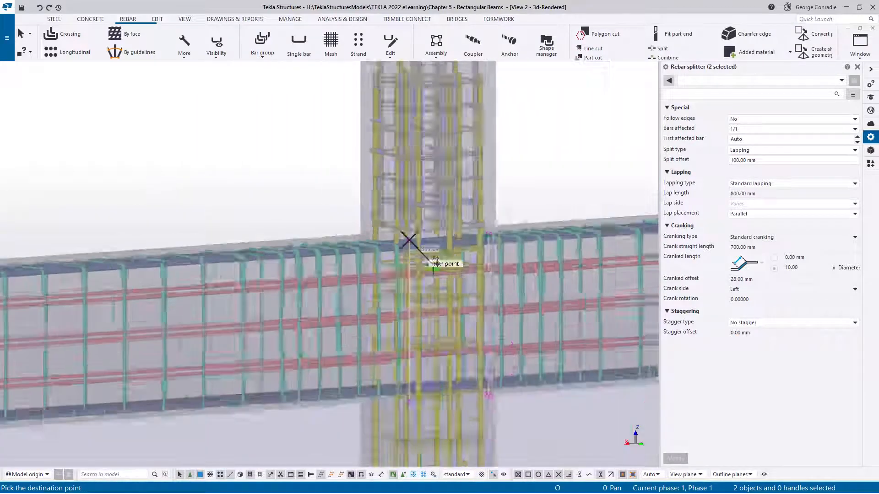
scroll(412, 243, "up", 5)
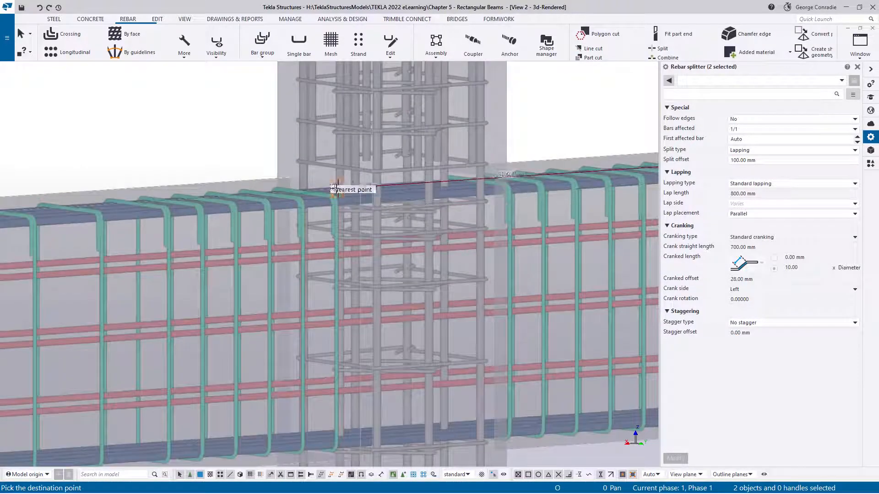
left_click(361, 188)
scroll(361, 188, "down", 5)
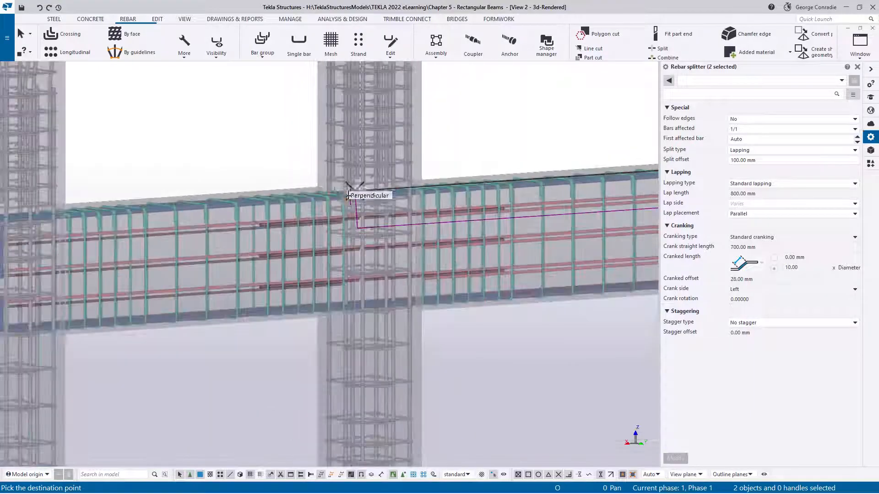
middle_click_drag(360, 188, 546, 236, "ctrl")
scroll(350, 216, "up", 3)
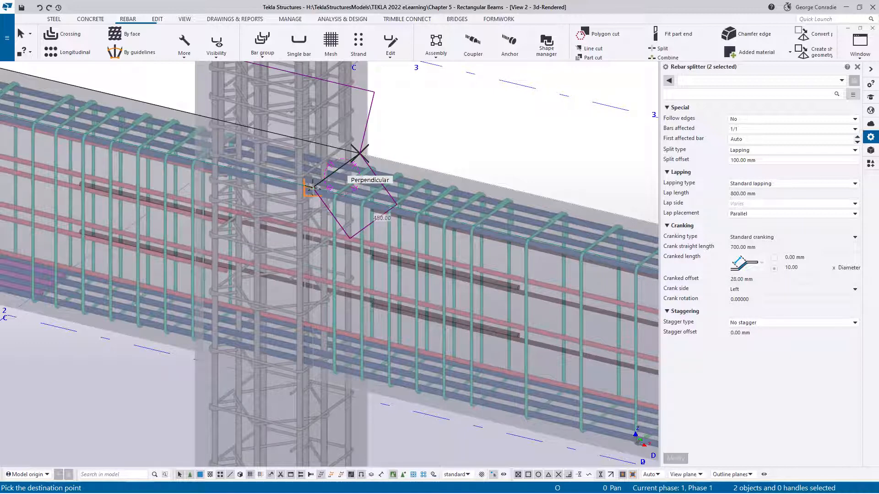
right_click(476, 129)
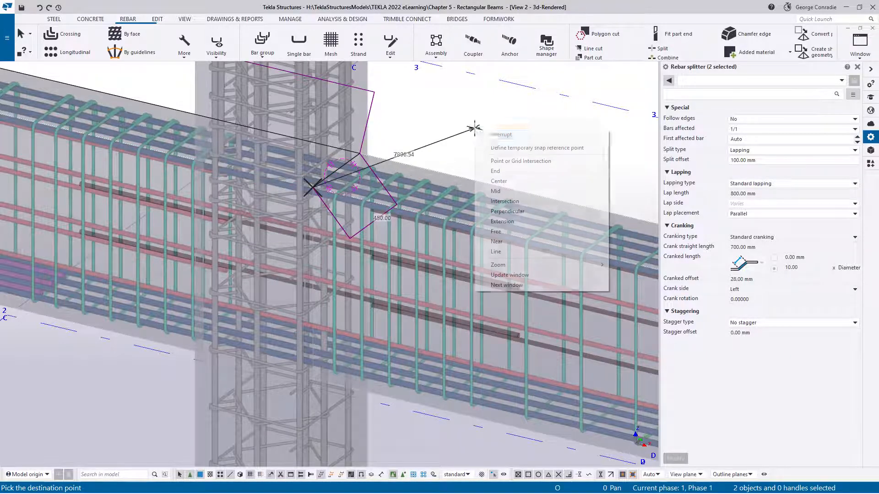
left_click(499, 134)
- Delete the two copied splitters from the N20 side bar set at the grid D column
left_click(377, 256)
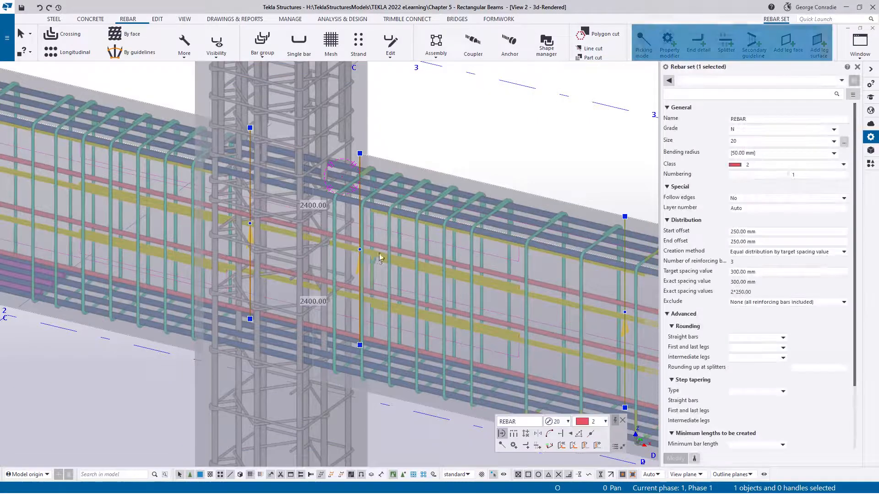
left_click(438, 130)
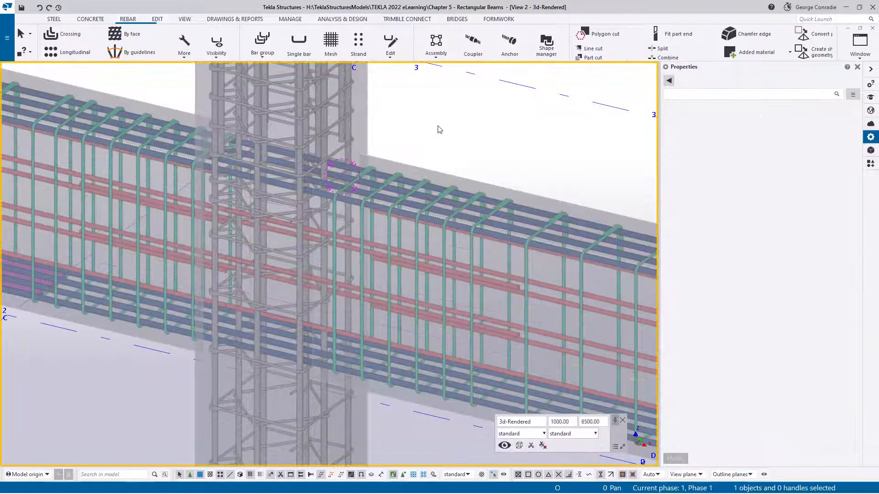
left_click(376, 257)
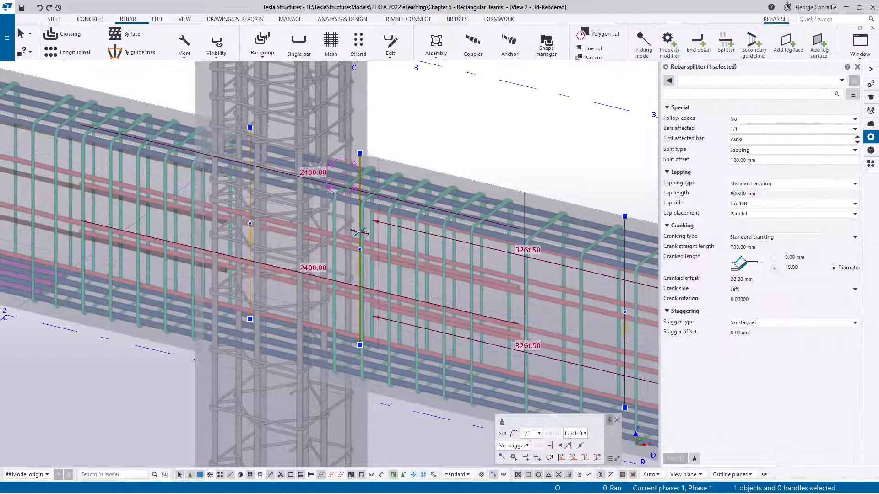
key("Delete")
left_click(250, 194)
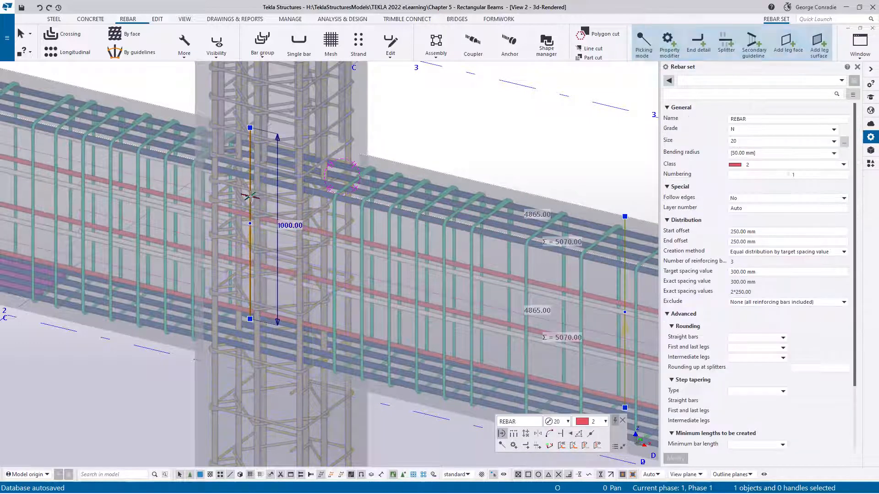
key("Delete")
left_click(392, 143)
- Add a splitter with Lap left to the N20 side bar set at one face of the grid D column
scroll(357, 249, "up", 3)
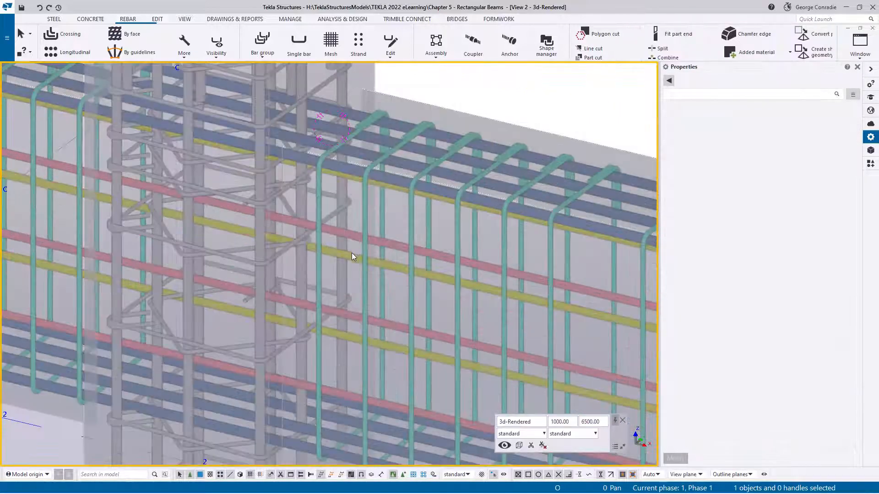
middle_click_drag(352, 253, 135, 266, "ctrl")
scroll(320, 270, "down", 3)
middle_click_drag(397, 269, 96, 358)
middle_click_drag(286, 288, 280, 269, "ctrl")
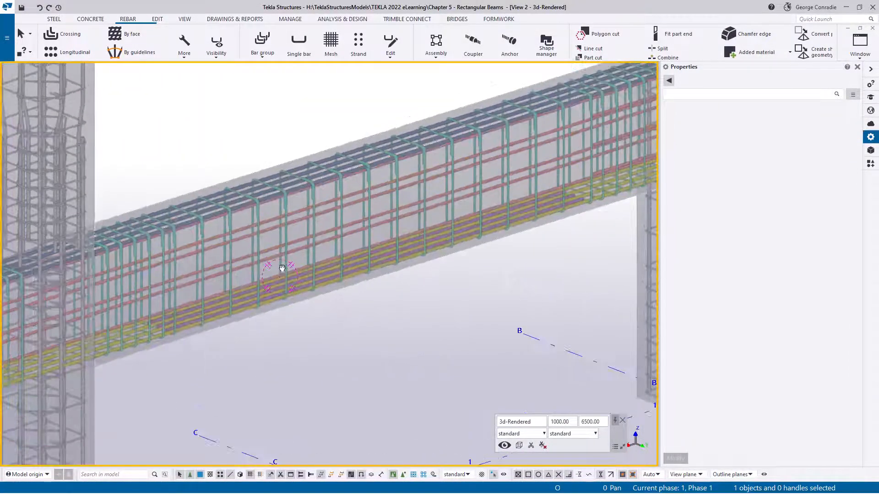
middle_click_drag(410, 248, 118, 357)
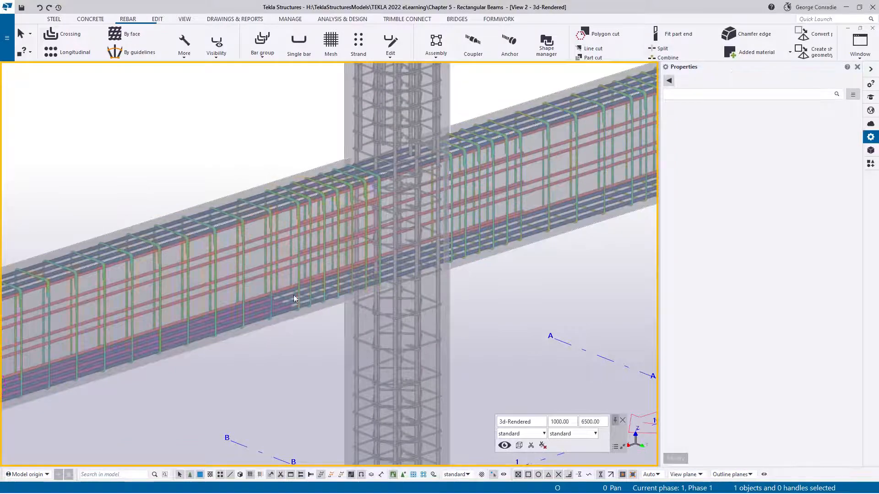
middle_click_drag(270, 322, 497, 271)
scroll(255, 262, "up", 3)
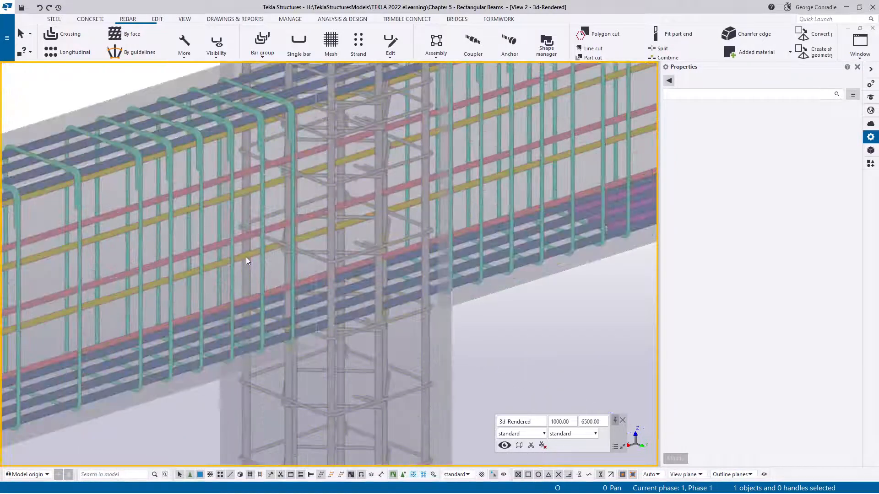
left_click(246, 257)
scroll(272, 256, "up", 3)
middle_click_drag(273, 256, 289, 267, "ctrl")
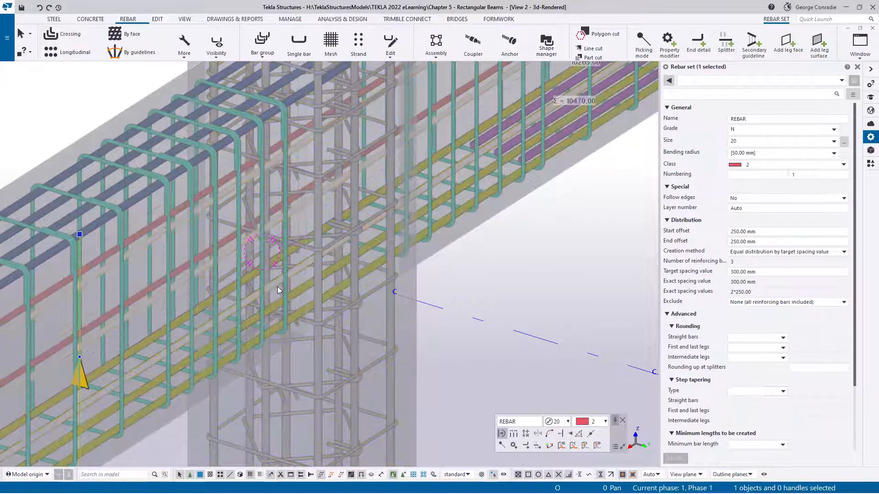
mouse_move(376, 250)
middle_mouse_down("ctrl")
mouse_move(365, 245)
mouse_move(369, 257)
middle_mouse_up("ctrl")
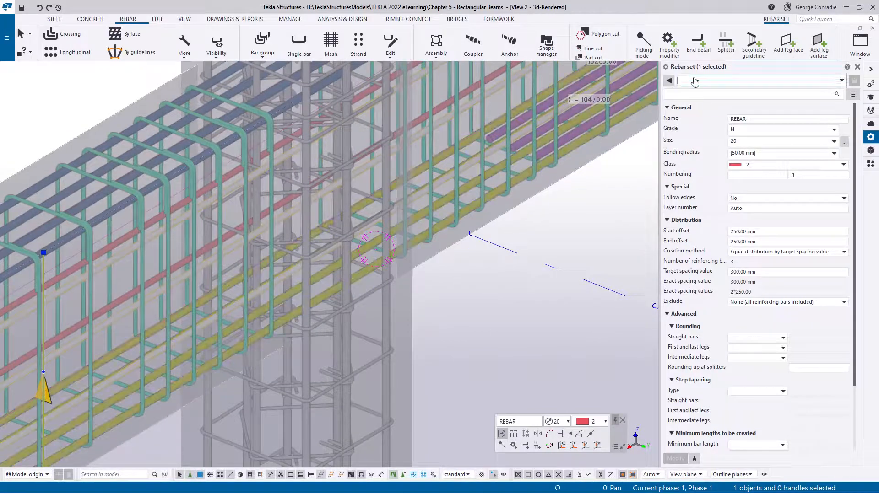
left_click(725, 48)
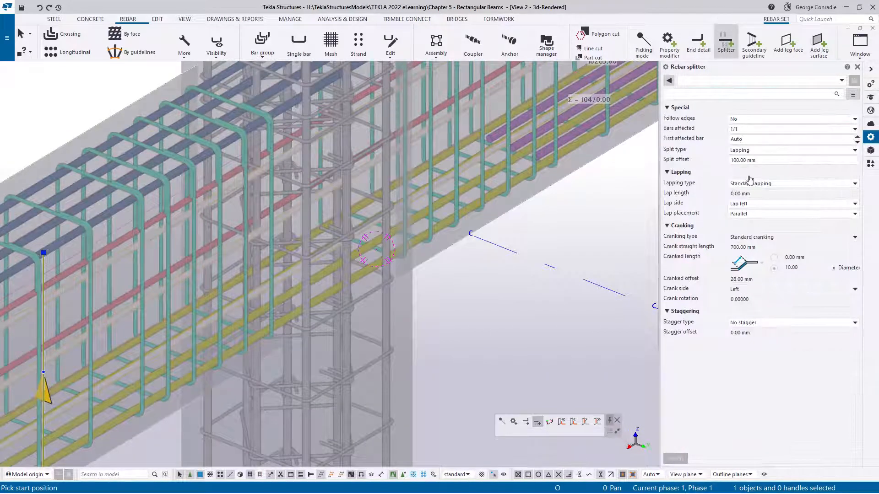
left_click(293, 288)
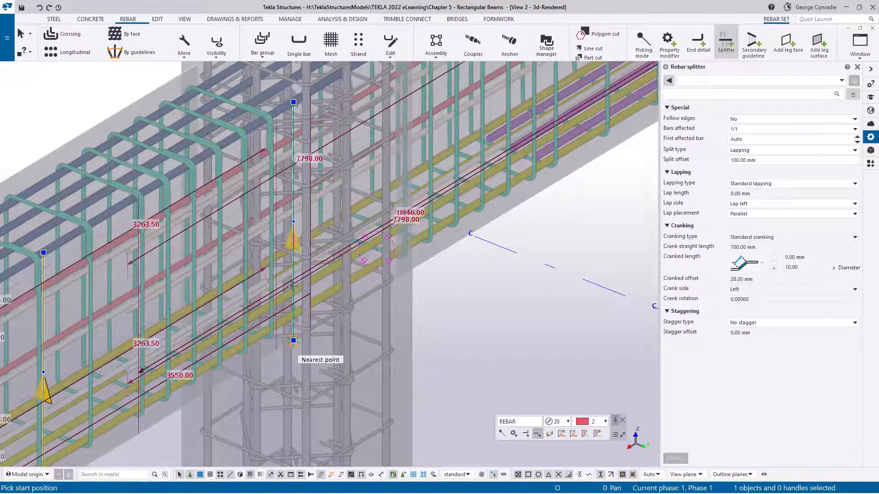
- Add a Lap right splitter at the opposite face of the grid D column and swap its ends so the bars lap outside the column
left_click(751, 207)
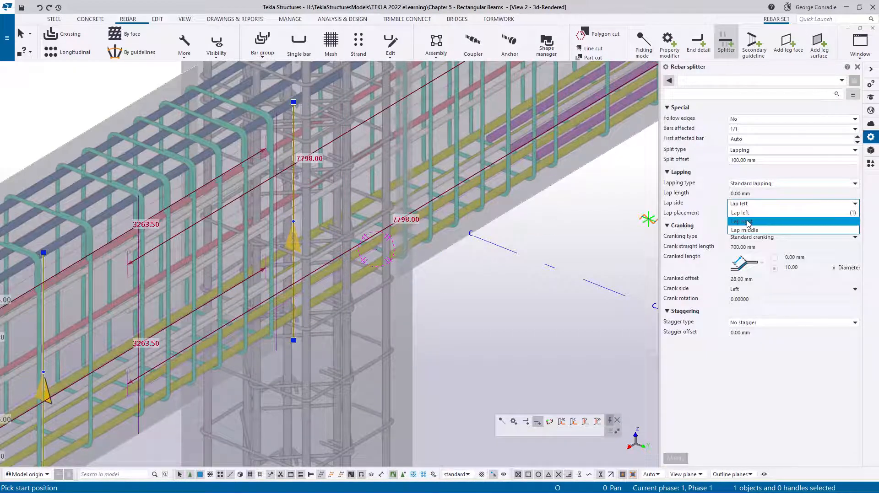
left_click(741, 221)
scroll(285, 235, "up", 5)
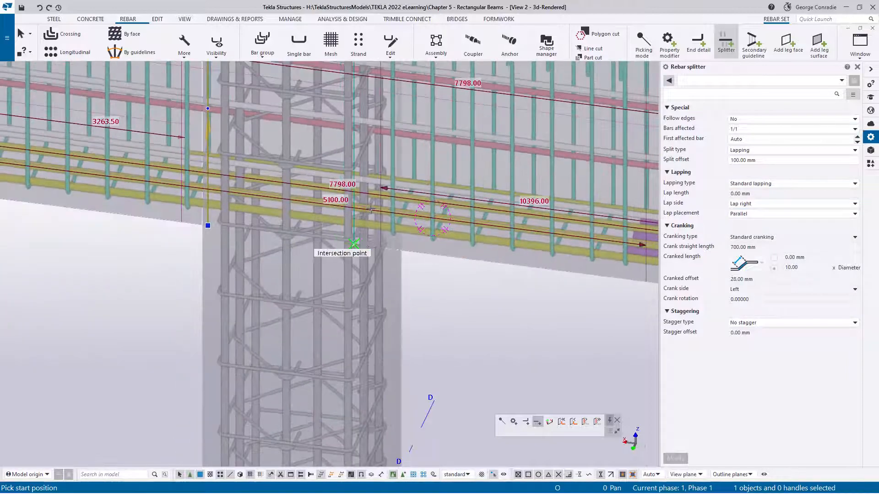
scroll(362, 270, "up", 5)
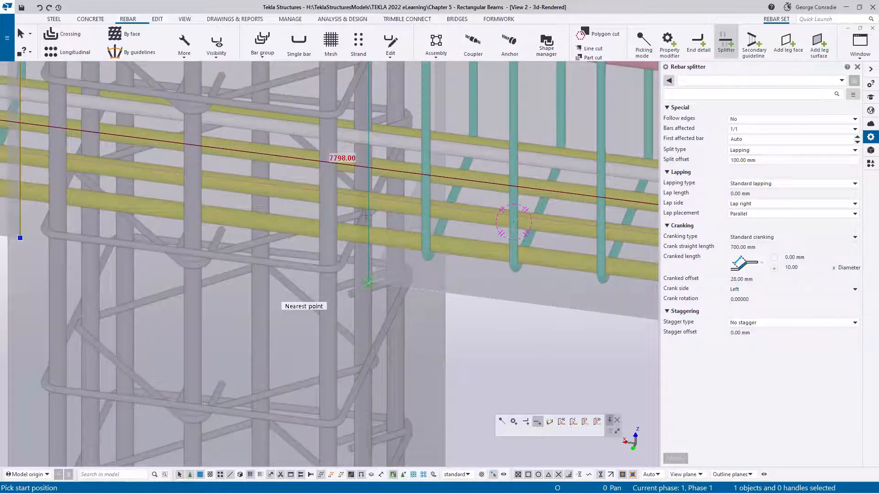
scroll(368, 282, "down", 5)
right_click(366, 217)
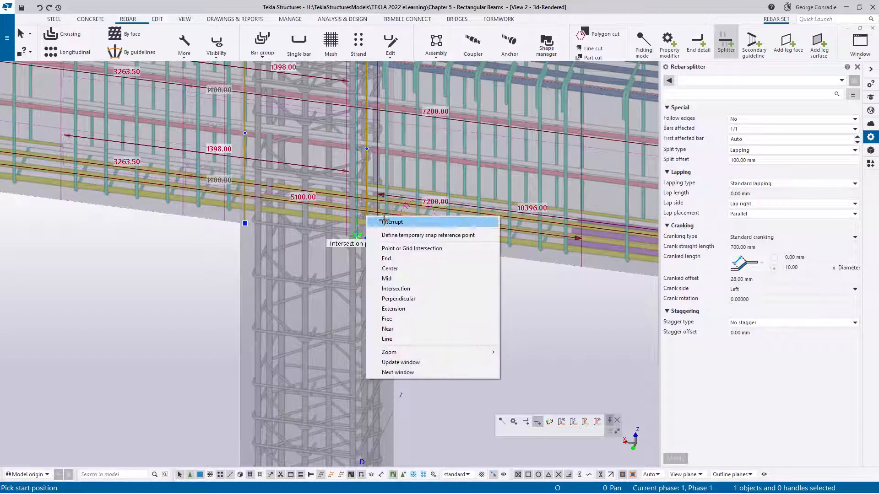
left_click(383, 222)
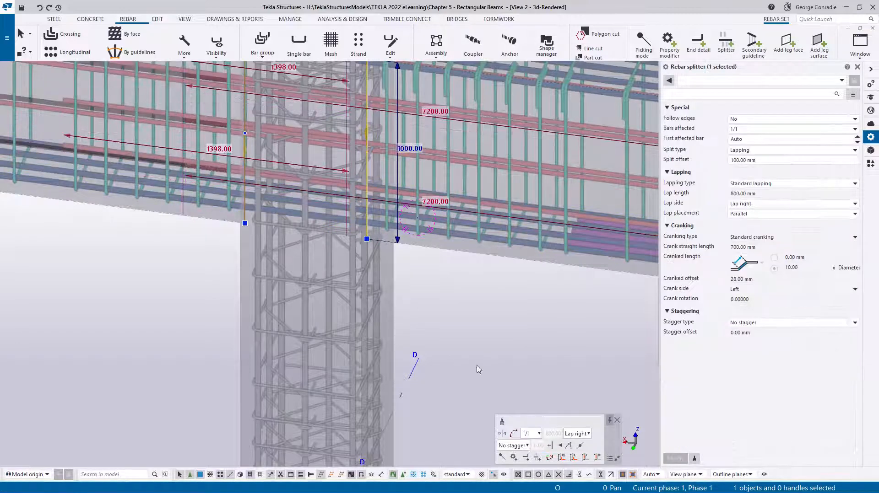
left_click(500, 435)
left_click(444, 313)
- Add a Lap right splitter to the N20 side bar set on the beam's other side, at one face of the grid D column
scroll(432, 229, "down", 5)
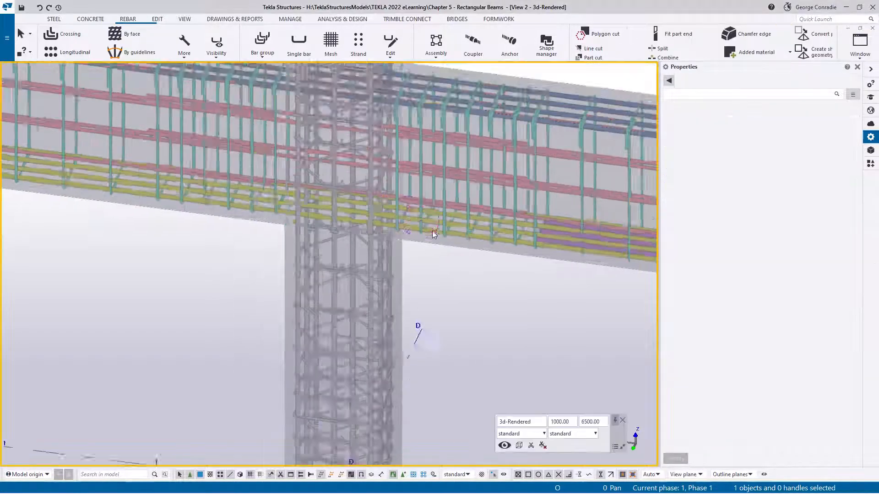
middle_click_drag(412, 231, 740, 208, "ctrl")
scroll(430, 223, "up", 6)
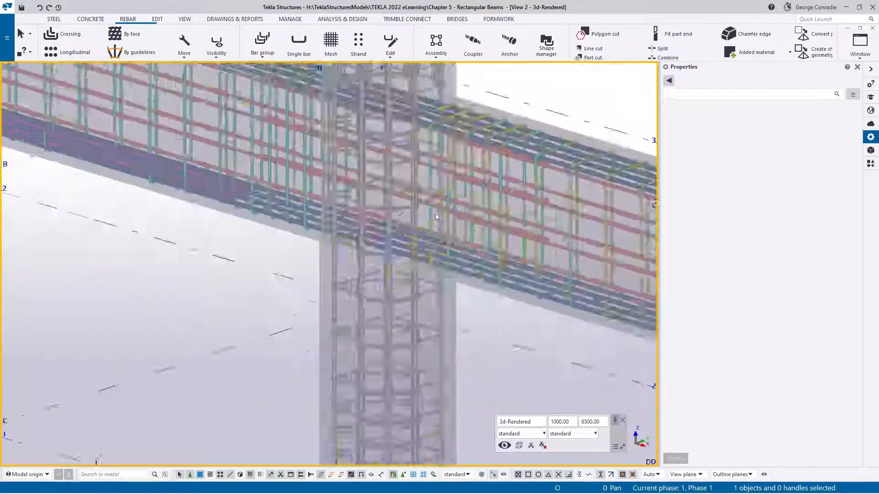
left_click(432, 248)
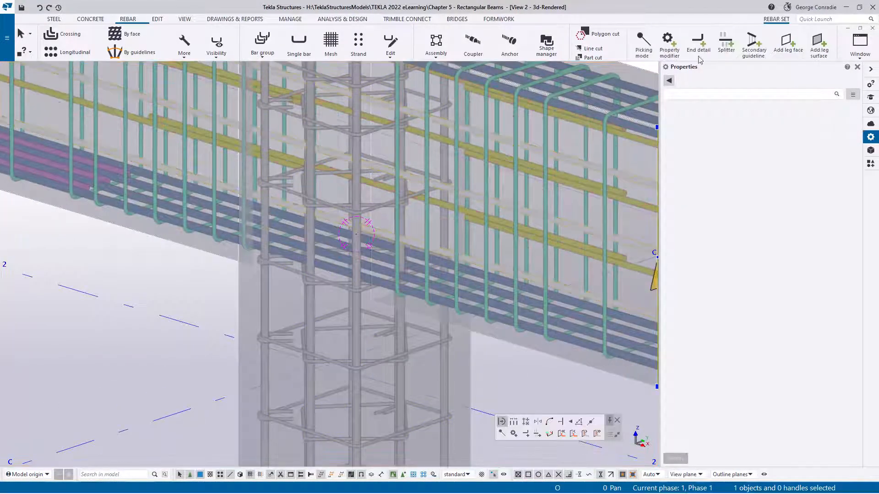
left_click(726, 46)
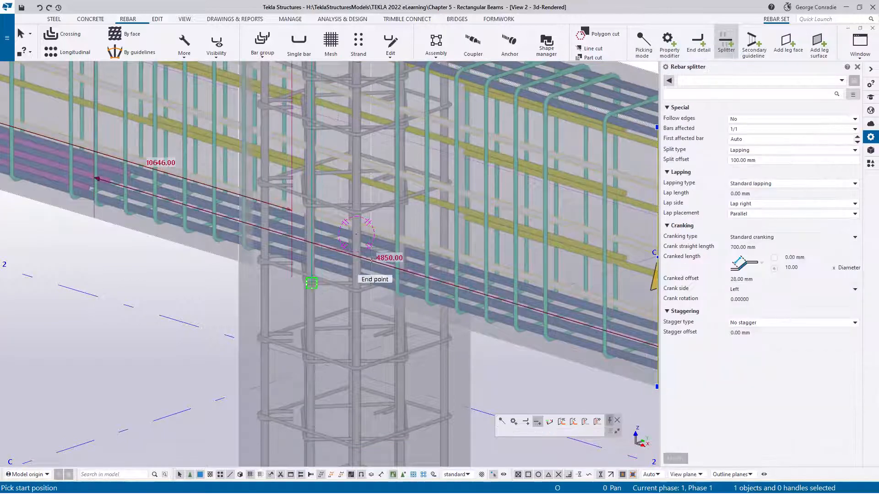
left_click(372, 283)
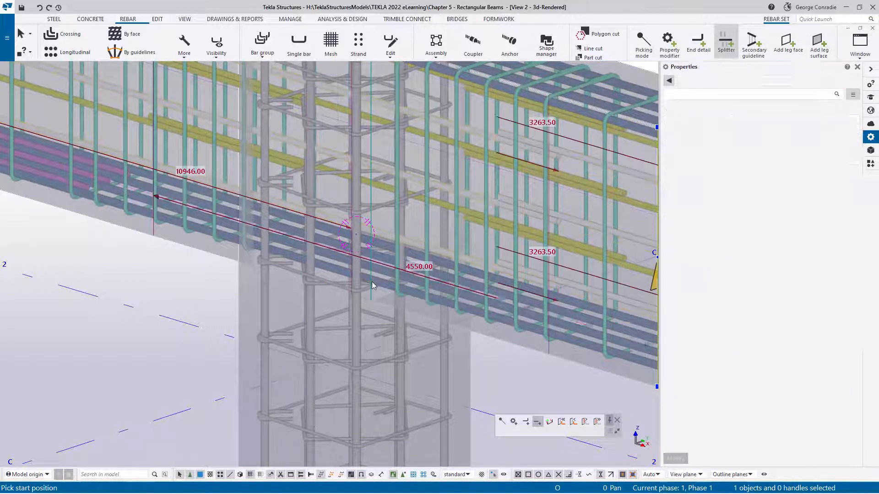
- Add a splitter to the N20 side bar set at the opposite face of the grid D column and set its lap side to Lap left
scroll(373, 285, "down", 2)
middle_click_drag(397, 288, 282, 327, "ctrl")
scroll(282, 328, "up", 2)
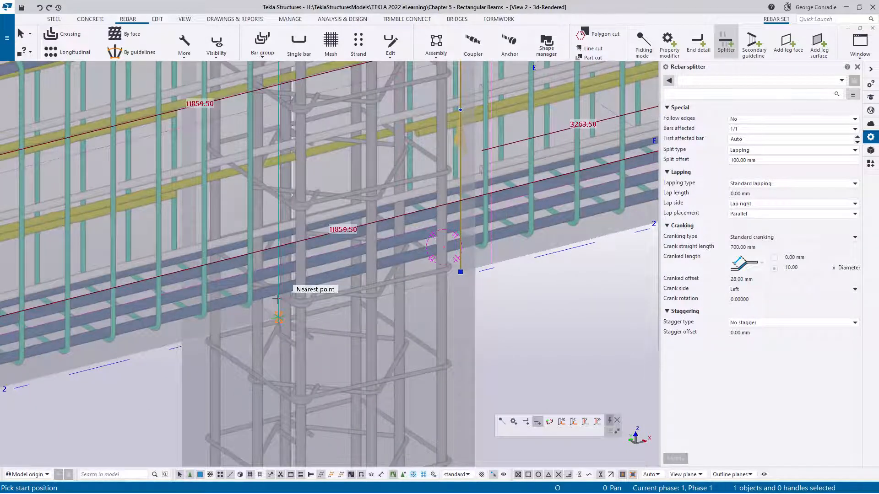
left_click(276, 300)
right_click(276, 301)
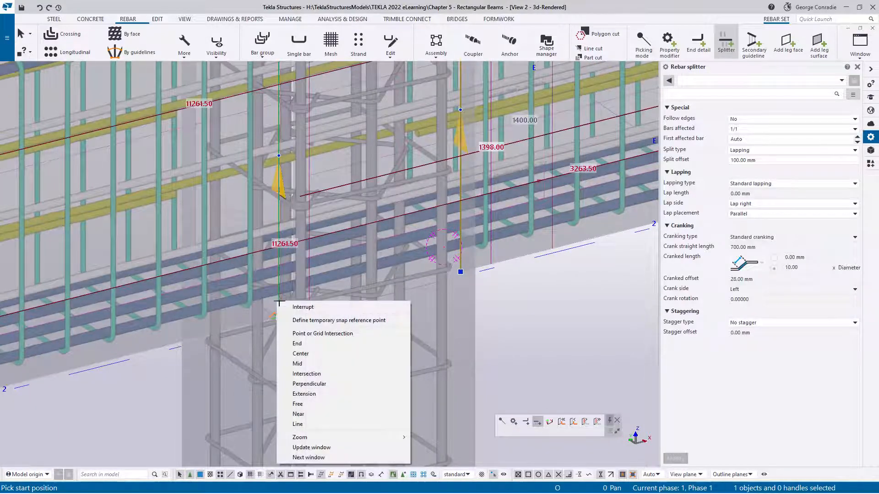
left_click(292, 307)
left_click(778, 204)
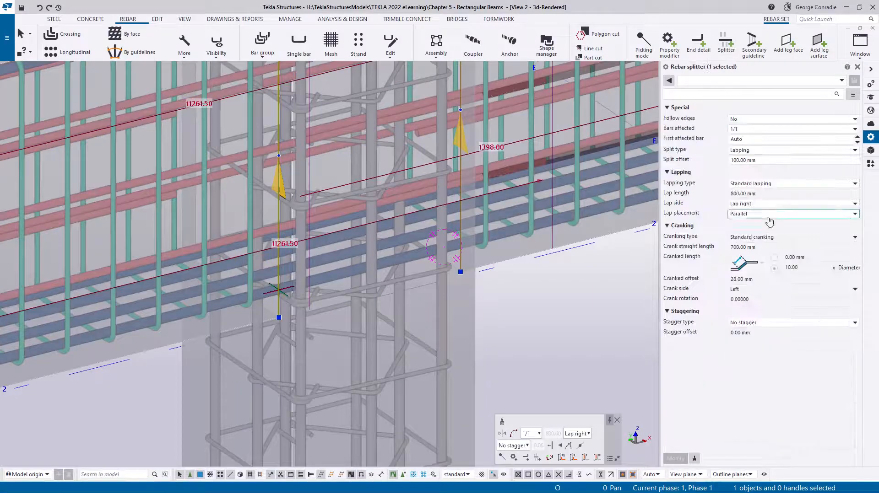
left_click(760, 221)
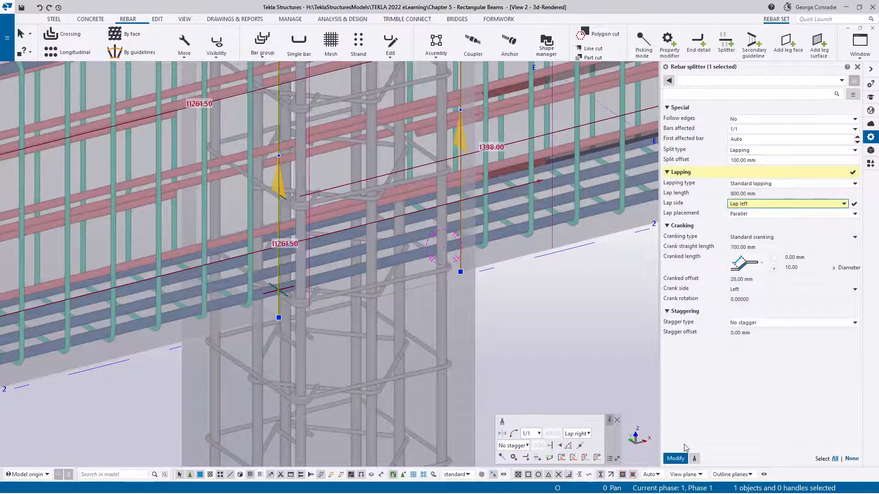
left_click(679, 458)
left_click(575, 352)
scroll(575, 353, "down", 2)
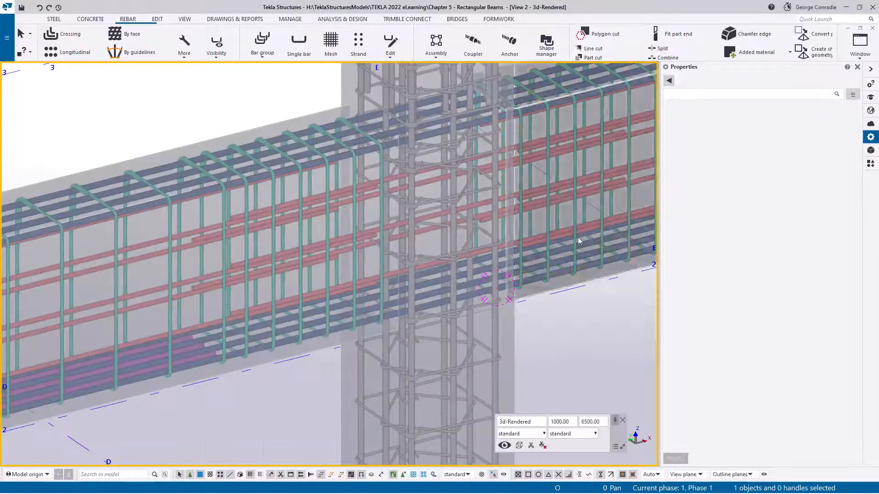
- Add a Lap left splitter to the N20 side bar set at one face of the grid B column
middle_click_drag(130, 324, 469, 255)
middle_click_drag(105, 378, 511, 242)
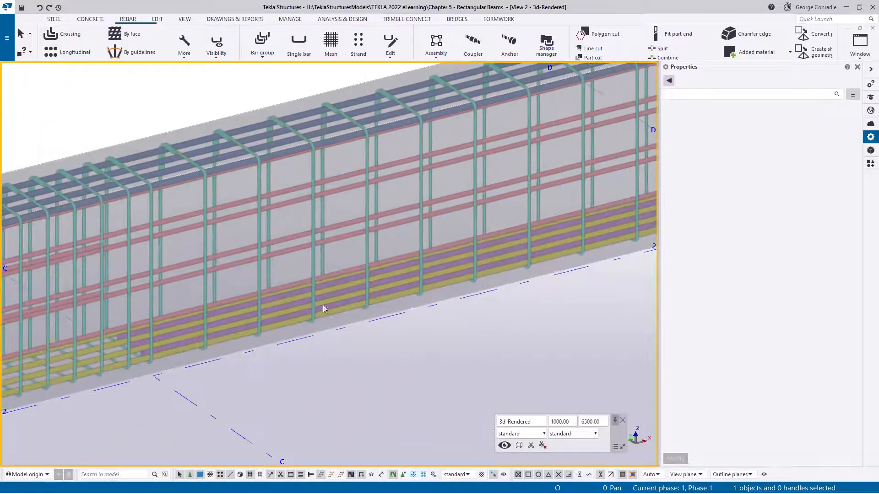
middle_click_drag(34, 359, 471, 281)
scroll(470, 281, "up", 2)
scroll(460, 268, "up", 3)
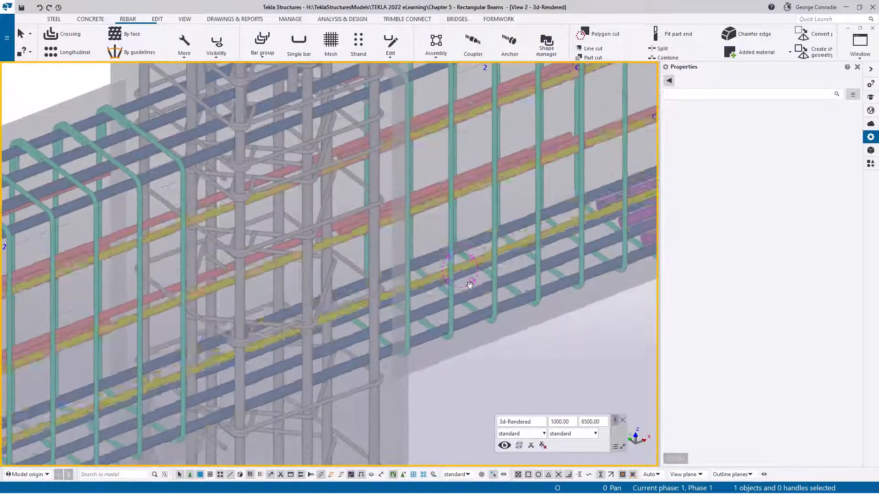
left_click(471, 268)
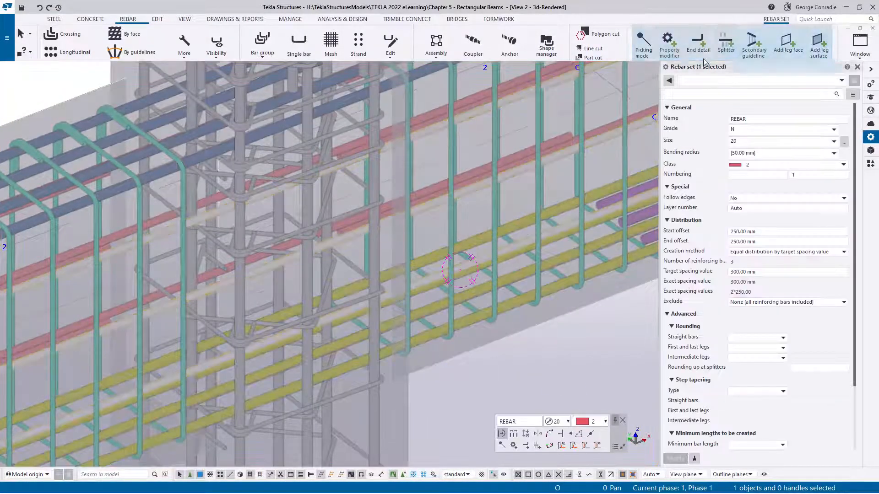
left_click(725, 47)
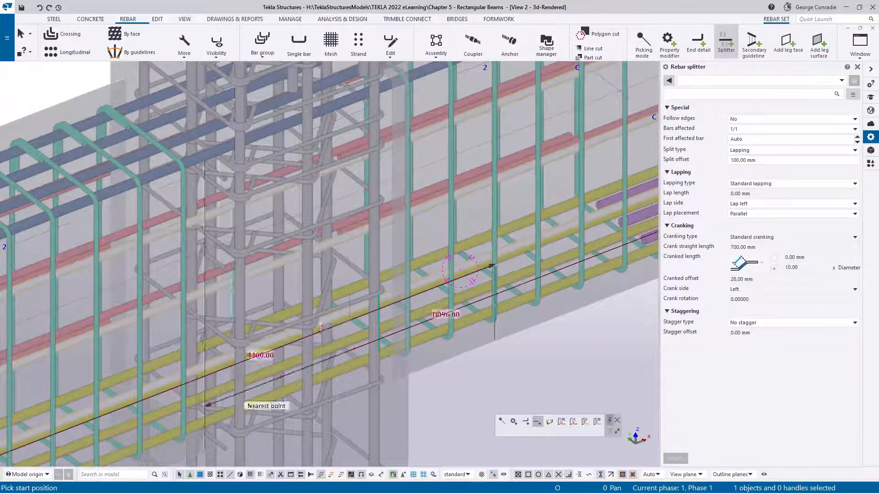
middle_click_drag(237, 395, 292, 335)
left_click(276, 342)
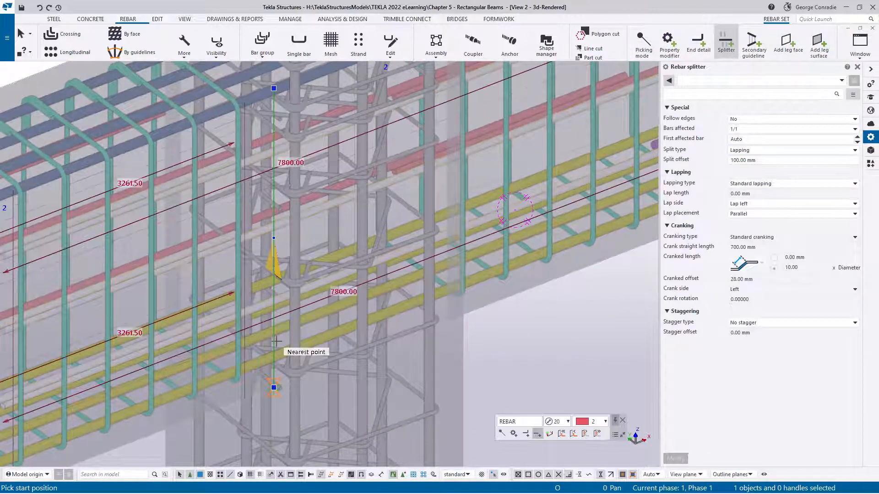
- Add a second splitter to the side bar set at the grid B column's opposite face and swap its ends
middle_click_drag(436, 300, 394, 308, "ctrl")
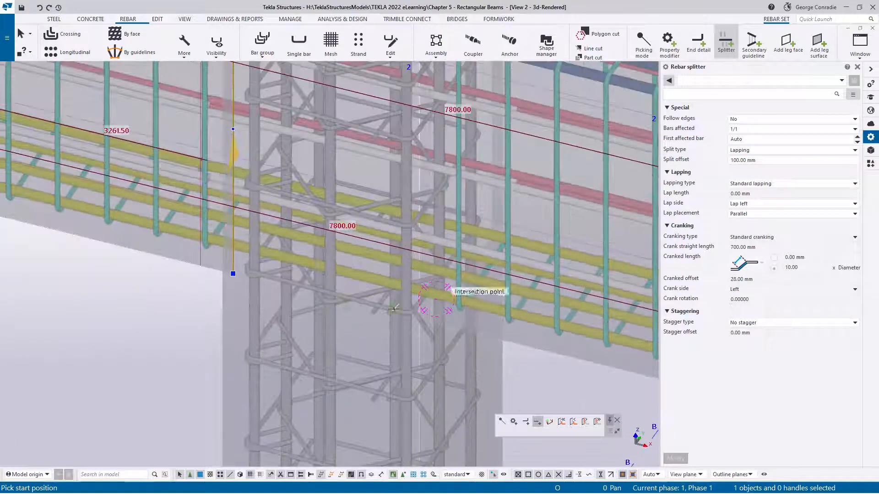
left_click(428, 313)
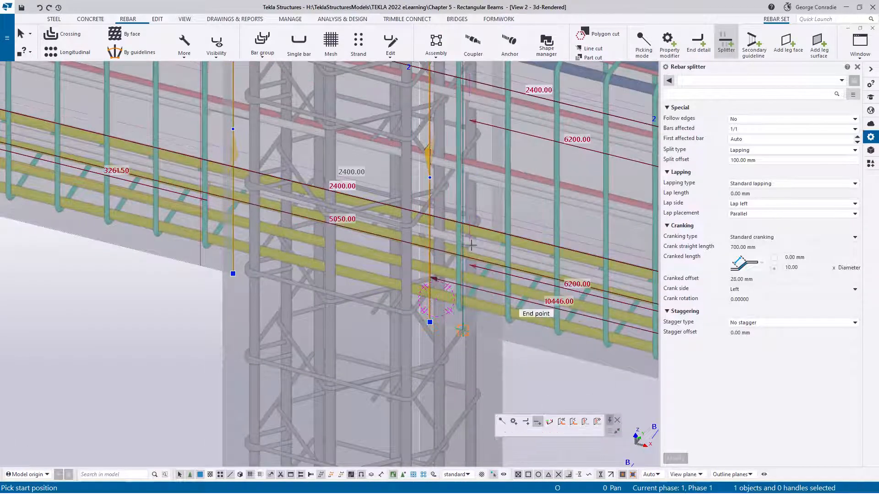
right_click(489, 251)
left_click(489, 251)
mouse_move(455, 218)
middle_mouse_down("ctrl")
mouse_move(455, 249)
mouse_move(458, 219)
middle_mouse_up("ctrl")
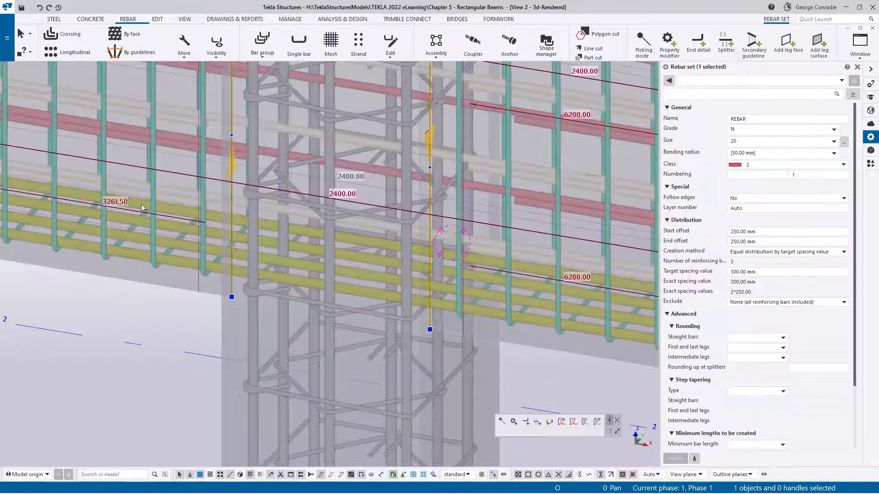
left_click(429, 248)
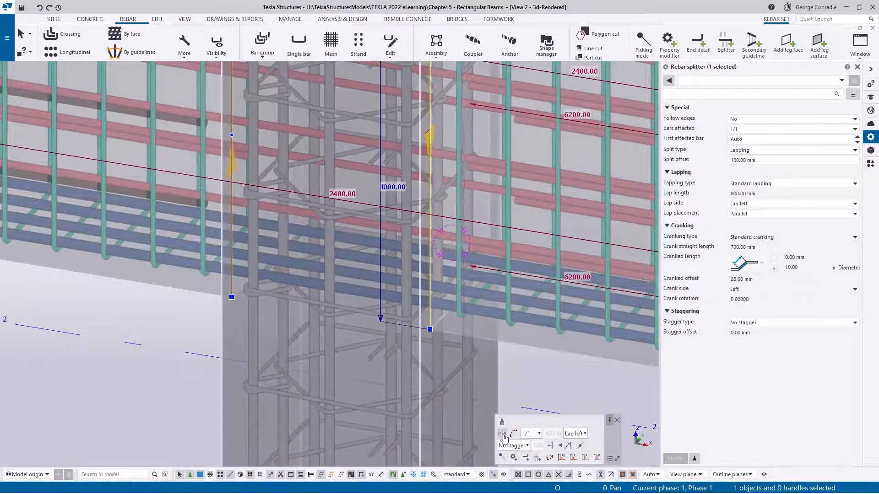
left_click(504, 435)
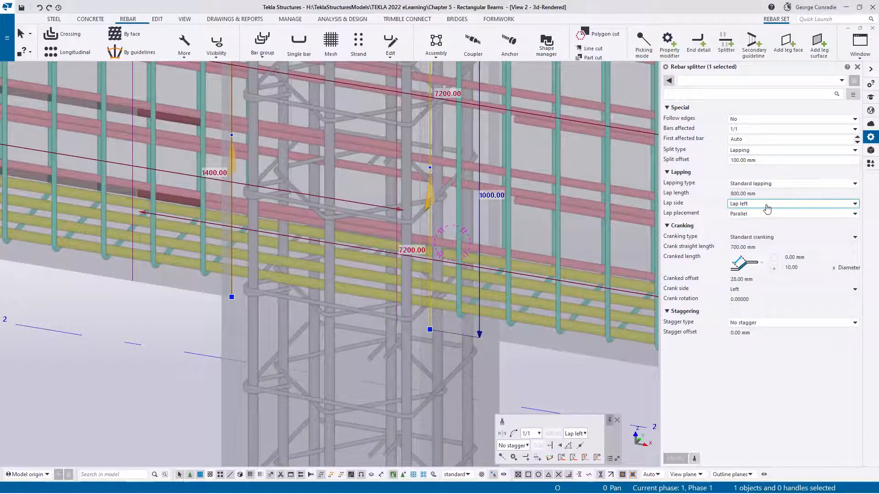
- Set the lap side of the swapped splitter at the grid B column to Lap right
left_click(767, 208)
left_click(758, 227)
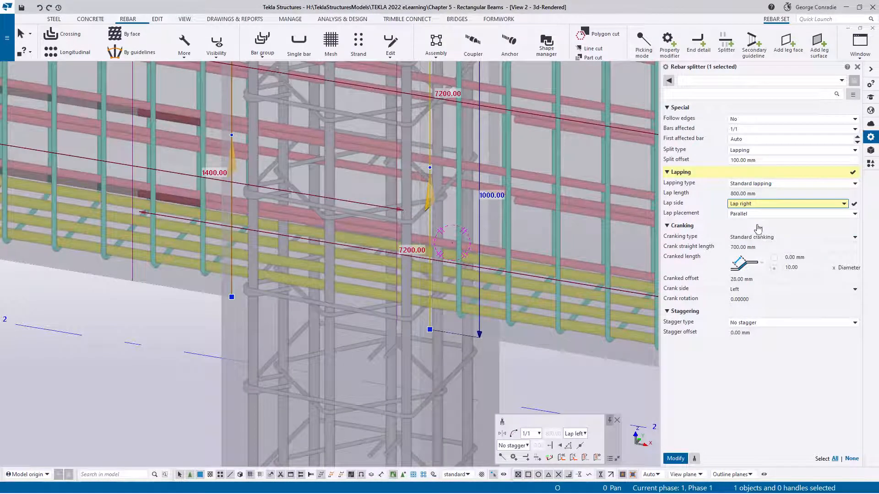
left_click(682, 460)
left_click(583, 401)
- Select the N20 side bar sets on both sides of the beam and show only them in the view
scroll(567, 369, "down", 6)
middle_click_drag(562, 340, 554, 323)
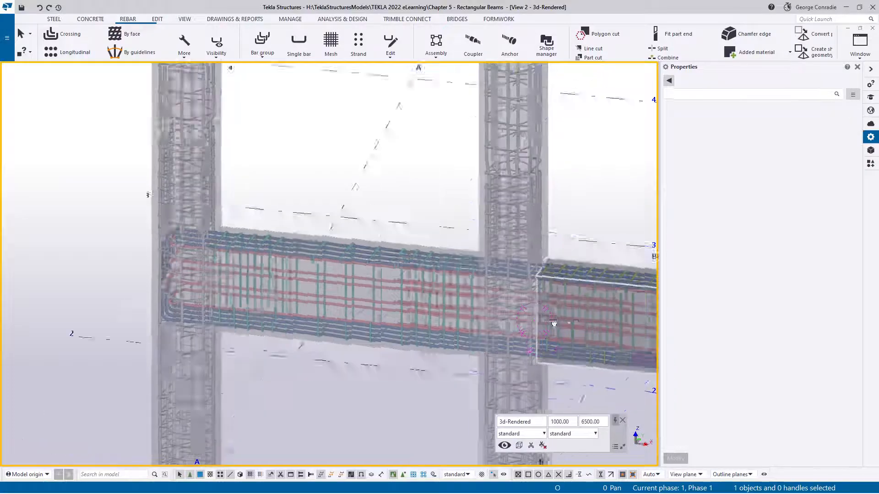
scroll(389, 293, "up", 6)
left_click(429, 257)
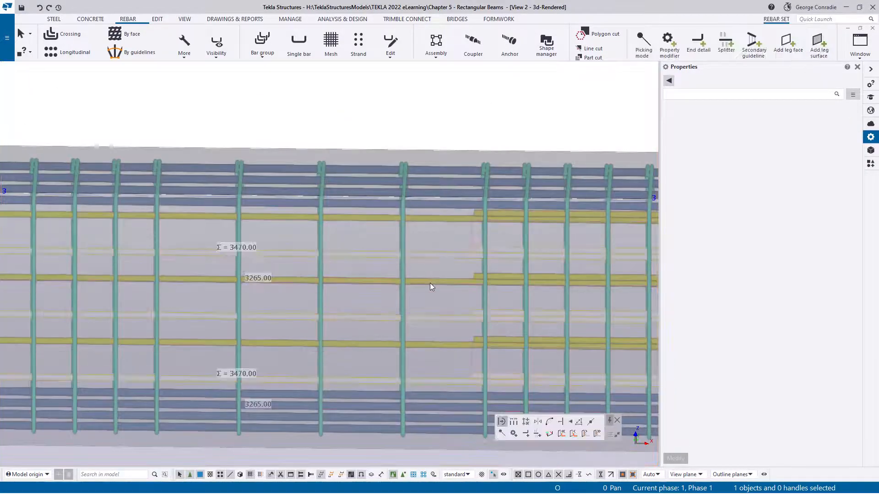
left_click(431, 281, "ctrl")
right_click(434, 279)
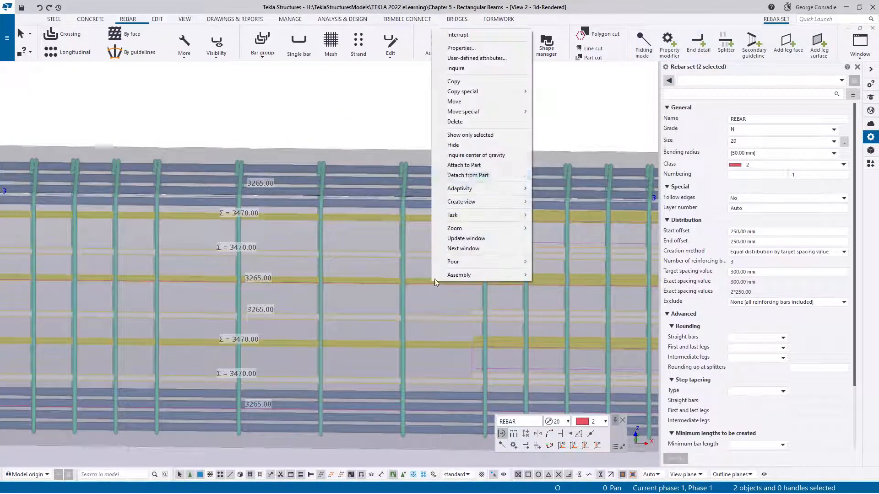
left_click(471, 135)
left_click(396, 185)
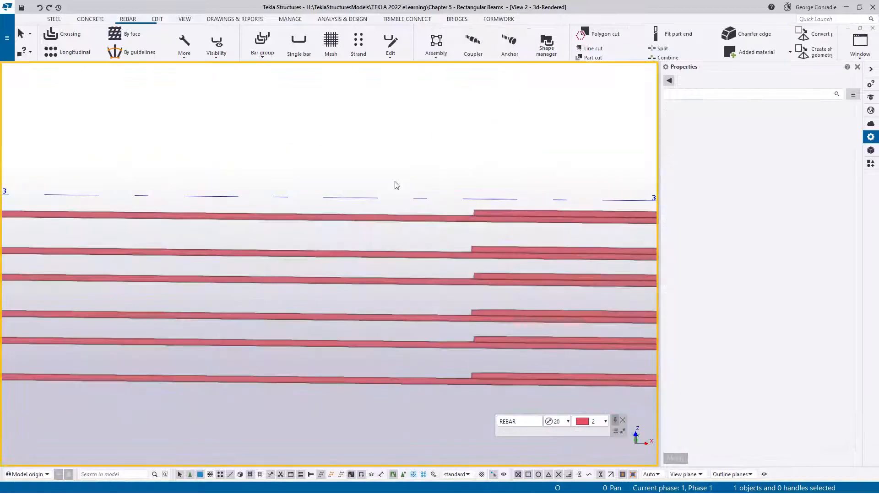
- Examine the isolated side bars' laps at the columns and their hooks at both beam ends
scroll(397, 185, "down", 4)
scroll(442, 258, "down", 2)
middle_click_drag(442, 257, 304, 259)
middle_click_drag(383, 256, 395, 287, "ctrl")
scroll(79, 332, "up", 5)
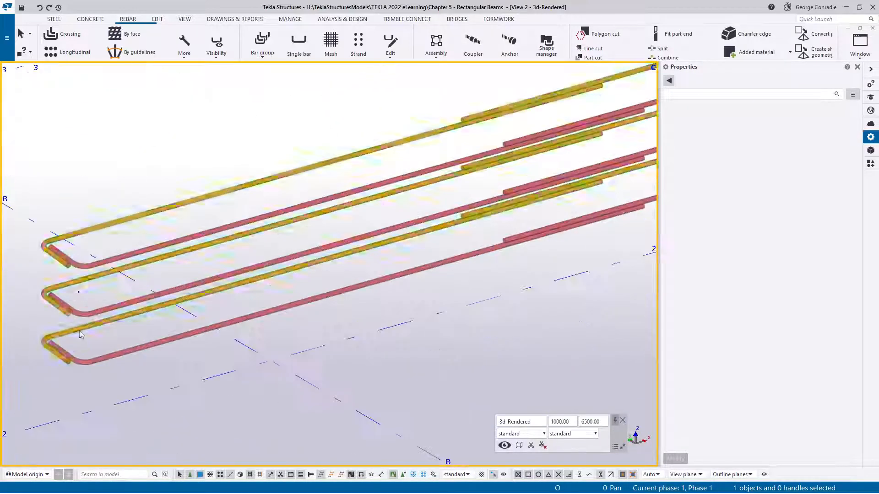
scroll(79, 334, "down", 5)
scroll(515, 190, "up", 4)
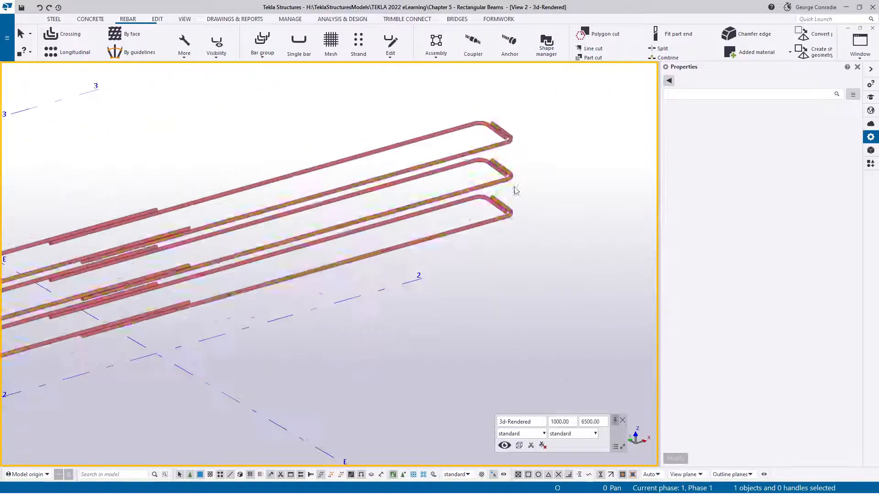
middle_click_drag(227, 314, 508, 237)
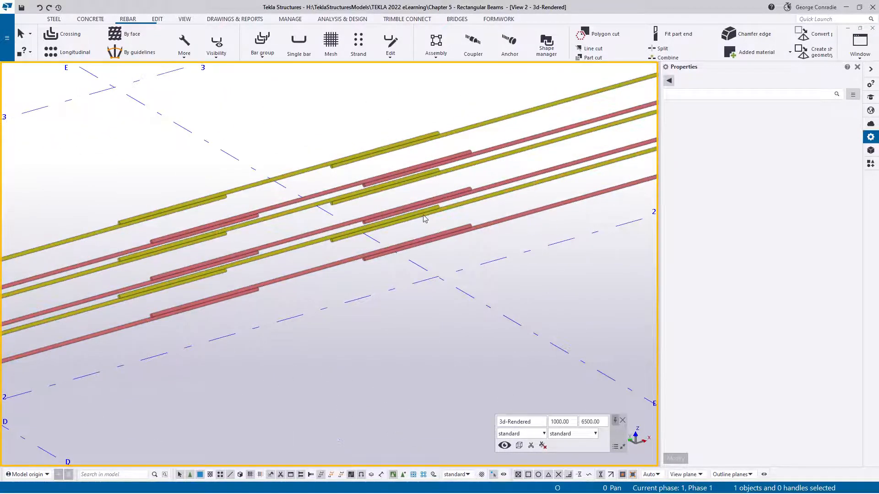
scroll(425, 219, "down", 3)
middle_click_drag(425, 219, 523, 240, "ctrl")
scroll(526, 244, "up", 8)
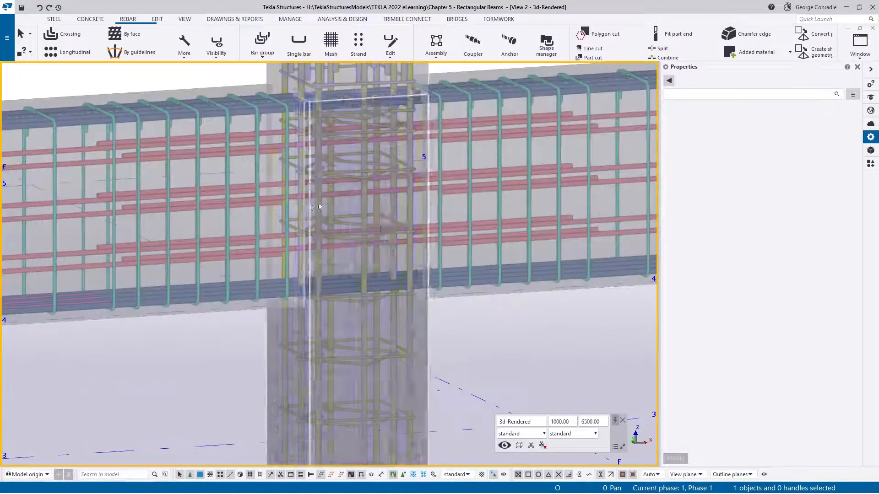
- Inquire the bending list of the hooked N20 side bars at the end column and close the report
middle_click_drag(394, 242, 31, 311, "ctrl")
middle_click_drag(400, 259, 215, 278)
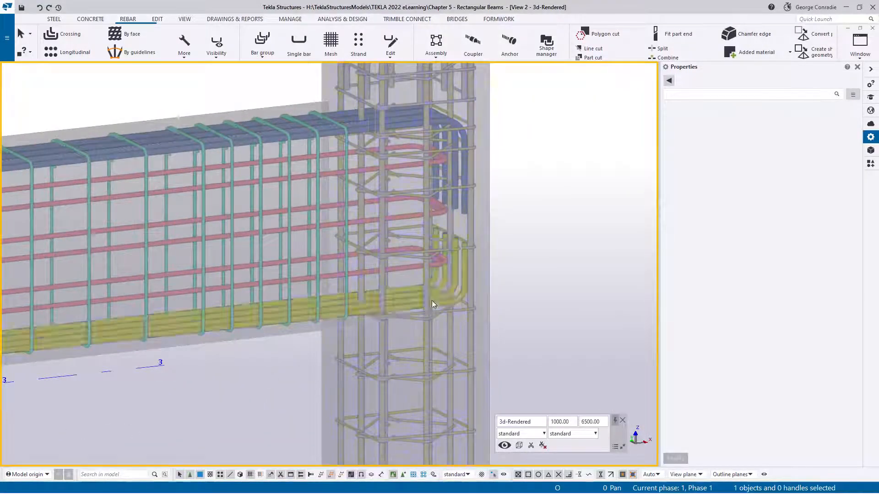
left_click(413, 270)
right_click(413, 270)
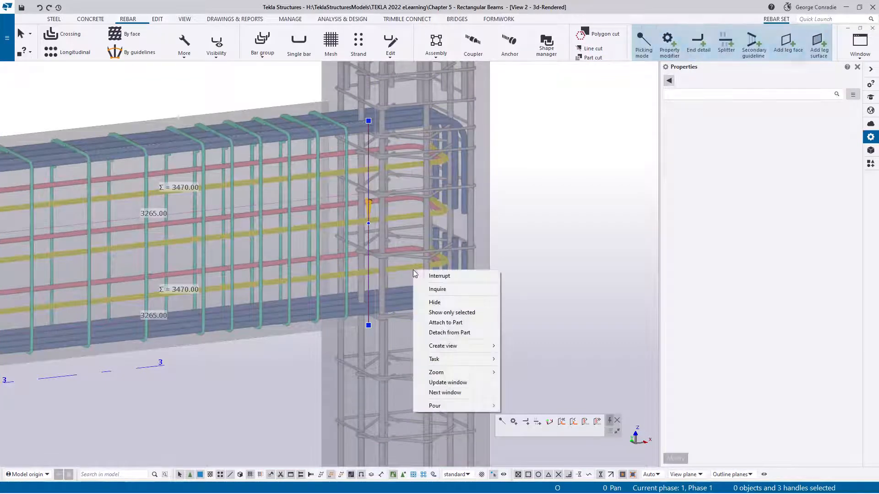
left_click(438, 289)
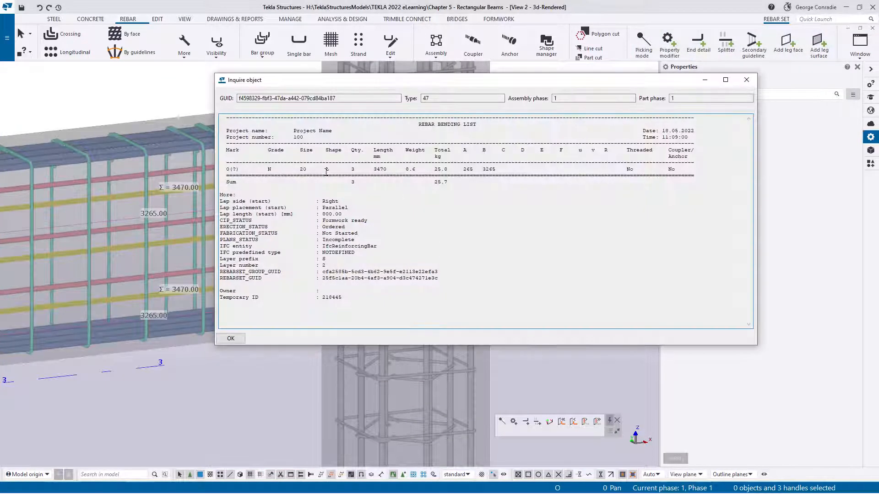
left_click(746, 81)
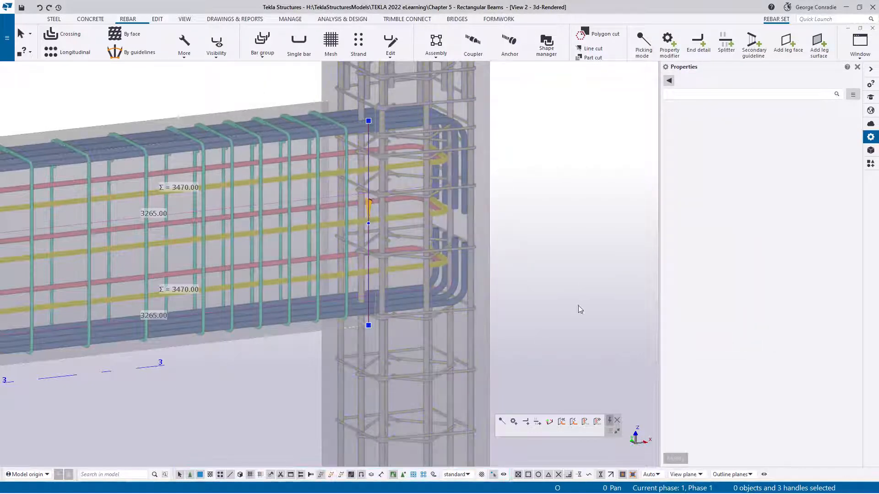
- Start a splitter on the bottom N24 bar set at the inner column with standard properties, split offset 100 mm and Lap left
left_click(598, 270)
scroll(597, 270, "down", 5)
scroll(598, 270, "down", 4)
middle_click_drag(320, 334, 516, 265)
scroll(307, 274, "up", 8)
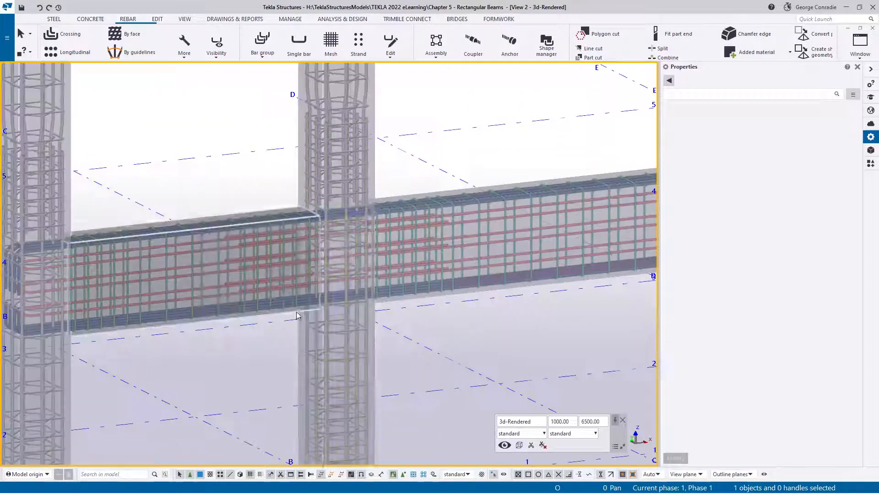
scroll(345, 214, "up", 6)
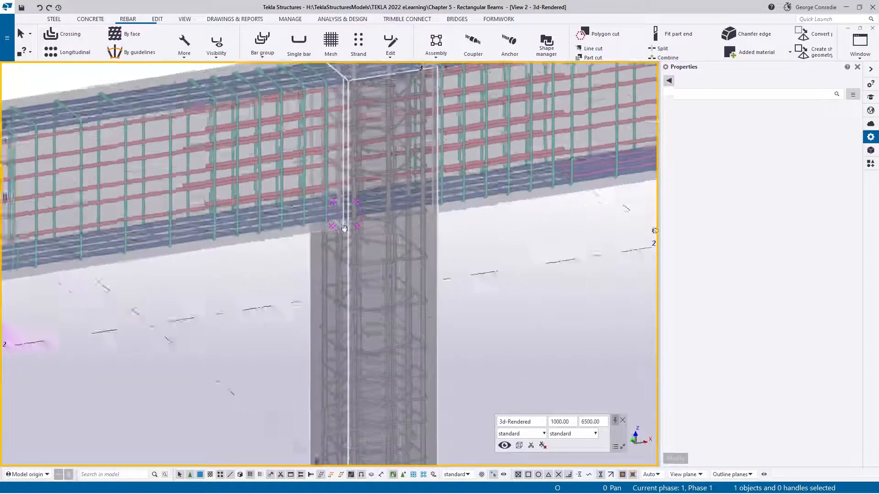
left_click(326, 205)
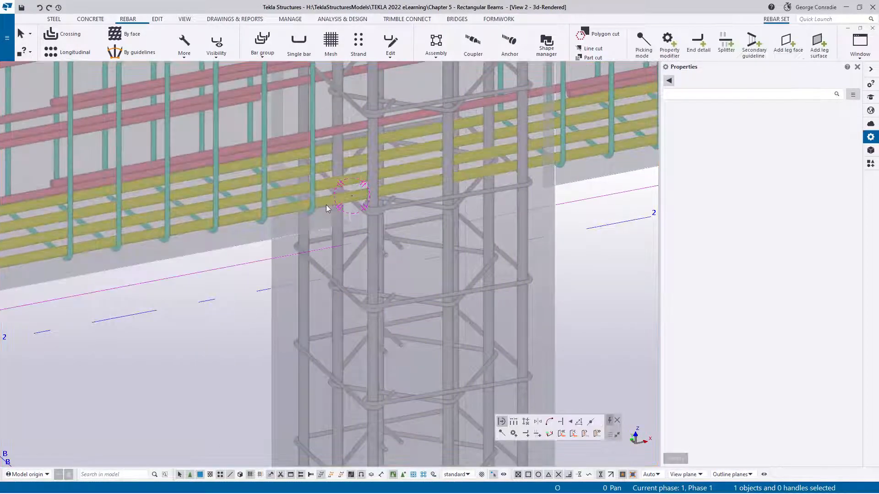
left_click(726, 43)
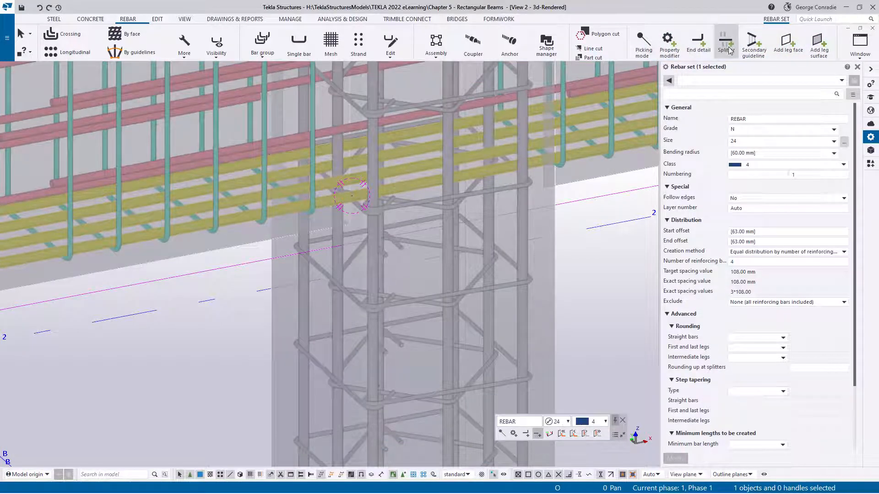
left_click(705, 81)
left_click(696, 89)
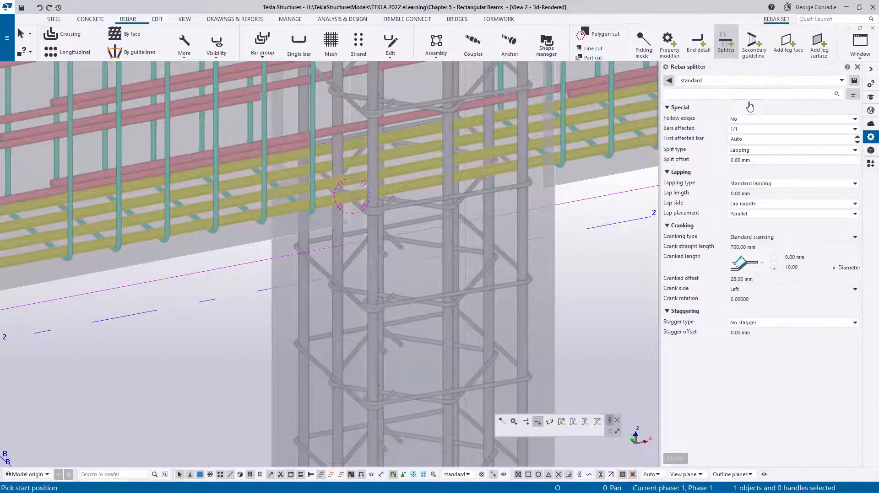
left_click(752, 208)
left_click(752, 218)
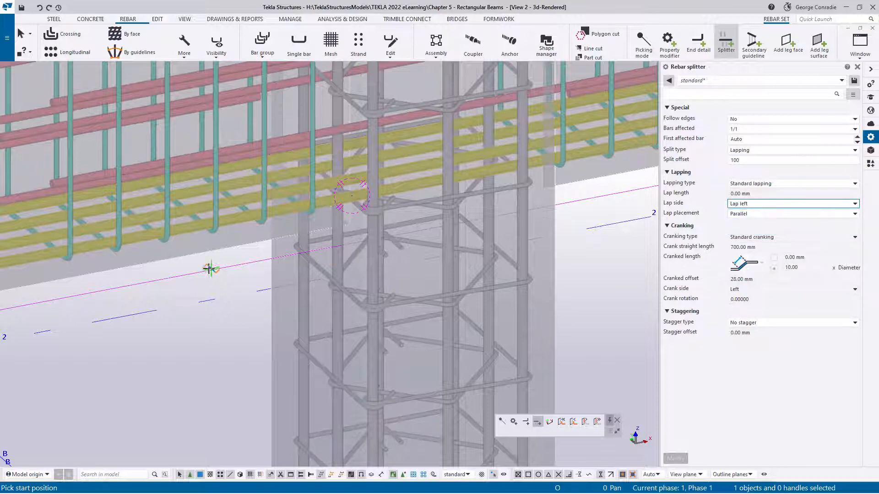
- Place the splitter across the bottom N24 bars where the beam meets the column's first face, ending the Splitter command
scroll(210, 269, "up", 2)
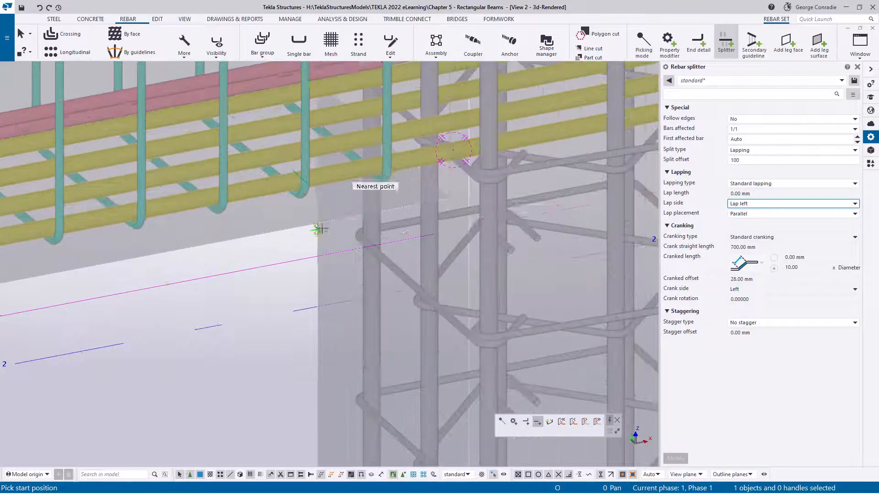
left_click(440, 191)
scroll(447, 196, "down", 3)
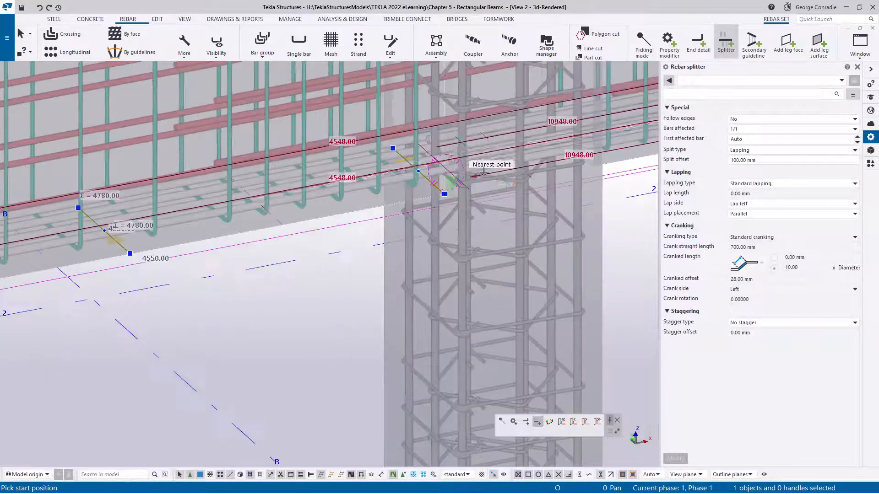
right_click(517, 164)
left_click(540, 168)
- Swap the ends of the new bottom-bar splitter to reverse its lap direction at the column
scroll(451, 181, "up", 3)
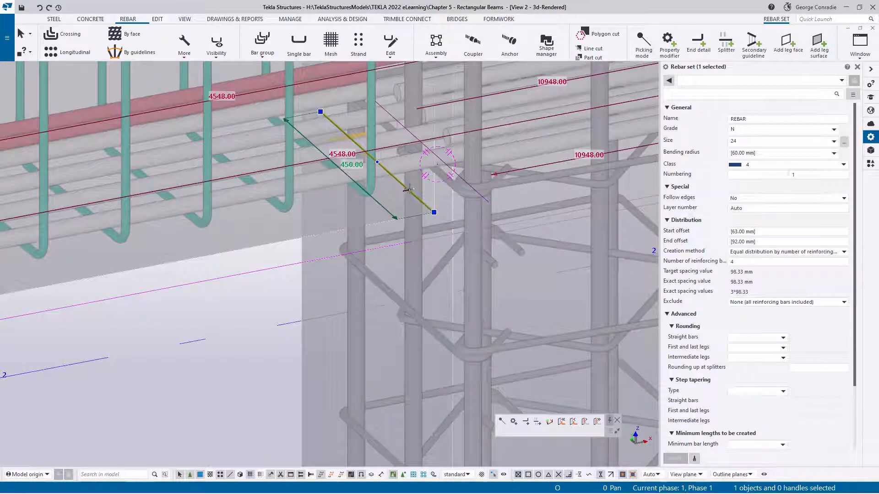
left_click(409, 189)
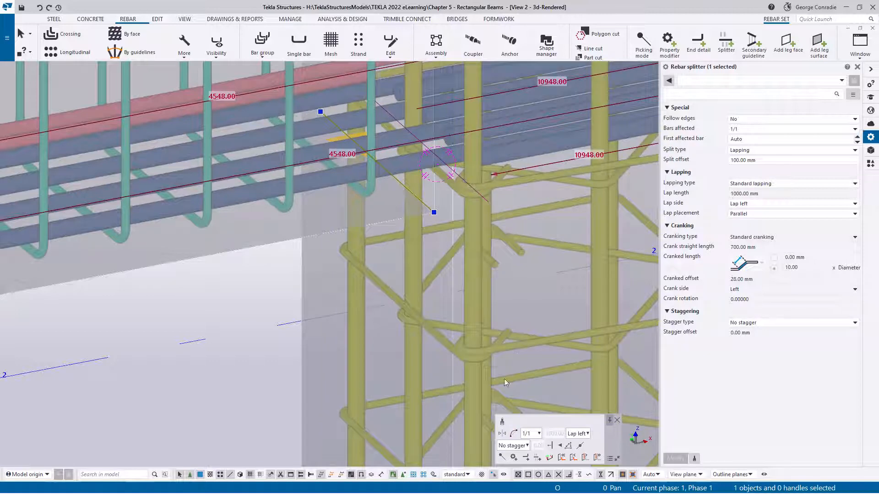
left_click(503, 435)
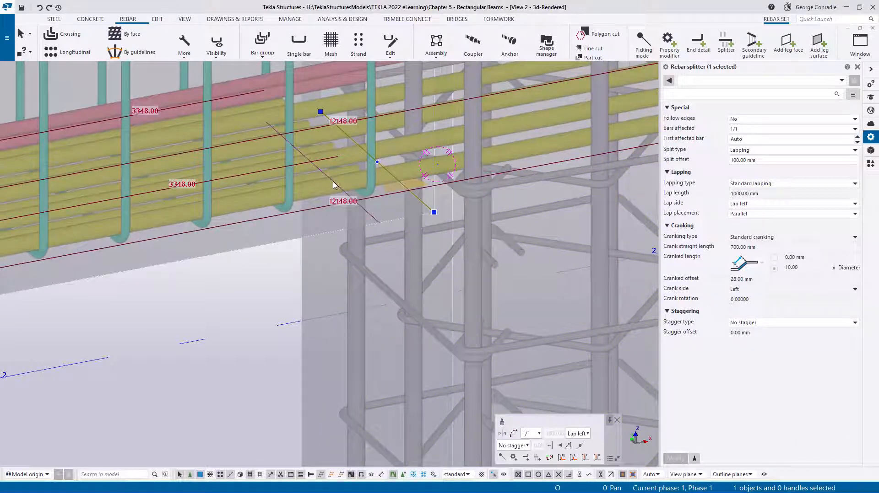
scroll(355, 177, "down", 1)
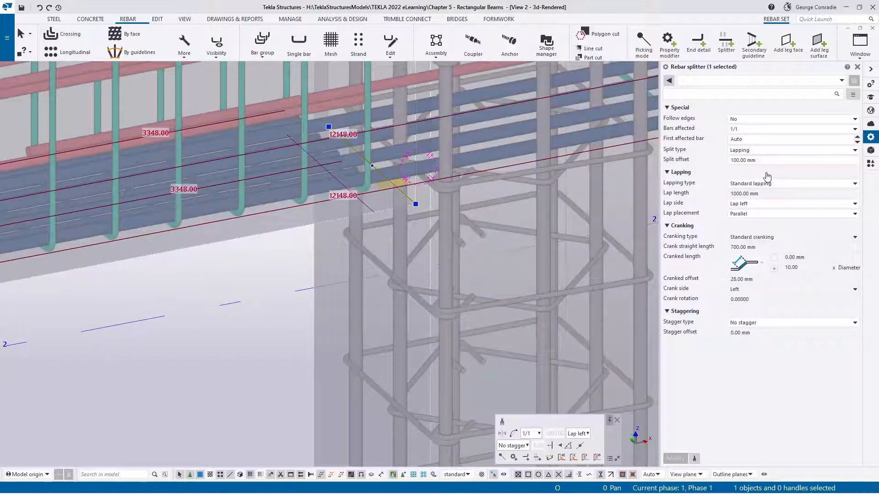
- Set the bottom-bar splitter's lap placement to On top and apply the change
left_click(751, 217)
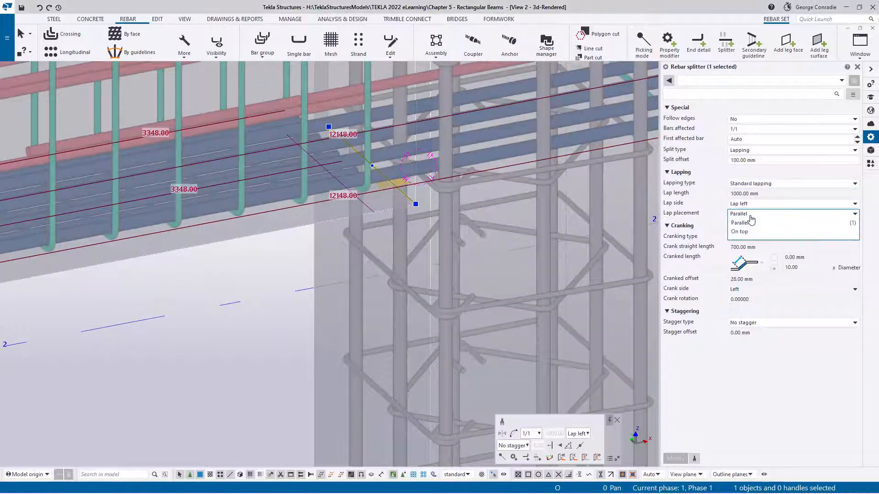
left_click(747, 234)
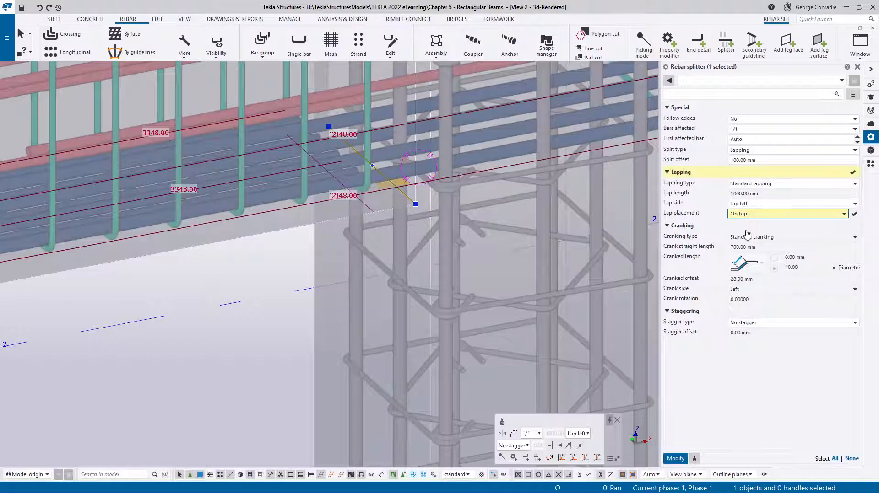
left_click(676, 460)
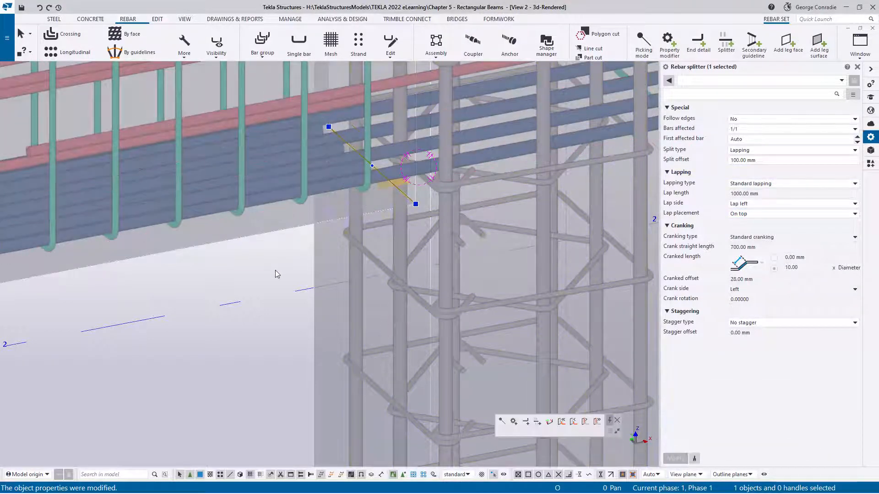
key("Escape")
- Add a second splitter across the bottom N24 bars at the opposite face of the same column
scroll(276, 254, "up", 3)
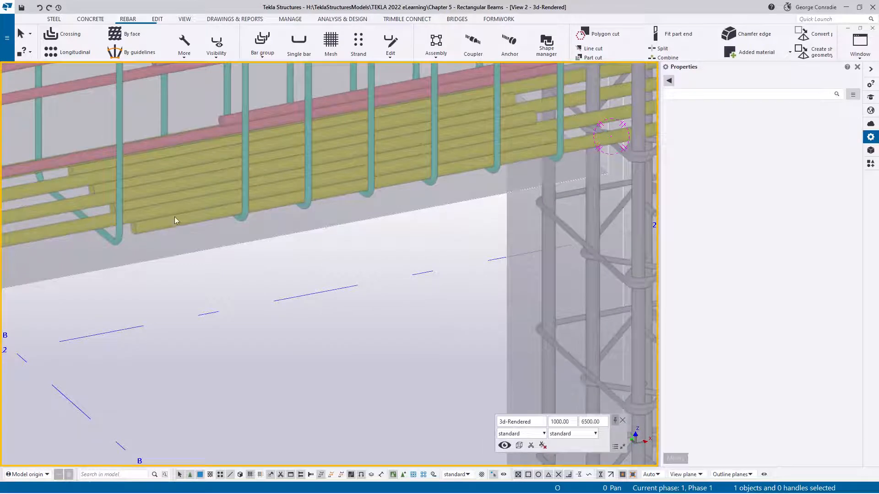
left_click(181, 219)
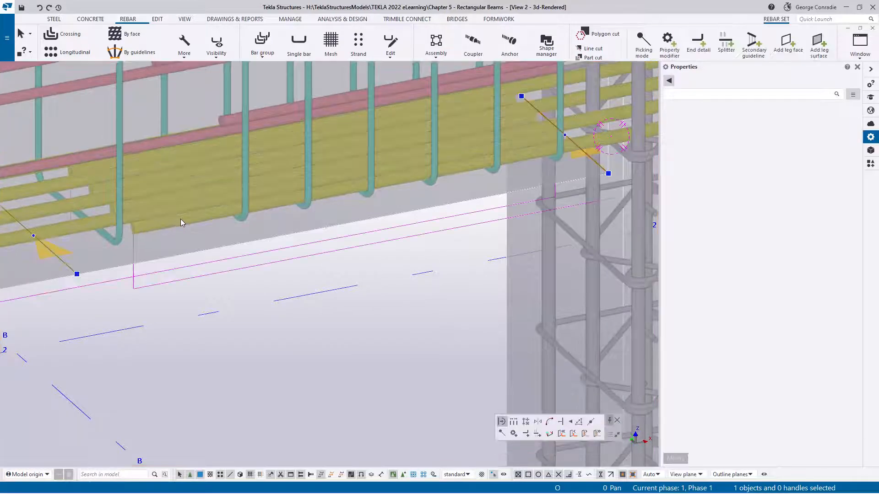
scroll(181, 219, "down", 3)
middle_click_drag(180, 219, 53, 244)
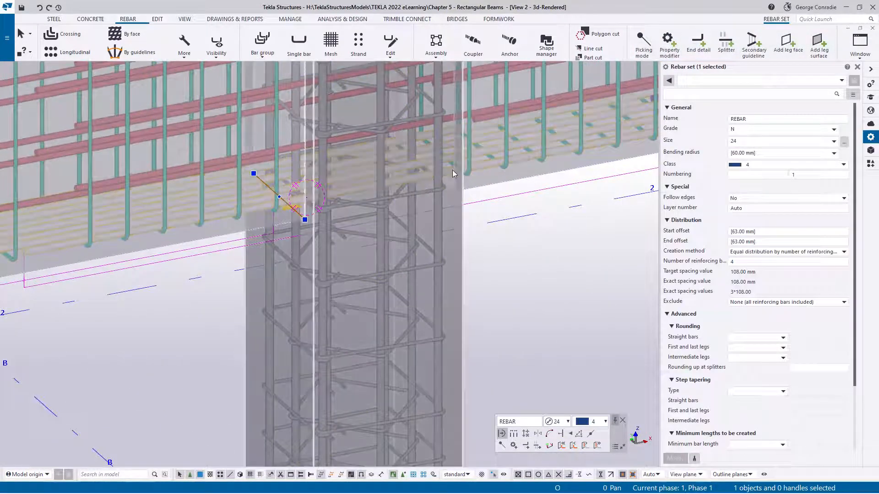
scroll(450, 182, "up", 3)
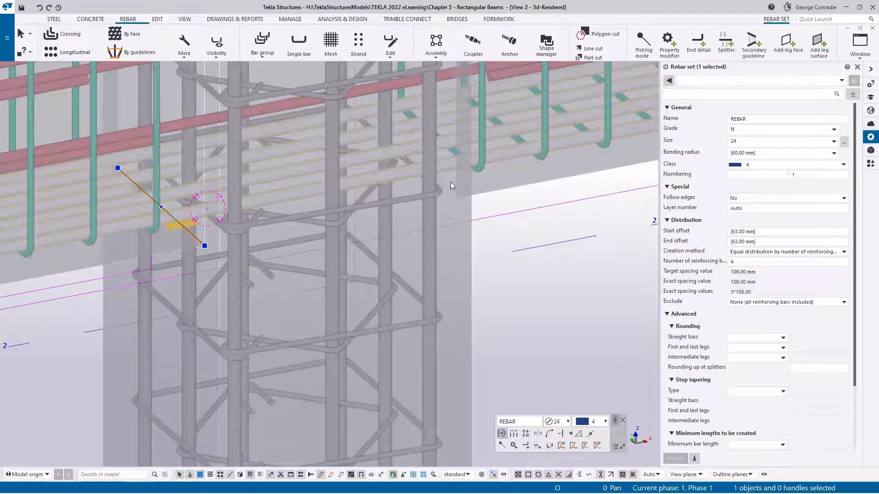
left_click(725, 43)
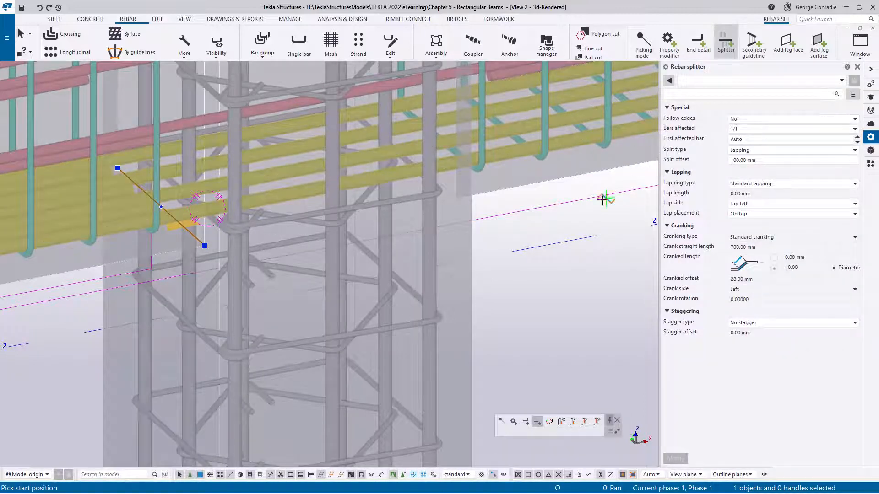
left_click(450, 189)
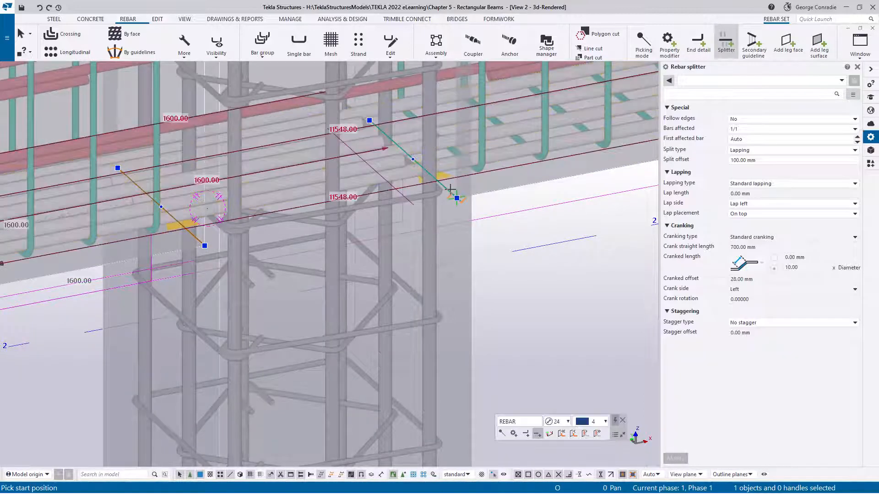
right_click(519, 218)
left_click(534, 223)
- Set the lap side of the second bottom-bar splitter to Lap right and apply the change
left_click(463, 195)
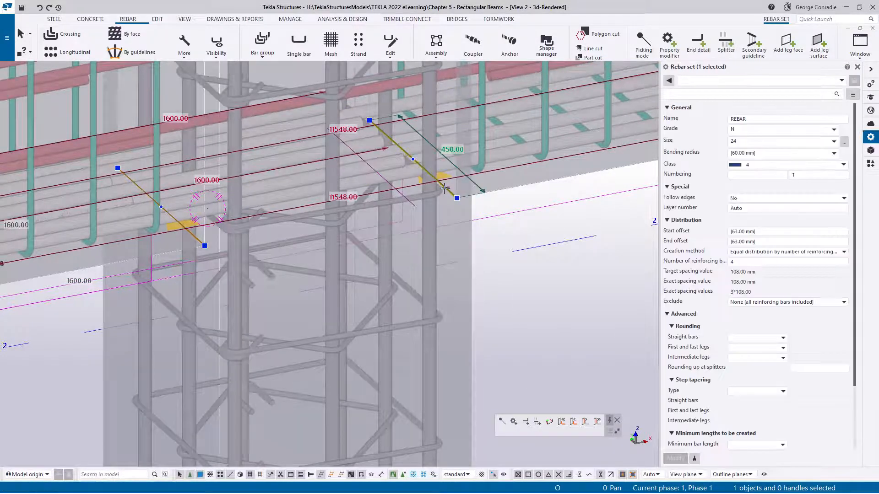
left_click(760, 204)
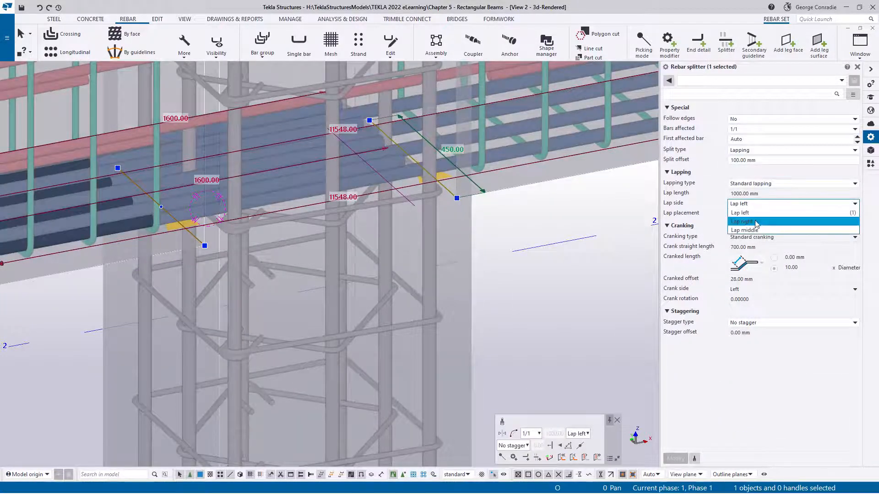
left_click(758, 222)
left_click(678, 458)
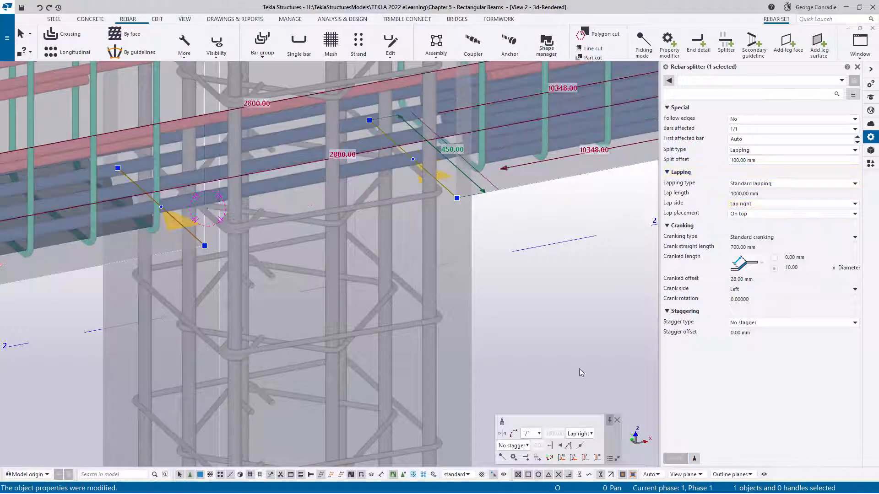
left_click(547, 333)
- Examine the bottom N24 bars' laps on both sides of the column and along the beam
scroll(544, 319, "down", 3)
scroll(345, 217, "up", 6)
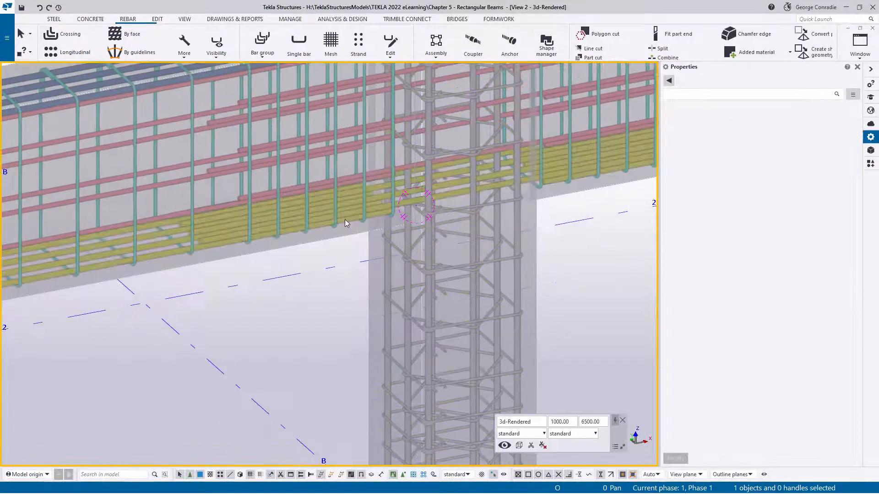
scroll(391, 188, "down", 2)
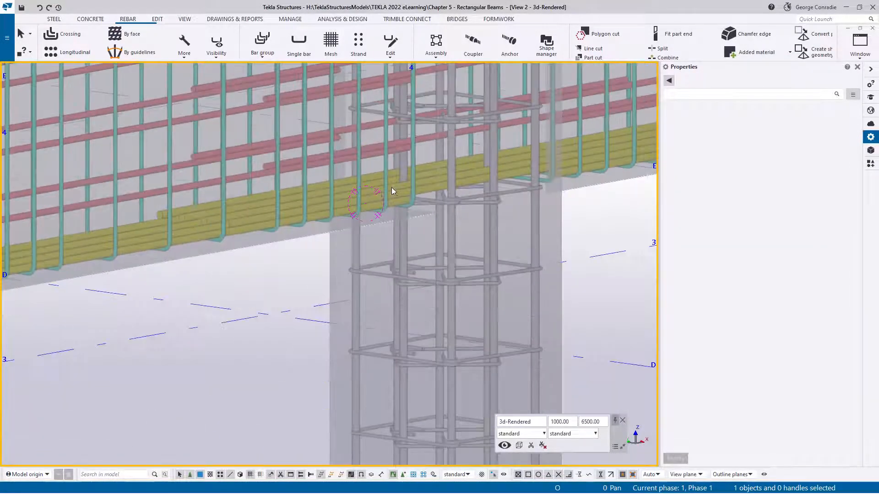
middle_click_drag(392, 188, 344, 199)
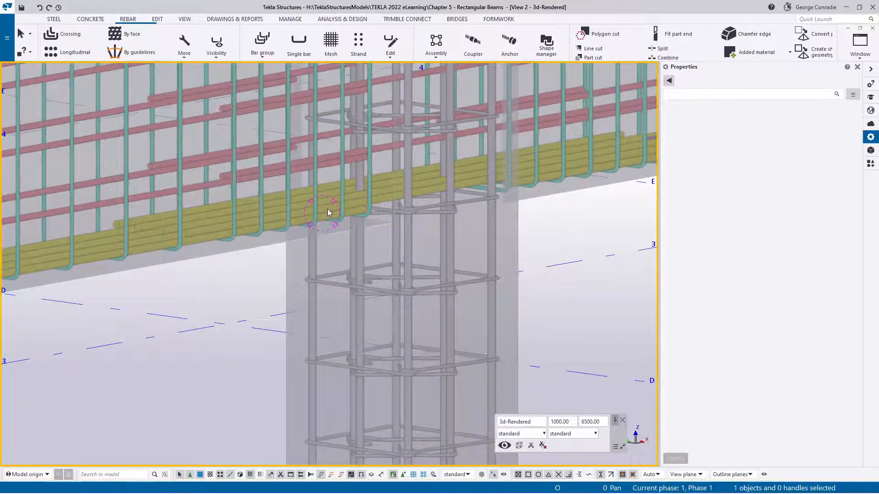
scroll(328, 211, "up", 1)
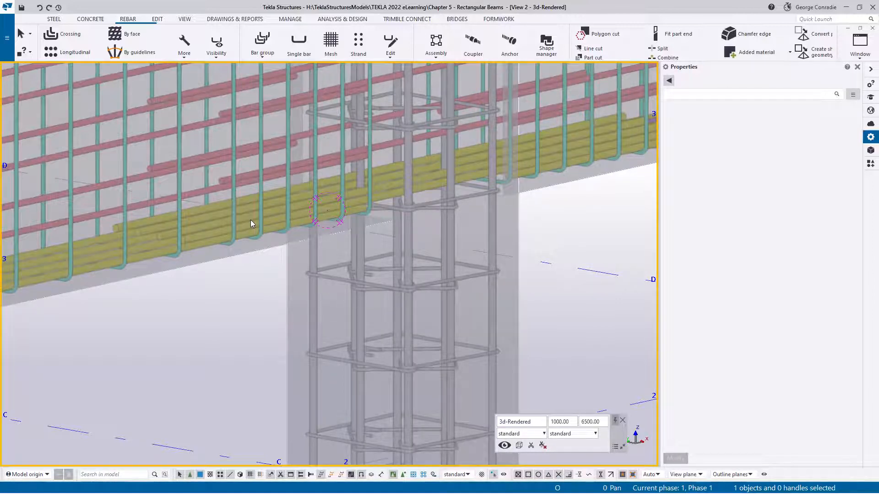
scroll(295, 220, "down", 2)
middle_click_drag(370, 217, 311, 246)
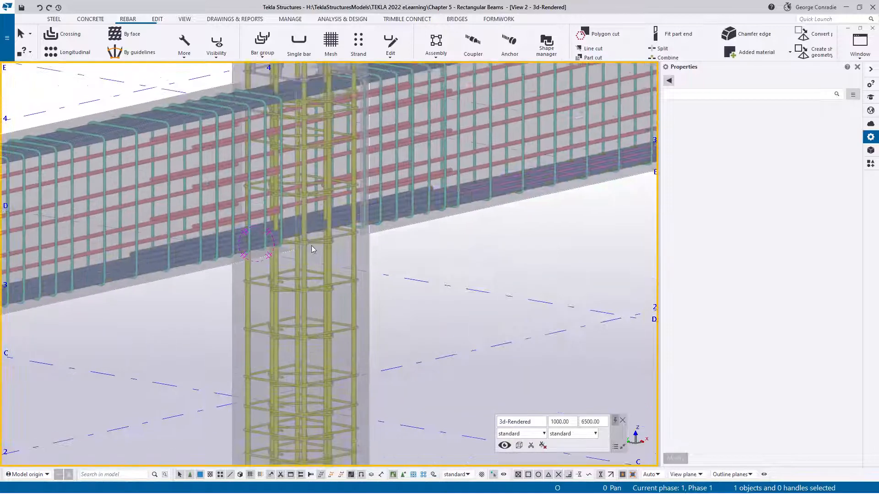
scroll(381, 228, "up", 3)
- Copy both bottom-bar splitters from the end point at the column face to the matching point at the other inner column
left_click(386, 203)
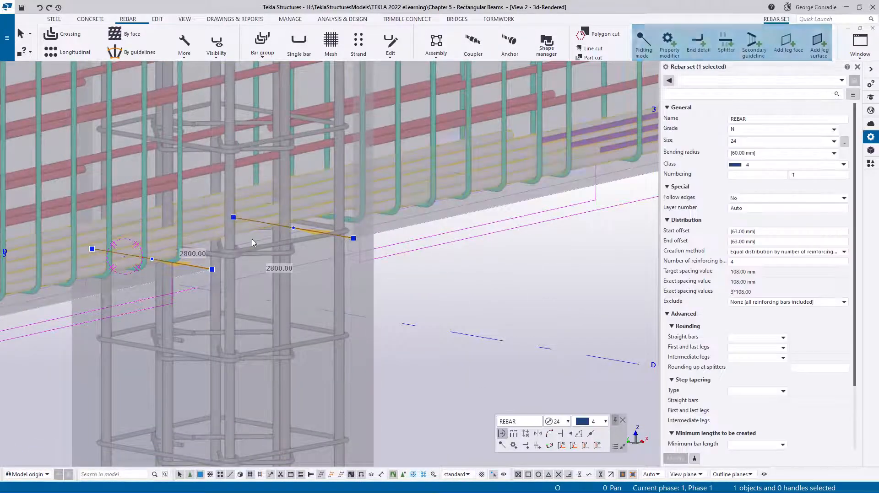
left_click(193, 265)
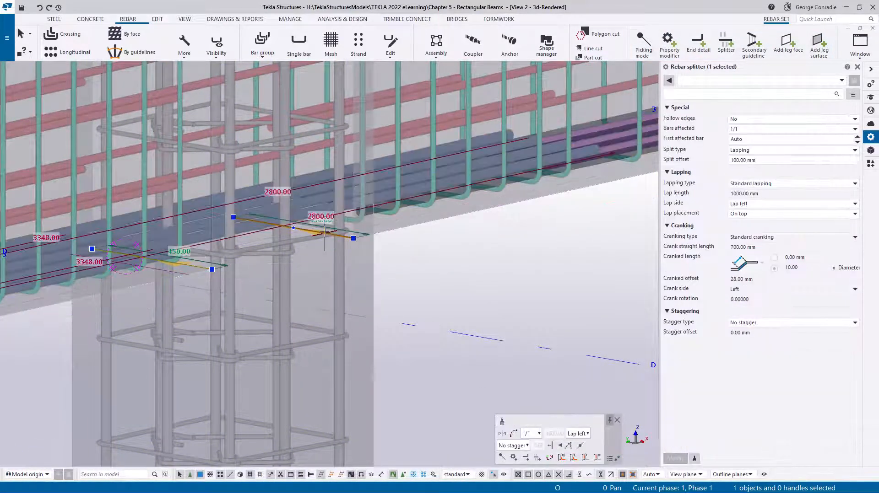
left_click(323, 233, "shift")
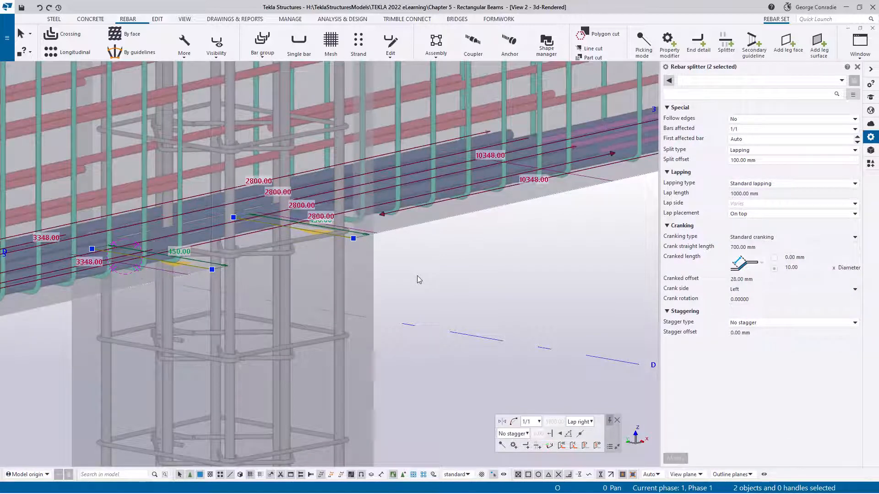
key("ctrl+c")
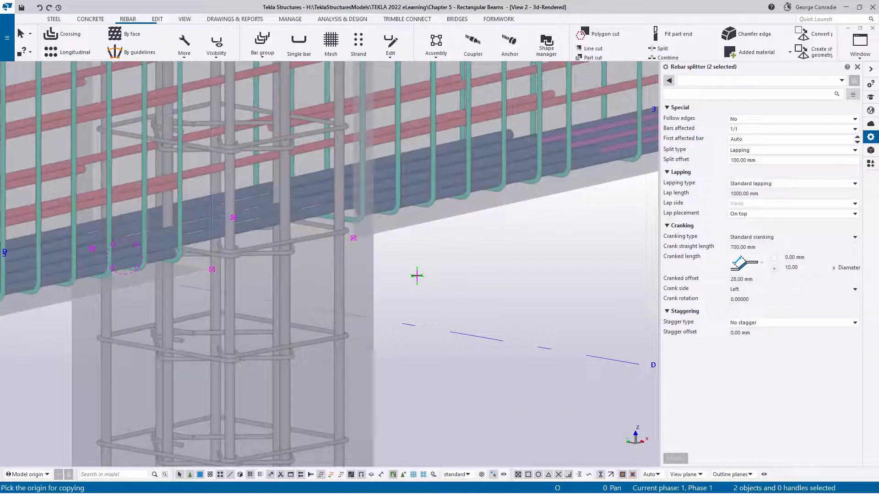
left_click(212, 269)
scroll(467, 276, "down", 3)
scroll(308, 304, "up", 5)
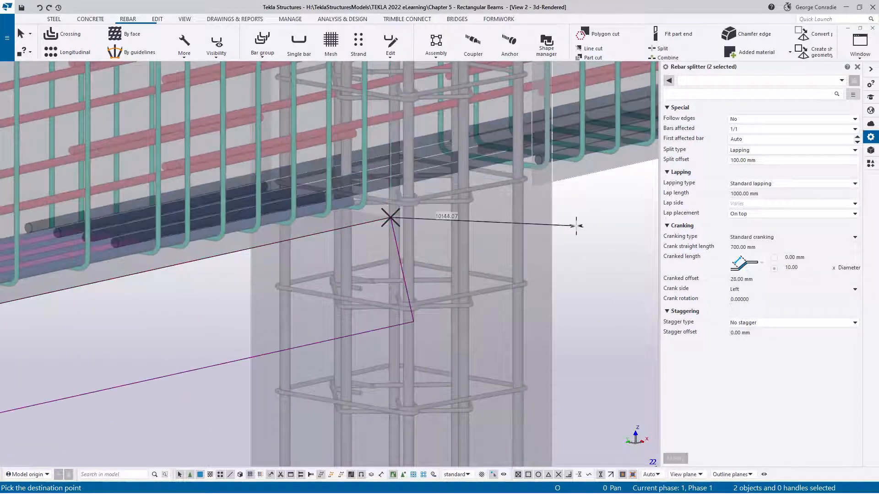
right_click(577, 226)
left_click(595, 230)
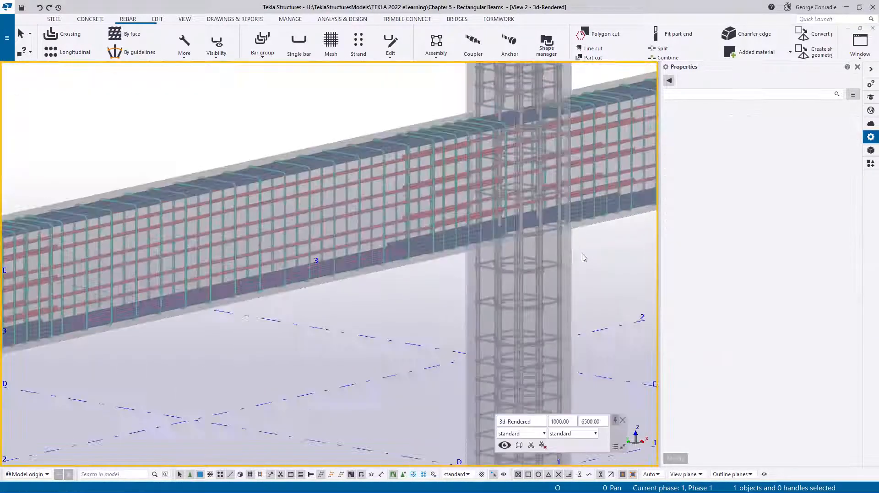
scroll(435, 241, "up", 3)
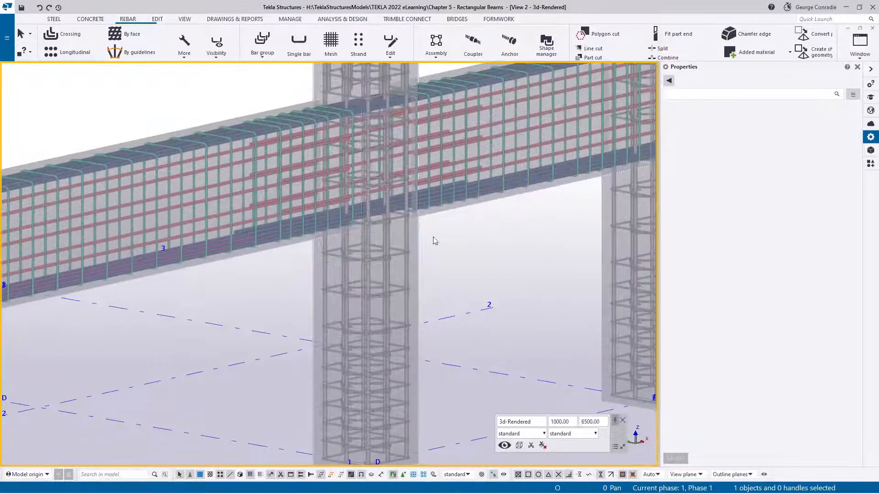
- Copy both bottom-bar splitters at the inner column on grid B 1000 mm straight up to the top N24 bars
scroll(477, 208, "down", 4)
mouse_move(478, 198)
middle_mouse_down("ctrl")
mouse_move(398, 216)
mouse_move(475, 211)
middle_mouse_up("ctrl")
middle_click_drag(339, 254, 424, 224)
scroll(253, 265, "up", 4)
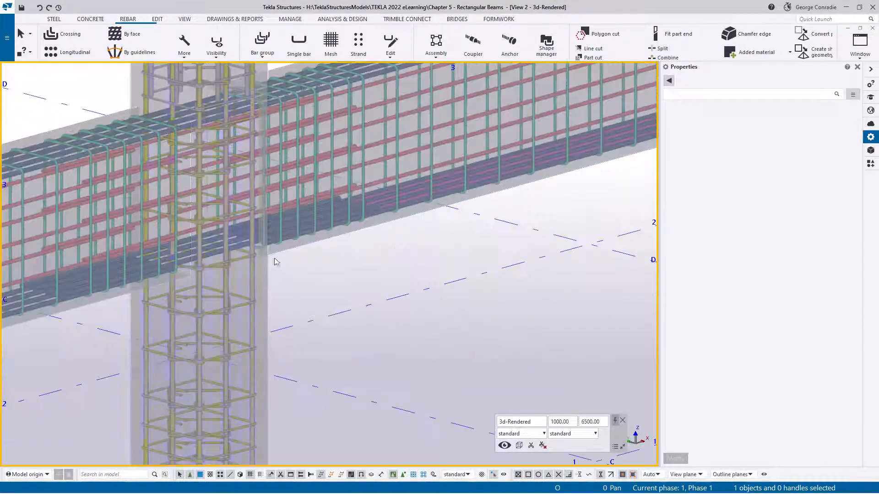
scroll(275, 259, "up", 4)
left_click(239, 235)
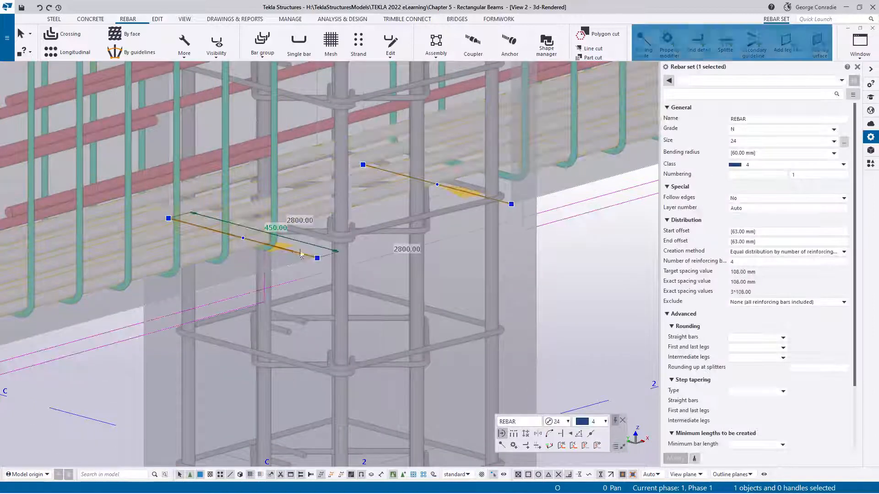
left_click(301, 254)
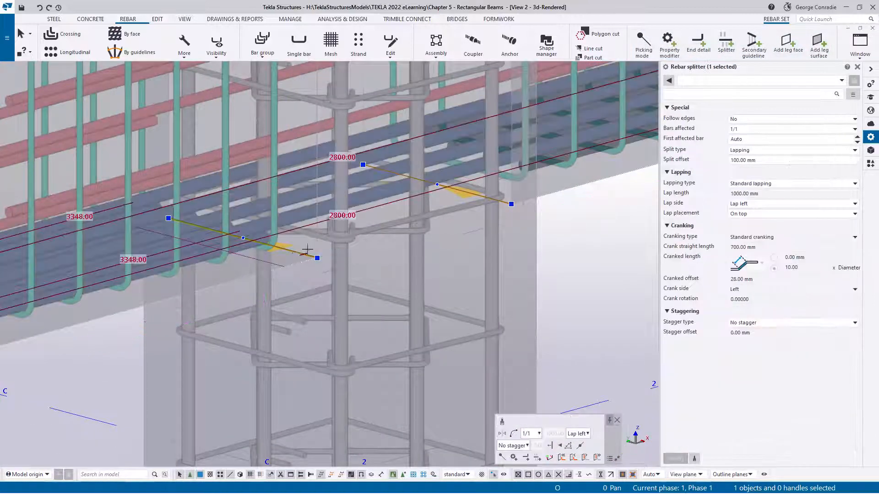
left_click(473, 195, "ctrl")
key("ctrl+c")
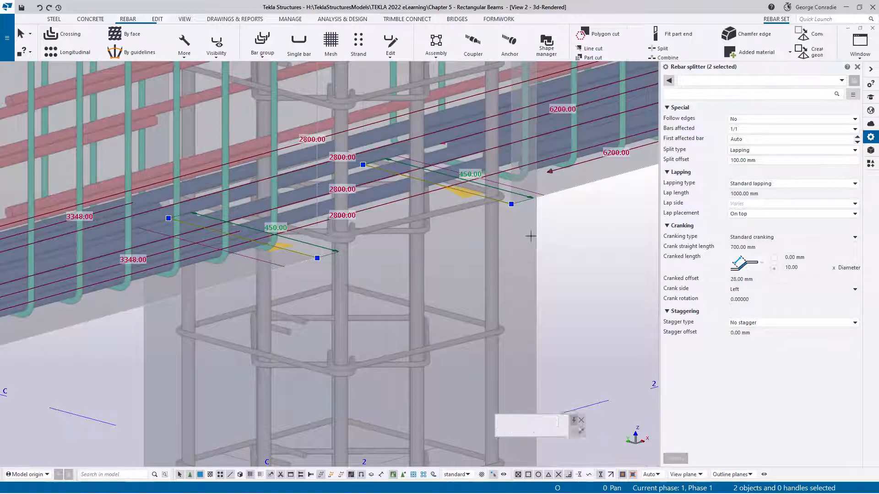
middle_click_drag(353, 166, 353, 343)
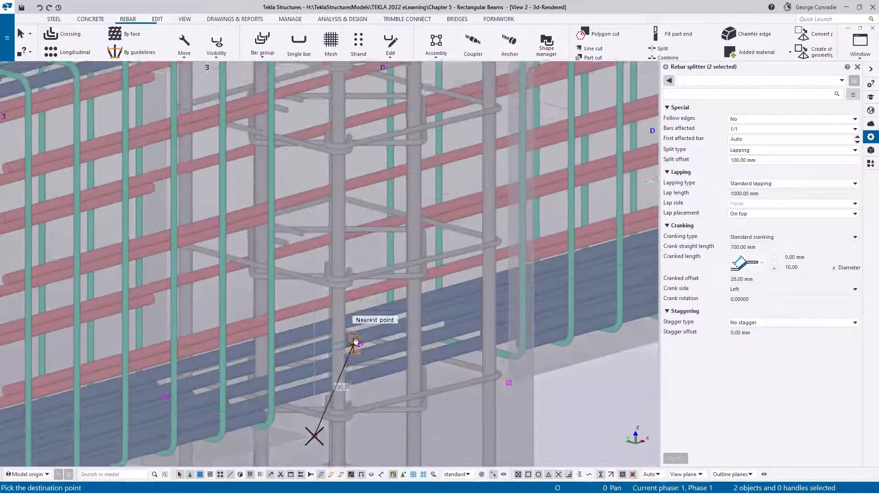
middle_click_drag(337, 201, 330, 365)
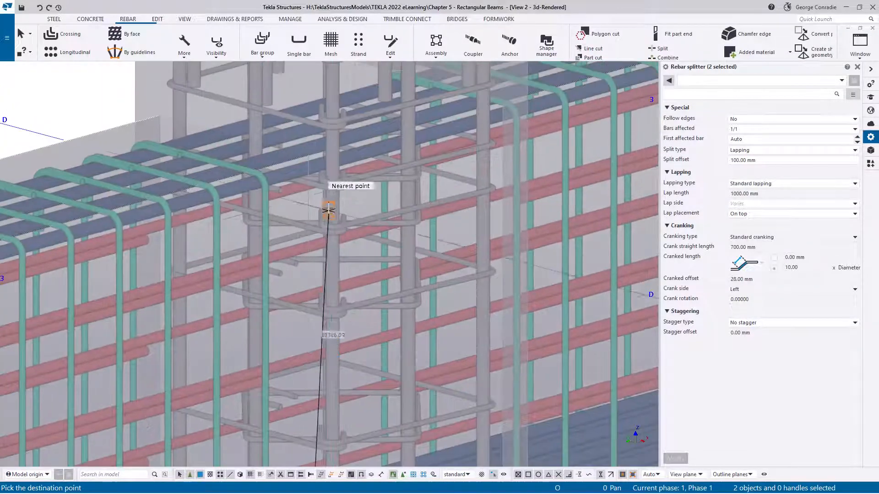
right_click(308, 156)
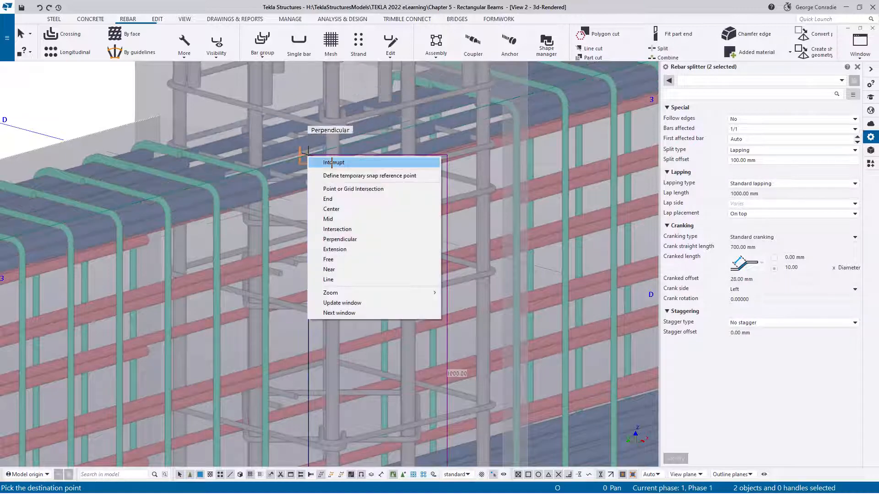
left_click(332, 163)
scroll(321, 188, "down", 5)
middle_click_drag(333, 188, 301, 203, "ctrl")
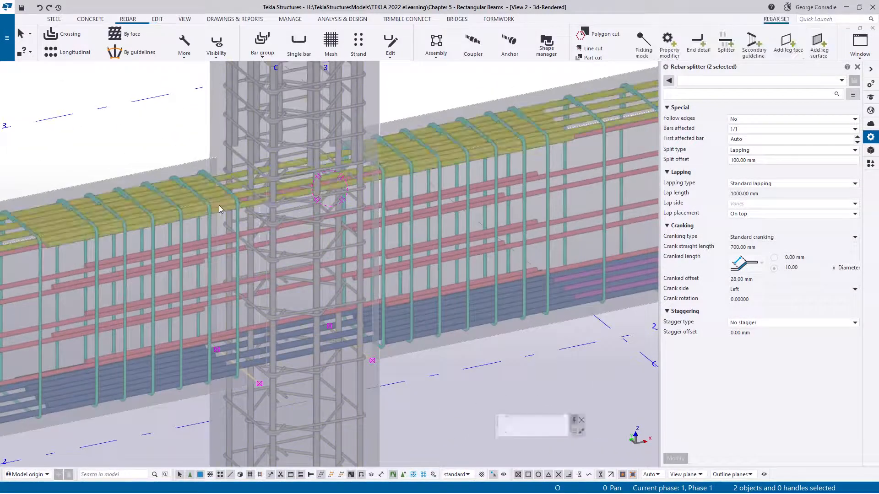
- Set both top-bar splitters at the grid B column to Custom lapping with a lap length of 1500 mm
left_click(218, 206)
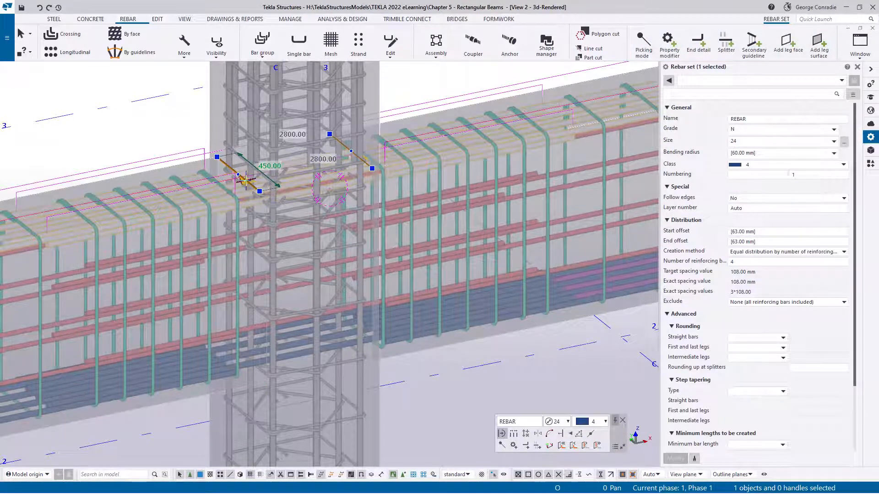
left_click(245, 180)
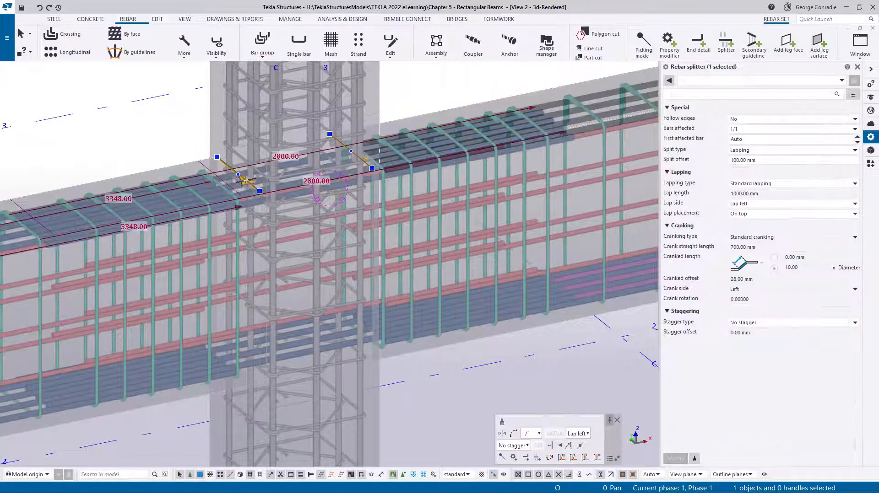
left_click(364, 160, "ctrl")
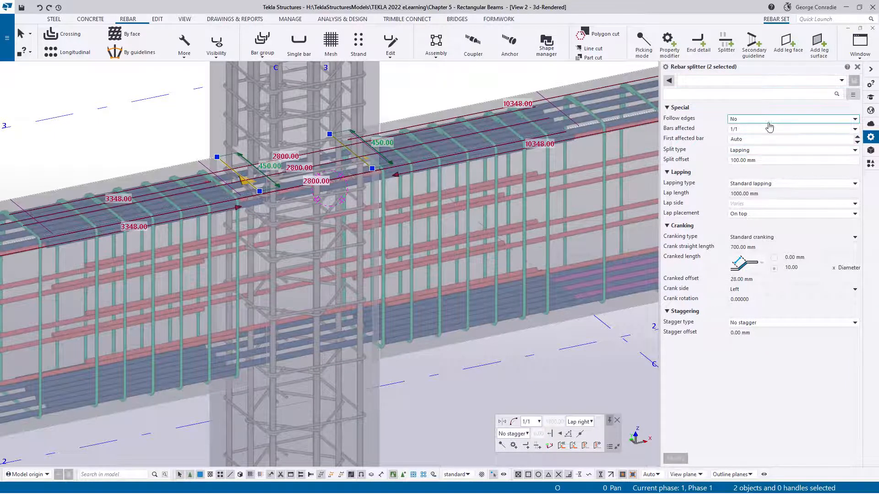
left_click(762, 186)
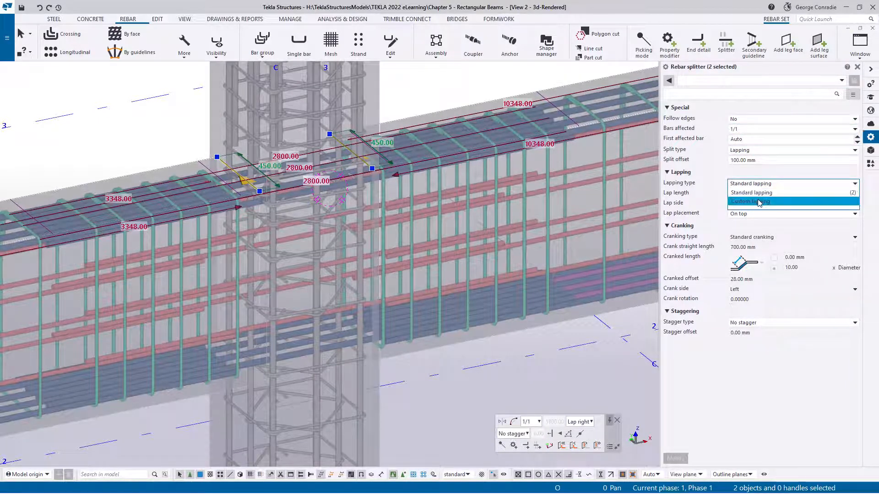
left_click(760, 202)
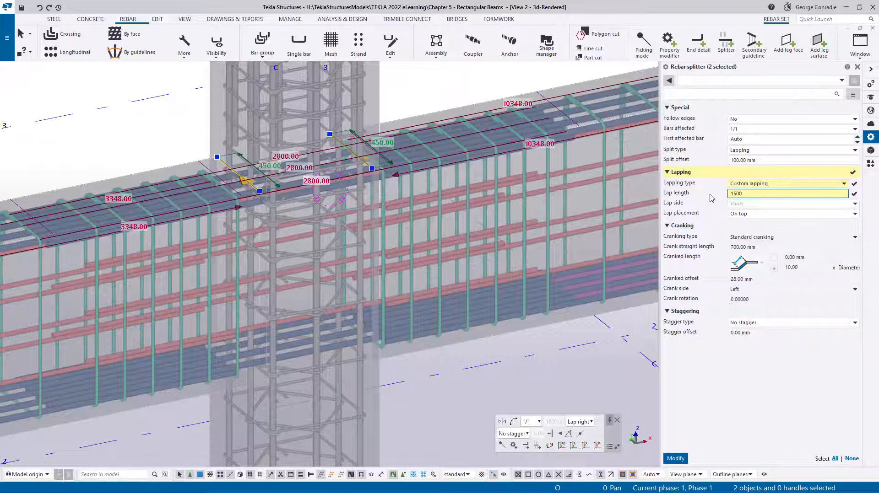
key("Return")
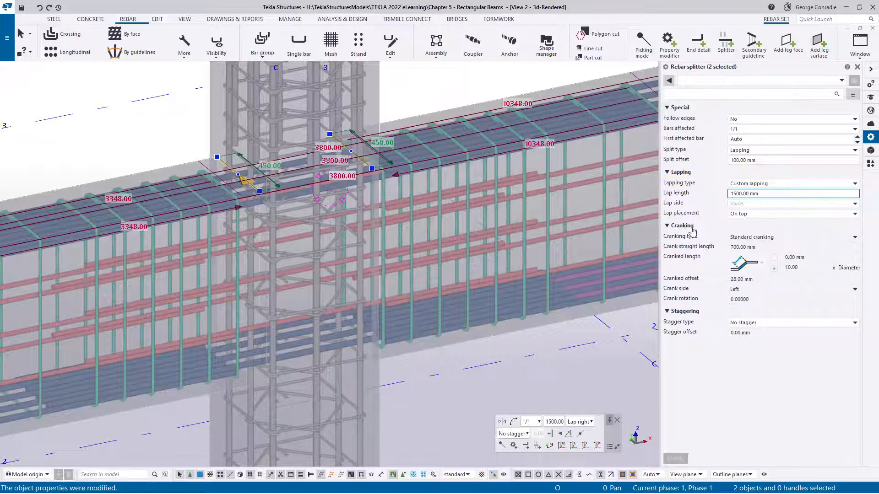
left_click(540, 387)
- Copy both top-bar splitters from the splitter end point at the grid B column to the matching point at the grid D column
scroll(540, 388, "down", 1)
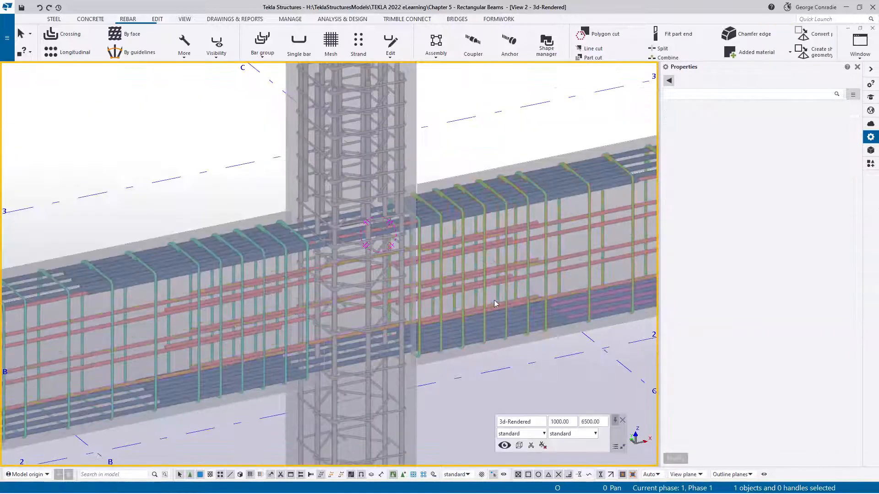
middle_click_drag(483, 298, 451, 284, "ctrl")
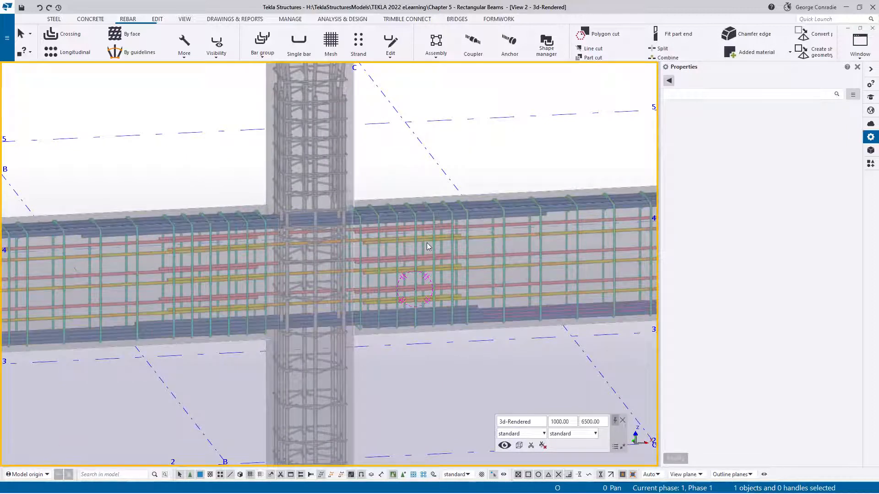
scroll(434, 287, "down", 4)
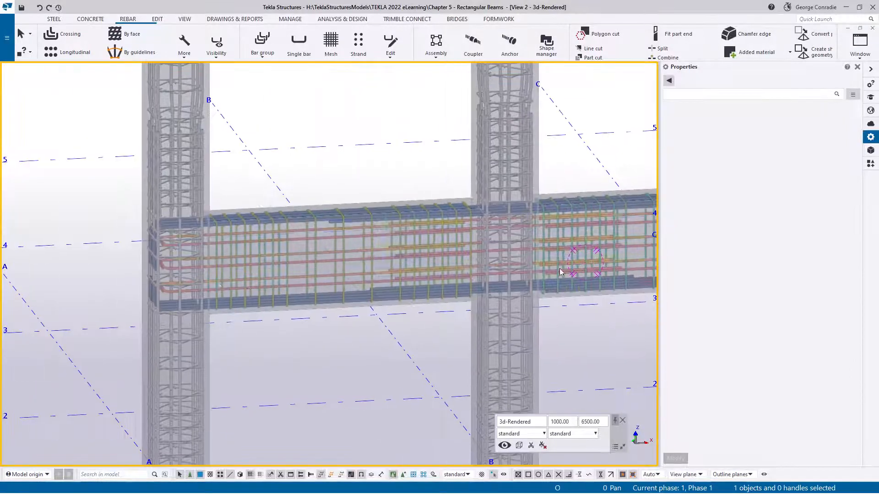
scroll(181, 232, "up", 6)
middle_click_drag(457, 250, 257, 246)
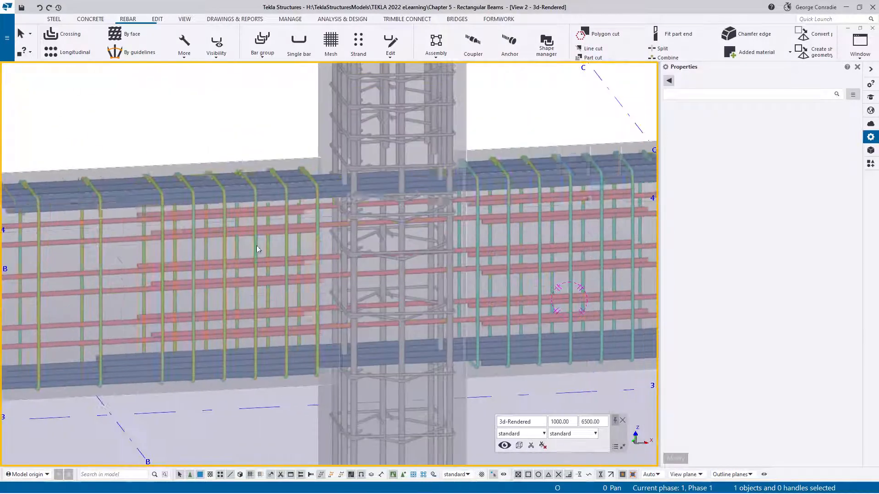
middle_click_drag(339, 187, 369, 205, "ctrl")
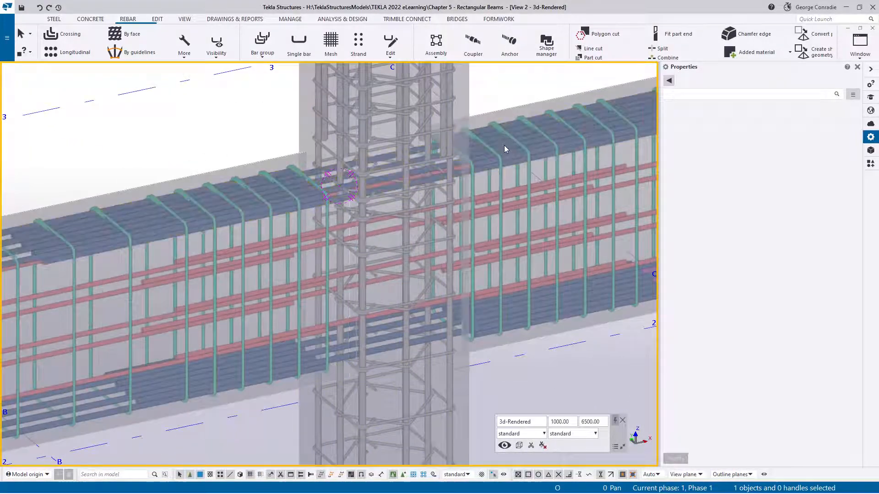
left_click(322, 180)
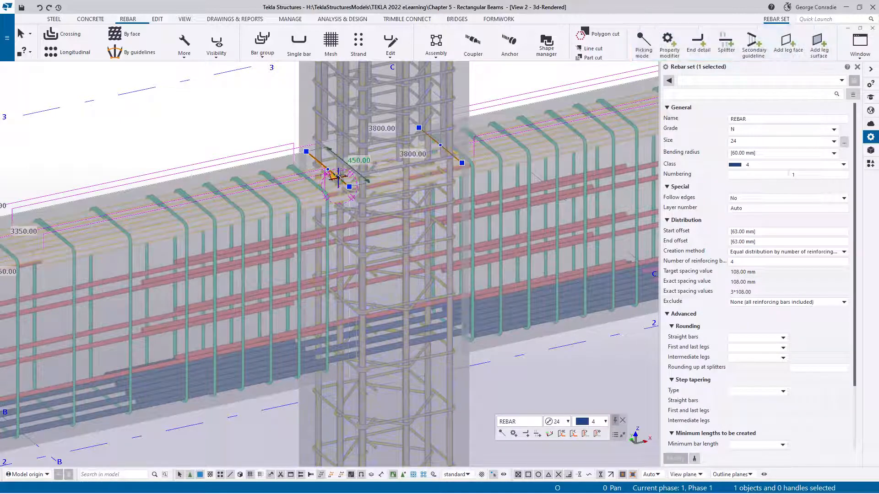
left_click(338, 176)
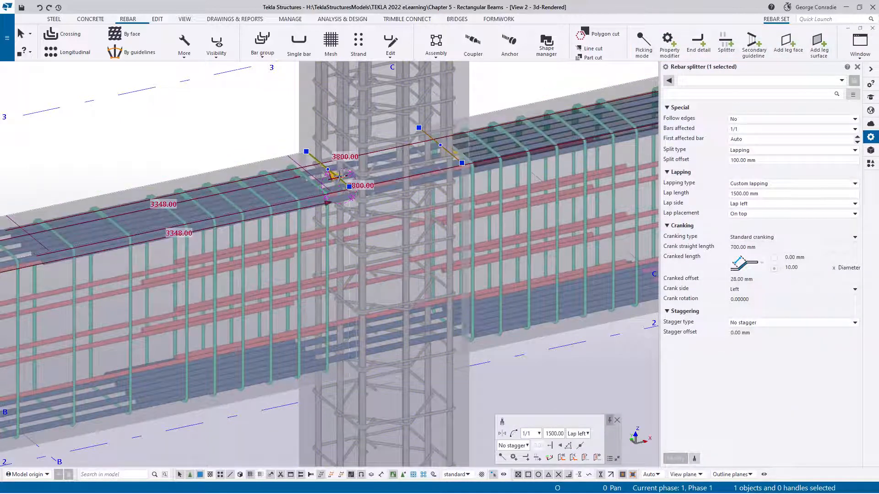
left_click(448, 152, "ctrl")
key("ctrl+c")
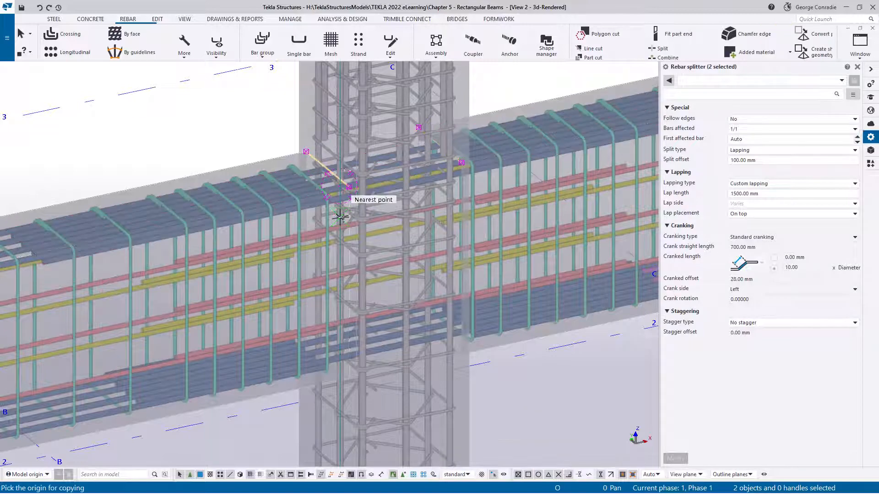
scroll(345, 215, "up", 3)
left_click(353, 151)
scroll(334, 174, "down", 5)
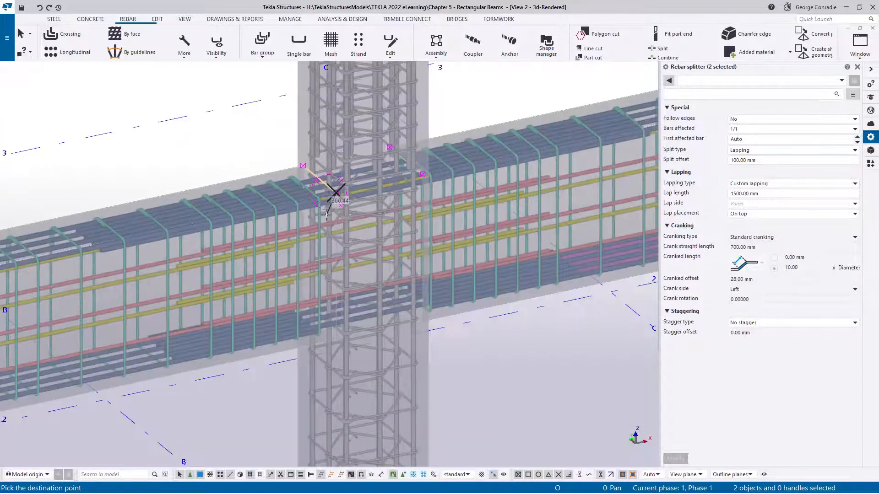
scroll(418, 190, "up", 5)
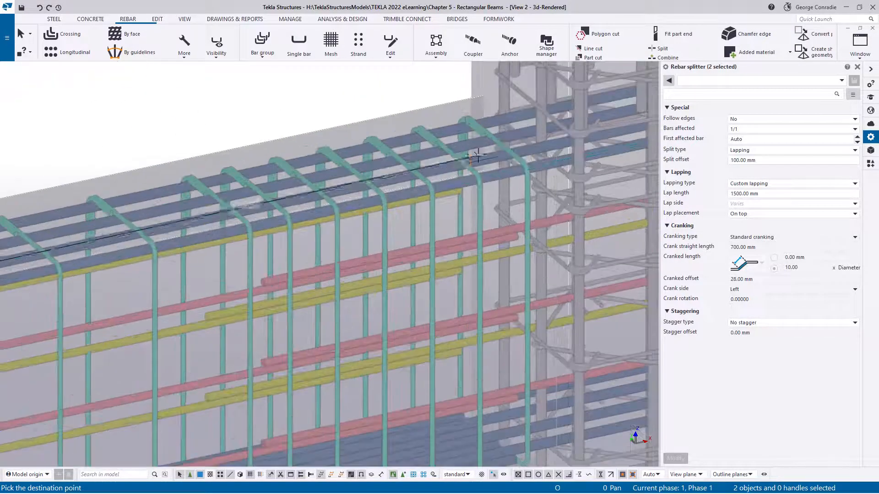
left_click(556, 157)
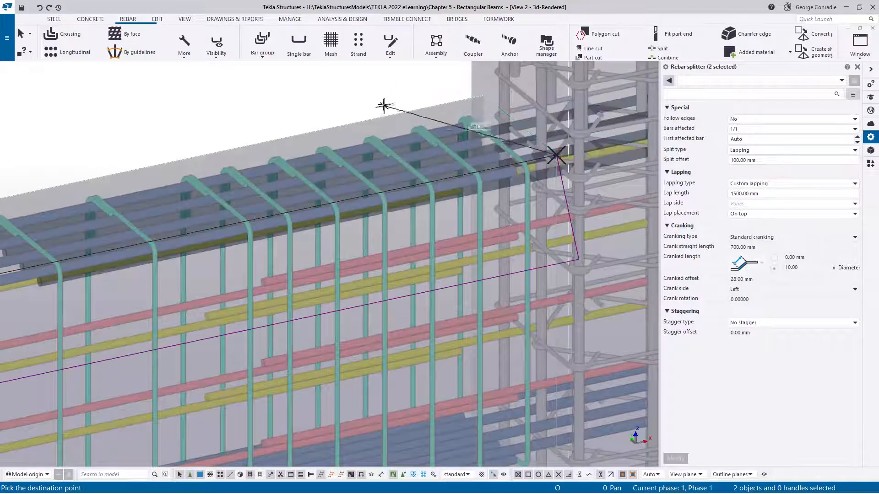
right_click(379, 91)
left_click(395, 97)
left_click(339, 103)
- Examine the beam reinforcement and laps along all four columns, and show the Photos reference image Target Beam Rebar.png for comparison
scroll(361, 184, "down", 6)
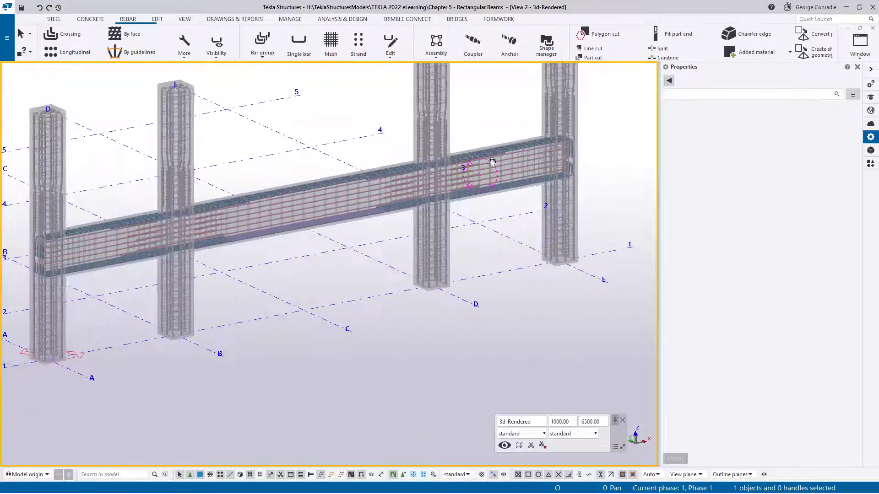
scroll(491, 166, "up", 5)
scroll(483, 189, "down", 3)
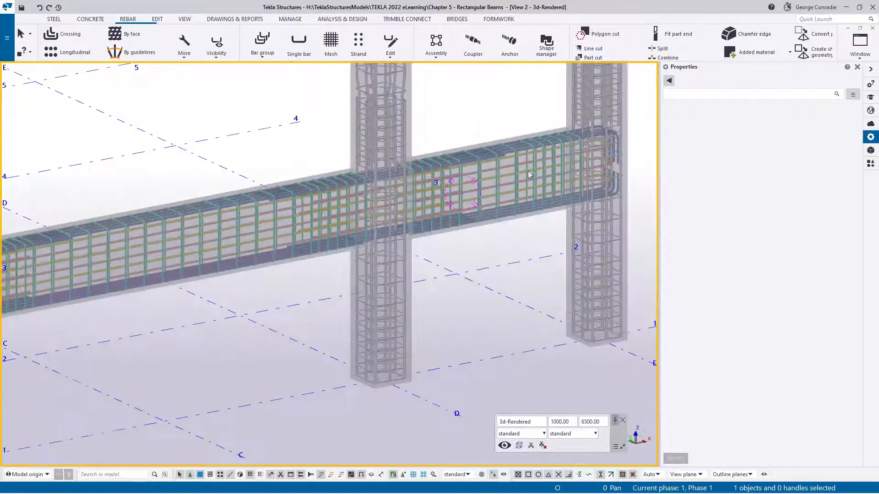
middle_click_drag(528, 171, 419, 183)
middle_click_drag(249, 231, 869, 142)
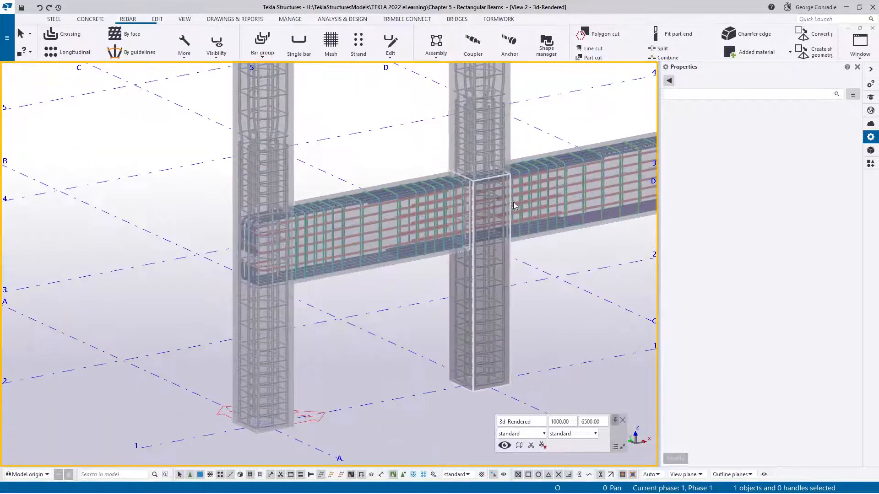
middle_click_drag(512, 201, 384, 190, "ctrl")
middle_click_drag(561, 207, 369, 187)
middle_click_drag(369, 188, 328, 185)
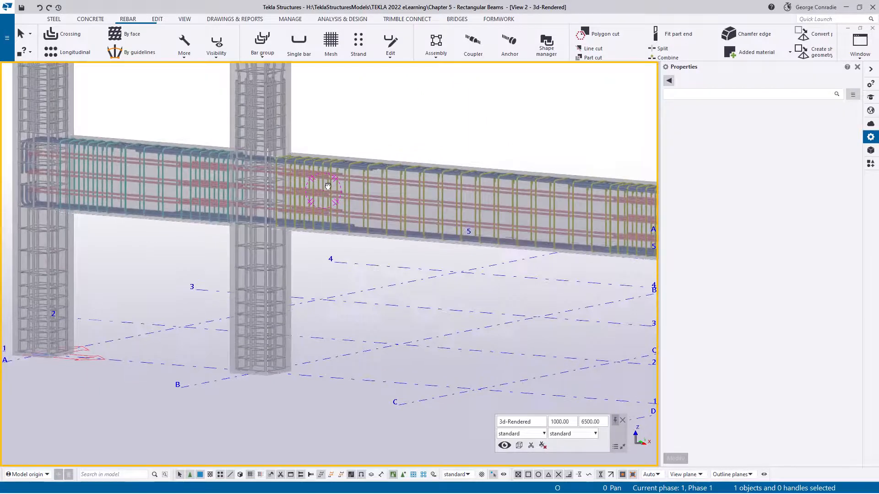
middle_click_drag(526, 226, 505, 235)
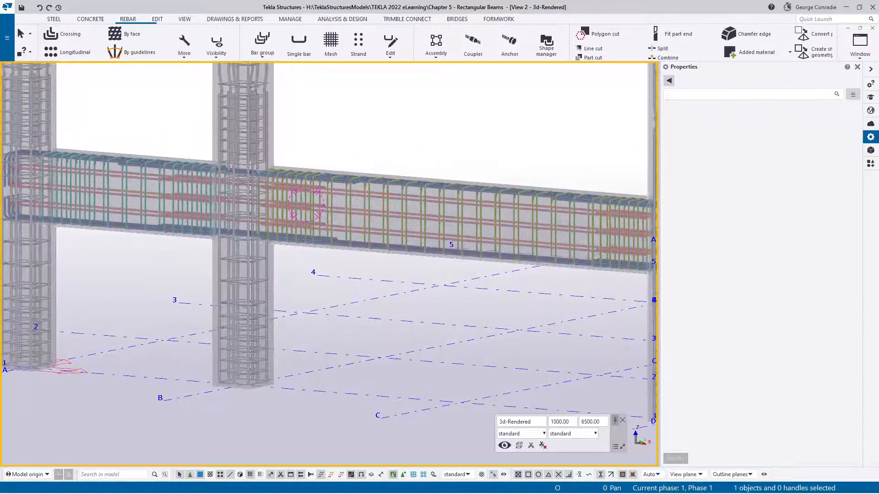
left_click_drag(878, 44, 631, 40)
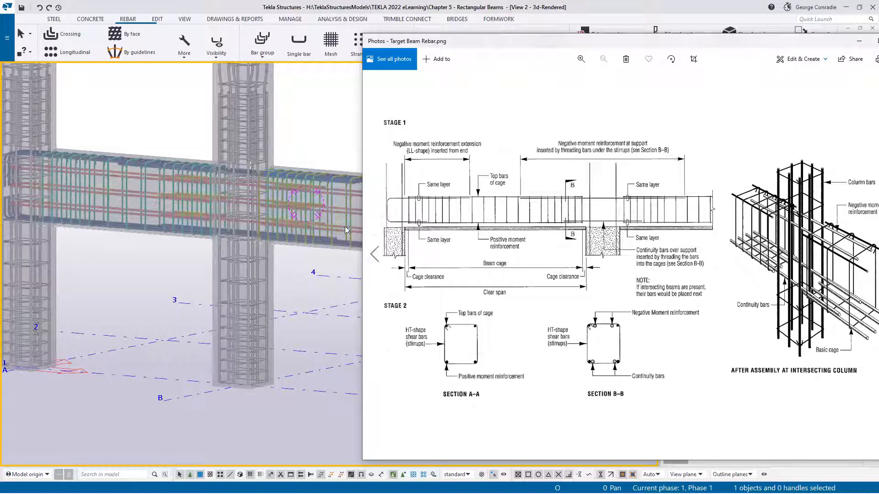